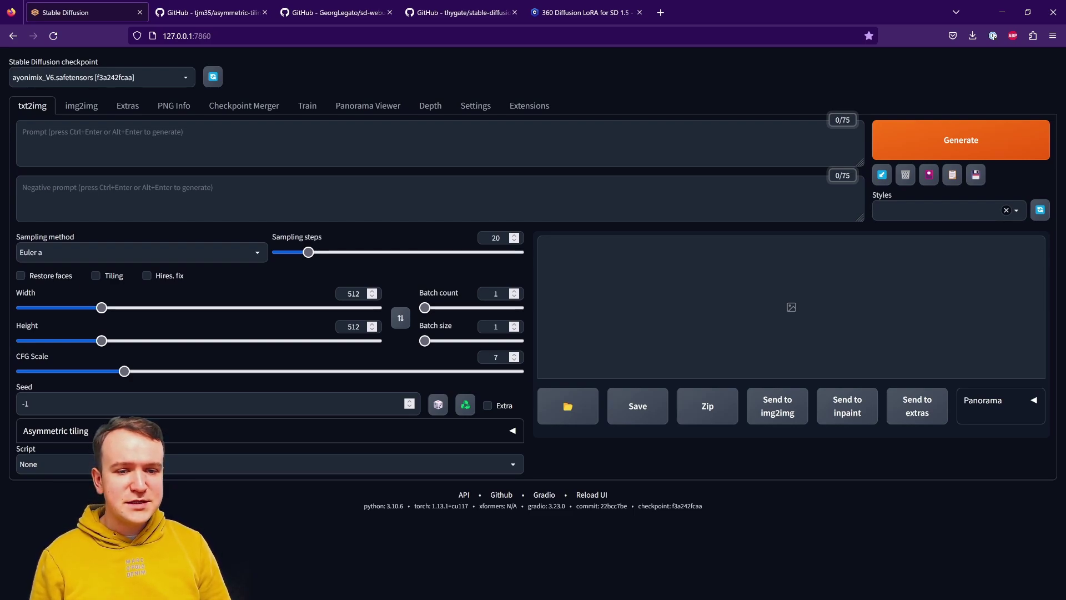
- Copy the URL of the tjm35/asymmetric-tiling-sd-webui repository from its GitHub page
left_click(228, 14)
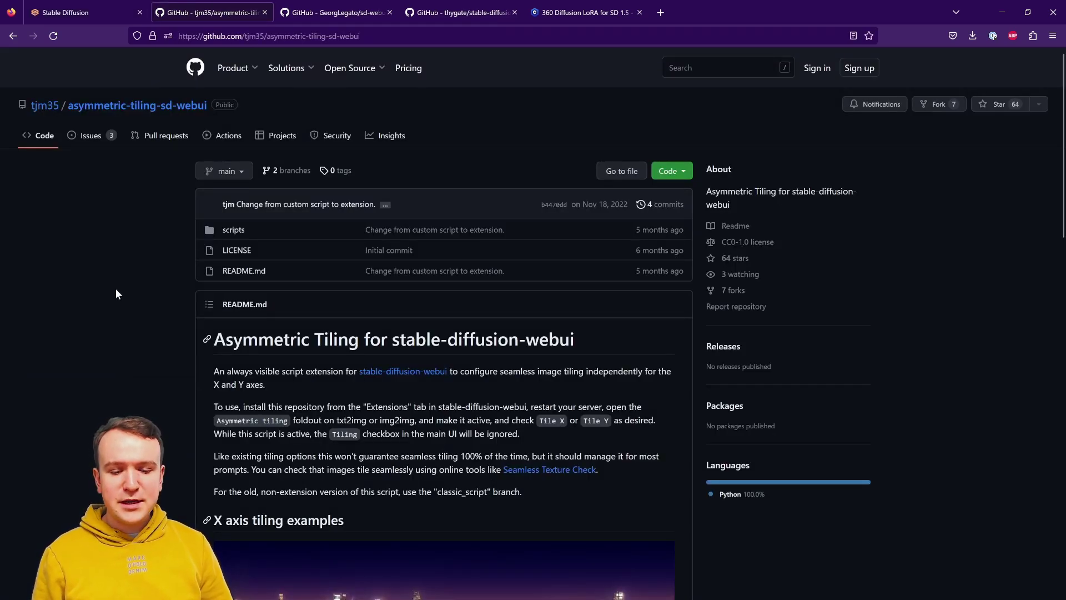
left_click(89, 12)
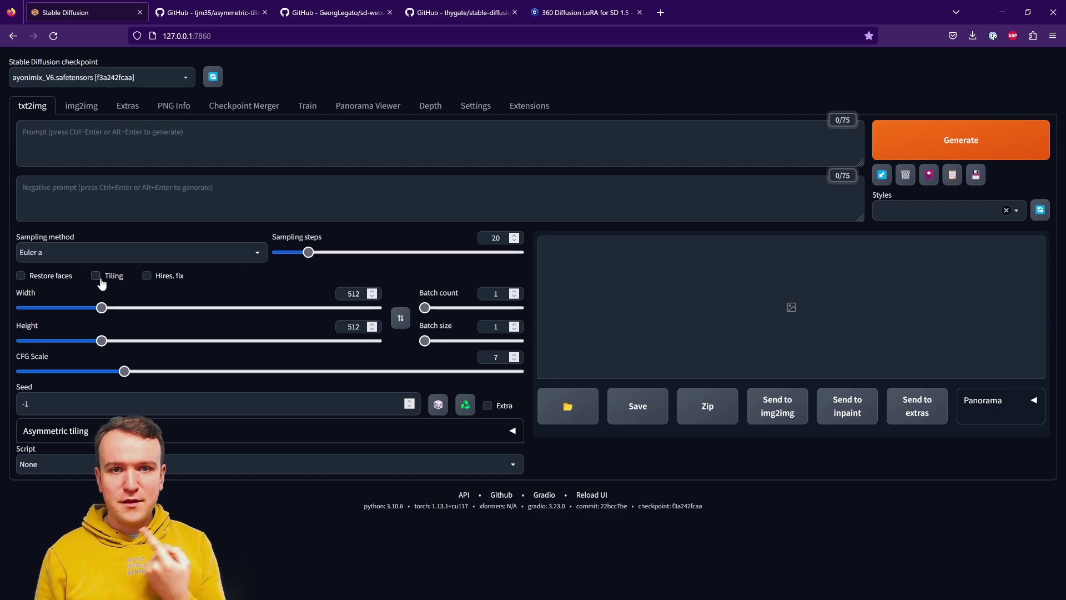
left_click(236, 13)
key("ctrl+l")
key("ctrl+c")
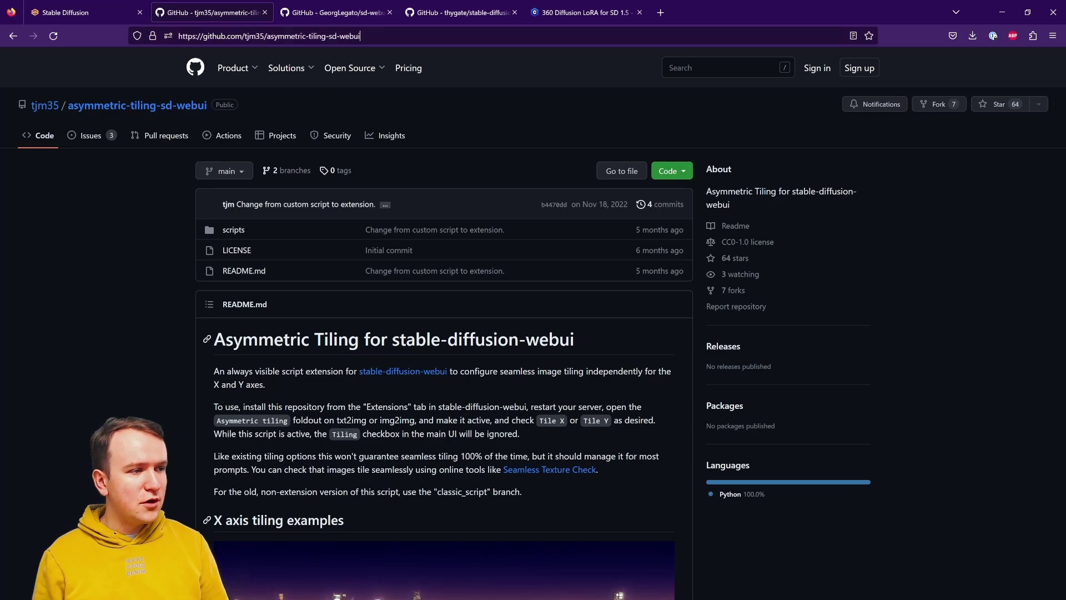
left_click(119, 13)
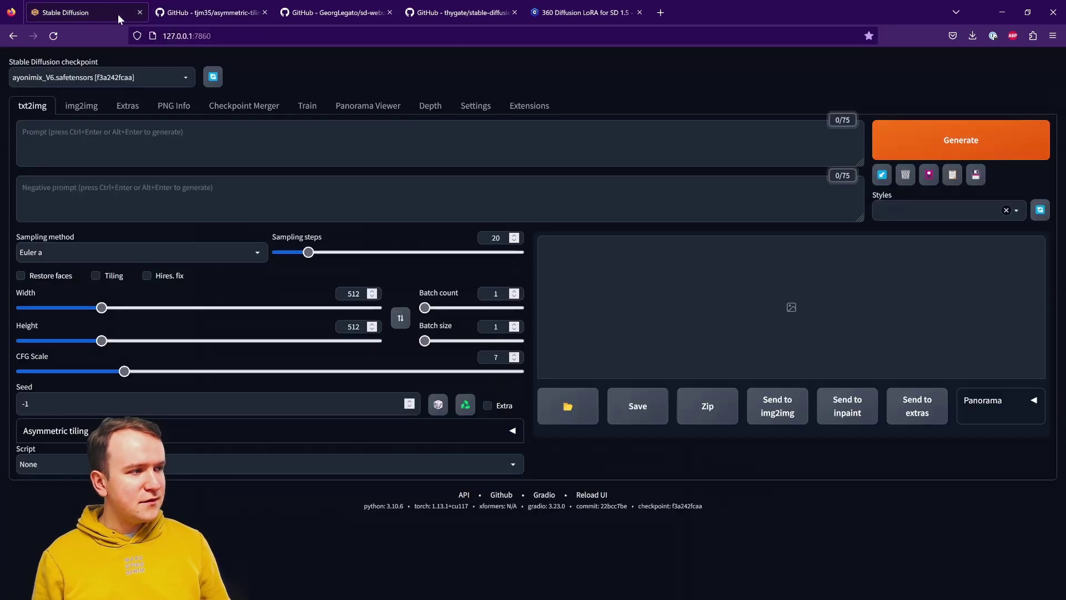
left_click(528, 105)
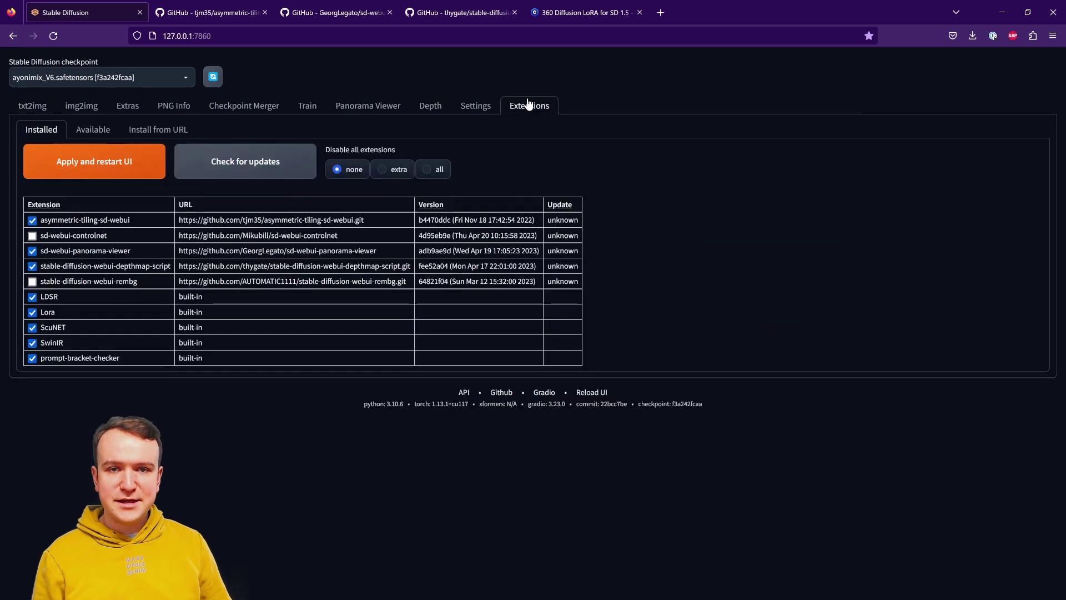
left_click(148, 131)
left_click(150, 166)
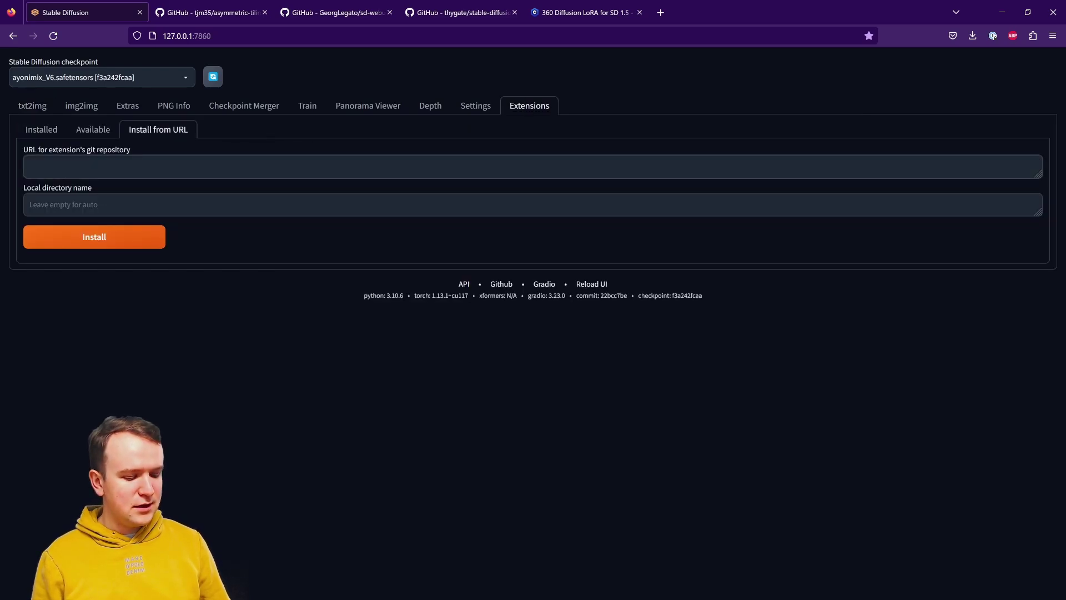
key("ctrl+v")
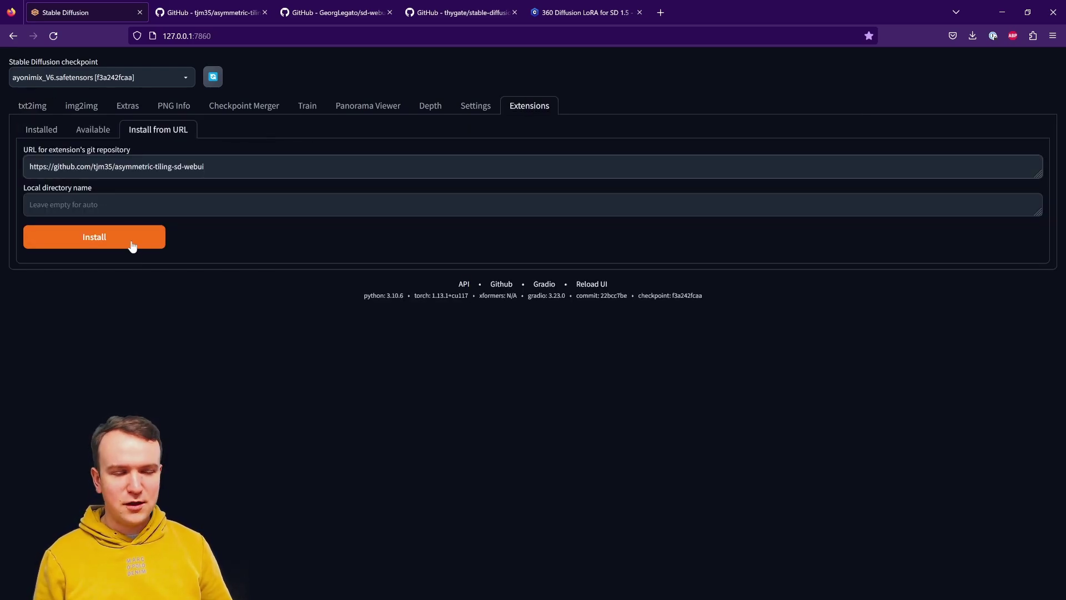
- Load the index of available extensions and look through the list
left_click(91, 131)
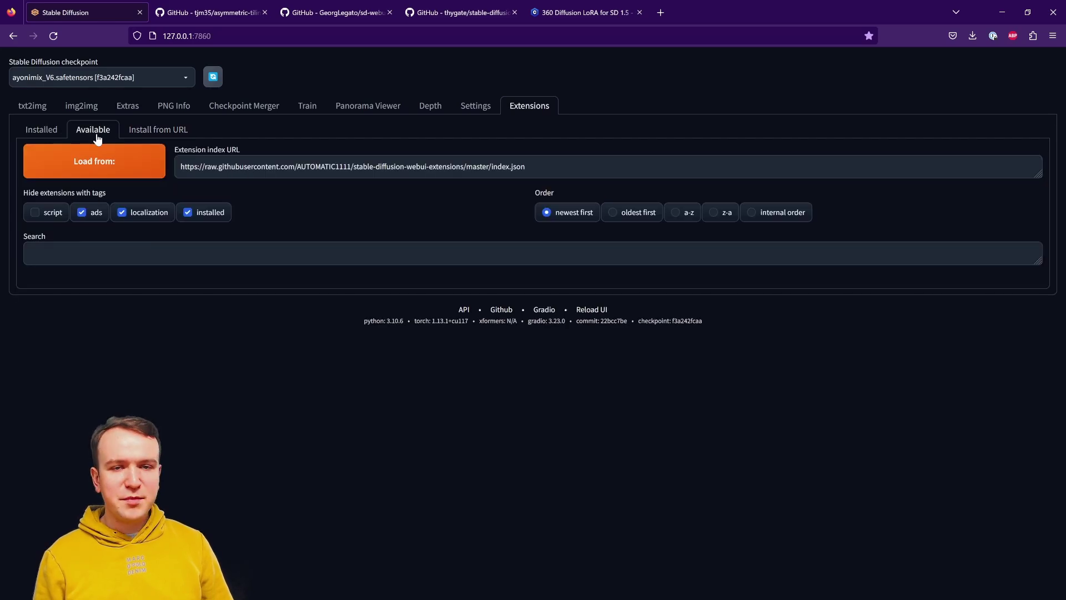
left_click(86, 163)
scroll(377, 371, "down", 15)
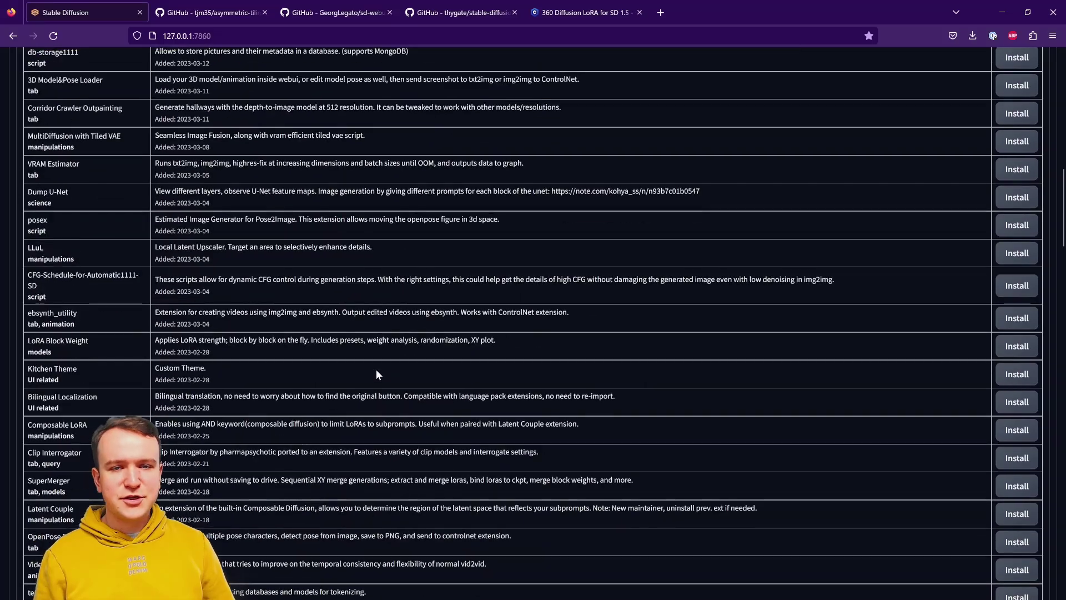
scroll(375, 369, "down", 10)
scroll(376, 368, "up", 7)
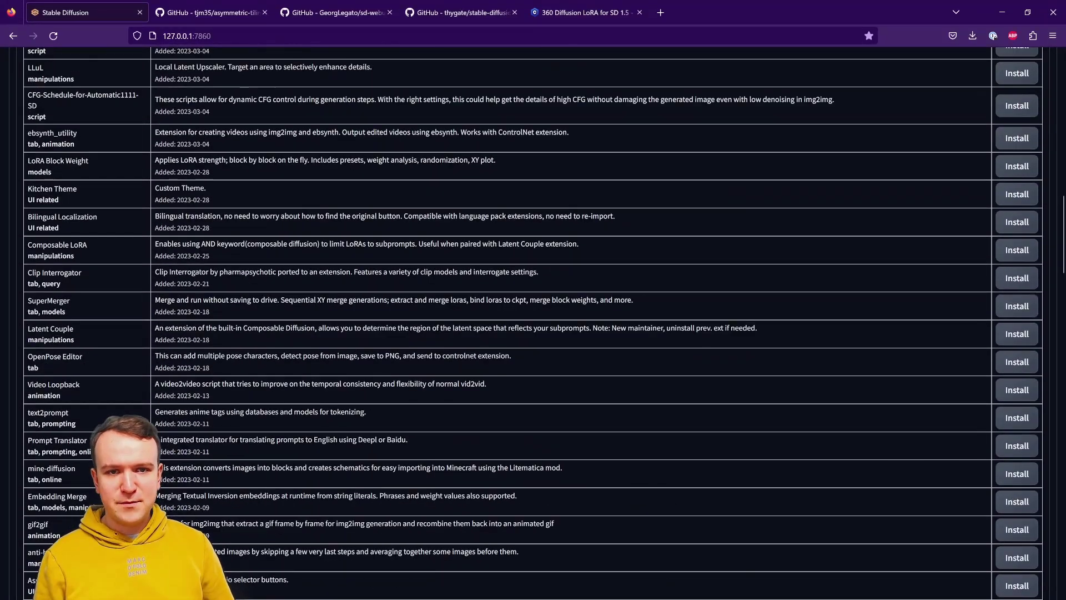
scroll(376, 369, "up", 10)
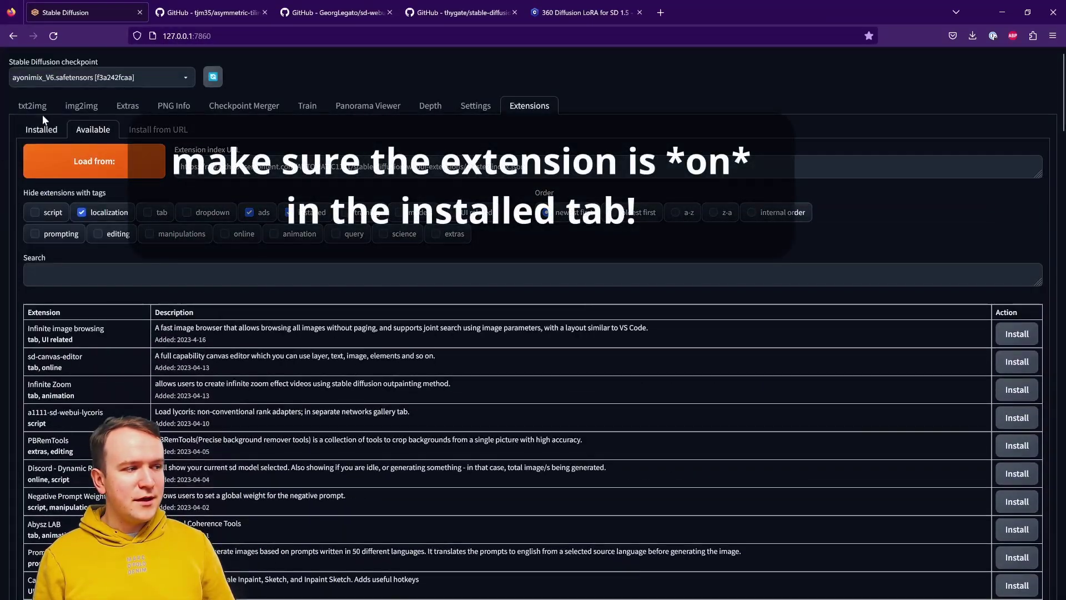
- Examine the Asymmetric tiling options in the txt2img settings, then collapse them
left_click(37, 106)
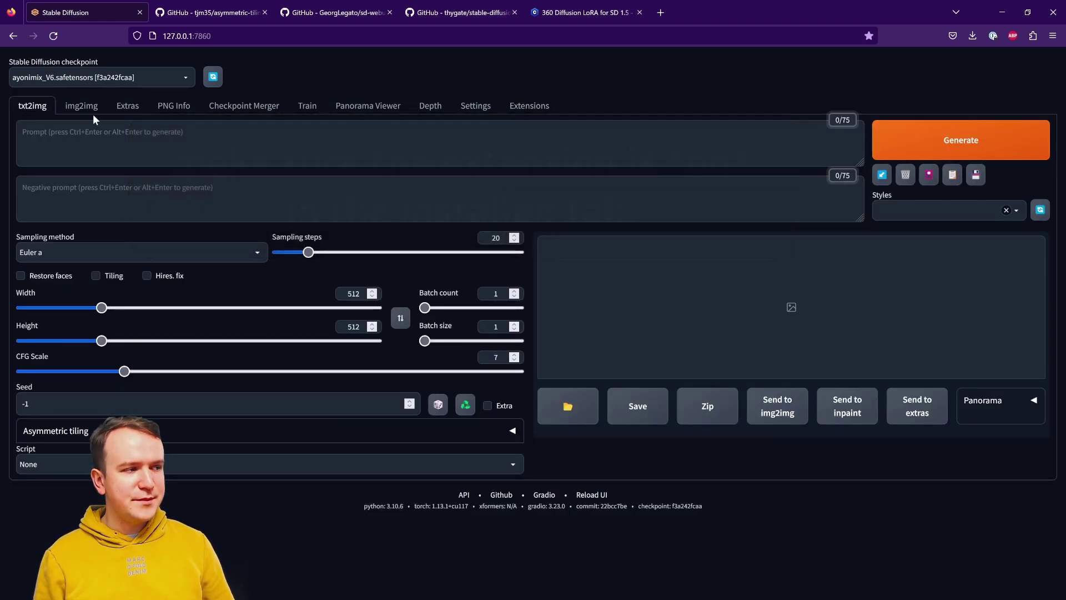
left_click(78, 433)
scroll(83, 433, "down", 1)
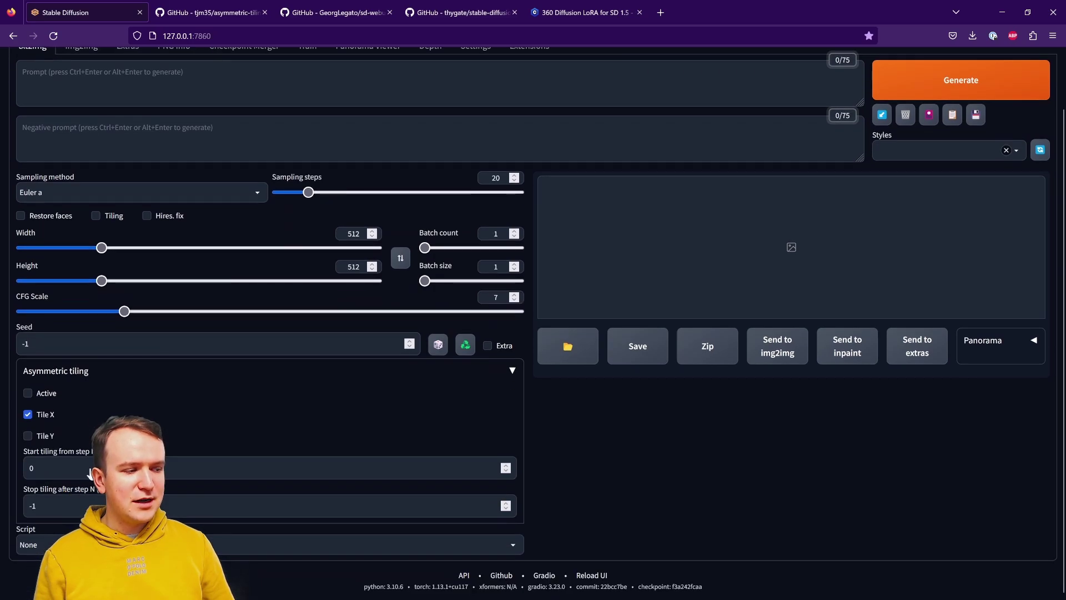
left_click(103, 379)
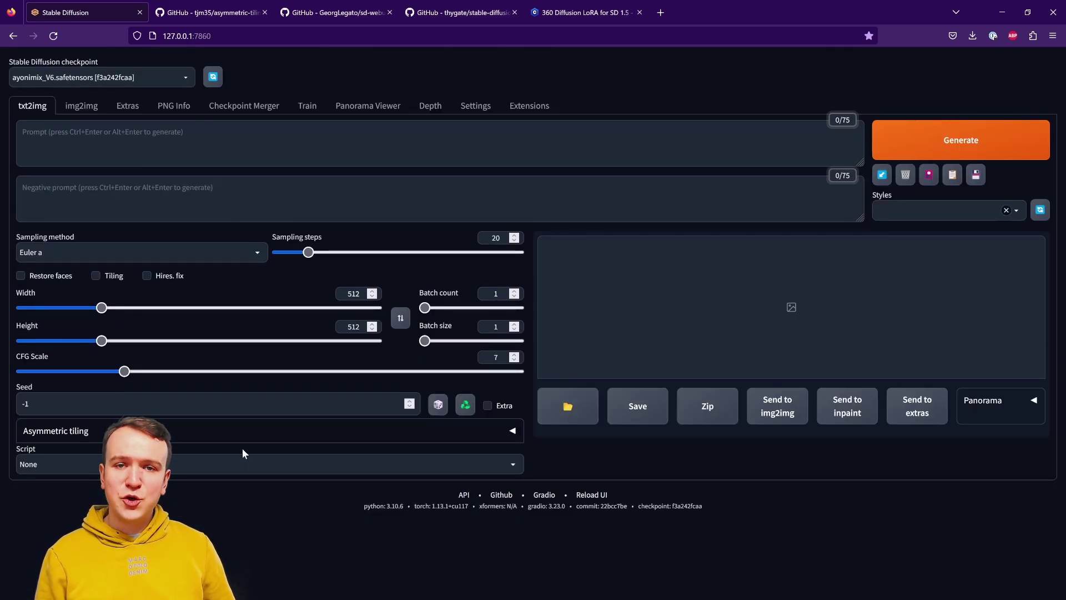
- Review the sd-webui-panorama-viewer README on GitHub and expand the Panorama viewing options in txt2img
left_click(341, 5)
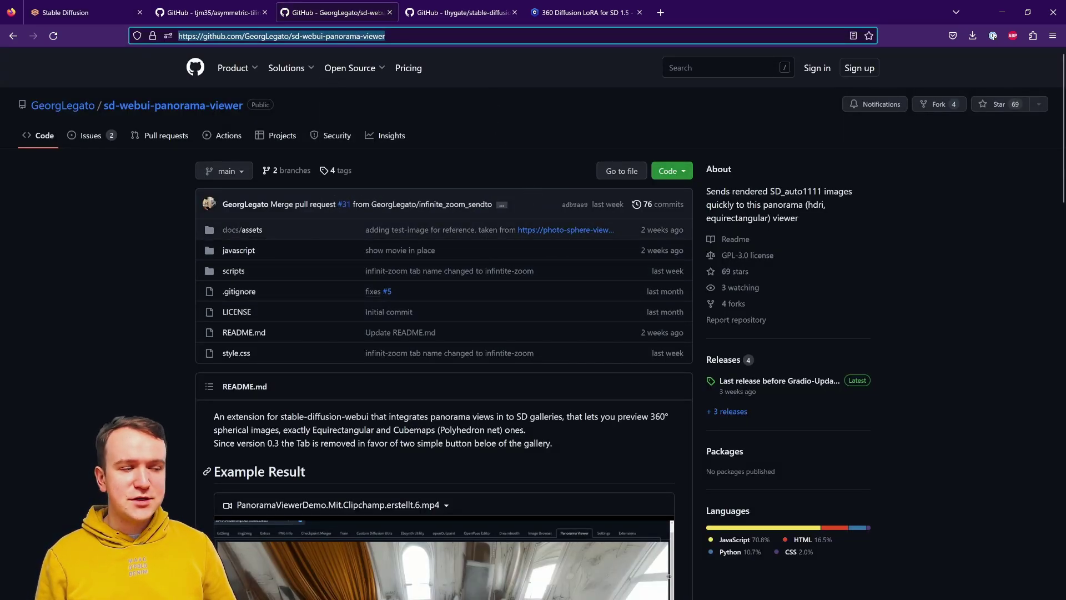
scroll(152, 412, "down", 5)
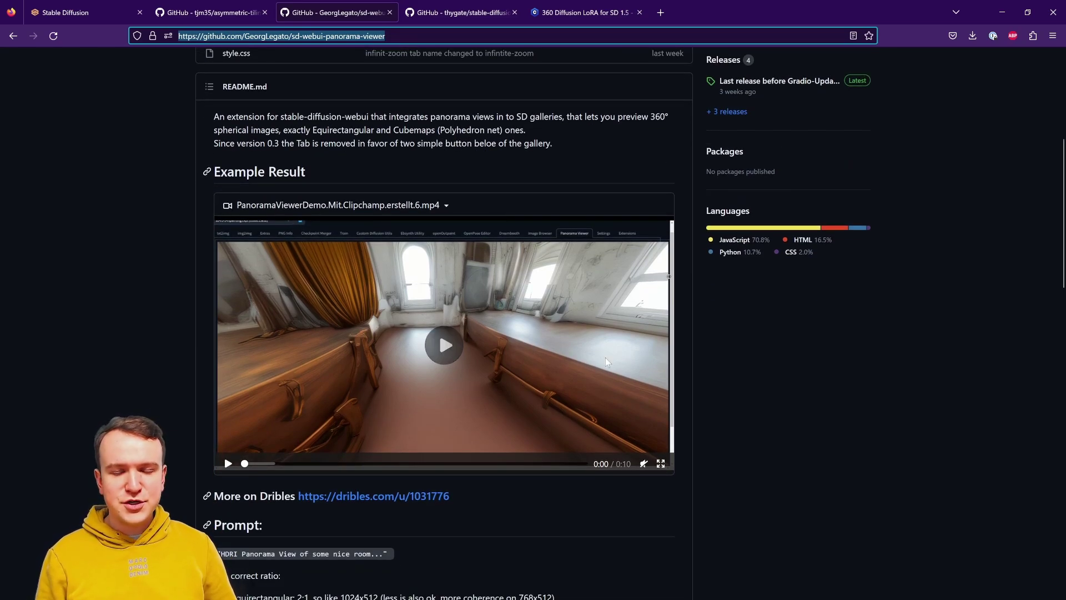
left_click(73, 12)
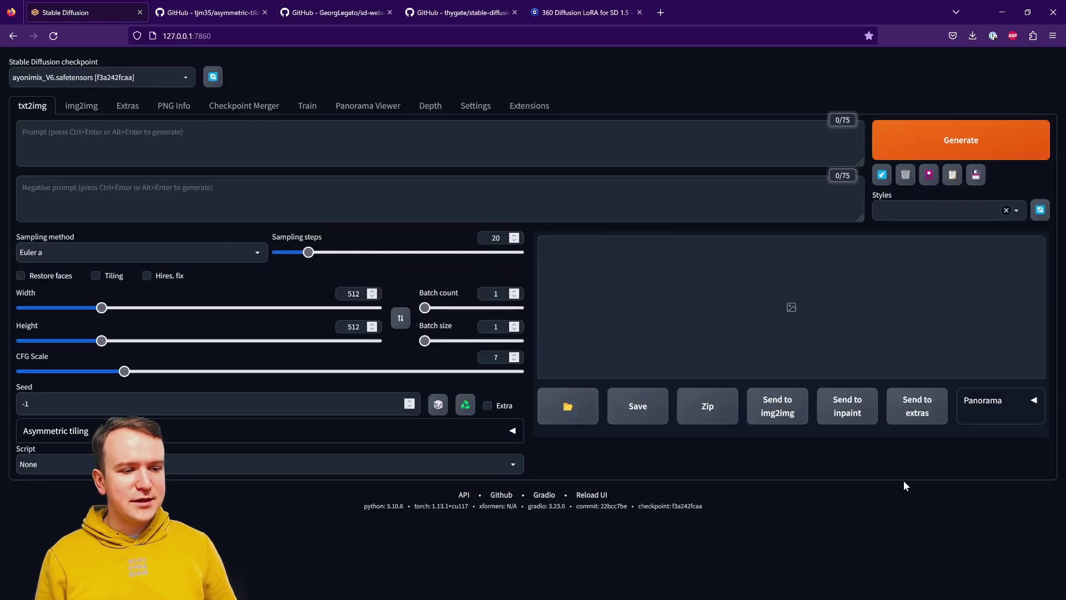
left_click(1019, 404)
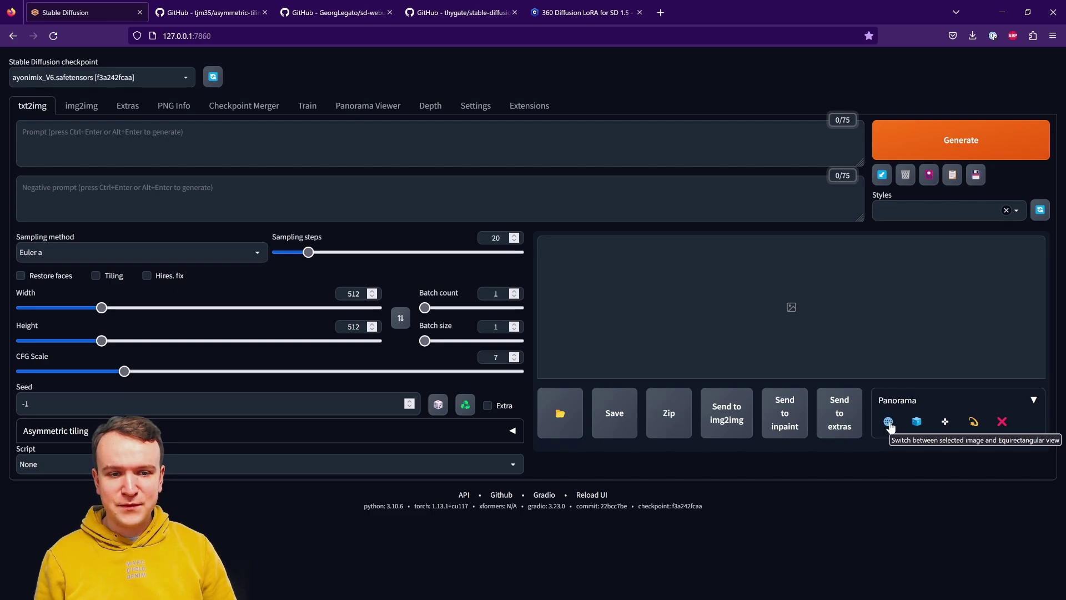
- Examine the depth map and 3D photo inpainting examples in the stable-diffusion-webui-depthmap-script README on GitHub
left_click(471, 13)
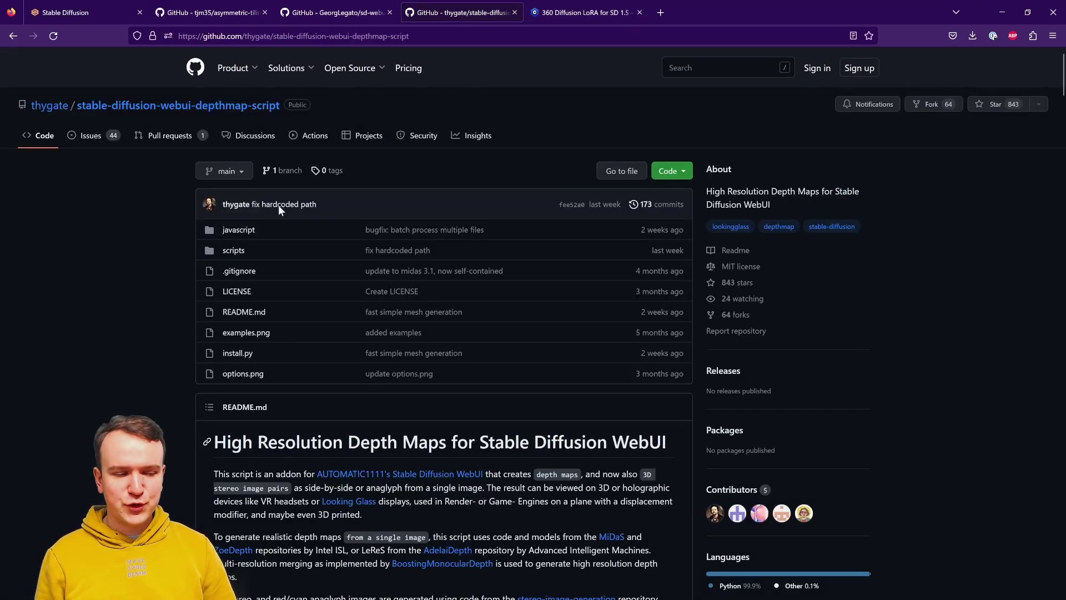
scroll(152, 379, "down", 15)
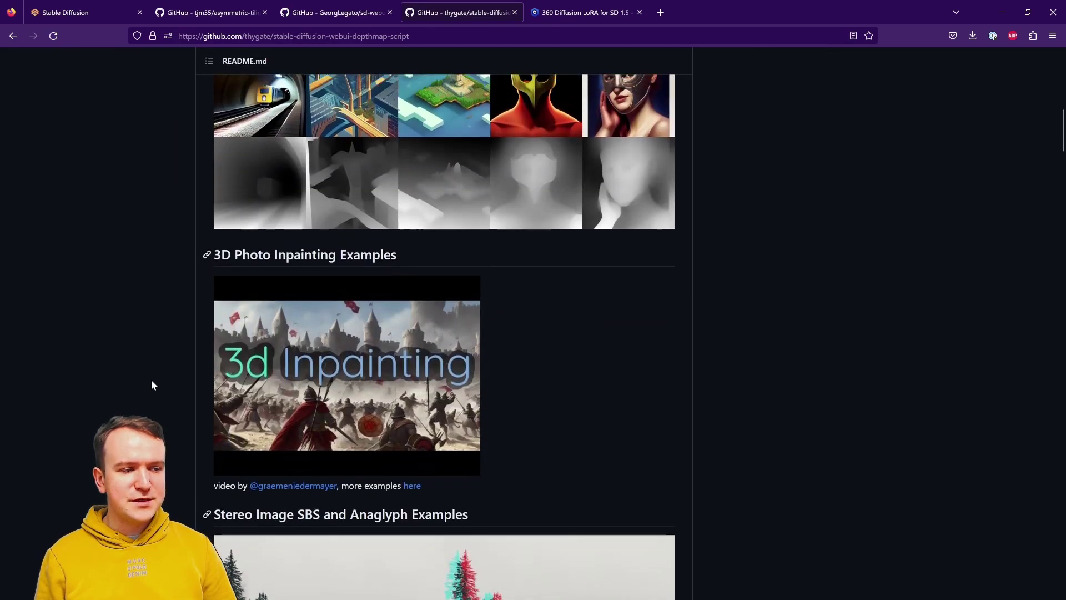
scroll(152, 380, "up", 2)
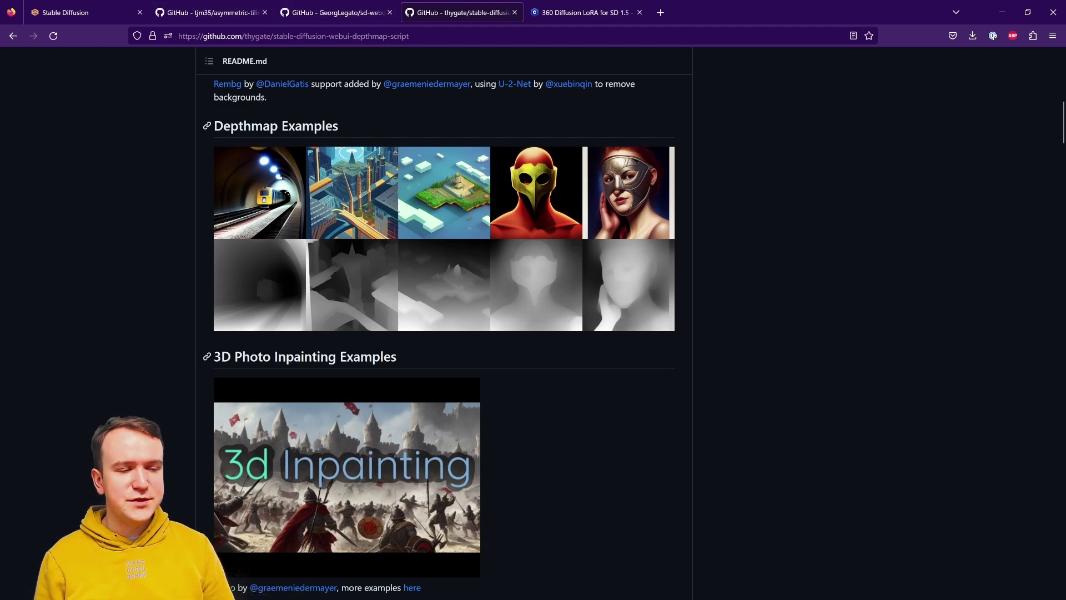
- Check the Depth extension's settings and its available depth models in the Stable Diffusion web UI
left_click(73, 11)
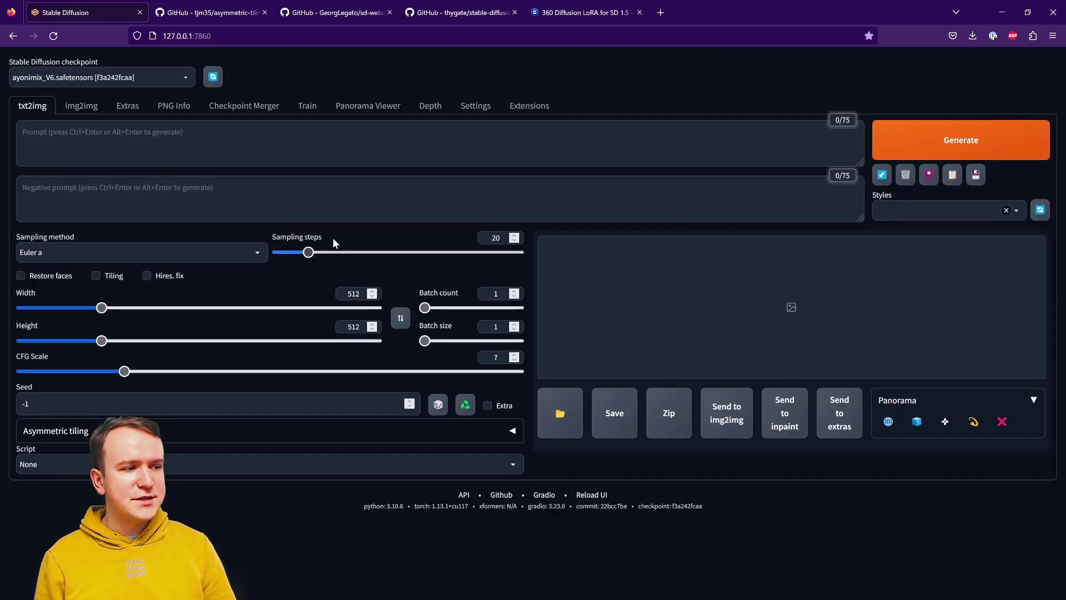
left_click(431, 106)
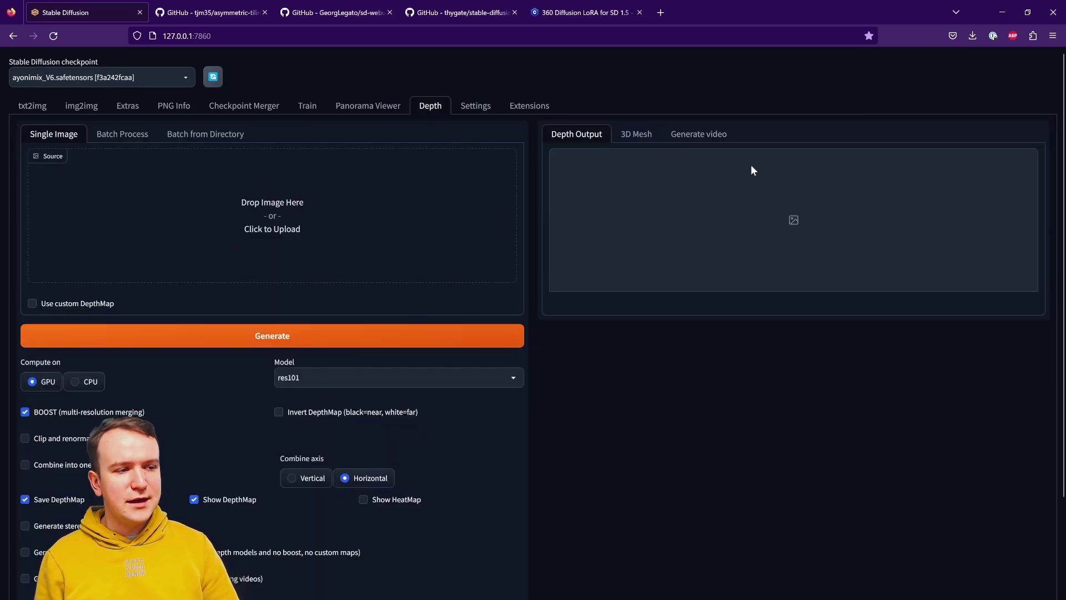
left_click(513, 378)
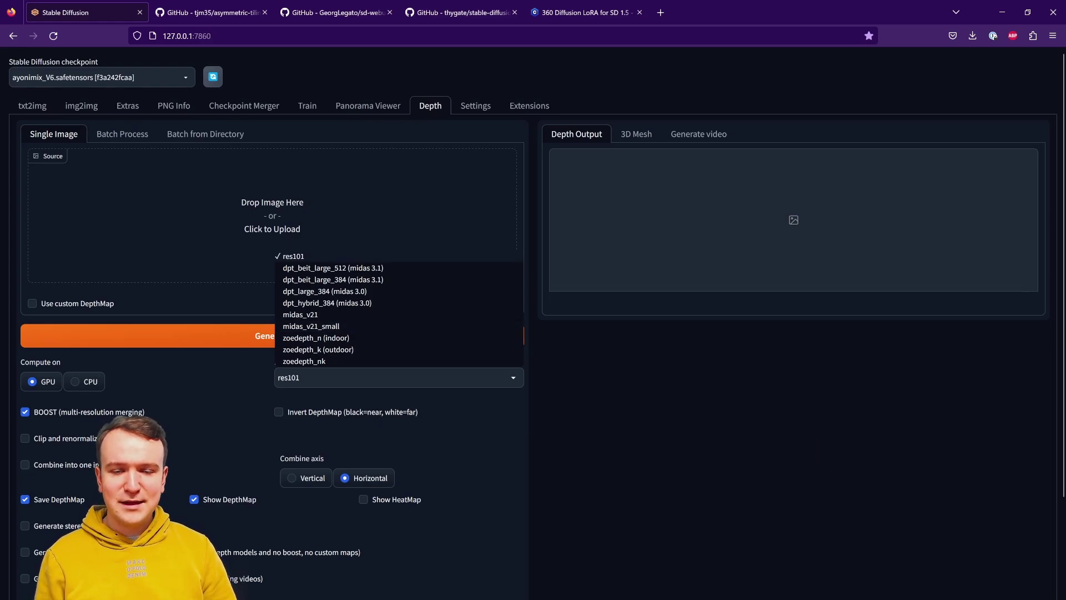
left_click(715, 426)
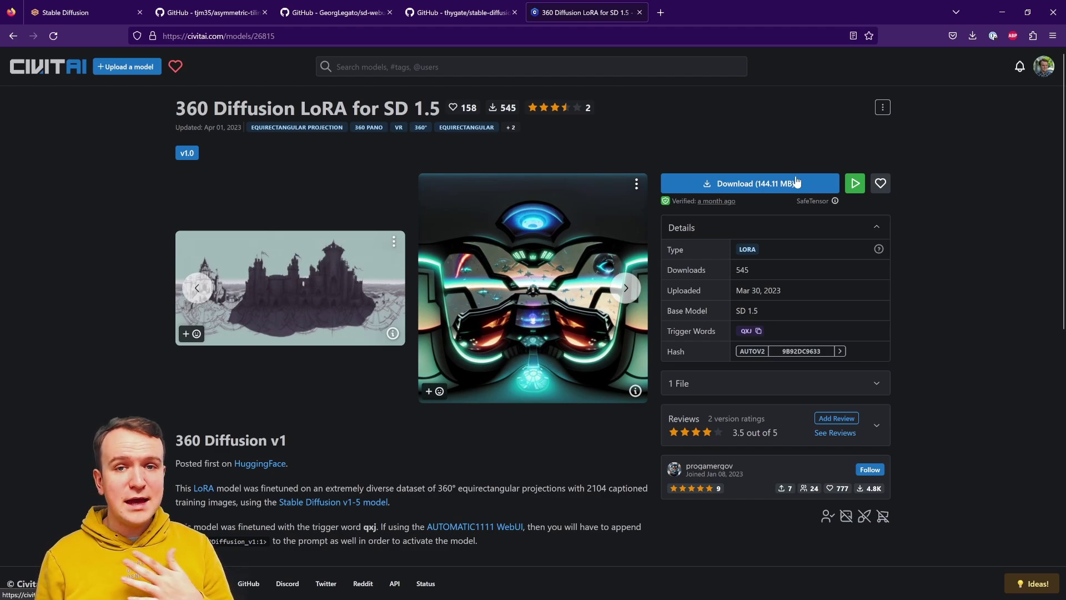
- Browse the sample images of the 360 Diffusion LoRA for SD 1.5 on Civitai
left_click(627, 288)
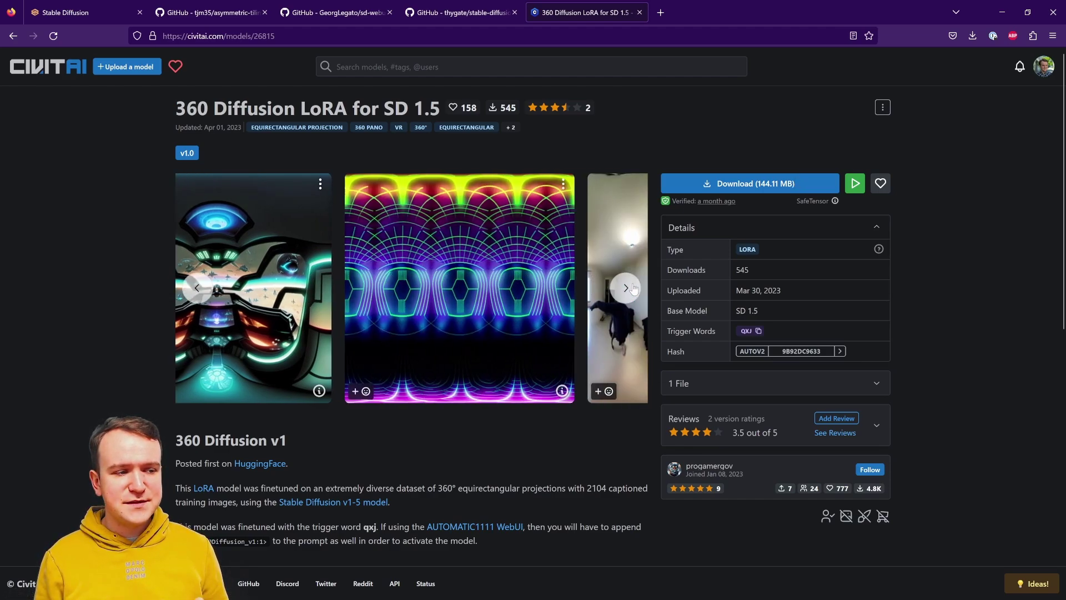
left_click(627, 288)
left_click(627, 288)
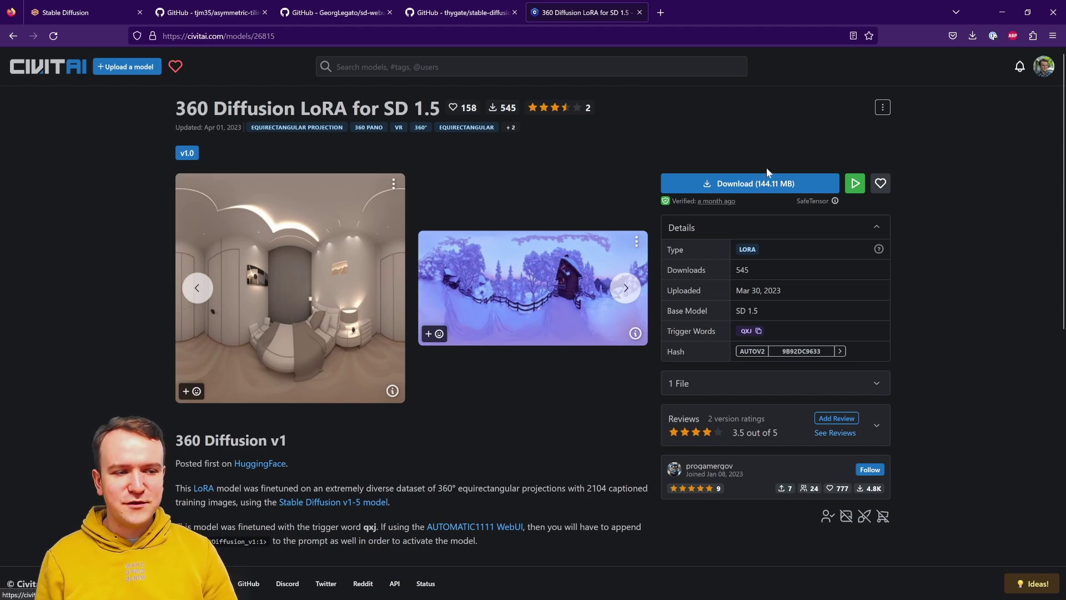
- In File Explorer, open the models\Lora folder inside stable-diffusion-webui to check for the LoRA file
left_click(448, 586)
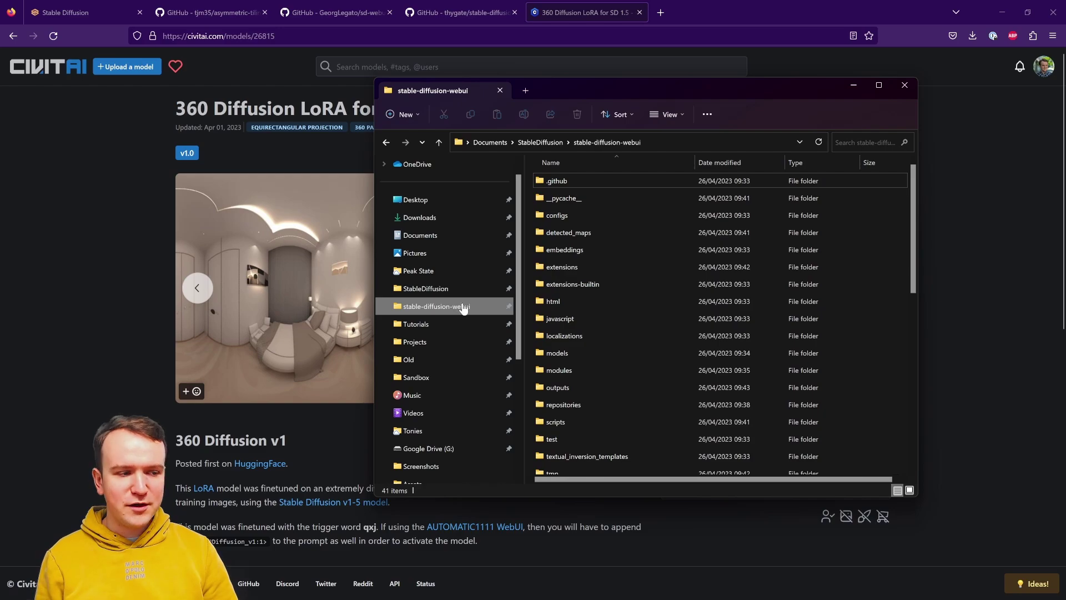
double_click(565, 352)
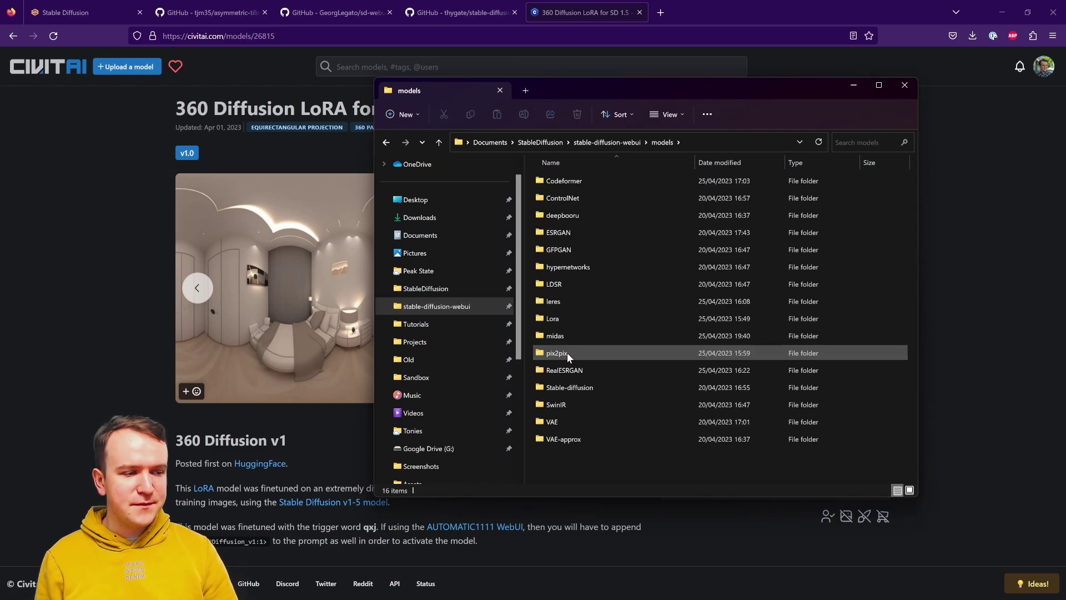
double_click(569, 314)
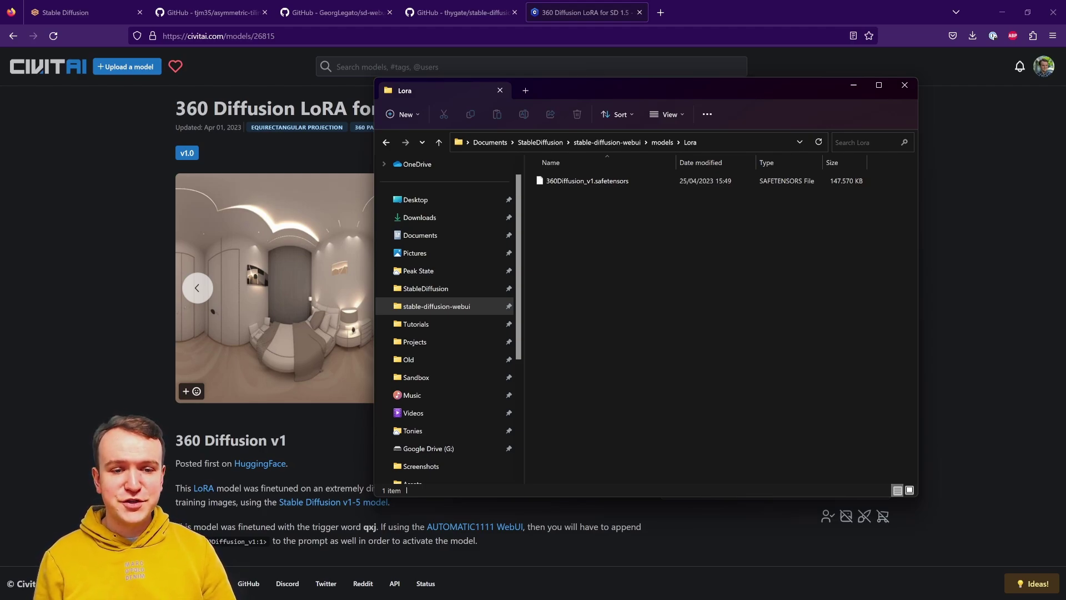
- Enter the txt2img prompt ", unreal engine, detailed, high quality, photoreal, movie still, (cinematic lighting:1.3), canon lens, 360 degree, equirectangular"
left_click(118, 8)
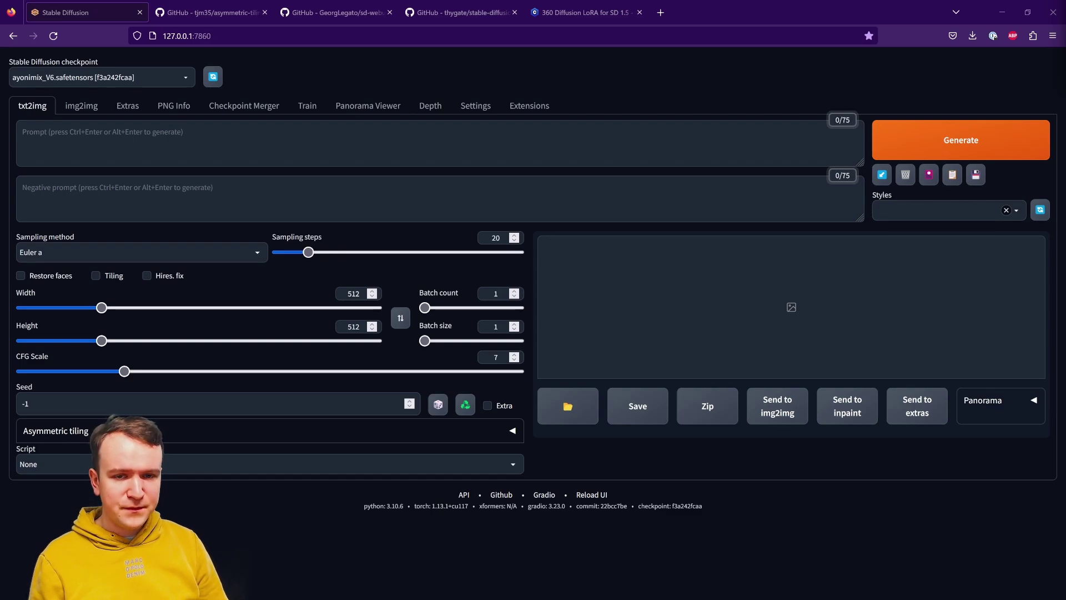
left_click(222, 143)
type(", unreal engine, detailed, high quality, photoreal, movie still, (cinematic lighting:1.3), canon lens, 360 degree, equirectangular")
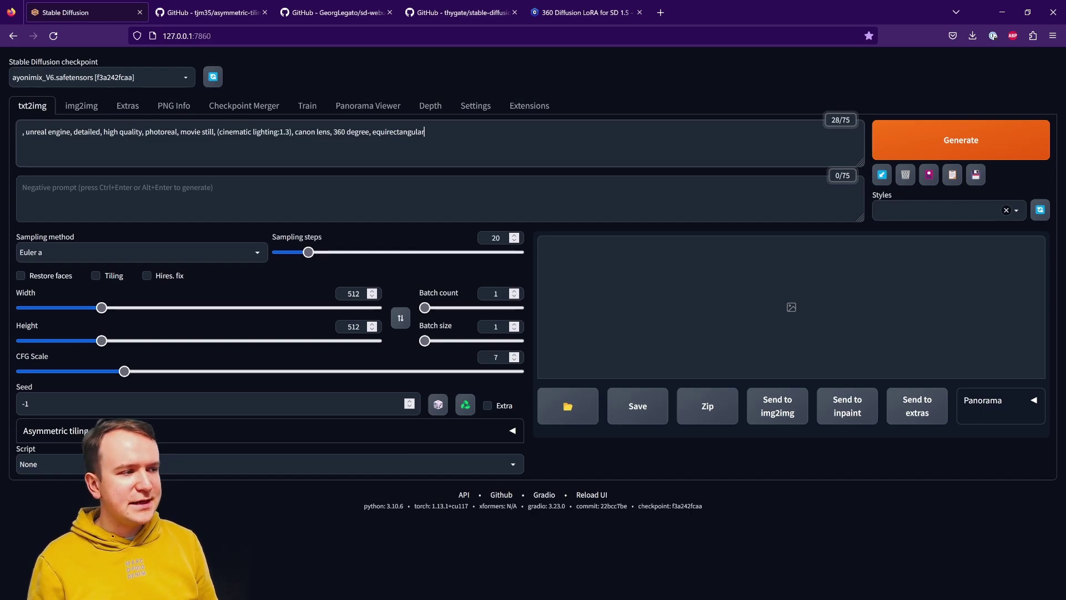
- Insert "living room in a victorian mansion, spooky, creepy, dark" at the very start of the txt2img prompt
left_click_drag(67, 131, 30, 131)
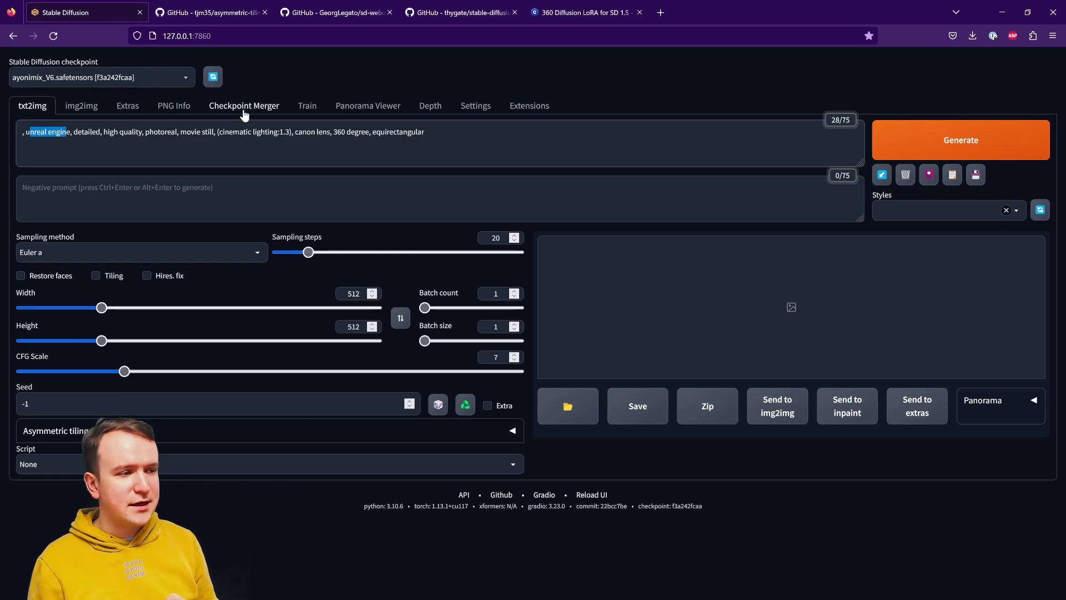
key("Home")
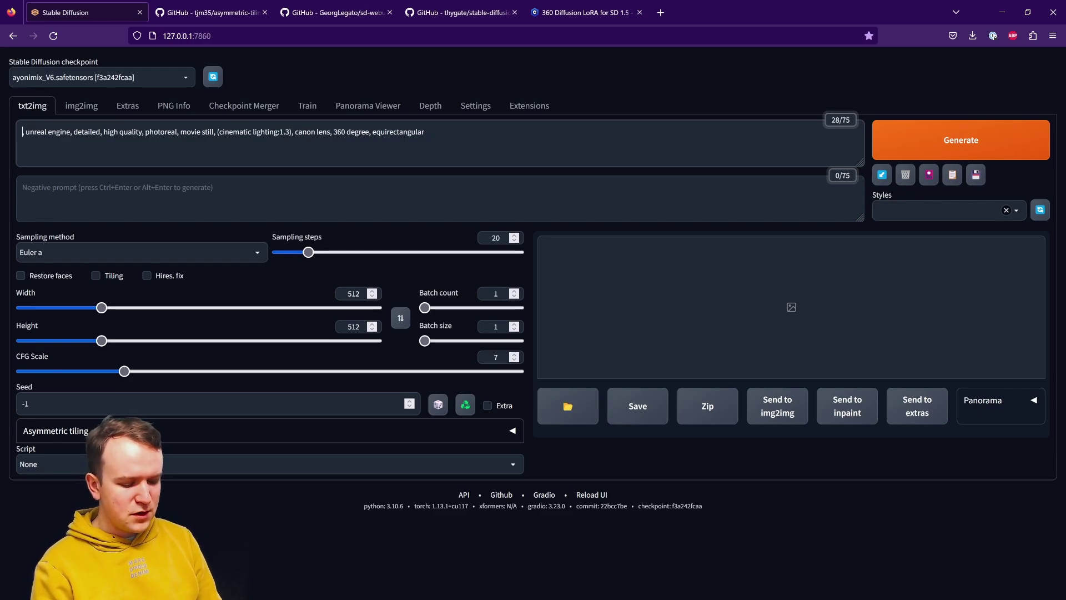
type("living room ")
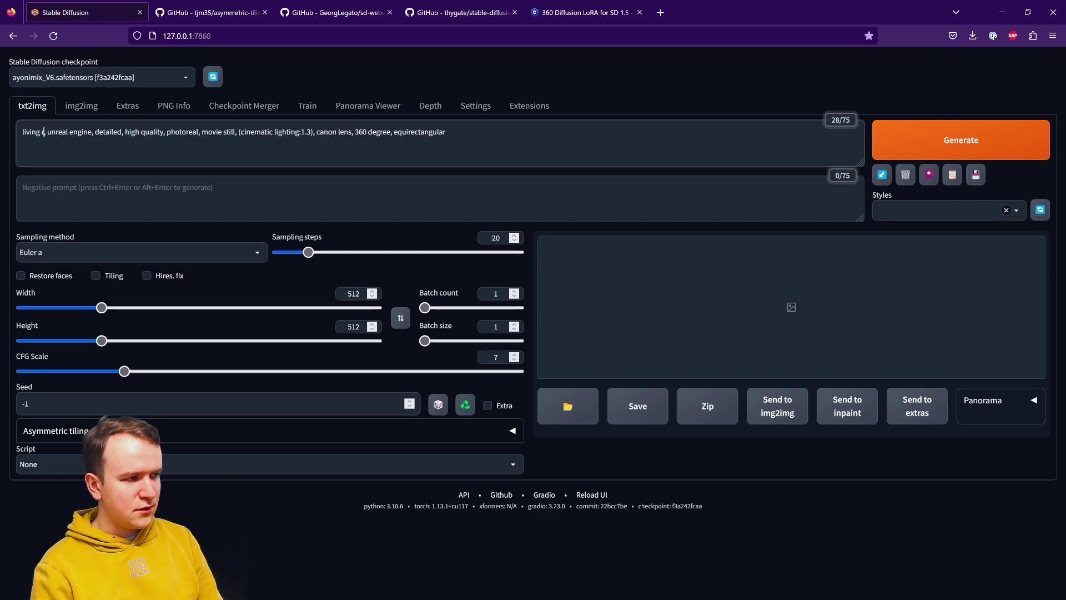
type("in a victorian")
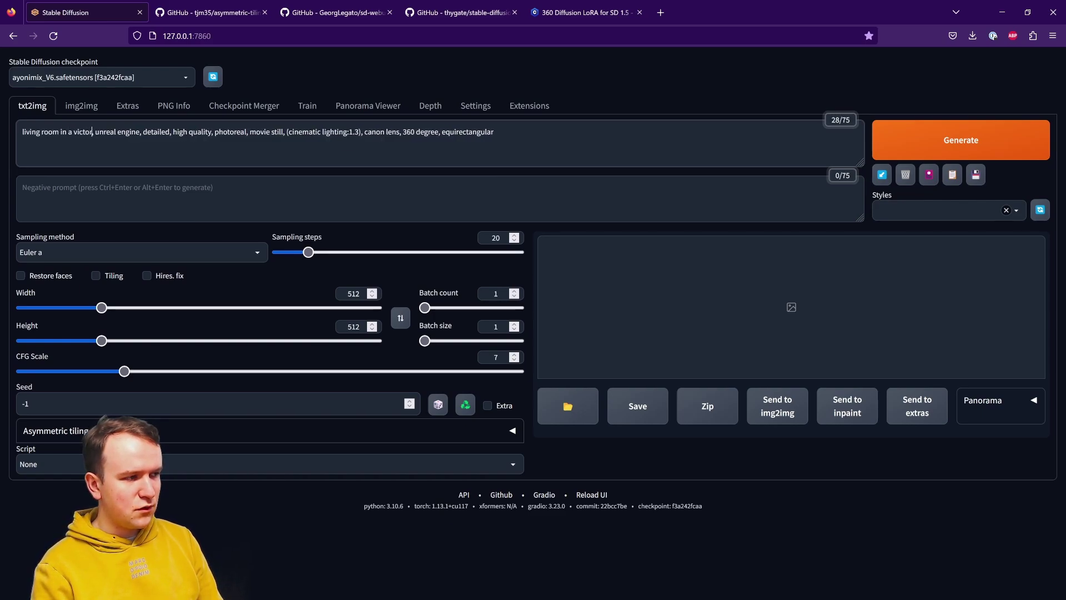
type(" mansion, spoo")
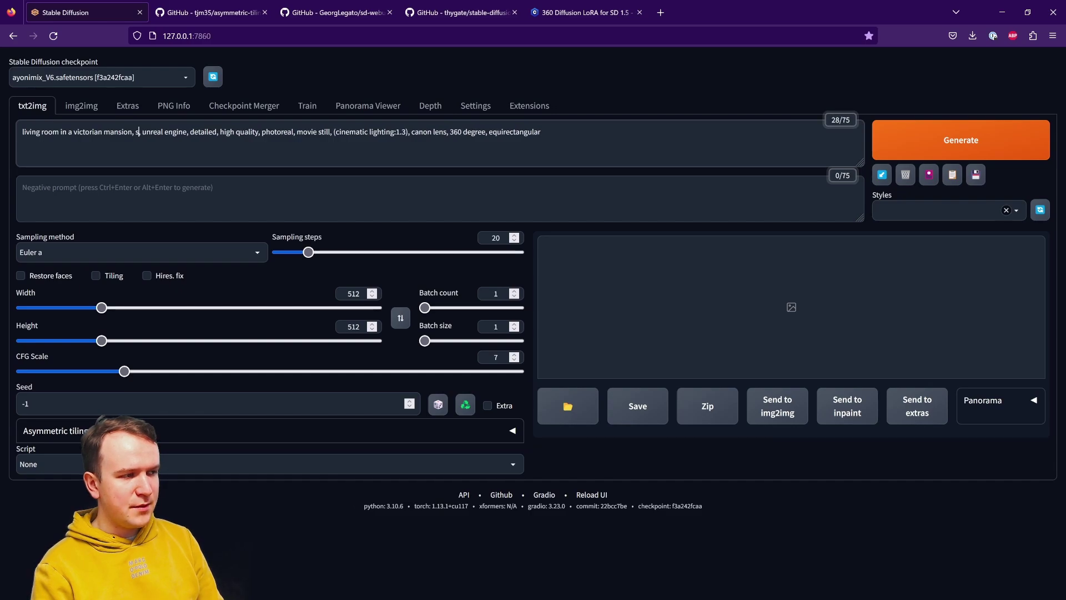
type("ky, creep")
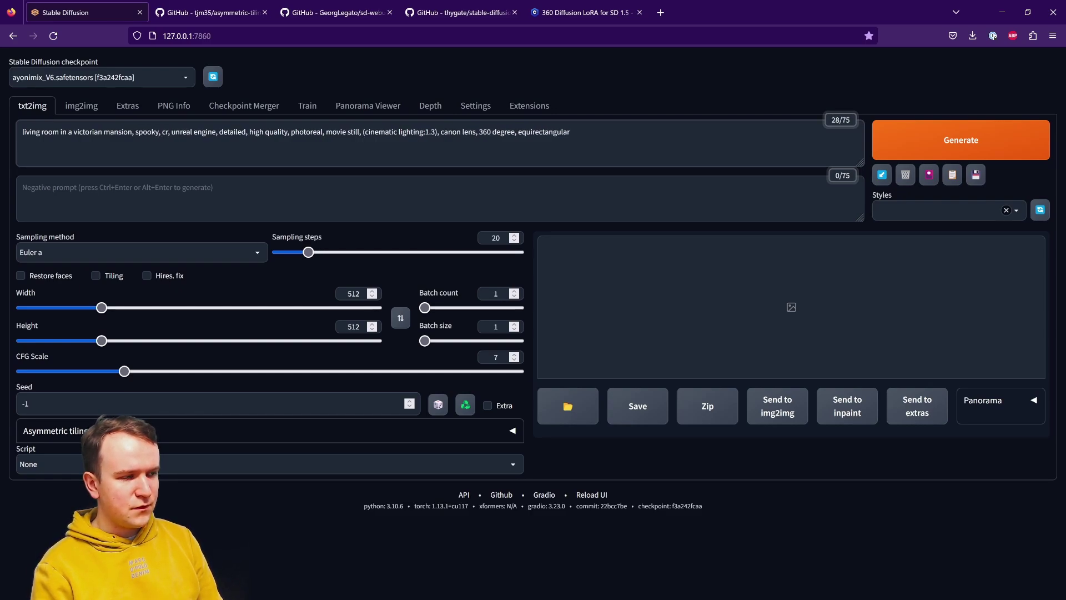
type("y, dark")
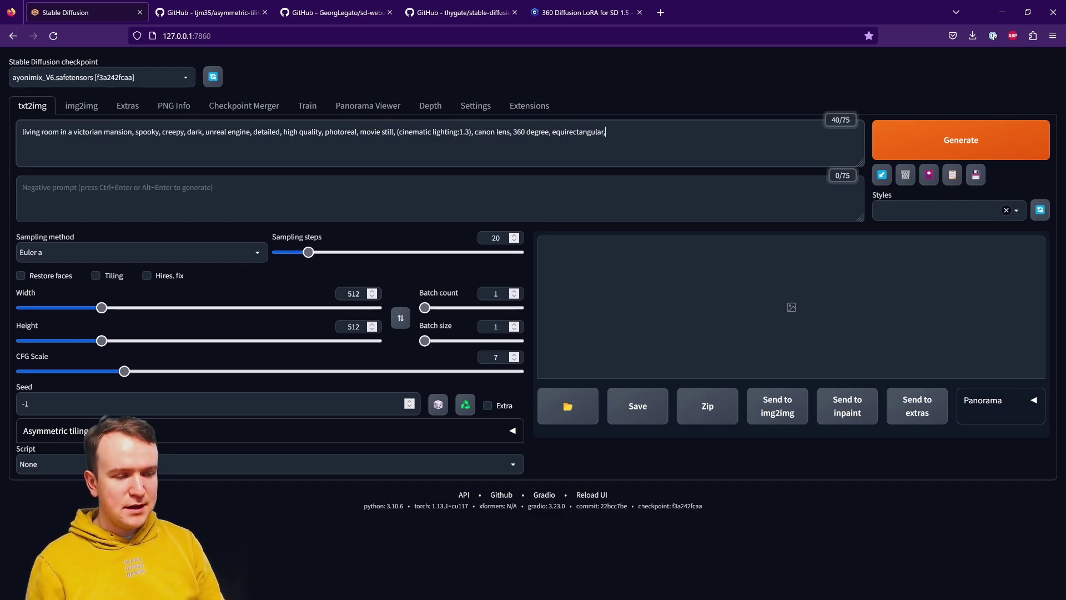
- Look up the 360 LoRA's trigger word on its Civitai page and append ", qxj, <lora:" to the end of the prompt
type(",")
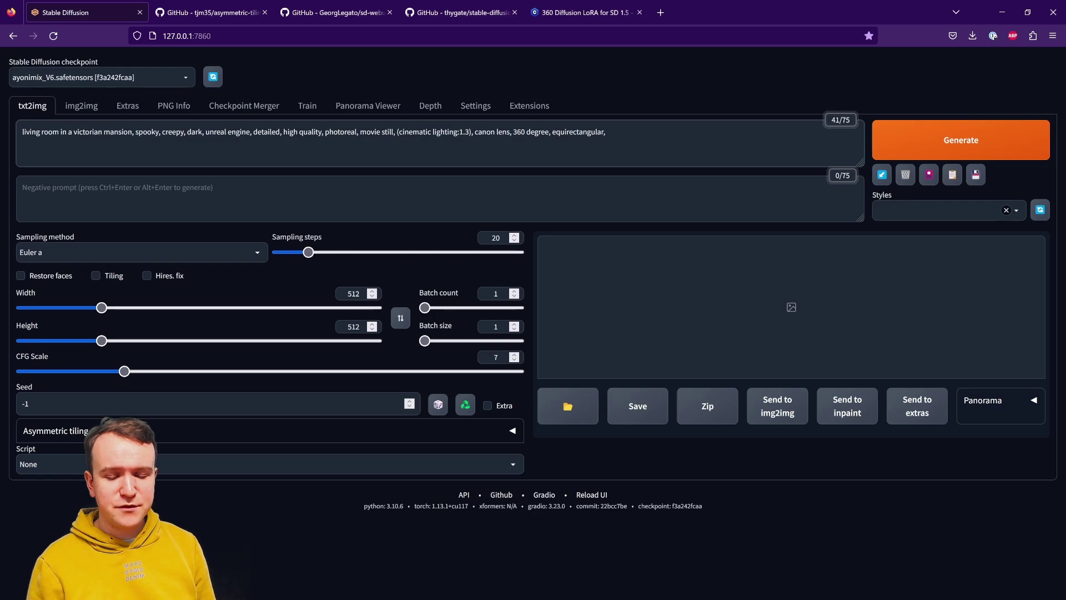
left_click(618, 12)
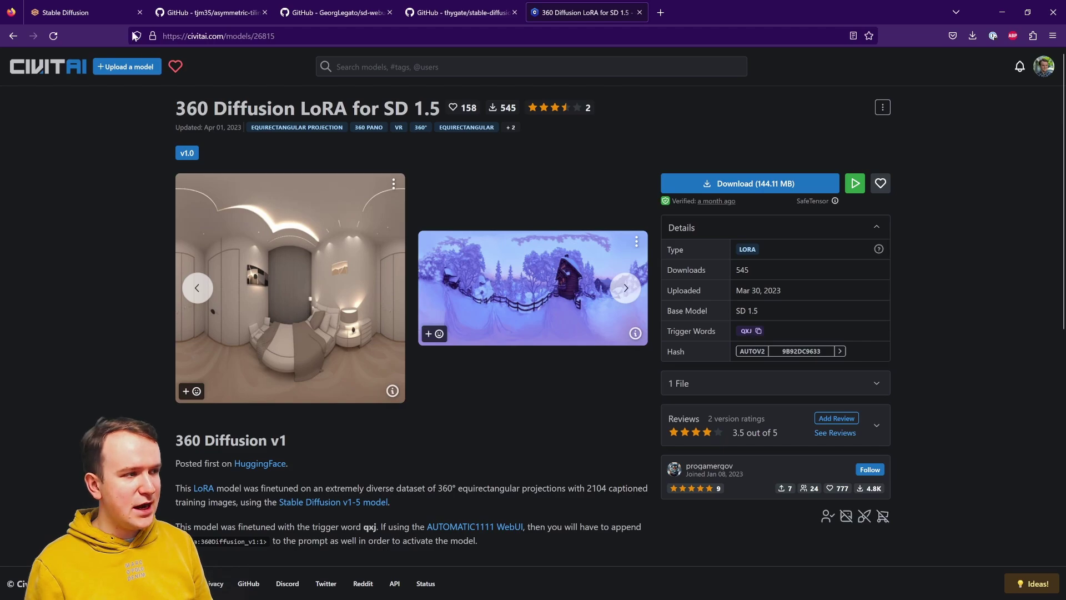
left_click(118, 13)
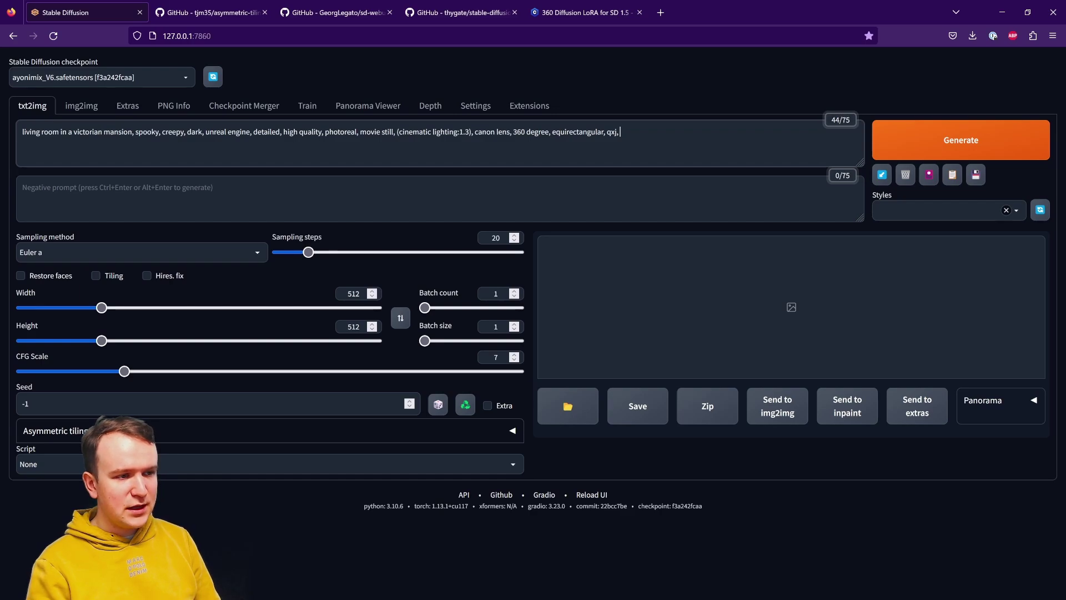
type("<")
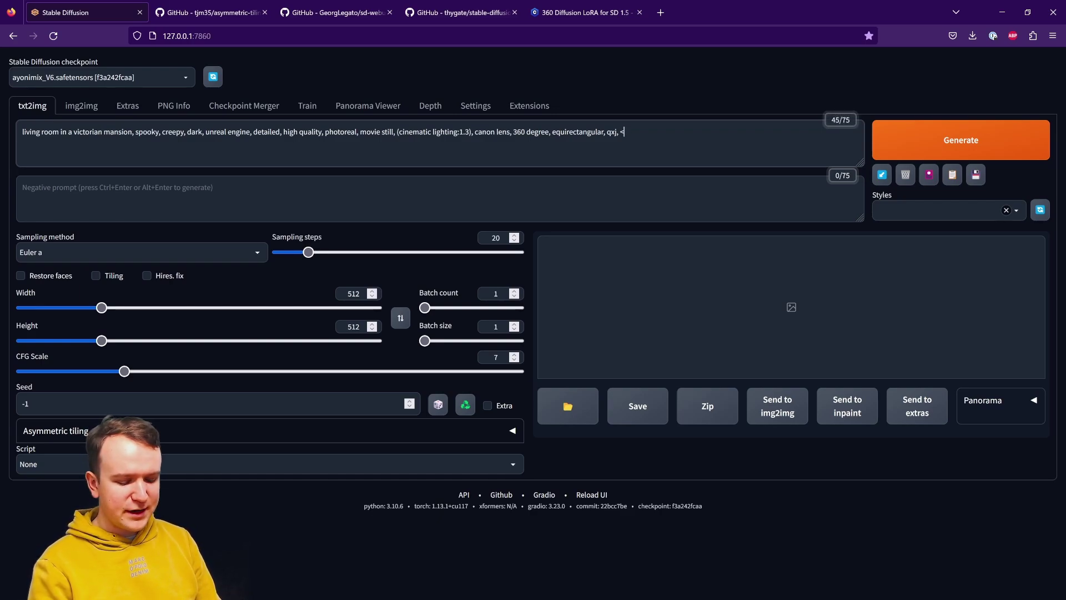
type("lora:")
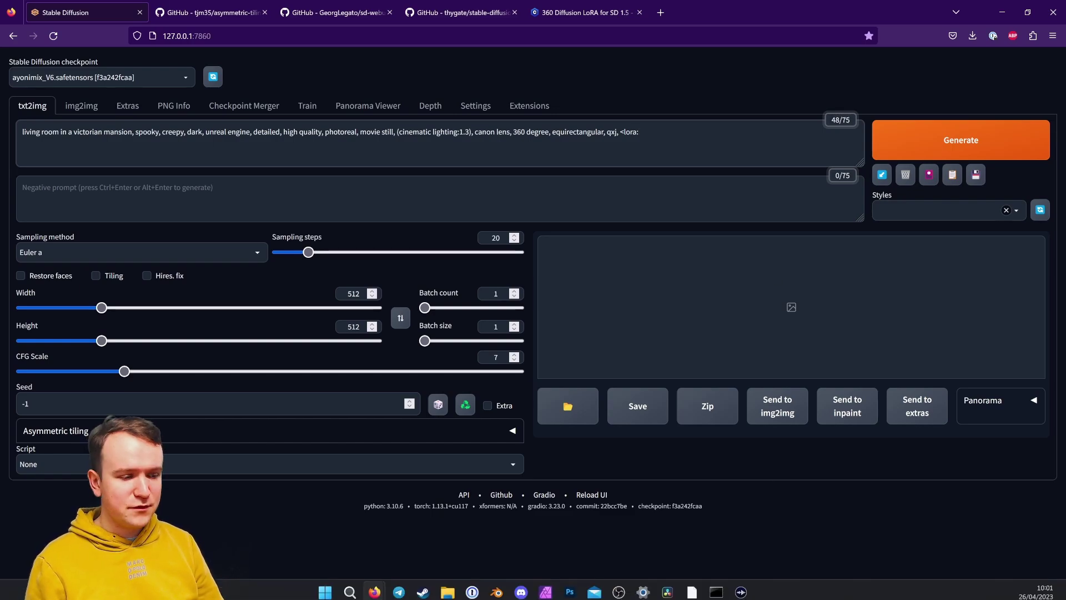
- In File Explorer, open stable-diffusion-webui\models\Lora and copy the LoRA's file name 360Diffusion_v1 without its extension
left_click(443, 585)
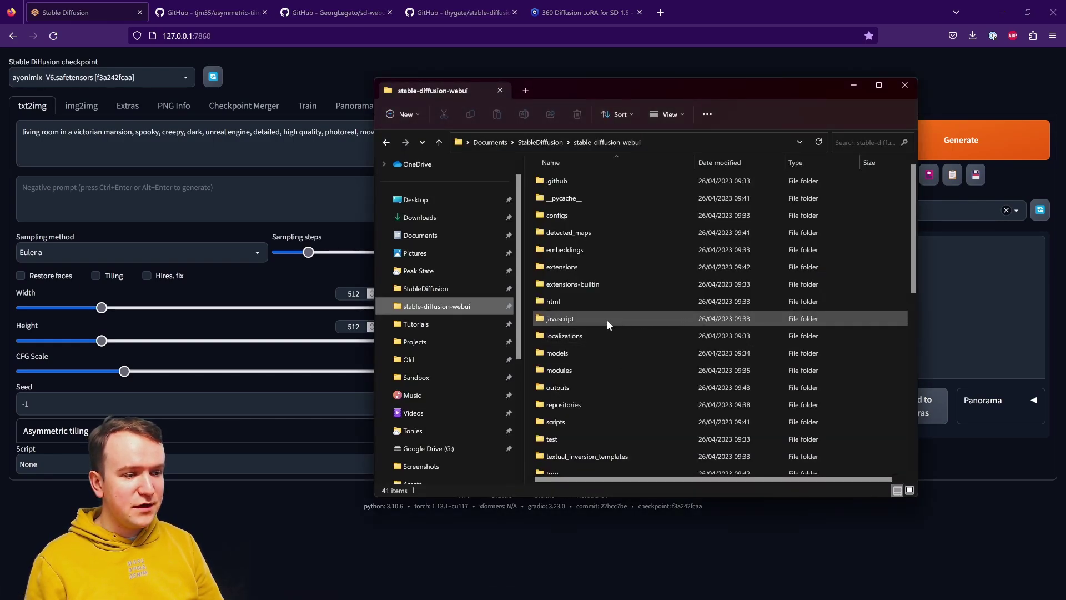
double_click(593, 353)
double_click(578, 314)
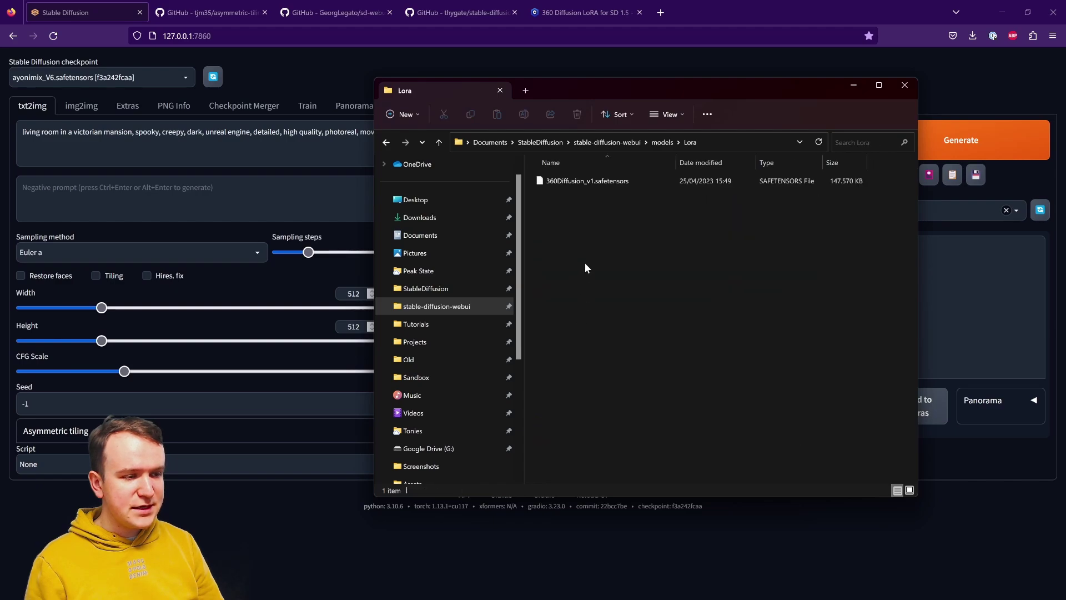
left_click(589, 181)
key("F2")
key("ctrl+c")
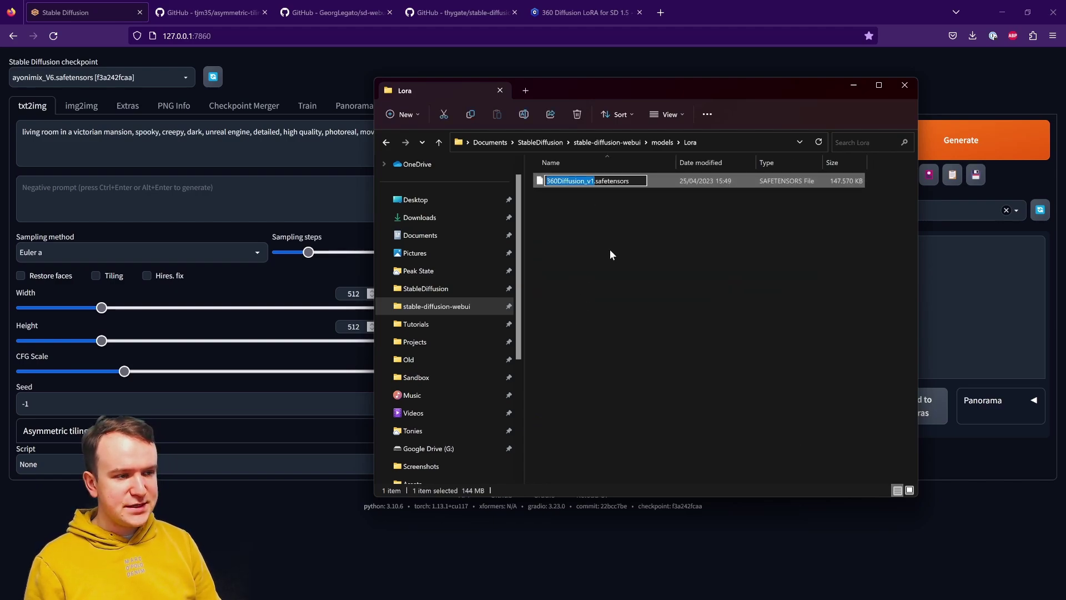
- Back in the web UI, paste the LoRA name and complete the prompt's tag as <lora:360Diffusion_v1:0.3>
left_click(651, 59)
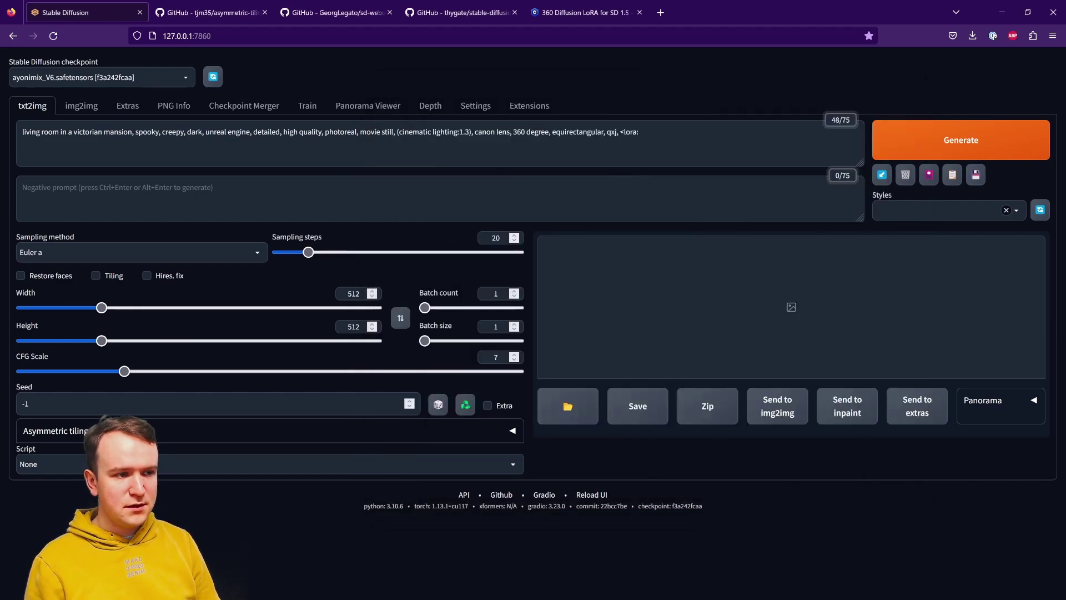
key("ctrl+v")
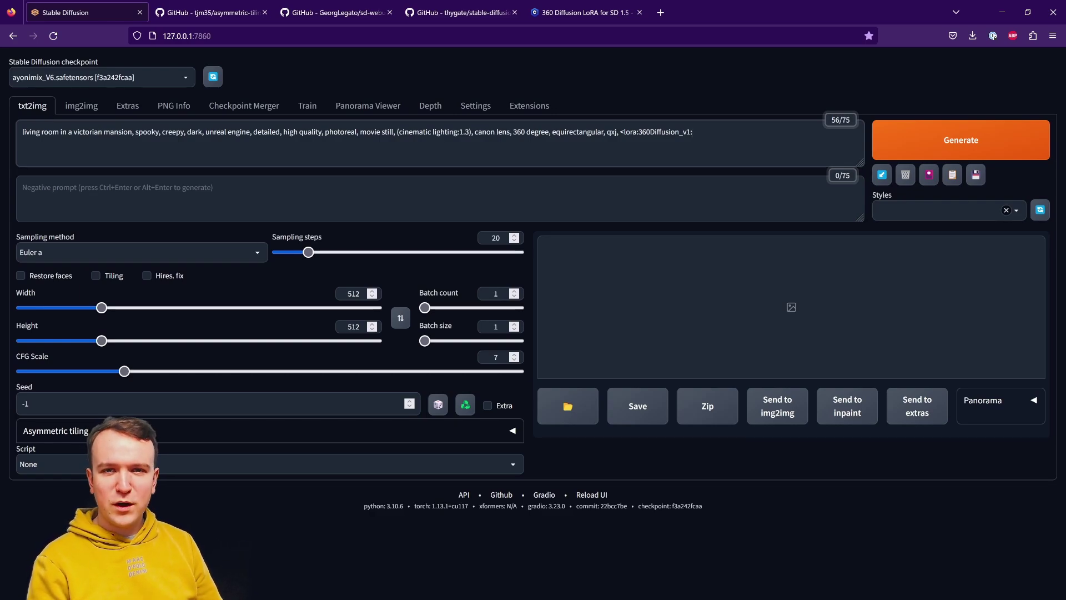
type(":")
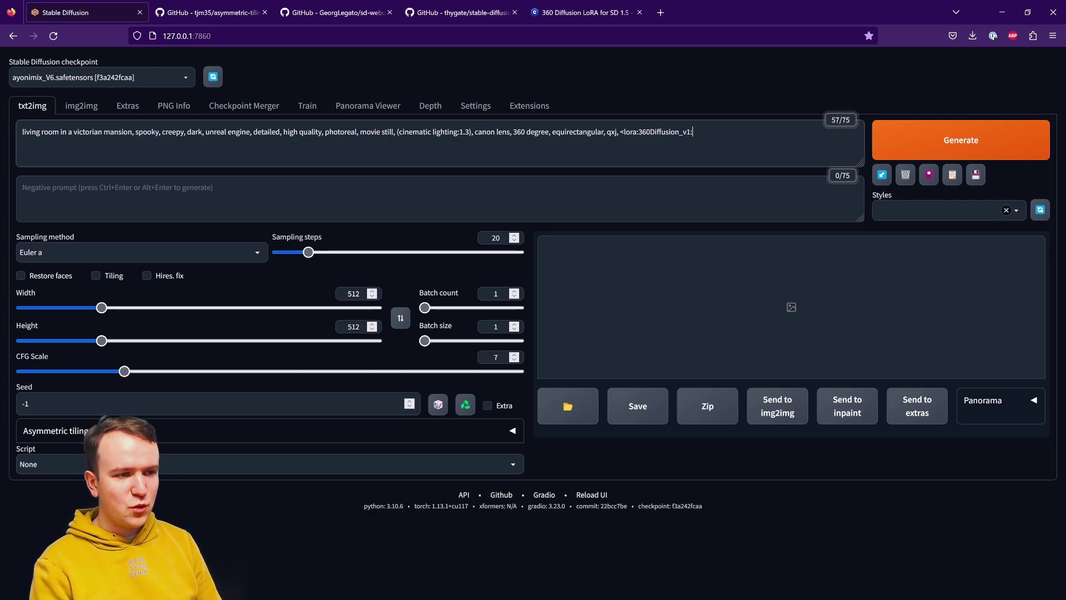
type("0")
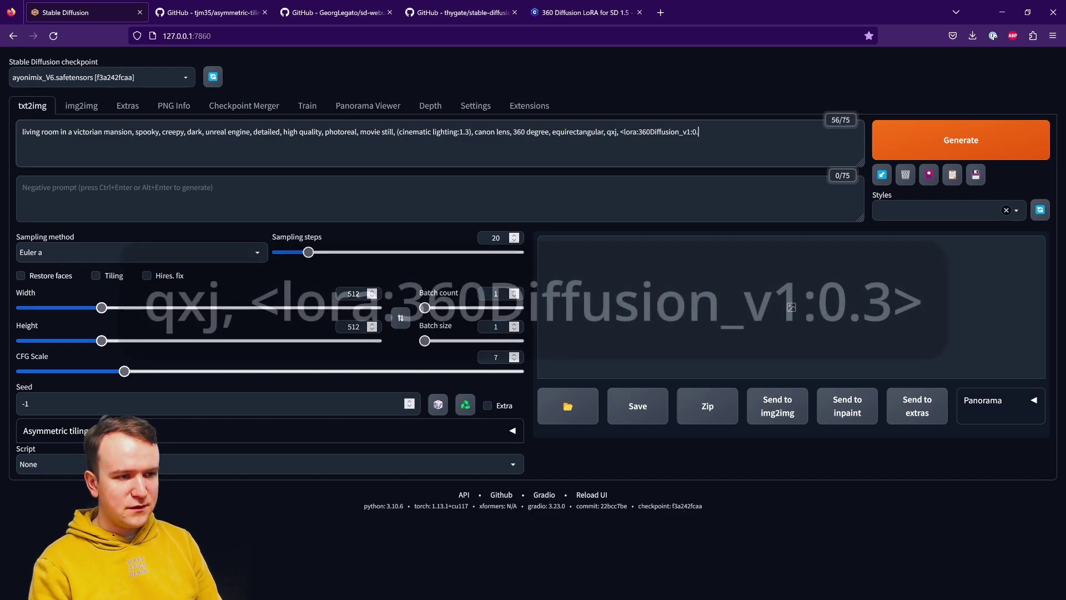
type(".3>")
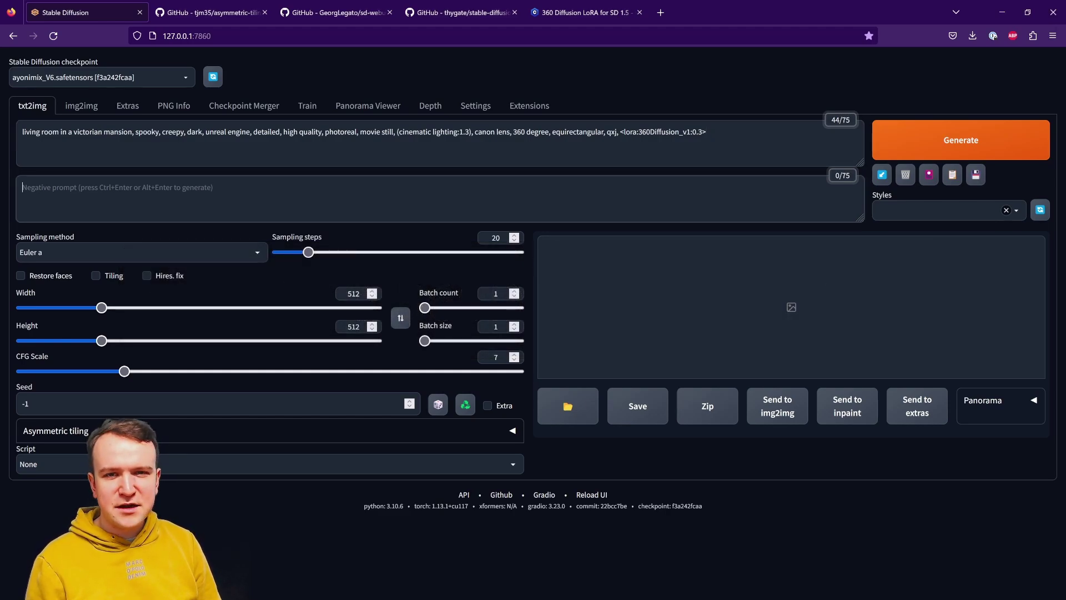
- Enter the negative prompt "blurry, duplicate, clone, human, animal, person, man, woman, cartoon, sketch, b&w, black and white"
left_click(167, 195)
type("blurry, duplicate, clone, human, animal, person, man, woman, cartoon, sketch, b&w, black and white")
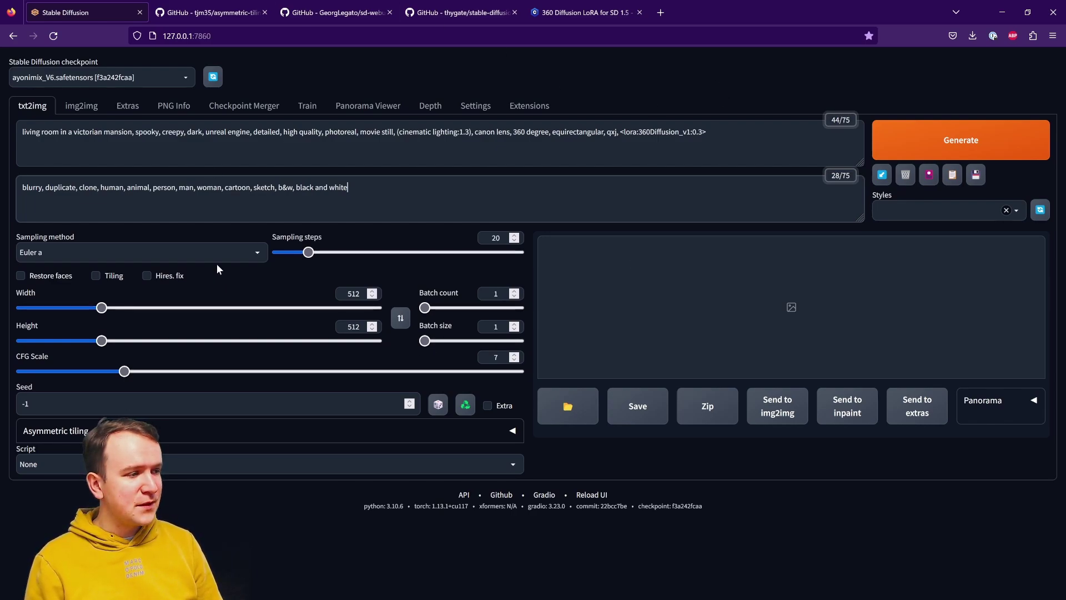
- Set the sampling method to DPM++ 2M Karras with 50 sampling steps, and the image width to 1024
left_click(262, 251)
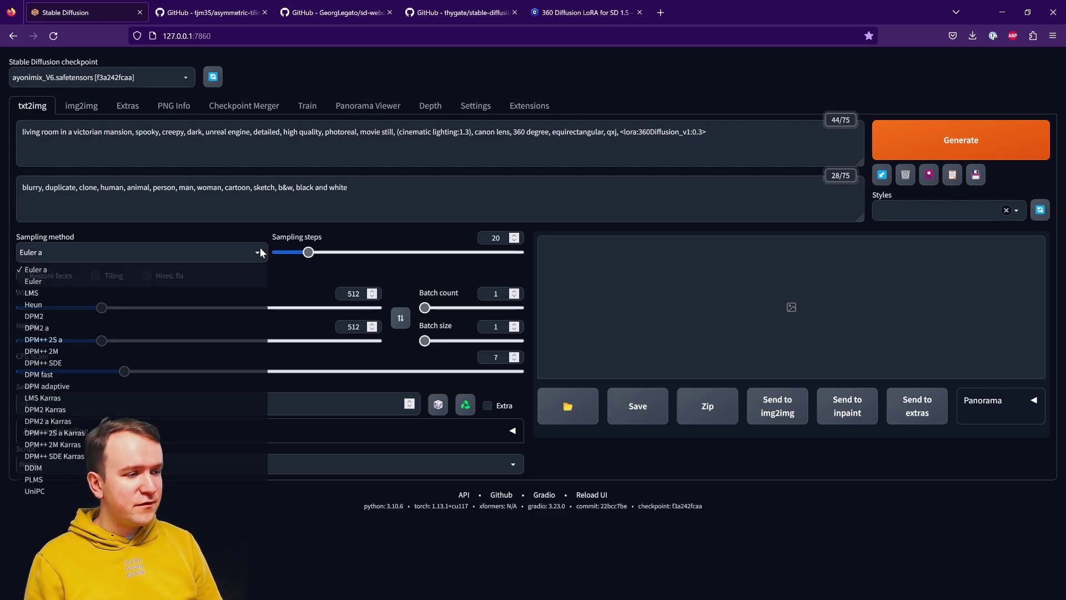
left_click(48, 444)
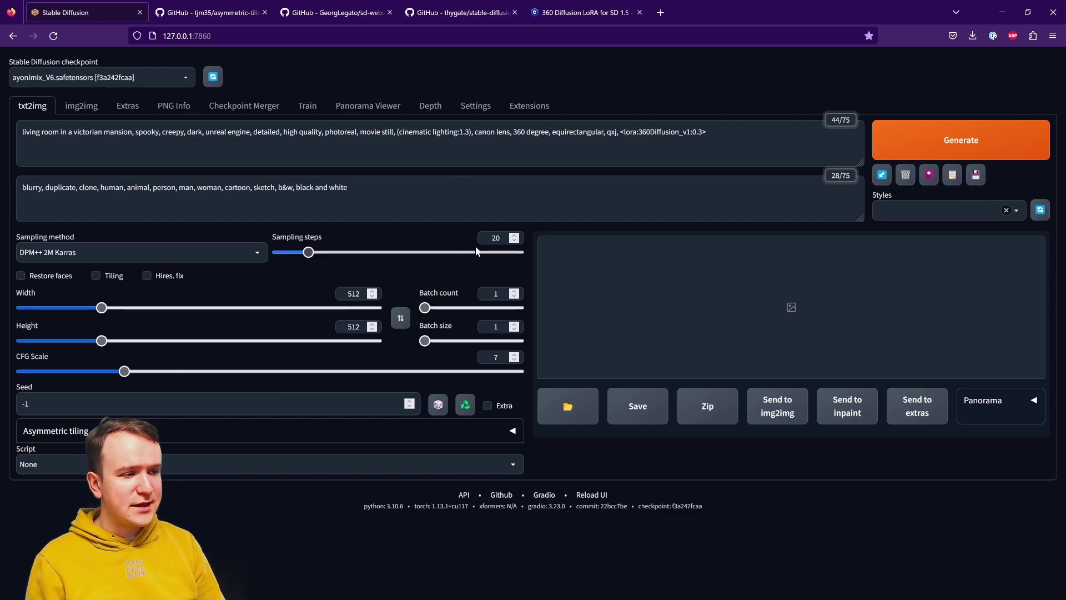
double_click(495, 237)
type("50")
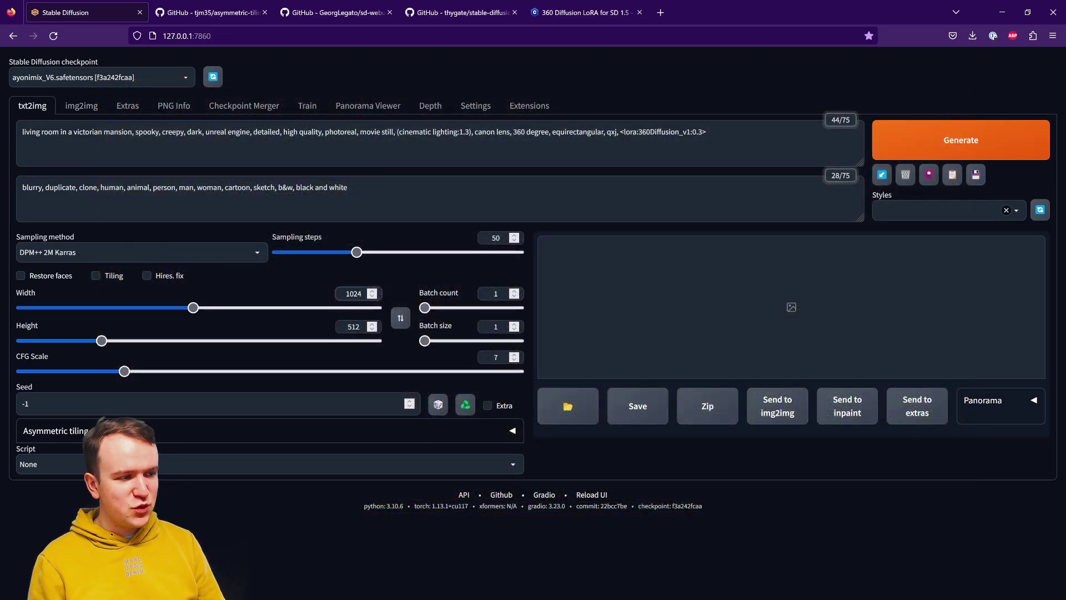
- Raise the batch count to 4
left_click(514, 290)
left_click(514, 291)
left_click(514, 290)
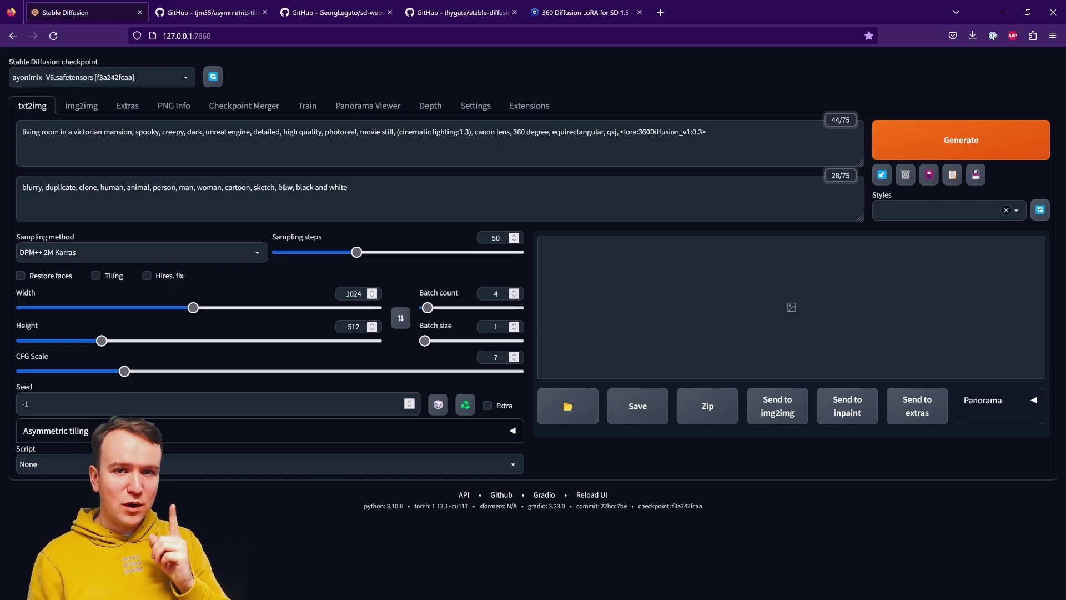
- Activate asymmetric tiling with Tile X on, collapse its settings, and generate the images
left_click(100, 431)
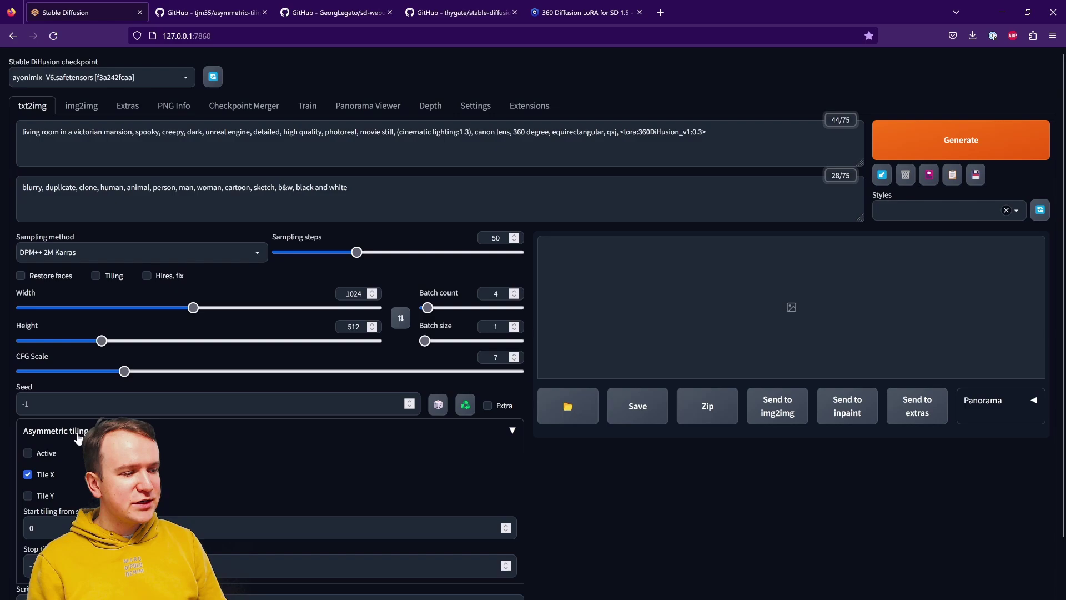
left_click(47, 454)
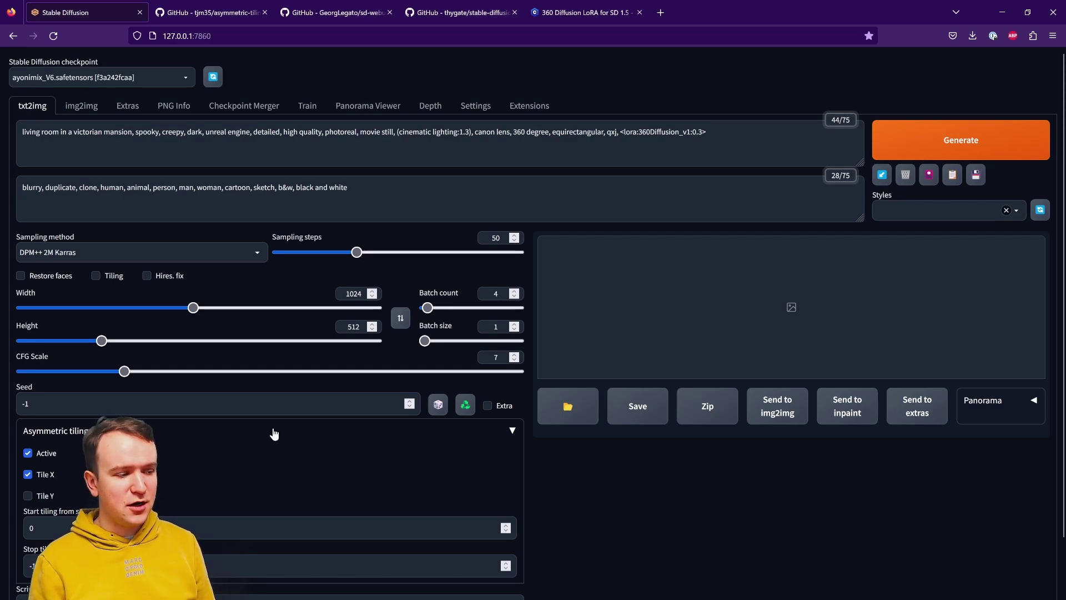
left_click(273, 434)
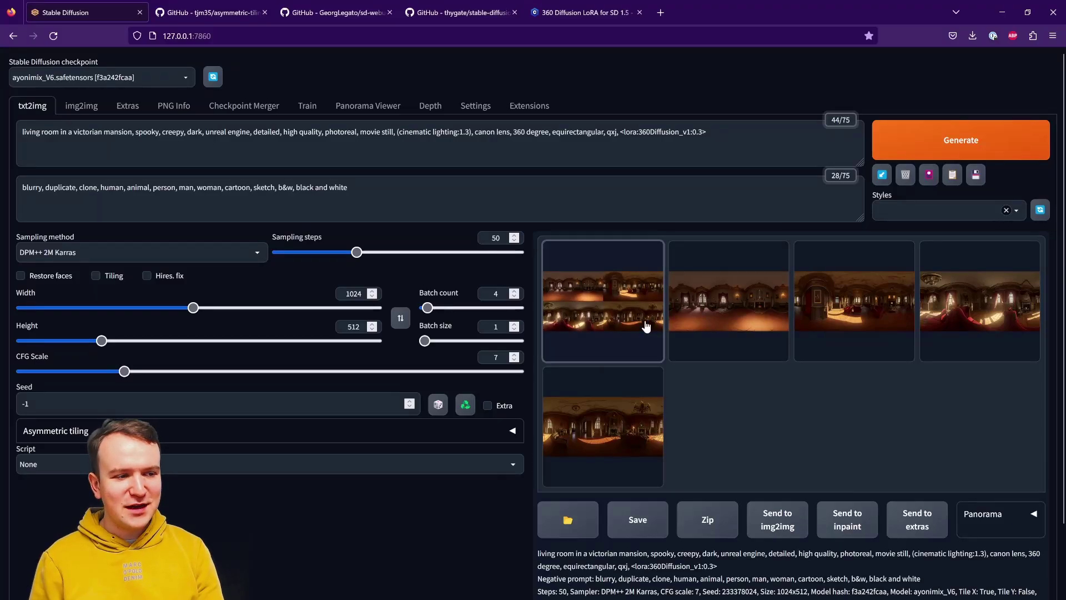
- Examine the grid of generated living room images at full size and close the enlarged view
left_click(645, 327)
left_click(646, 327)
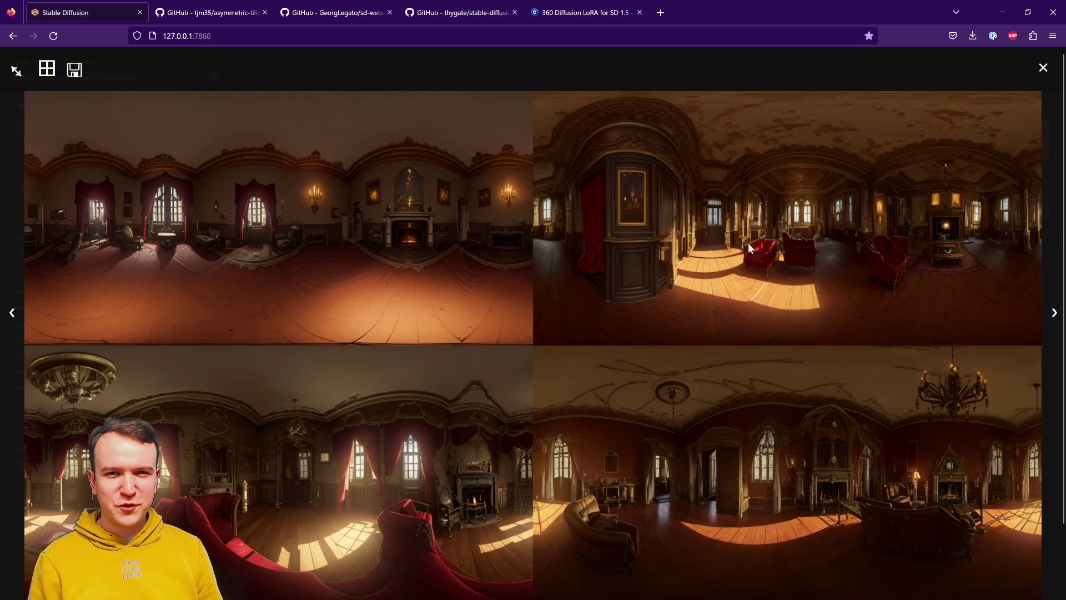
left_click(1042, 68)
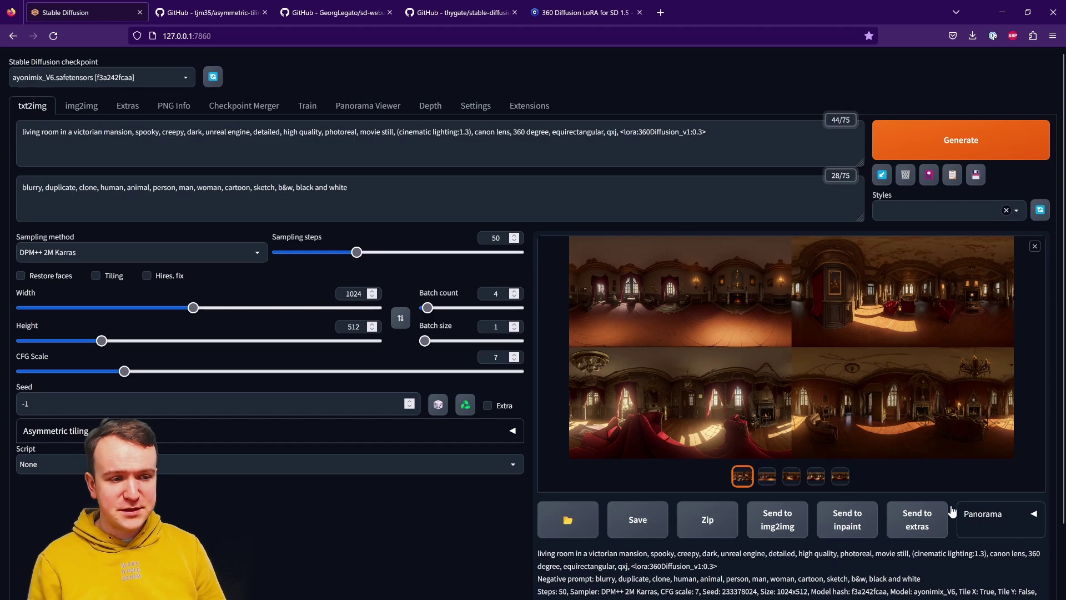
- Open the first single living room image in the spherical panorama viewer and look around the room, including the ceiling and floor
left_click(767, 476)
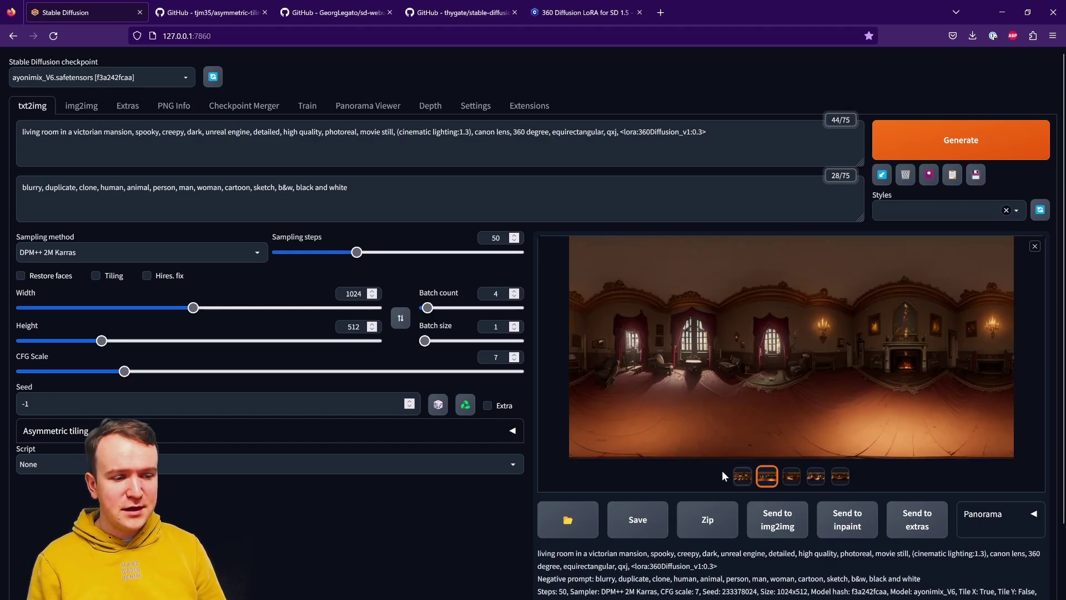
left_click(1006, 517)
scroll(944, 488, "down", 2)
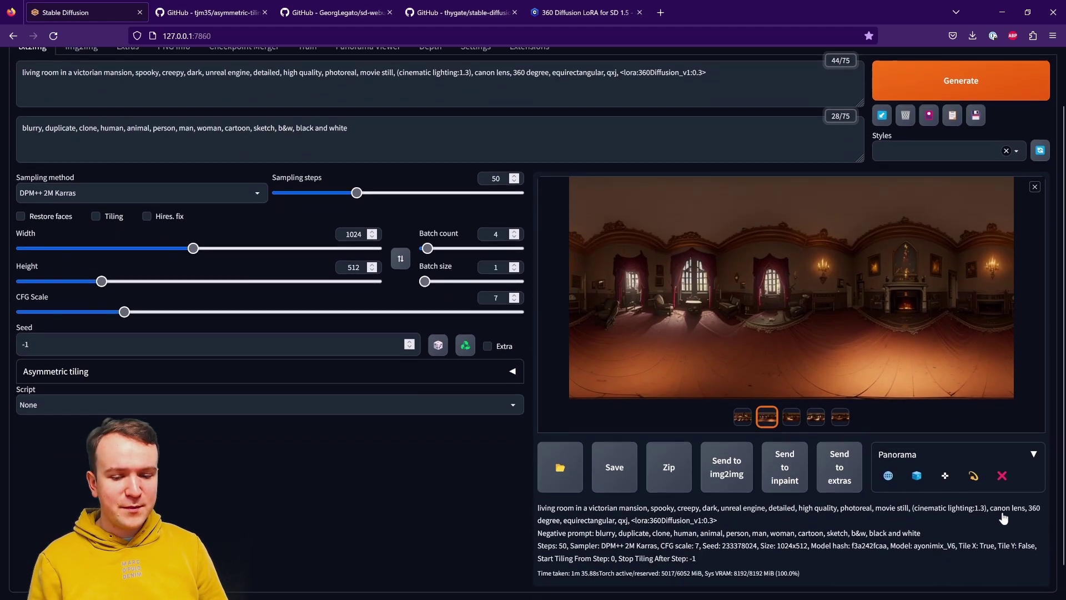
left_click(888, 476)
mouse_move(910, 350)
left_mouse_down()
mouse_move(855, 276)
mouse_move(709, 349)
left_mouse_up()
mouse_move(923, 288)
left_mouse_down()
mouse_move(841, 357)
mouse_move(916, 221)
mouse_move(842, 362)
mouse_move(716, 214)
mouse_move(927, 308)
mouse_move(844, 205)
mouse_move(845, 322)
mouse_move(976, 255)
mouse_move(761, 345)
left_mouse_up()
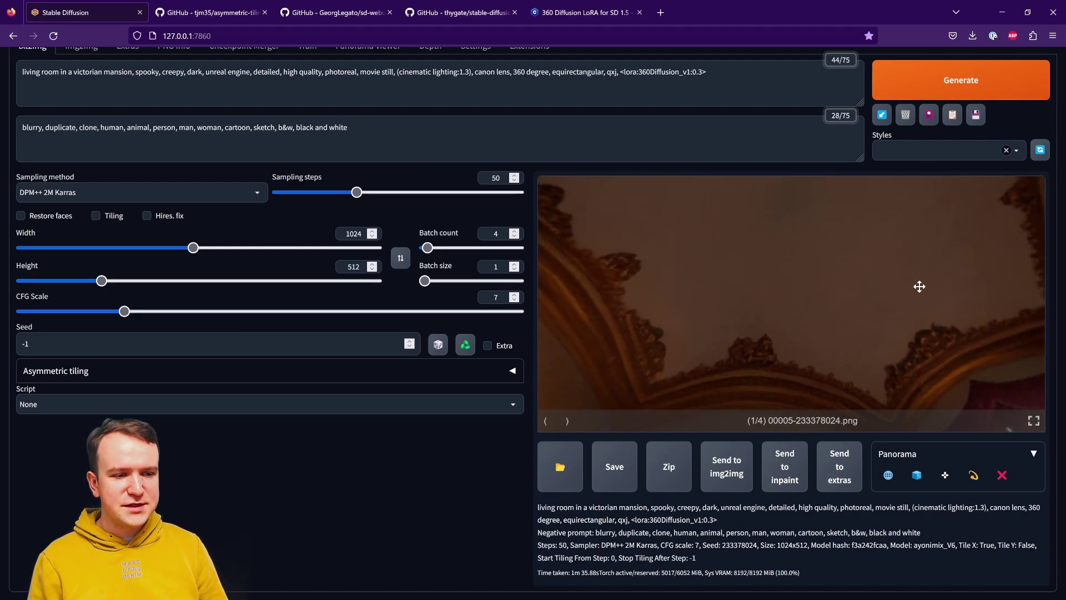
left_click_drag(918, 285, 864, 233)
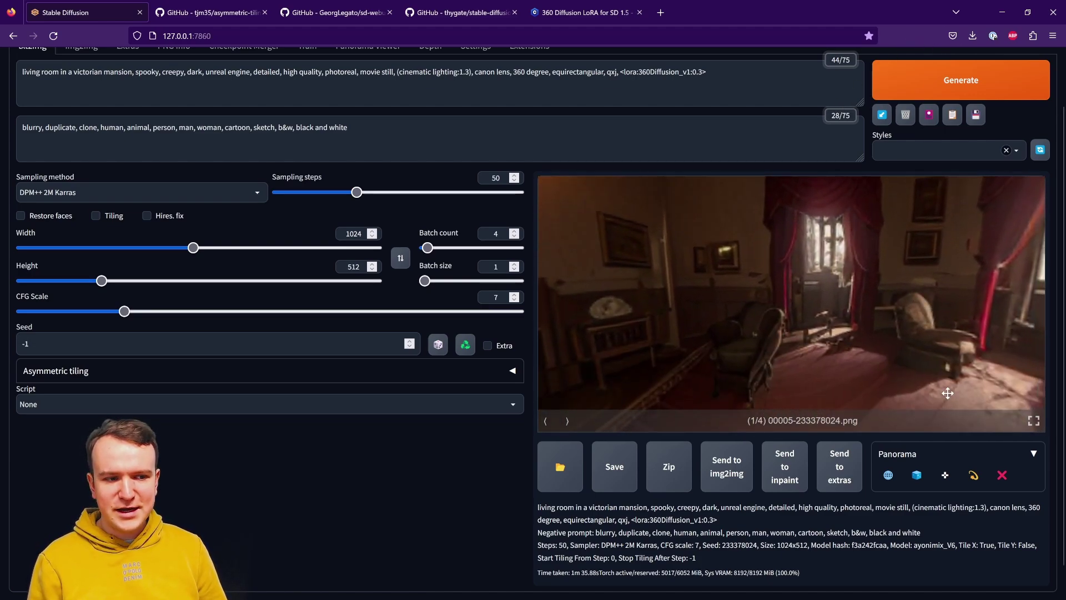
left_click_drag(954, 325, 677, 326)
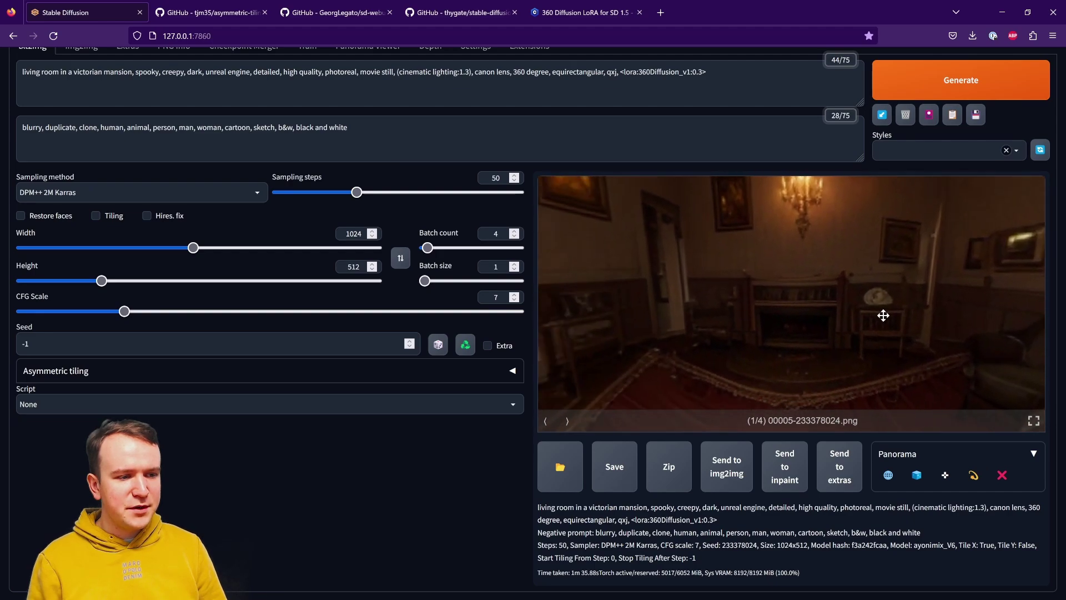
- Finish looking around the first panorama, and inspect the second one's walls, floor and ceiling in the spherical viewer
left_click_drag(883, 314, 893, 378)
left_click_drag(641, 325, 835, 359)
left_click(568, 422)
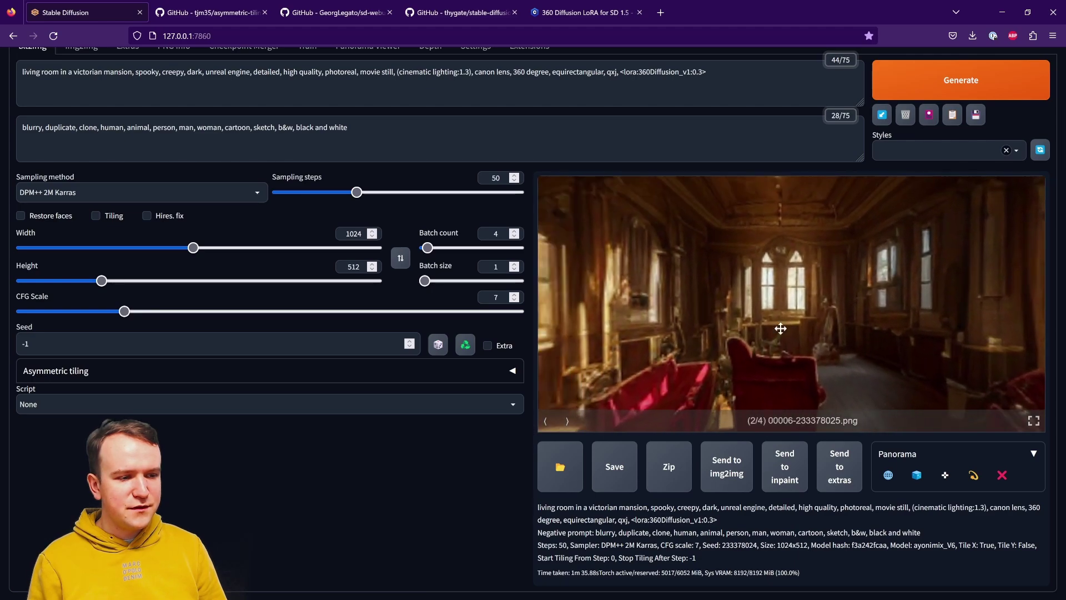
mouse_move(783, 256)
left_mouse_down()
mouse_move(837, 257)
mouse_move(852, 300)
mouse_move(864, 236)
mouse_move(611, 250)
mouse_move(746, 369)
left_mouse_up()
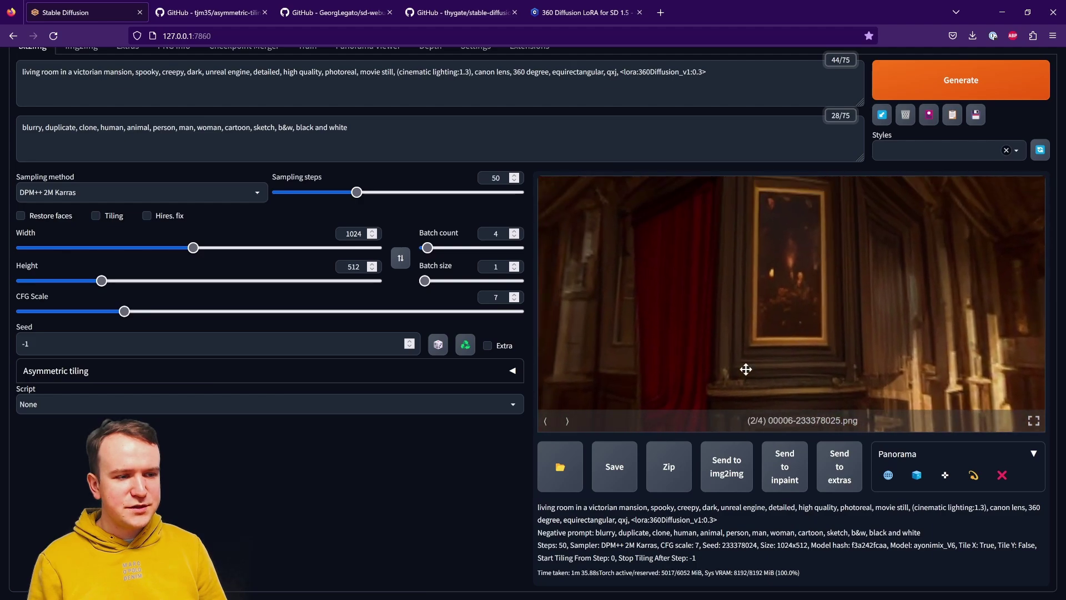
mouse_move(692, 318)
left_mouse_down()
mouse_move(680, 326)
mouse_move(861, 335)
left_mouse_up()
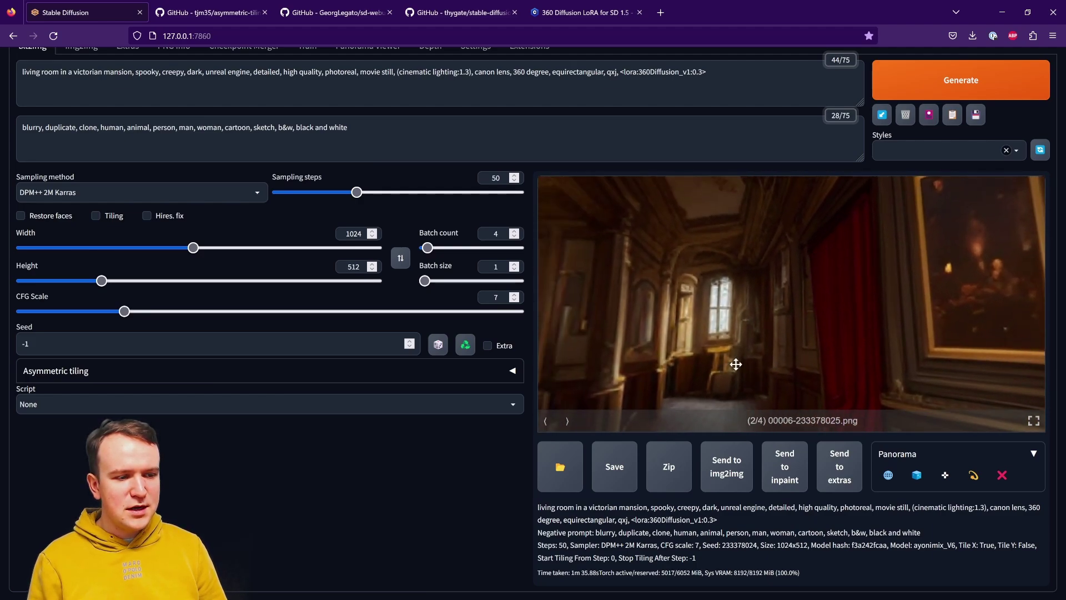
mouse_move(732, 364)
left_mouse_down()
mouse_move(883, 274)
mouse_move(1024, 257)
left_mouse_up()
left_click_drag(814, 340, 814, 81)
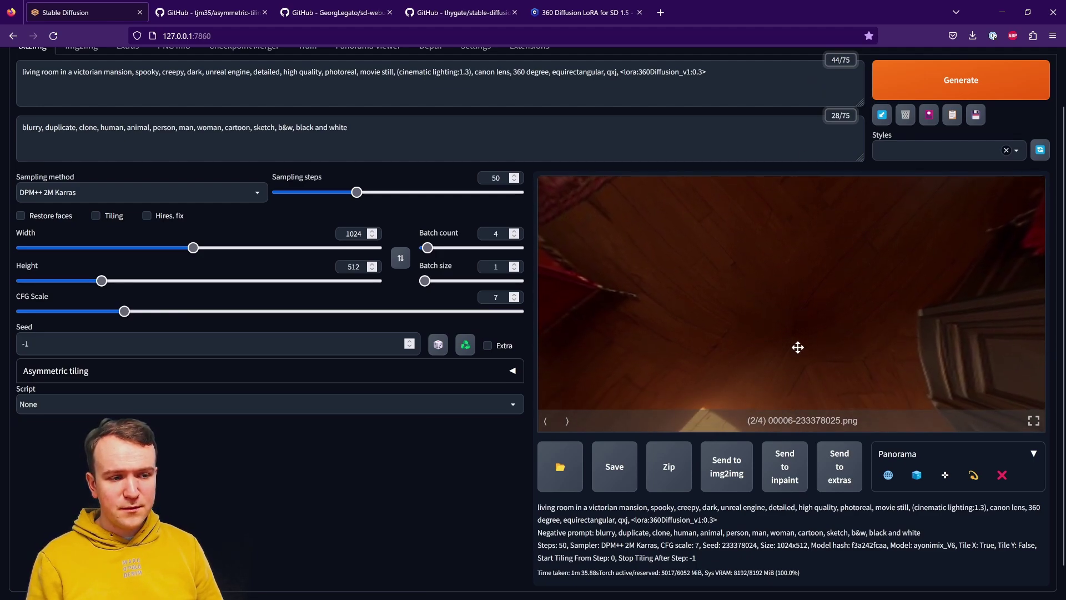
left_click_drag(797, 344, 800, 333)
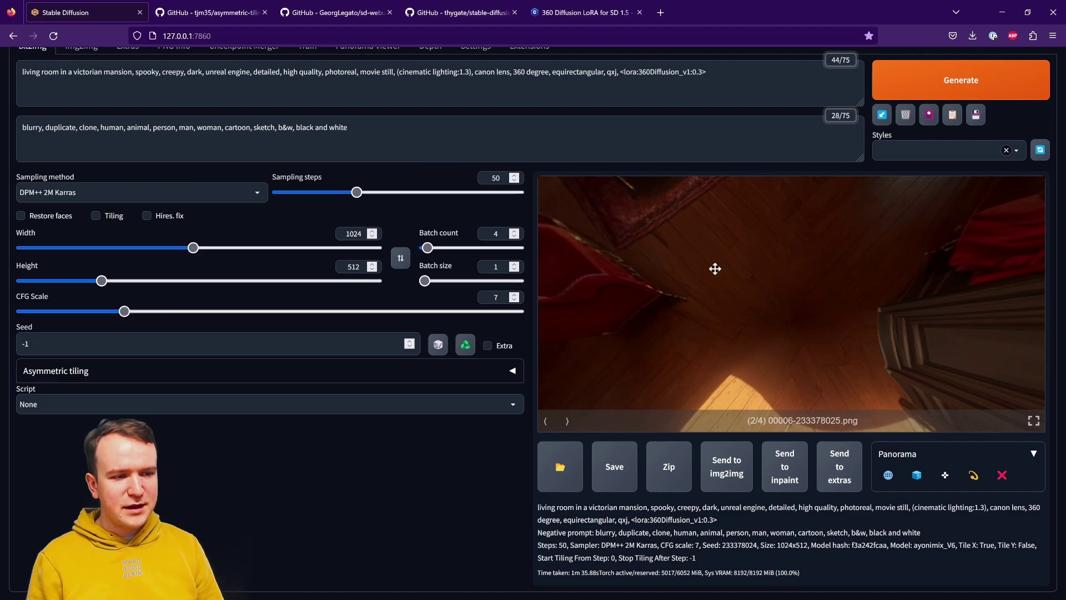
left_click_drag(853, 237, 831, 441)
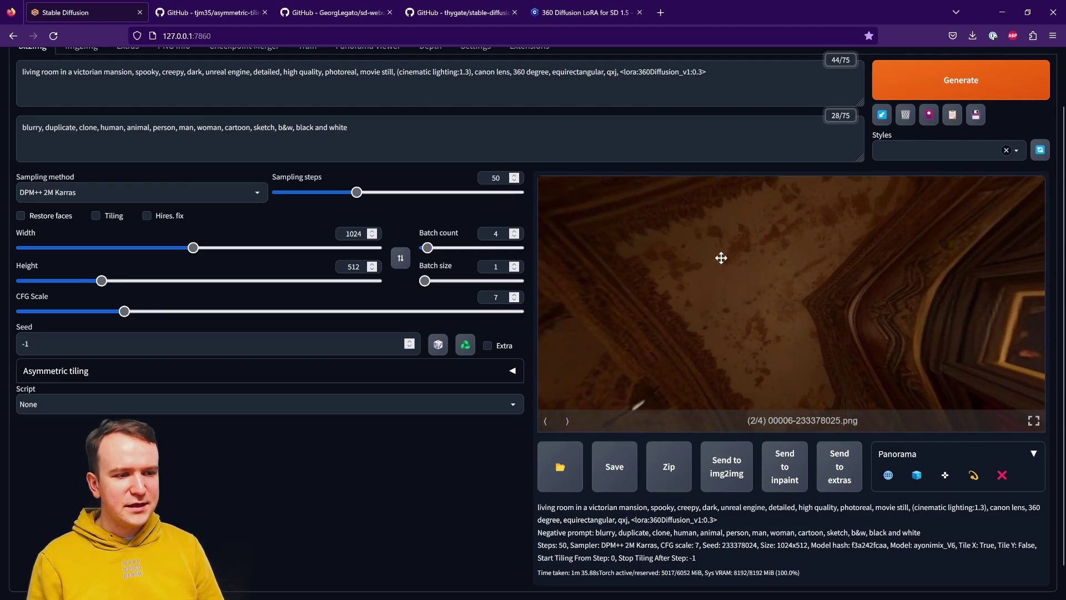
left_click_drag(721, 257, 863, 344)
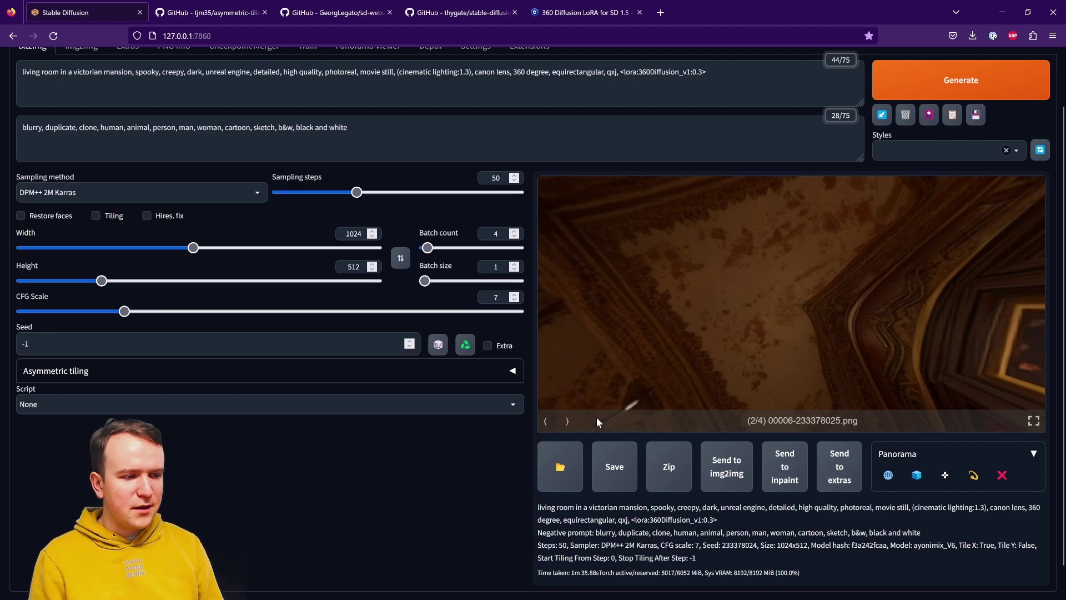
- Inspect the third and fourth living room panoramas in the spherical viewer, looking around their ceilings and floors
left_click(568, 422)
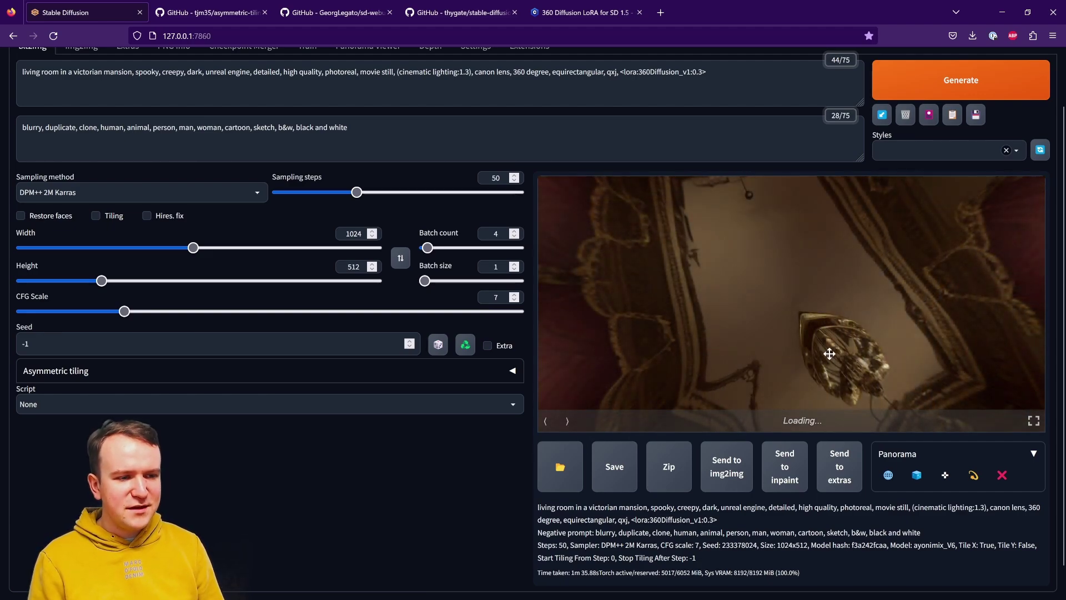
mouse_move(821, 311)
left_mouse_down()
mouse_move(818, 345)
mouse_move(816, 309)
left_mouse_up()
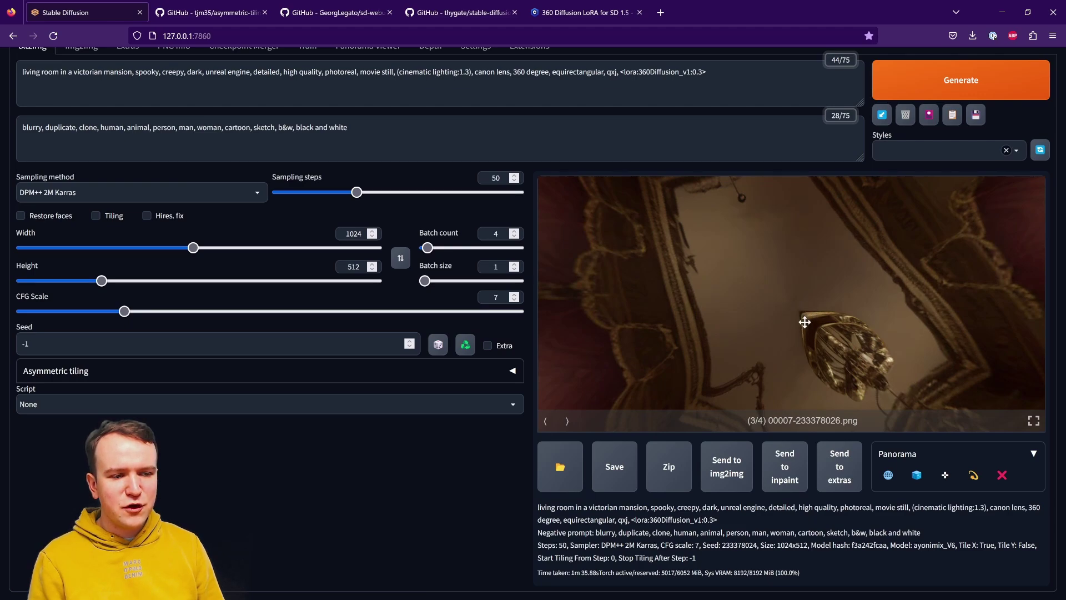
left_click_drag(833, 282, 869, 336)
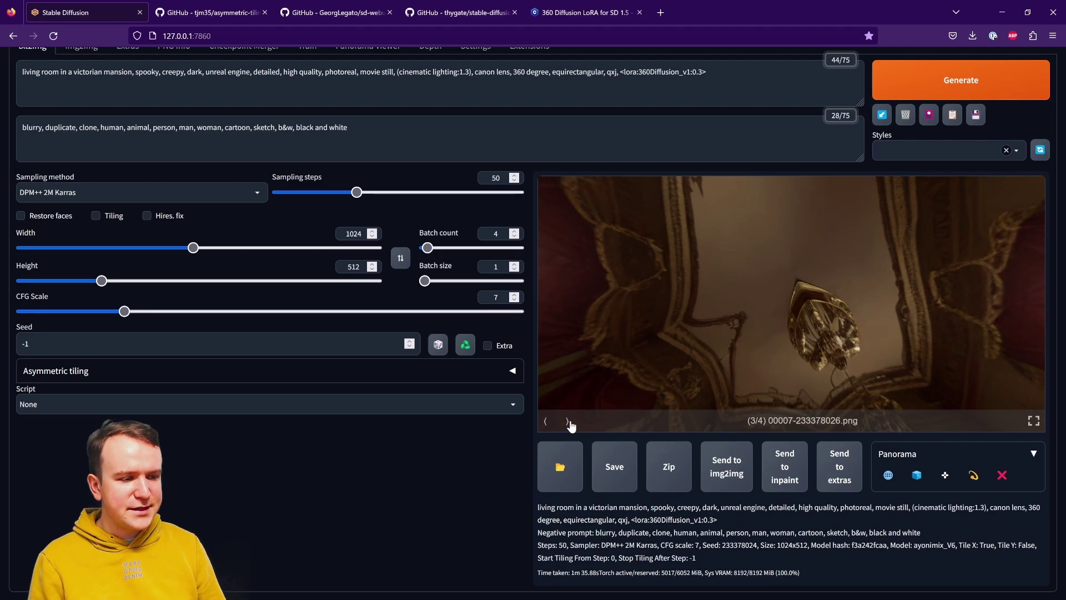
left_click(568, 421)
left_click_drag(881, 324, 933, 291)
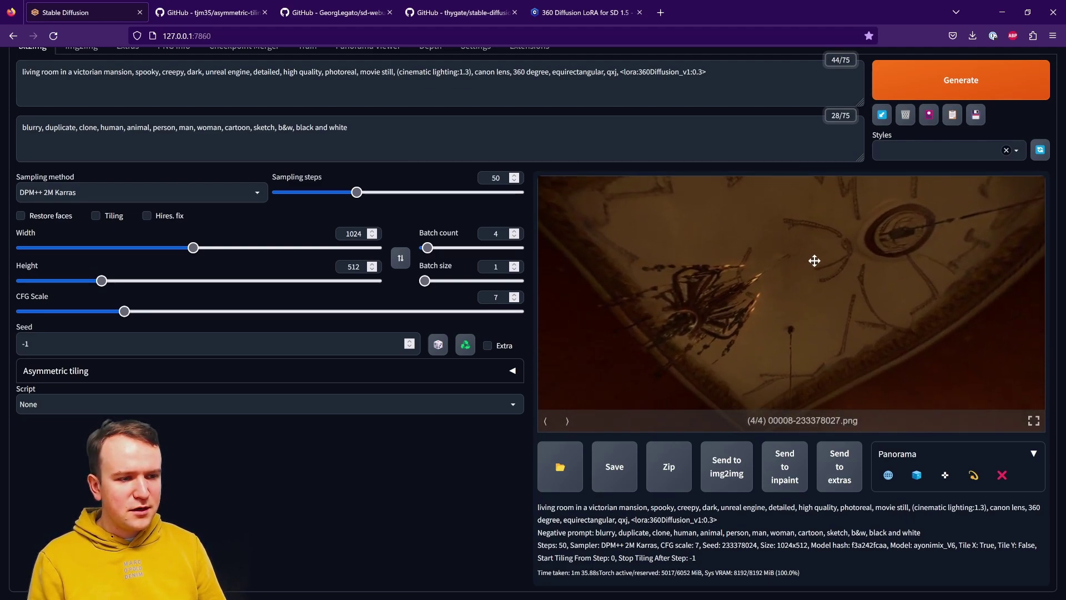
left_click_drag(814, 260, 874, 323)
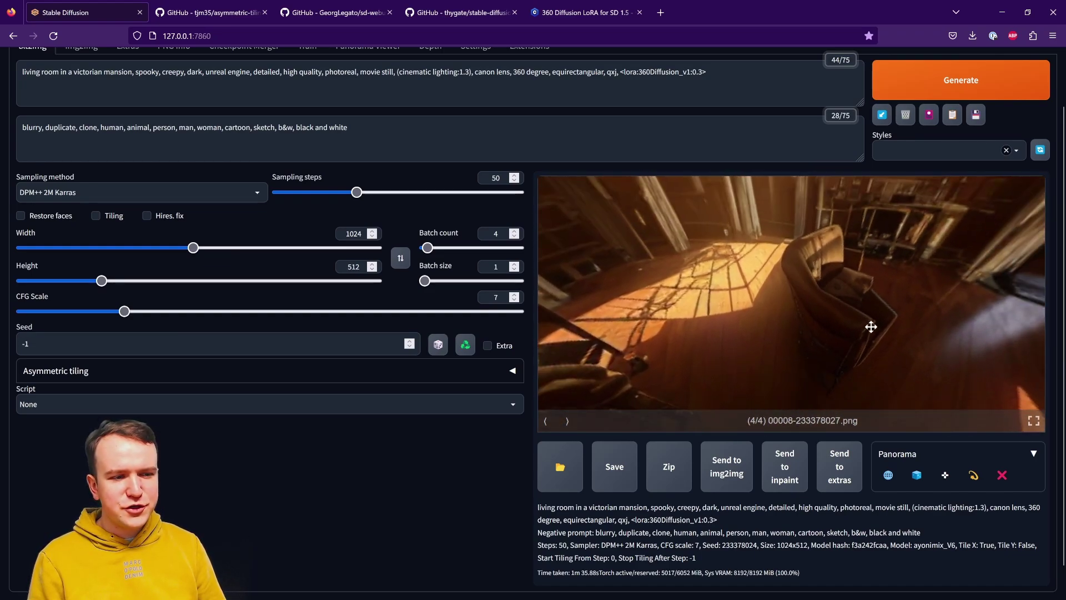
- Go back to the third panorama to look around its room and floor, and return to the second one
left_click(546, 421)
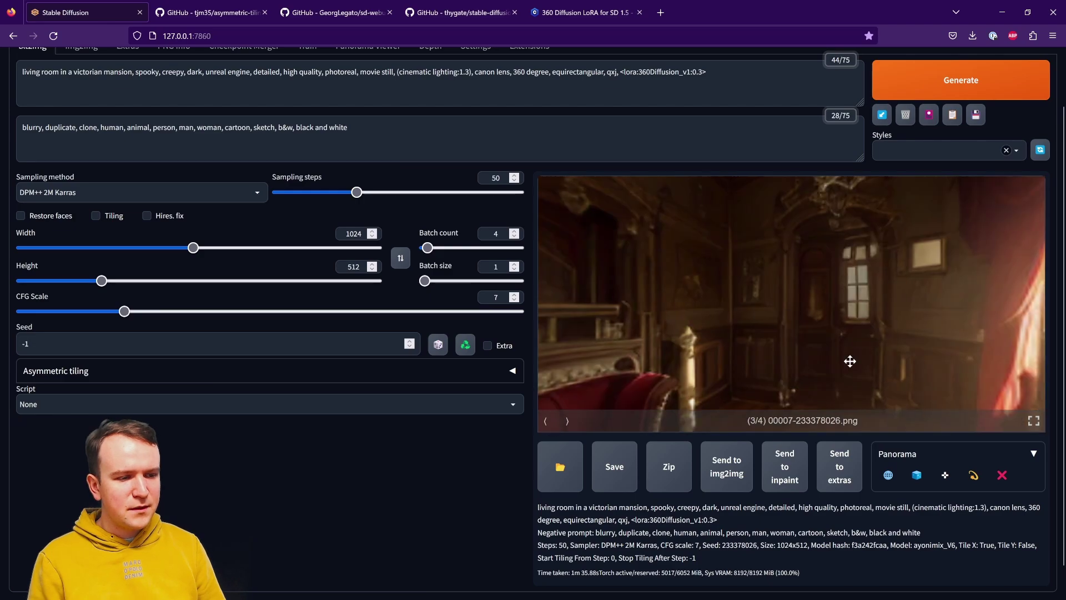
left_click_drag(923, 257, 803, 348)
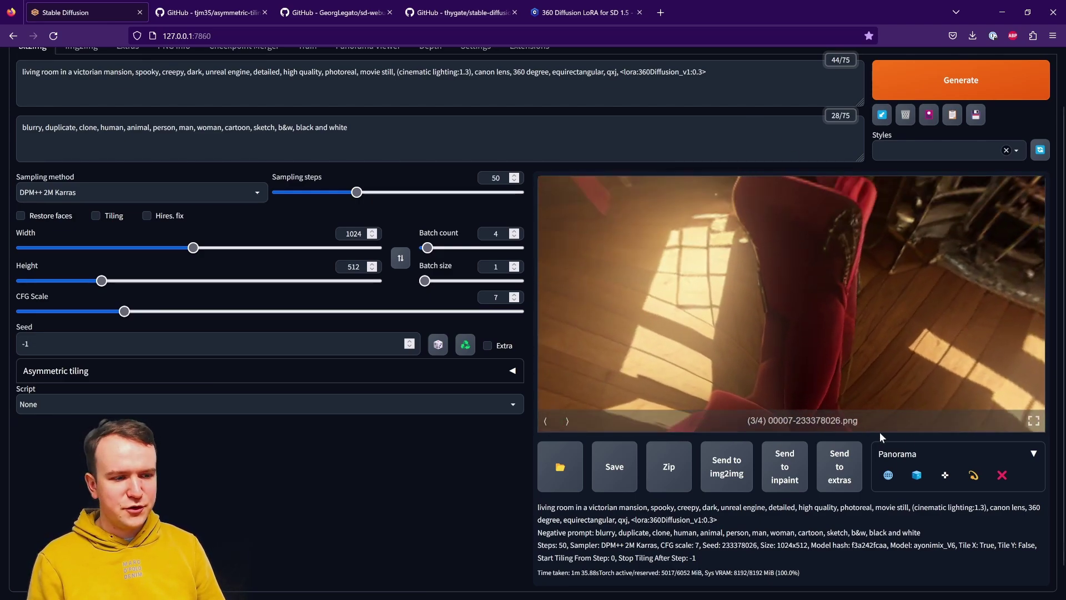
left_click(545, 421)
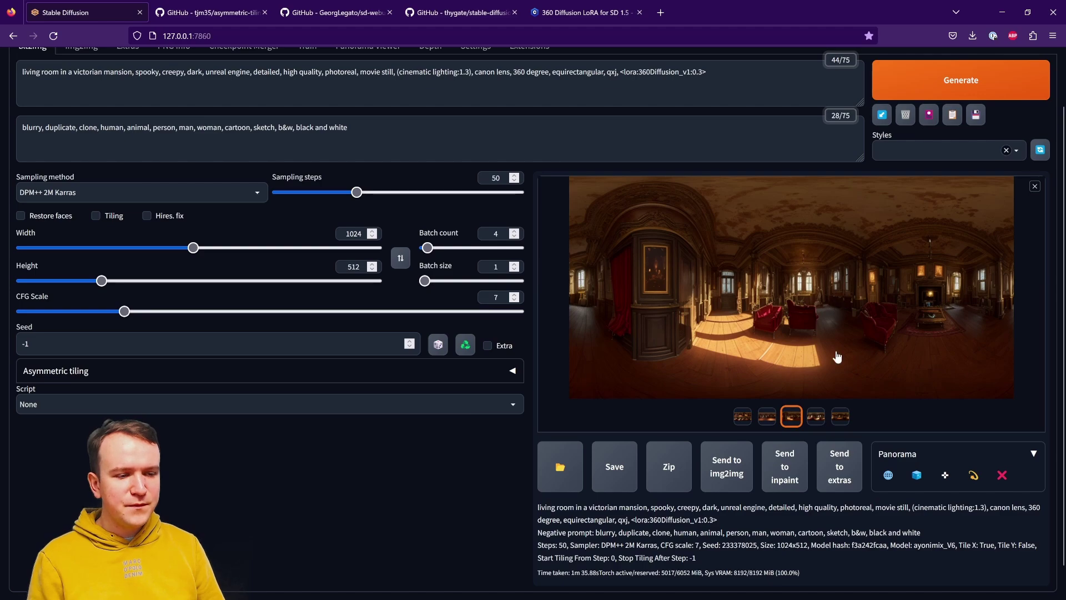
- Save the second living room image as the PNG file Small_VictorianMansion in the 360 Panoramas folder
right_click(829, 289)
type("vS")
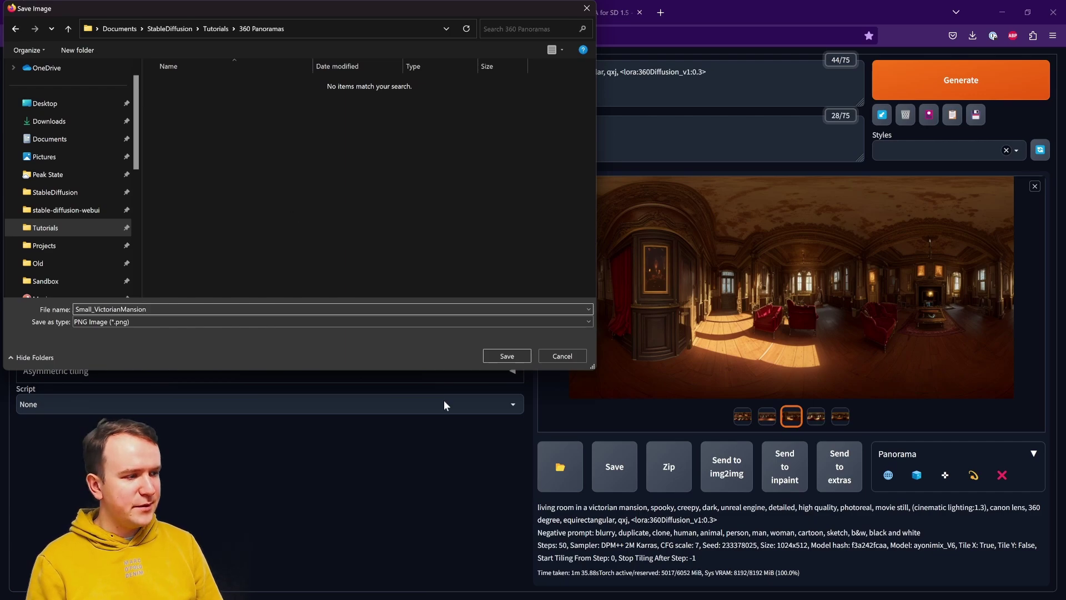
left_click(507, 355)
- Load Small_VictorianMansion.png as the single source image for depth map generation
scroll(520, 333, "up", 2)
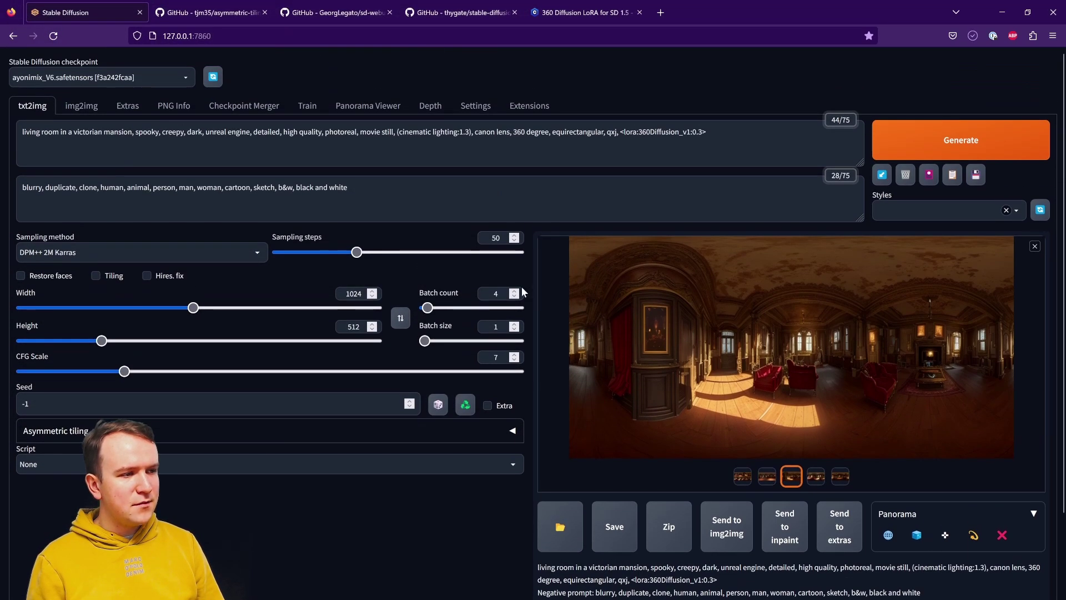
left_click(431, 112)
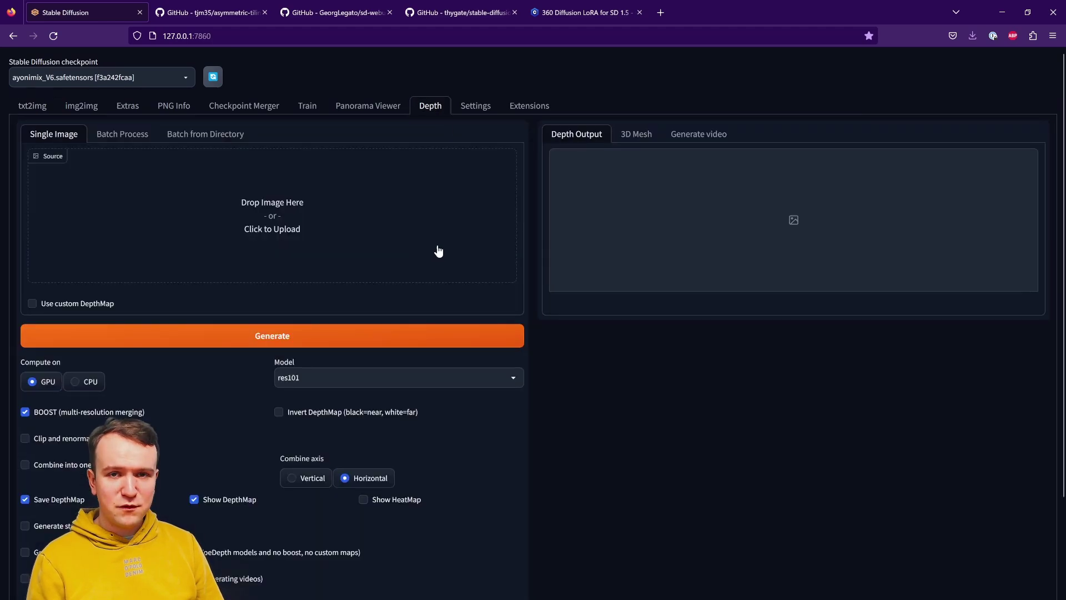
left_click(459, 221)
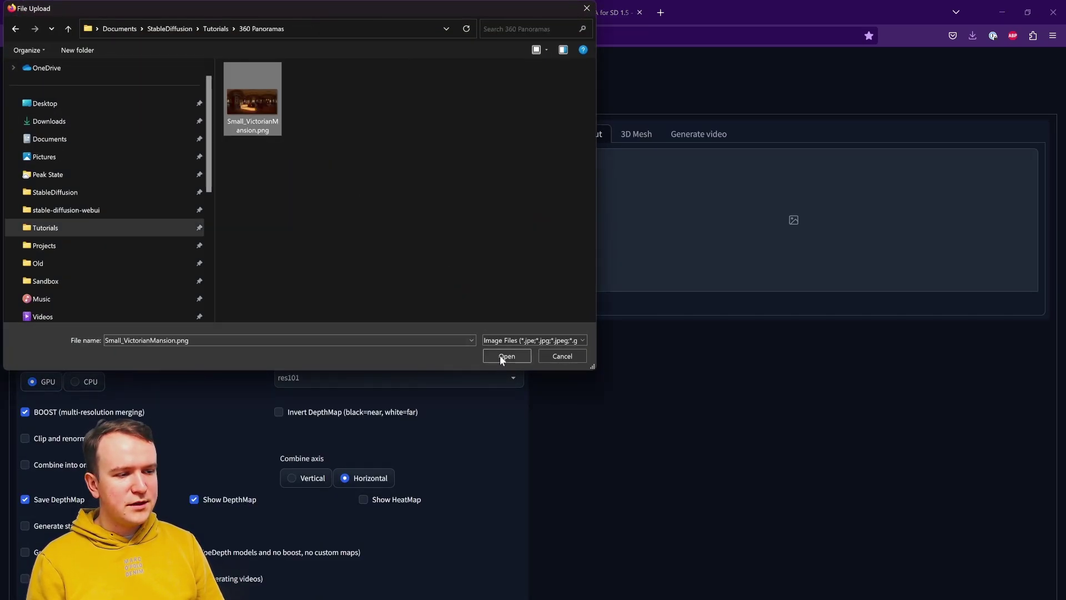
left_click(503, 357)
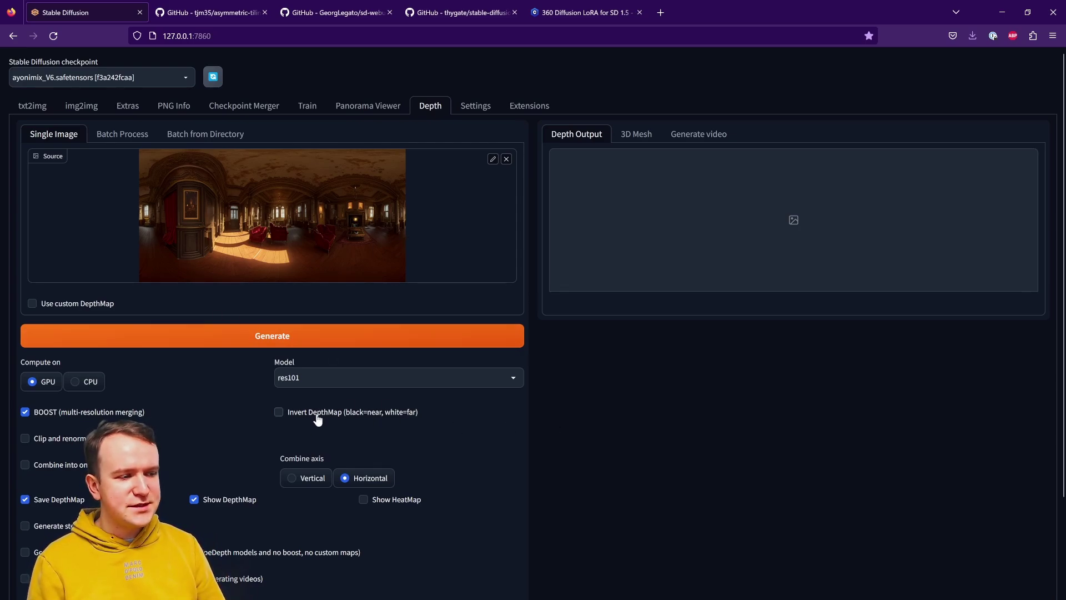
- Choose the res101 depth model and generate the depth map of the living room panorama
scroll(722, 448, "down", 1)
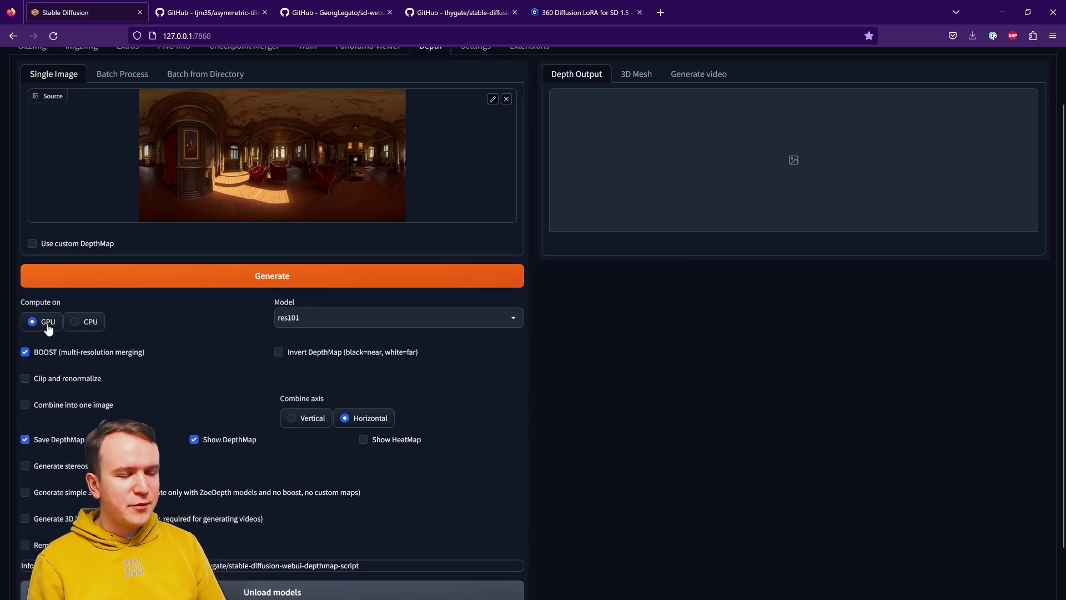
left_click(399, 318)
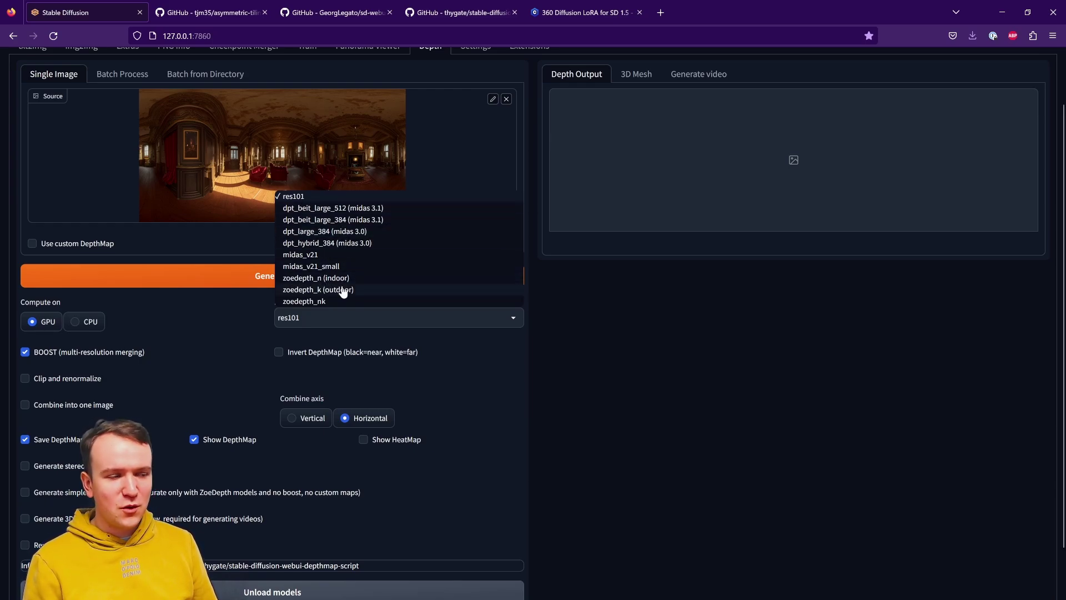
left_click(302, 197)
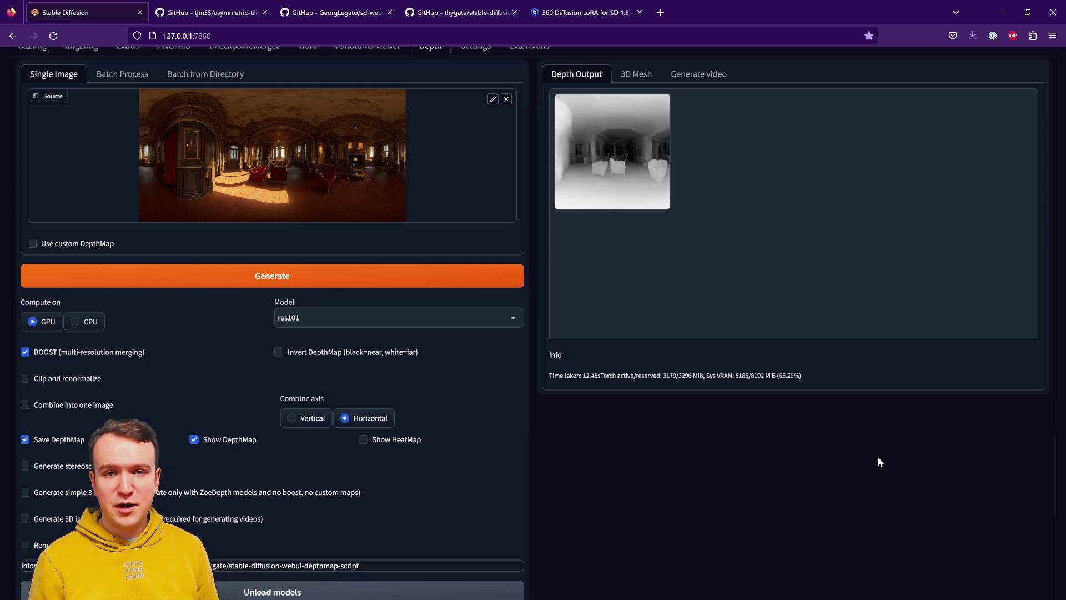
- Check the depth map processing log in the command window and examine the generated depth map at full size
key("alt+Tab")
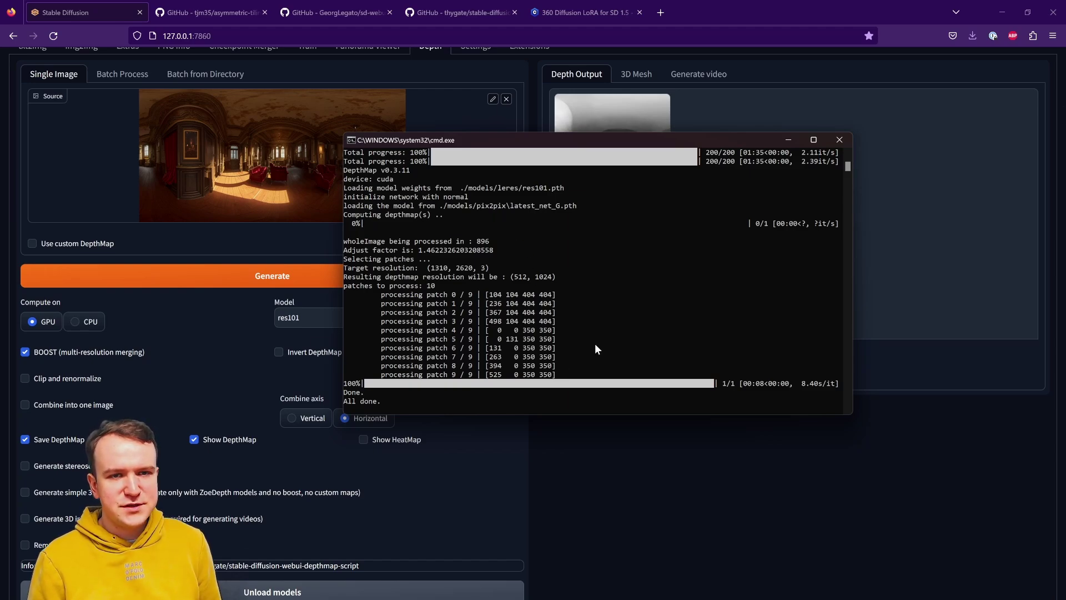
key("alt+Tab")
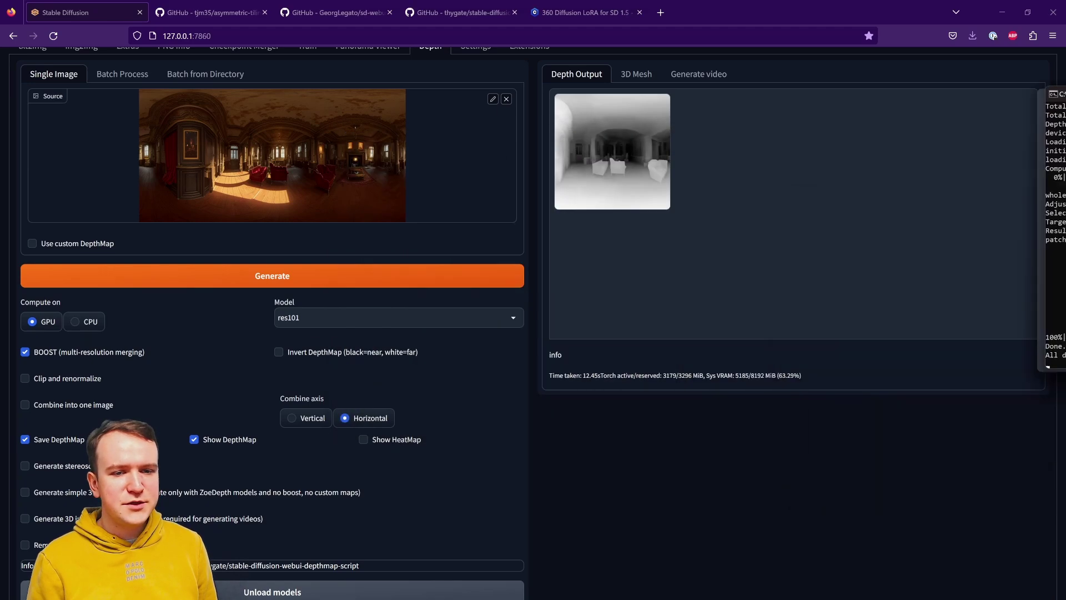
left_click(629, 154)
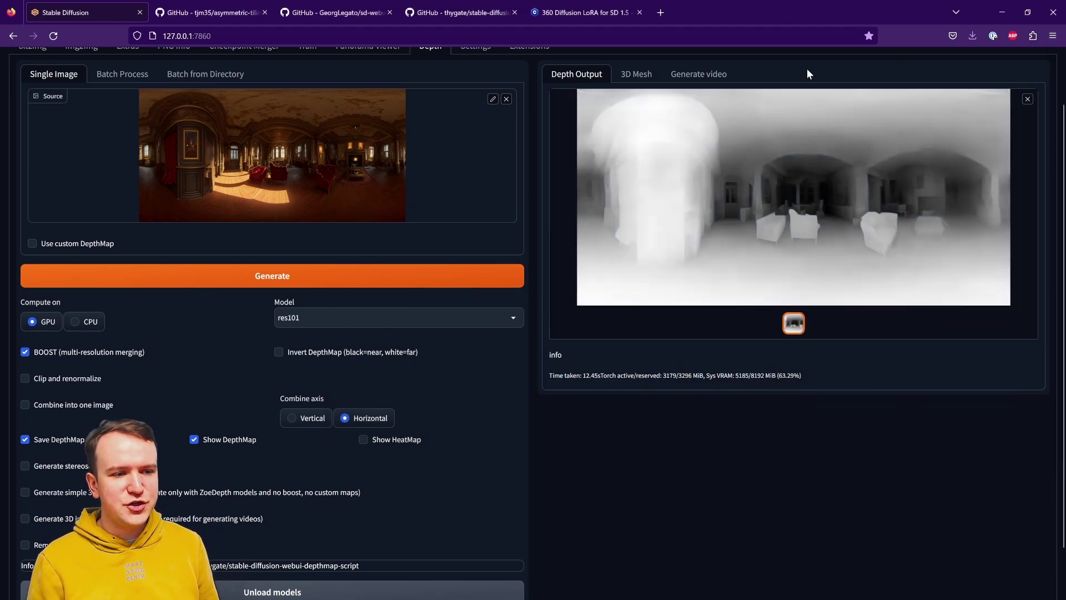
left_click(855, 256)
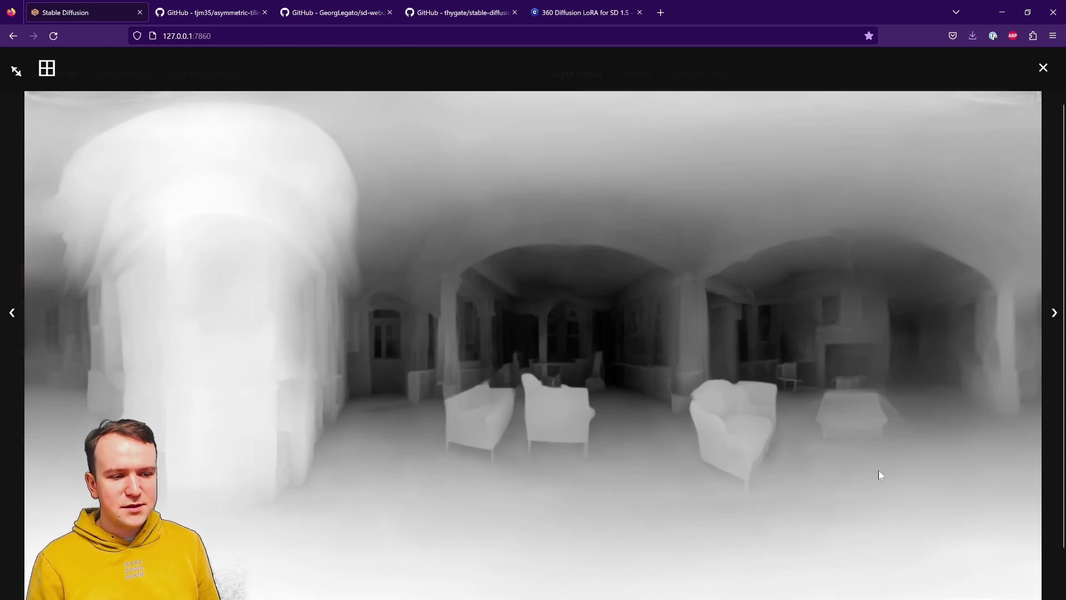
scroll(717, 406, "down", 3)
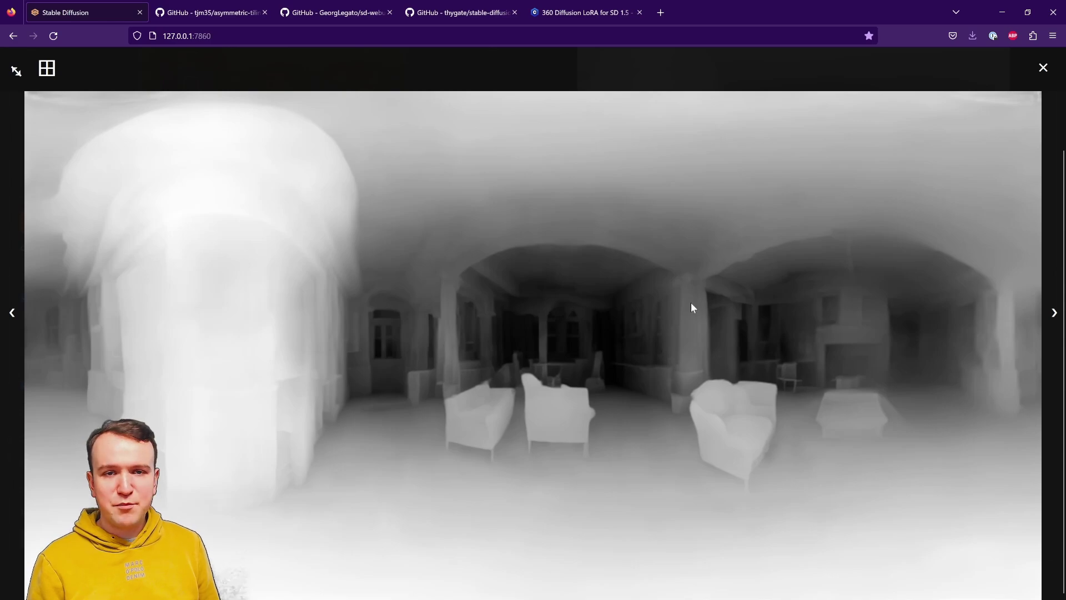
- Save the full-size depth map image to disk and close the enlarged view
right_click(704, 248)
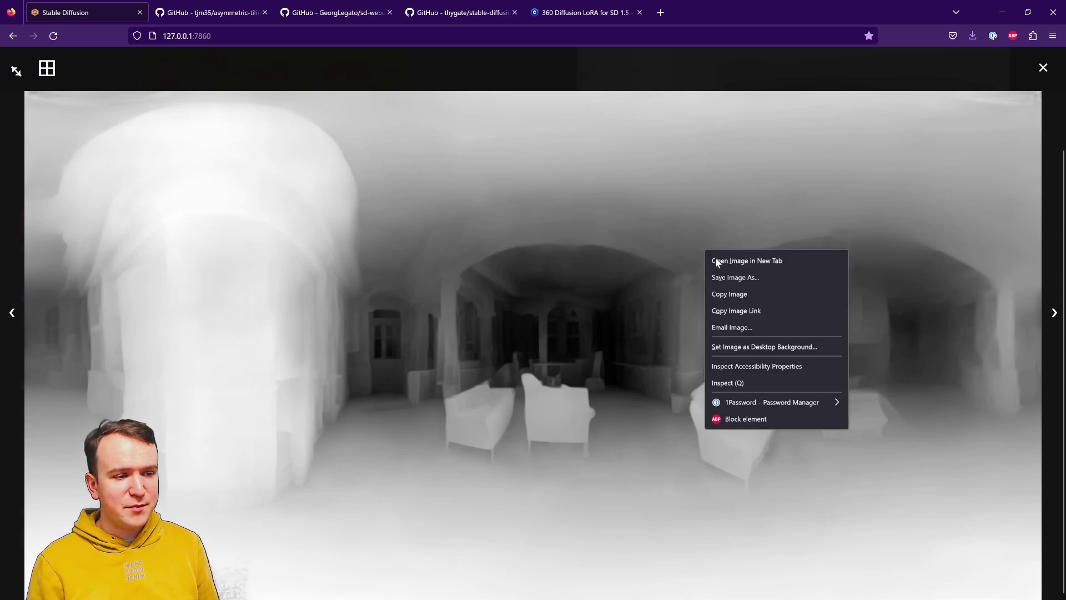
left_click(720, 276)
key("Return")
left_click(772, 409)
- Load the saved Victorian mansion color panorama as the single source image for upscaling in Extras
scroll(775, 414, "up", 2)
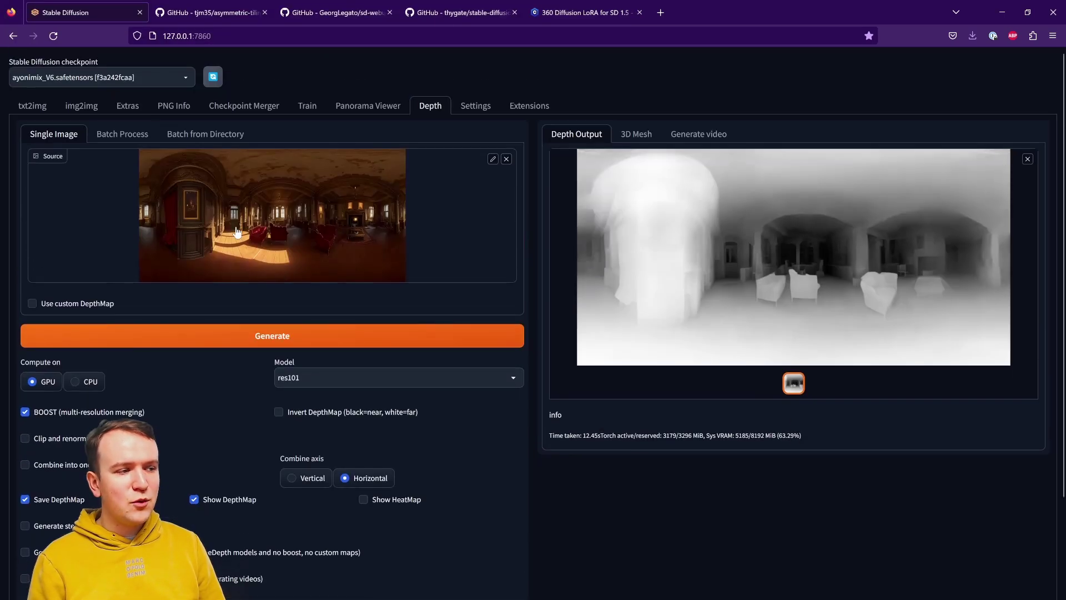
left_click(122, 109)
left_click(374, 219)
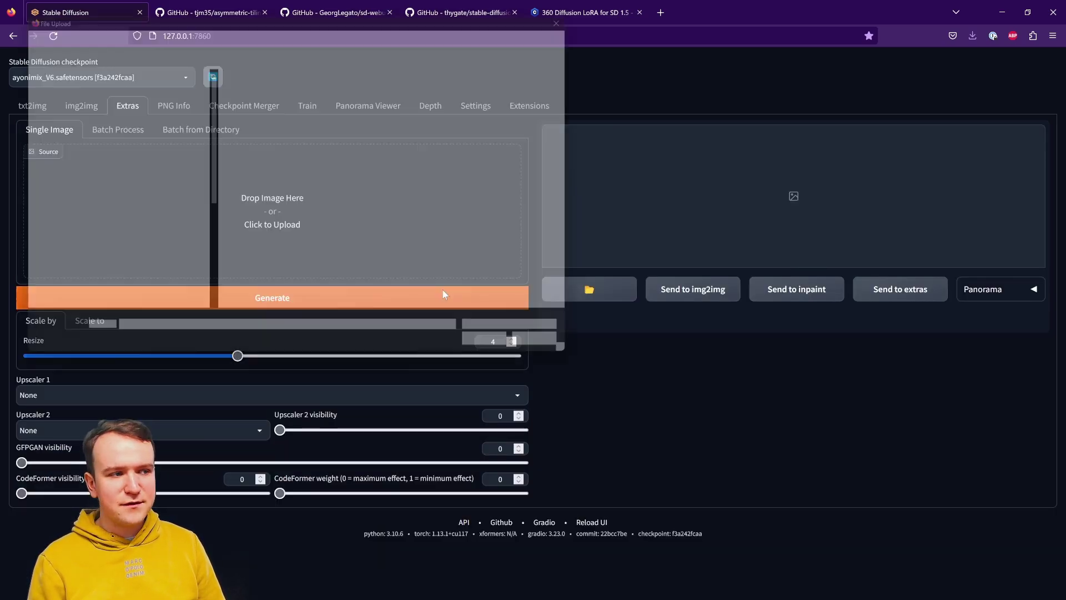
left_click(314, 105)
left_click(507, 356)
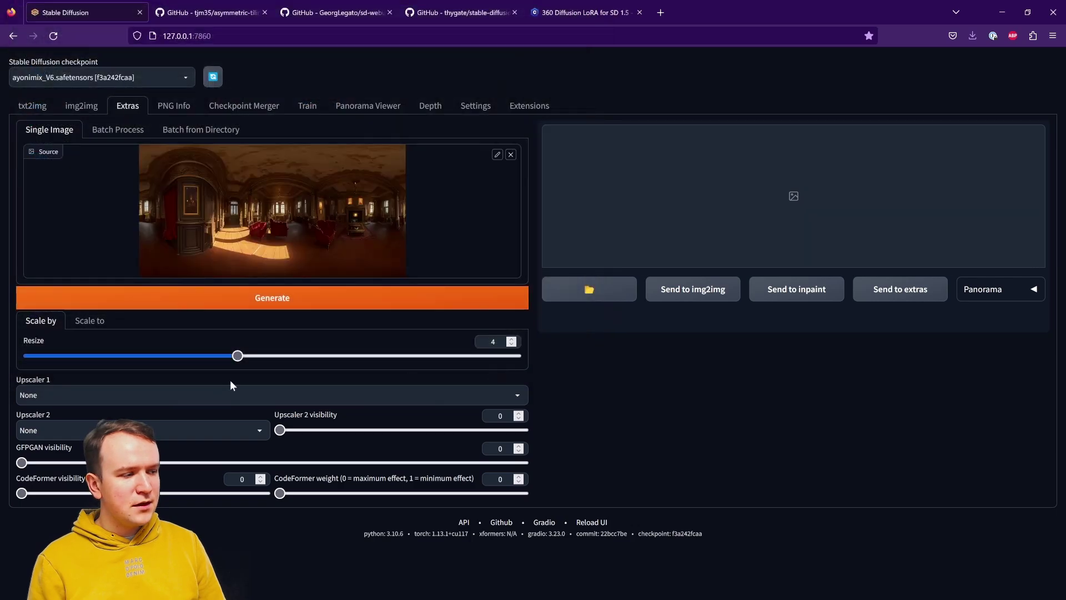
- Set Upscaler 1 to R-ESRGAN 4x+ and generate the panorama upscaled by a factor of 4
left_click(84, 395)
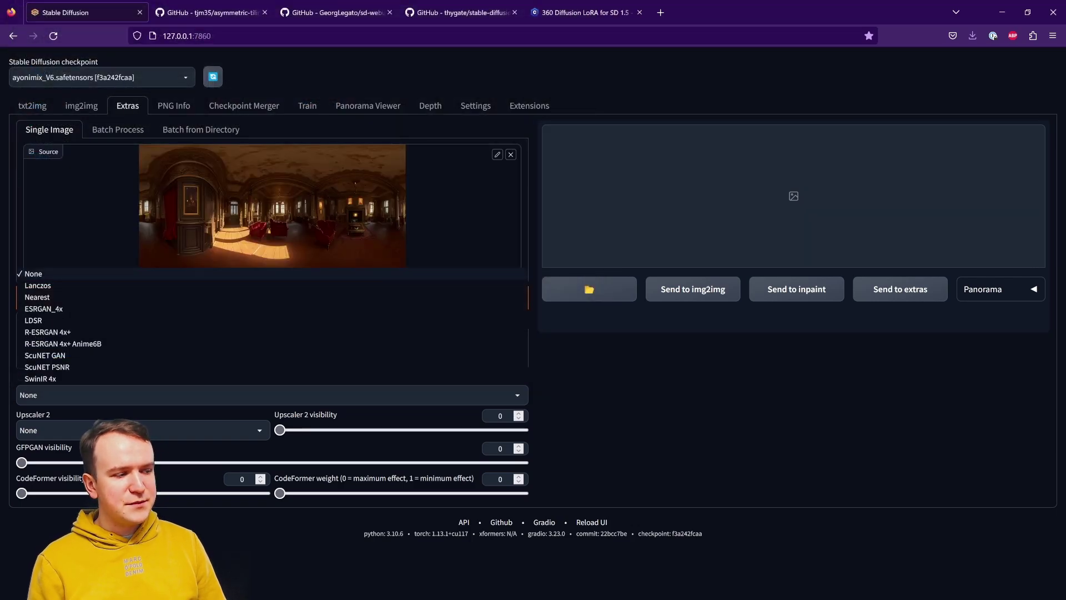
left_click(71, 334)
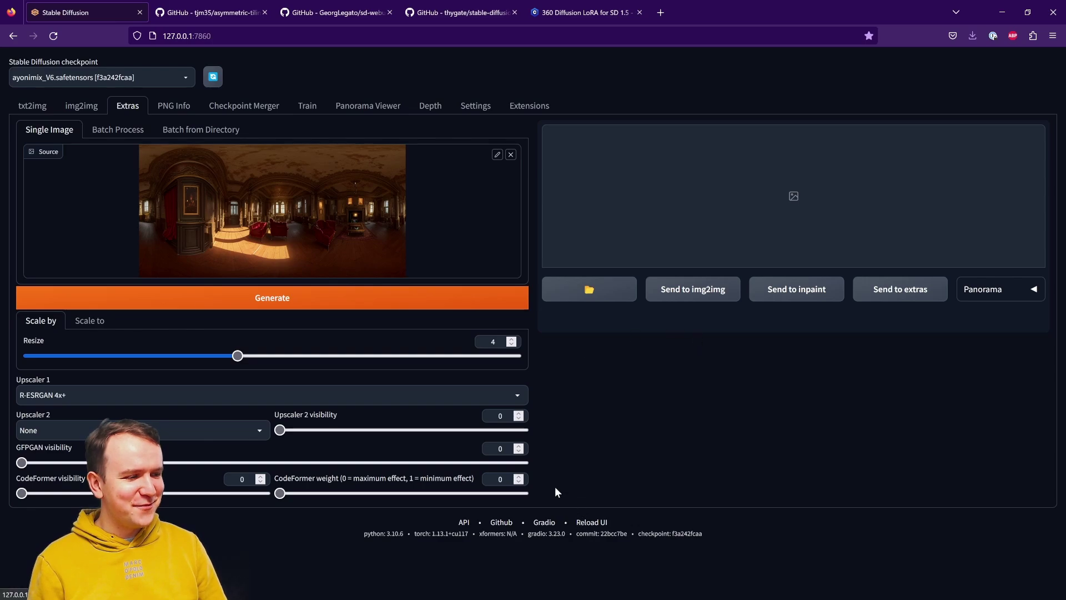
left_click(405, 300)
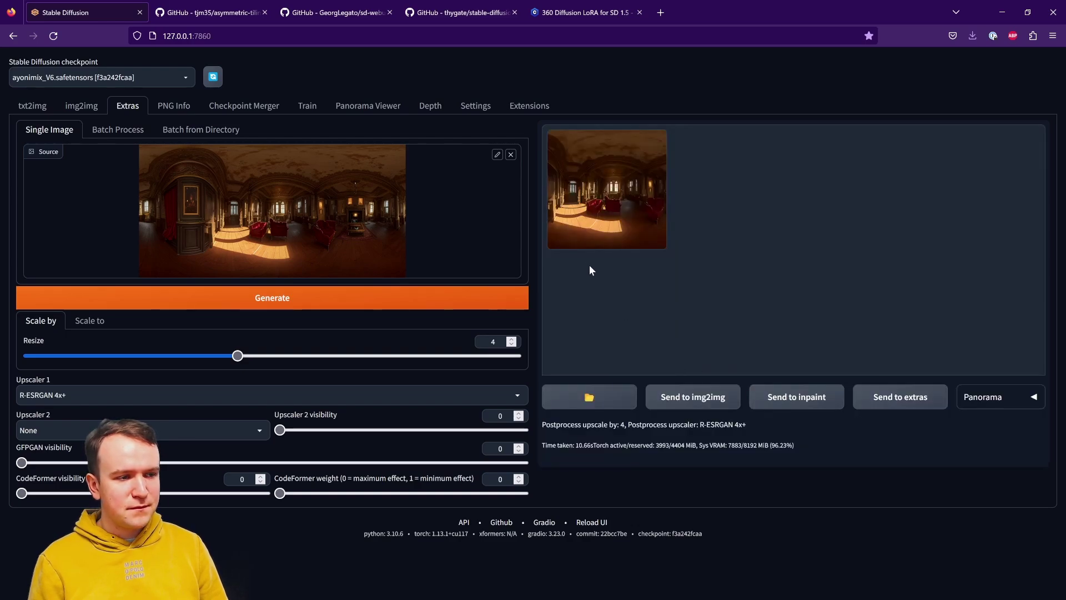
- Examine the upscaled panorama at full size, close the enlarged view and send the image to Inpaint
left_click(605, 222)
left_click(678, 240)
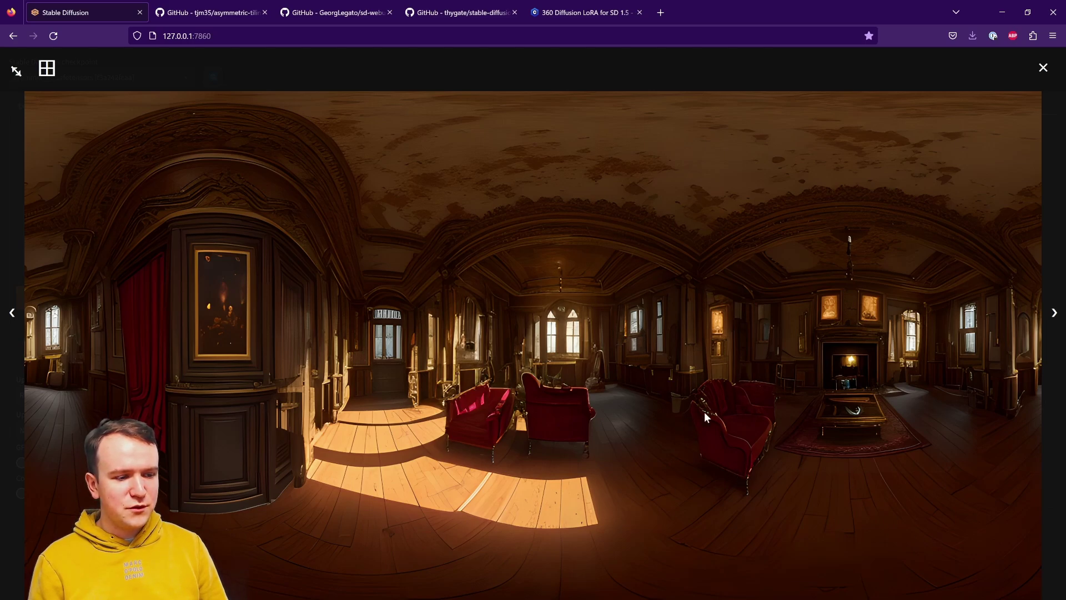
left_click(1043, 67)
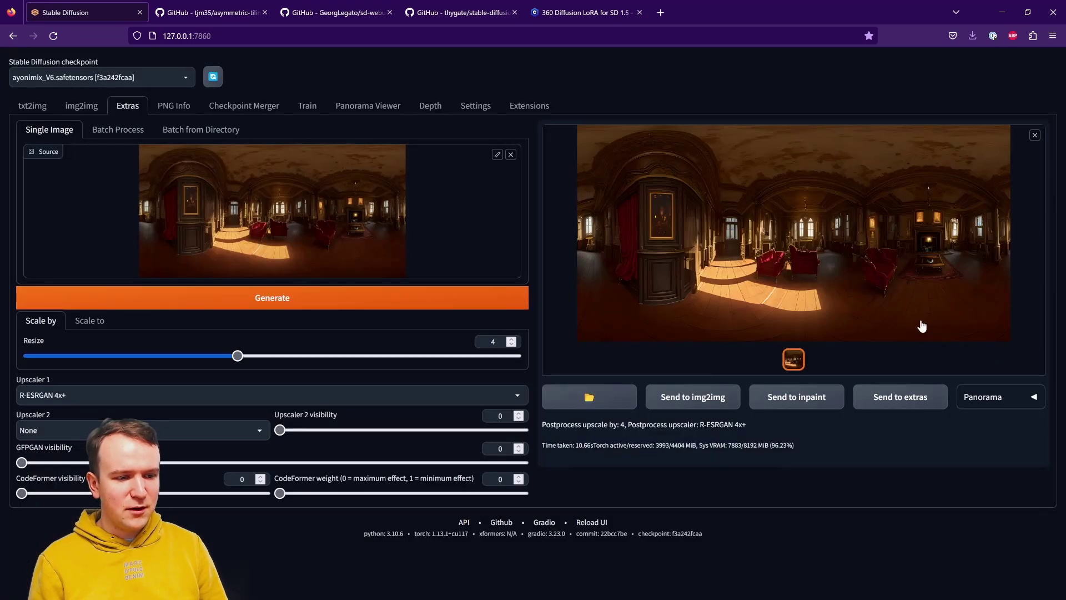
left_click(806, 404)
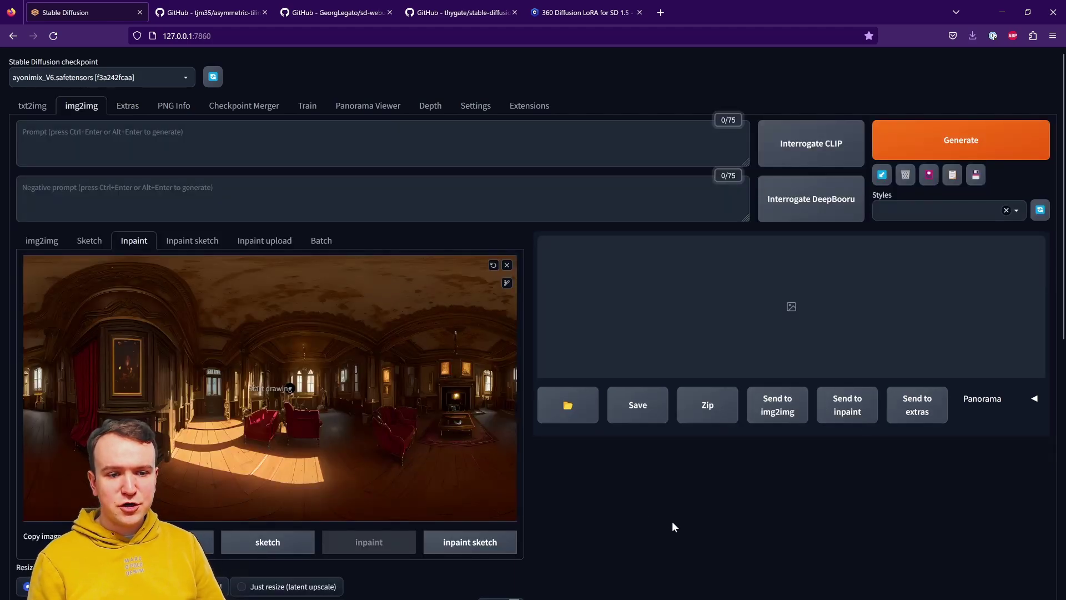
- Copy the Victorian mansion prompt from txt2img into the img2img prompt
left_click(44, 114)
triple_click(324, 132)
key("ctrl+c")
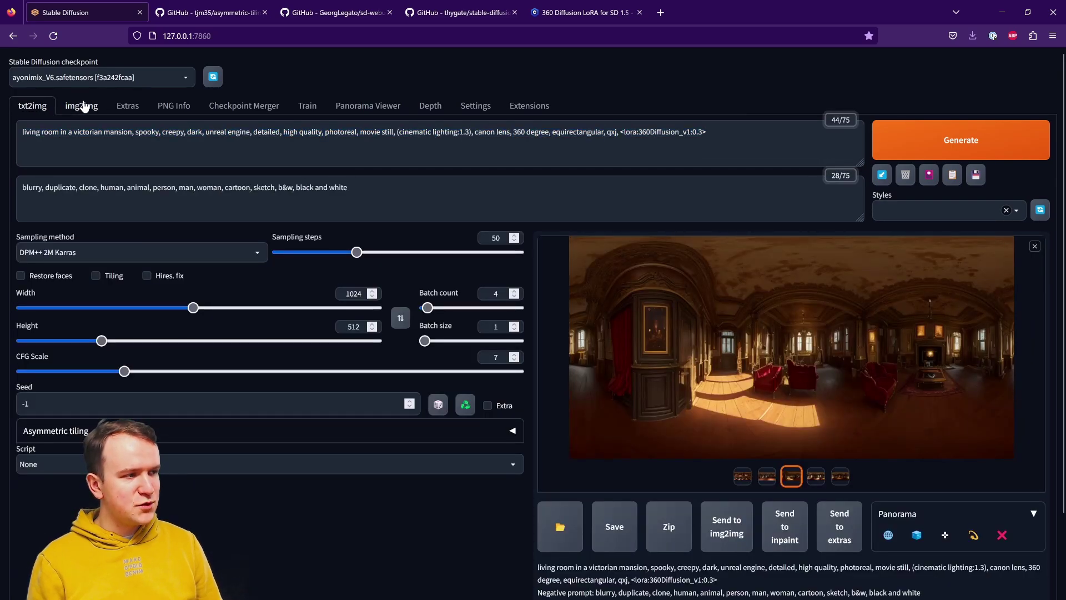
left_click(83, 105)
left_click(167, 141)
key("ctrl+v")
- Copy the negative prompt from txt2img into the img2img negative prompt
left_click(34, 105)
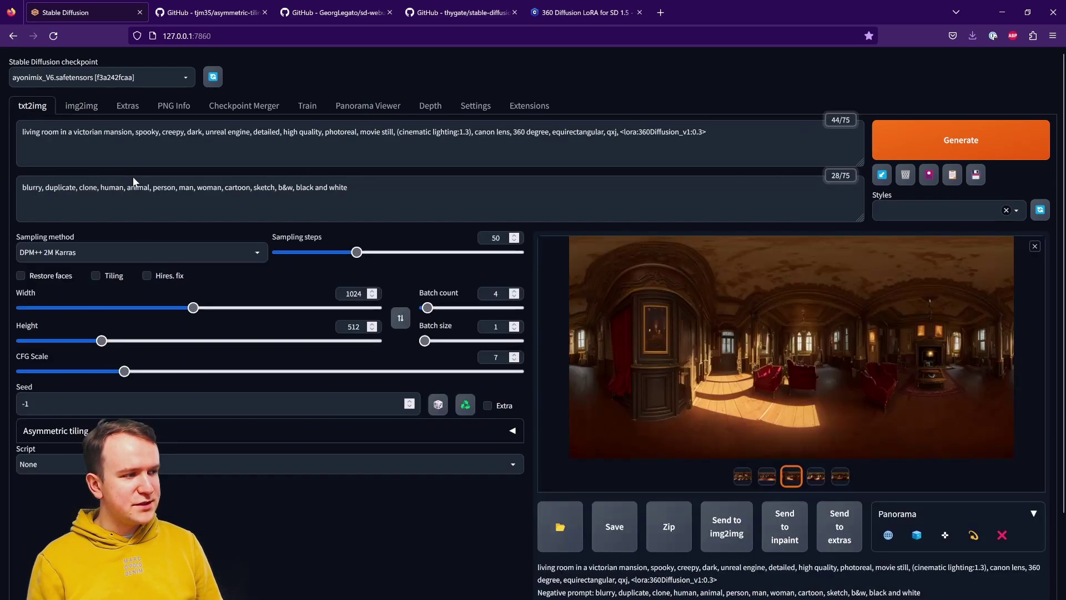
triple_click(136, 183)
key("ctrl+c")
left_click(82, 107)
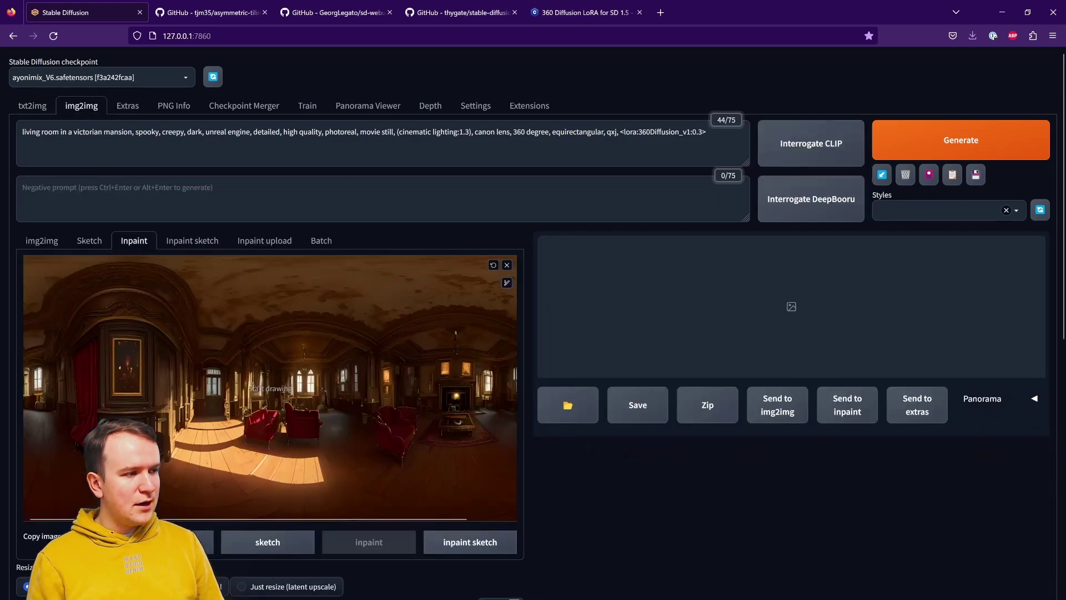
left_click(167, 194)
key("ctrl+v")
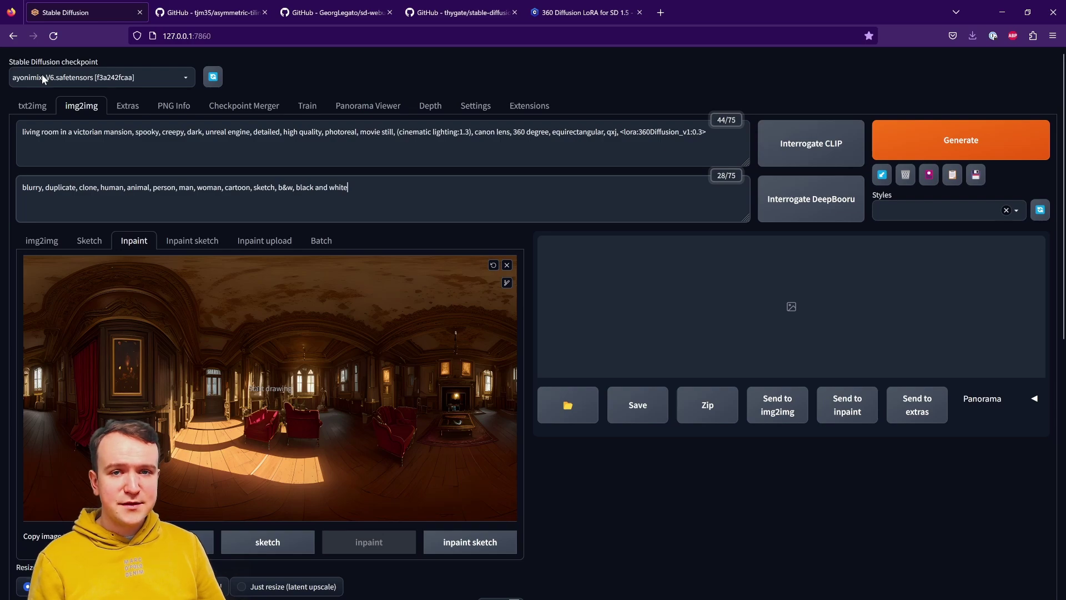
- Switch the checkpoint to ayonimix_V6-inpainting and paint an inpaint mask over the red sofa beside the fireplace
left_click(94, 72)
left_click(85, 106)
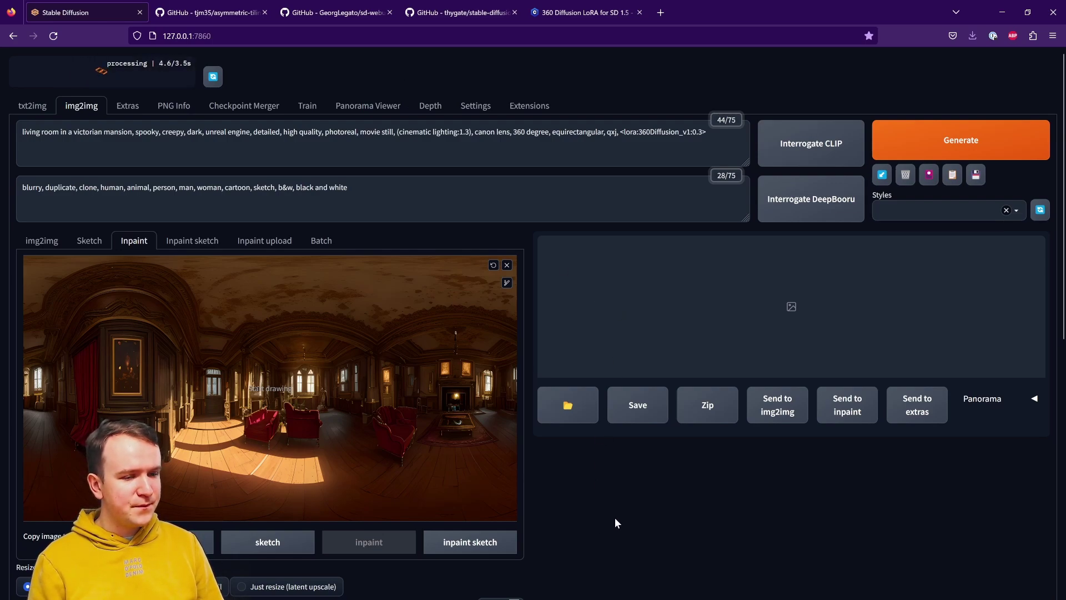
scroll(645, 484, "down", 5)
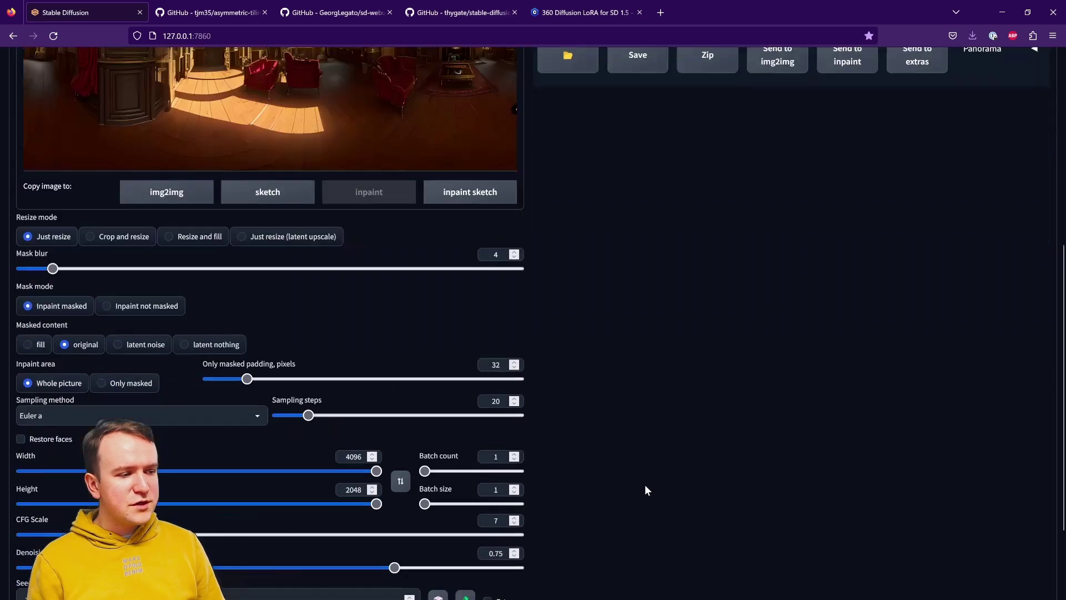
scroll(644, 484, "up", 3)
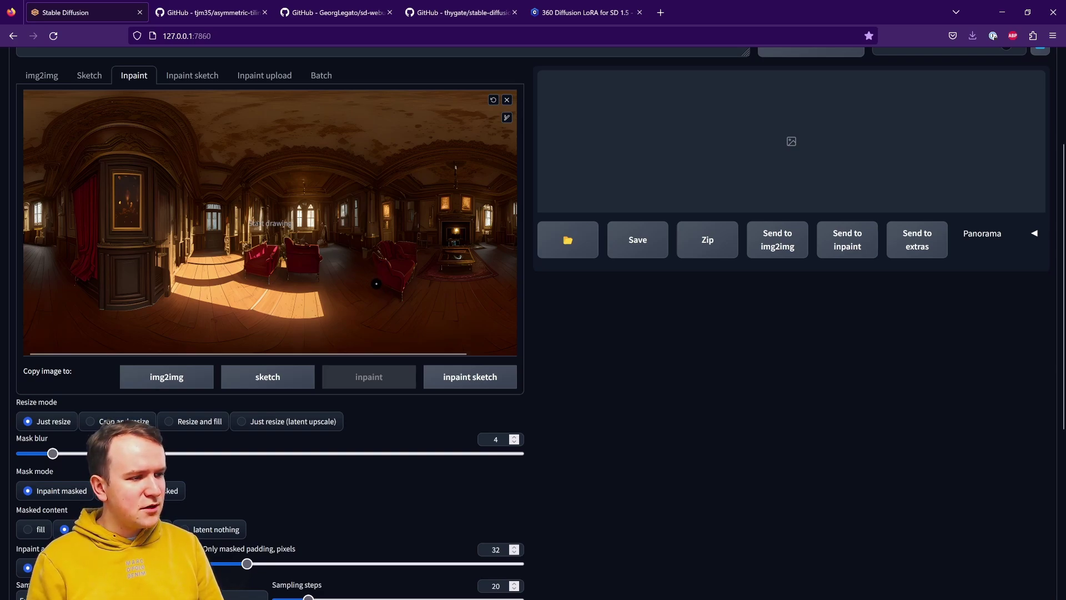
mouse_move(377, 283)
left_mouse_down()
mouse_move(385, 245)
mouse_move(410, 284)
mouse_move(383, 274)
mouse_move(412, 267)
mouse_move(400, 264)
mouse_move(407, 297)
left_mouse_up()
- Restrict the inpaint area to Only masked and set the width and height to 512
scroll(744, 360, "down", 5)
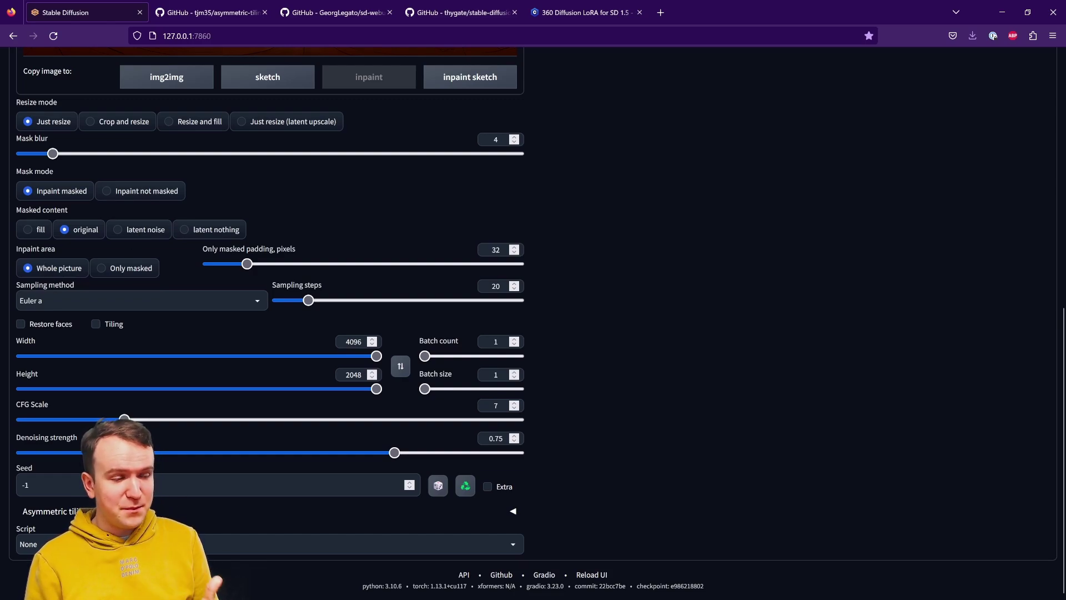
left_click(109, 269)
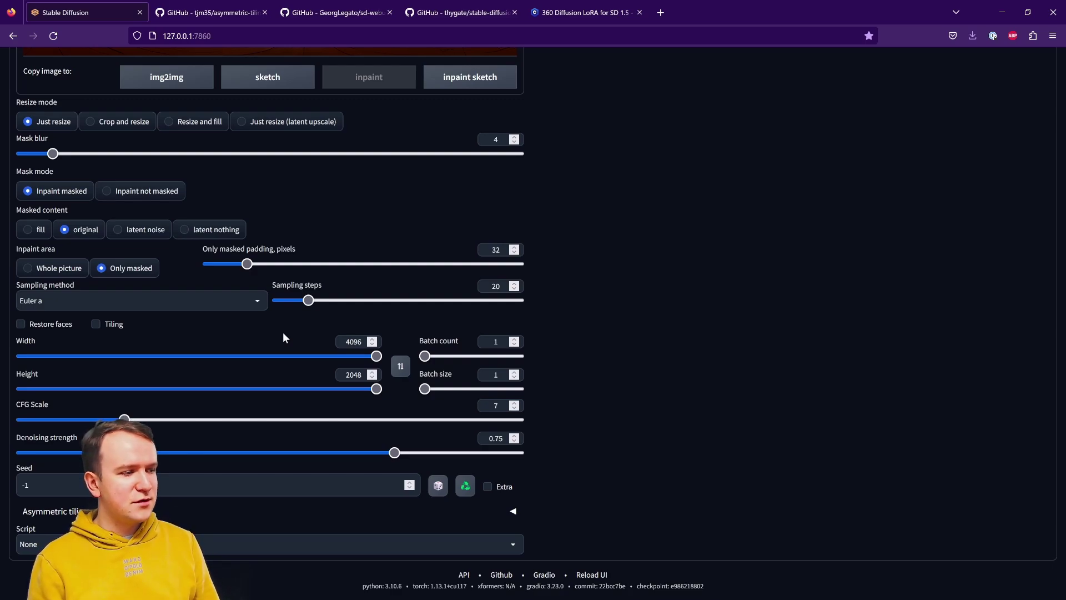
double_click(354, 341)
type("512")
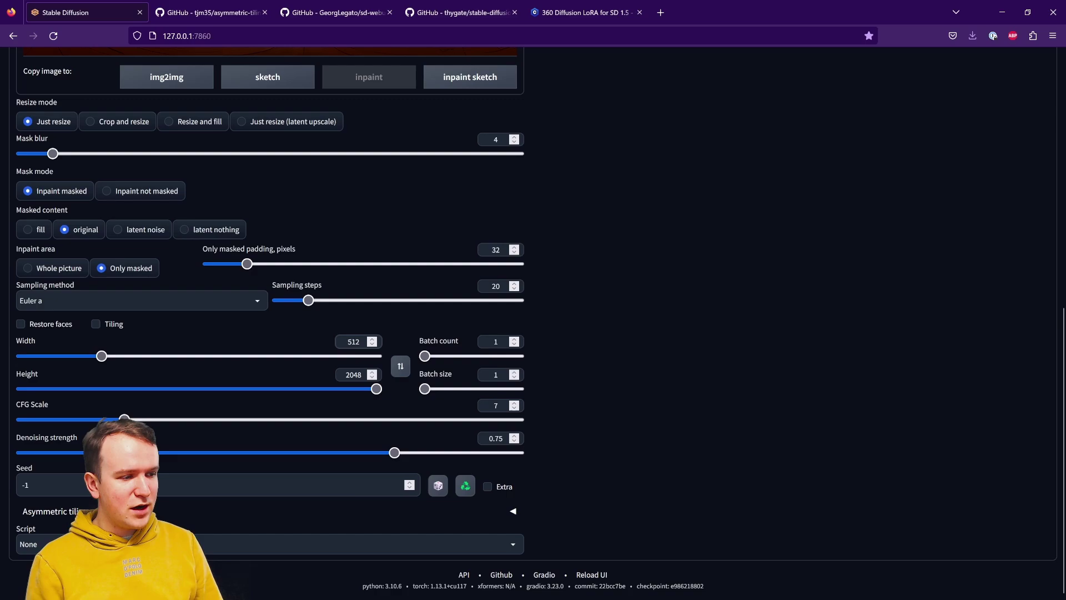
key("Tab")
type("512")
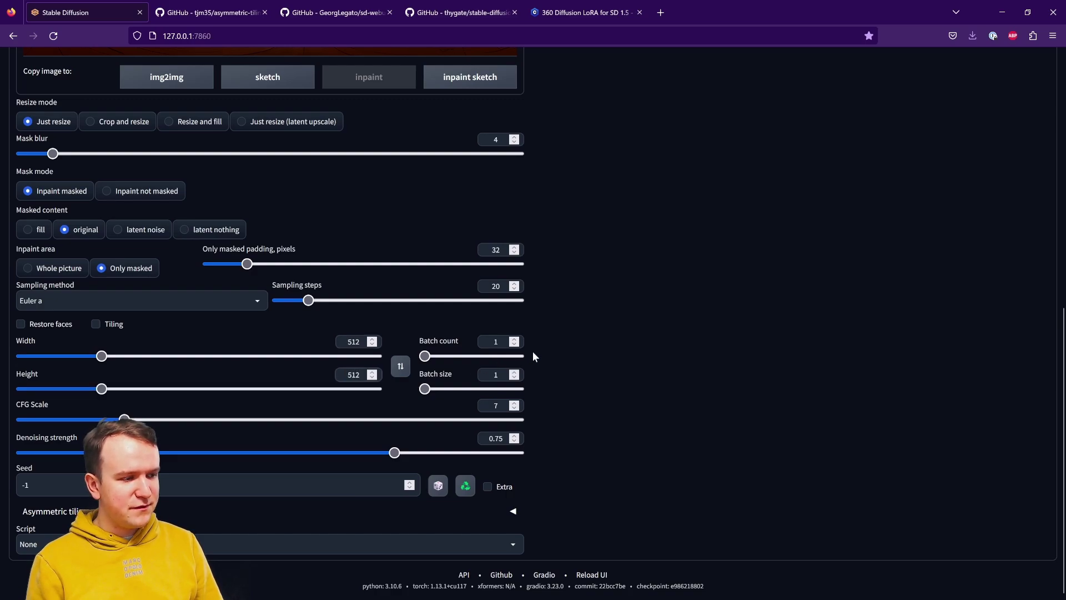
- Configure inpaint sampling with DPM++ 2M Karras, 30 steps, a batch count of 4 and a denoising strength of 0.45
left_click(137, 300)
left_click(67, 492)
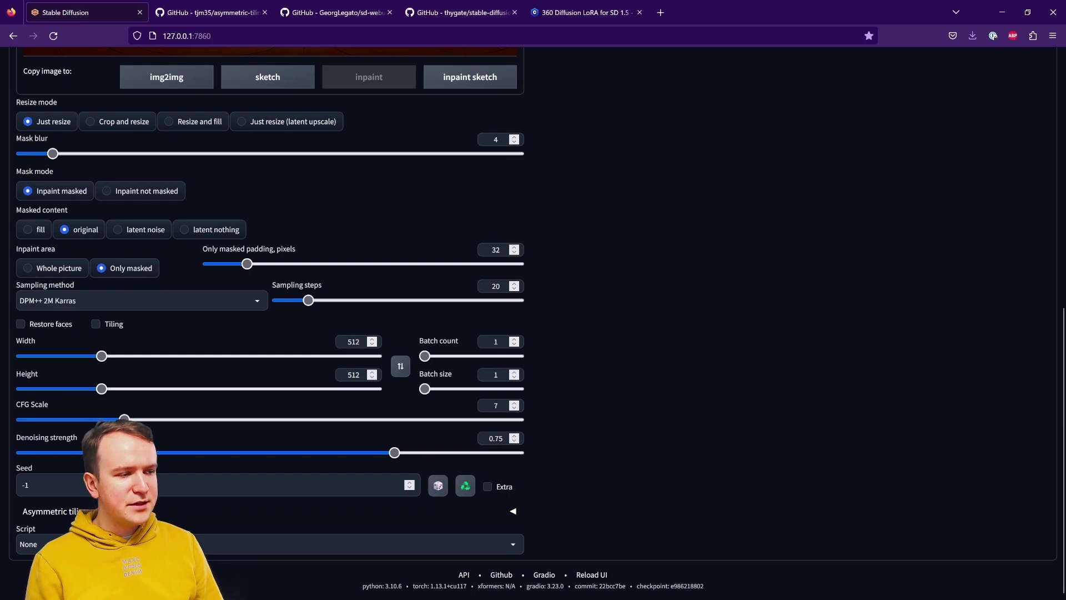
double_click(495, 286)
type("30")
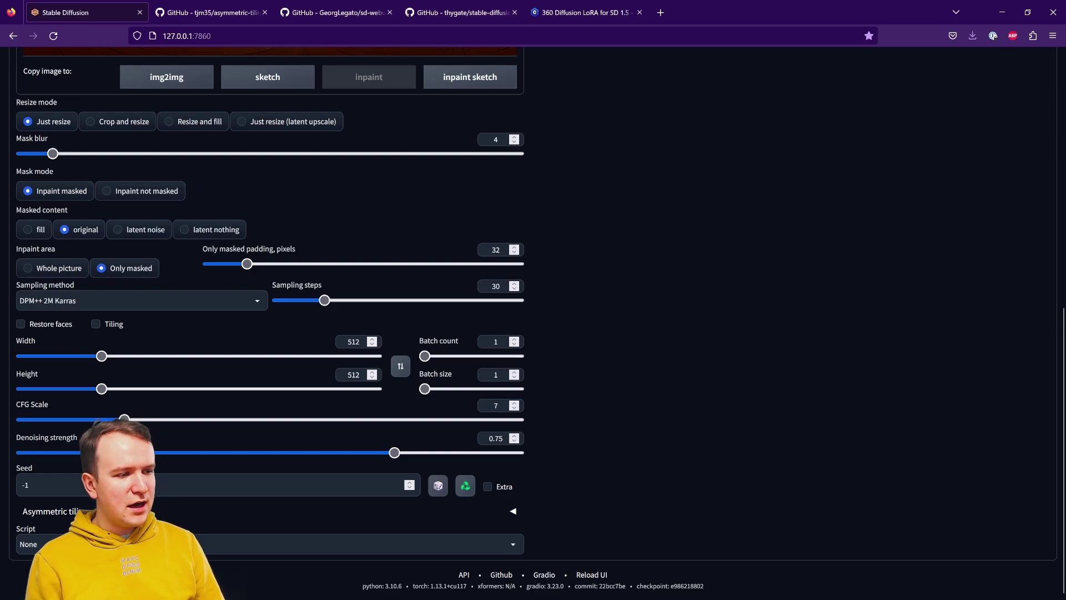
left_click_drag(425, 356, 428, 356)
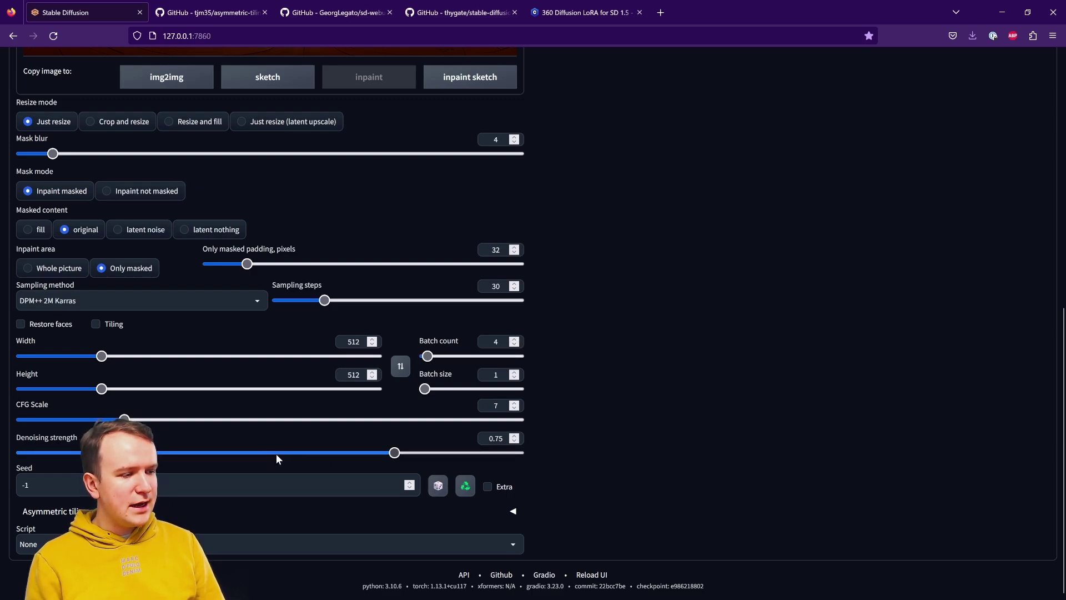
mouse_move(260, 453)
left_mouse_down()
mouse_move(223, 462)
mouse_move(245, 460)
left_mouse_up()
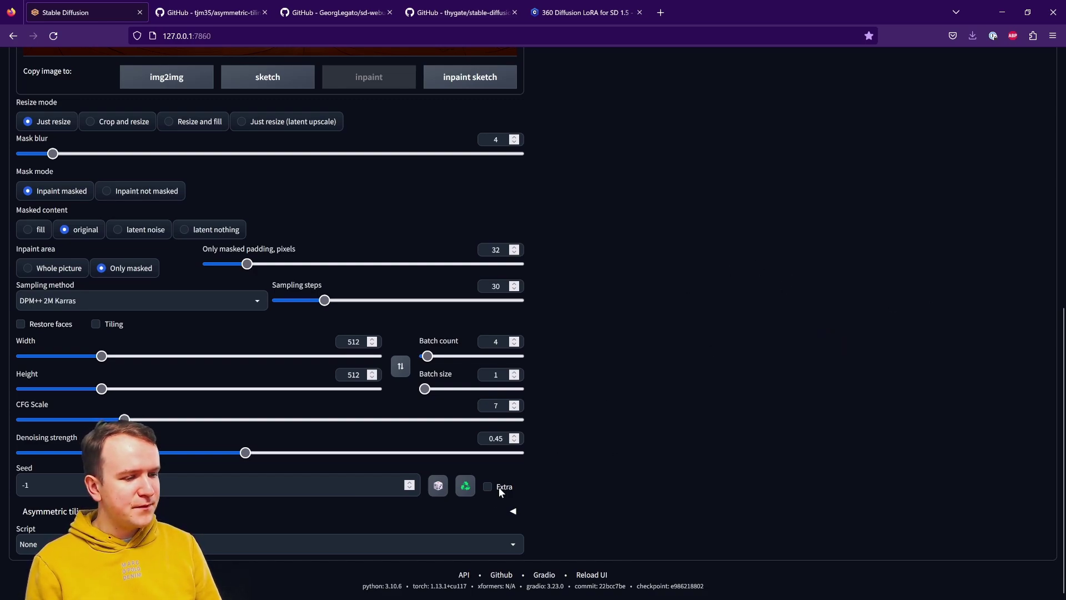
- Check the asymmetric tiling options and generate the inpainted variations of the masked sofa
left_click(497, 514)
left_click(499, 373)
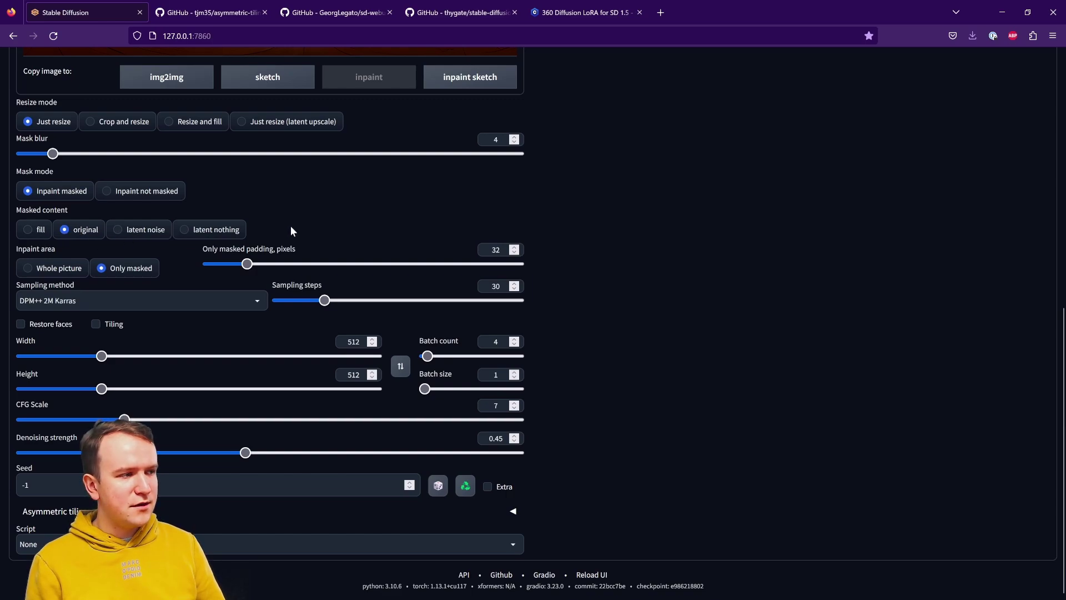
scroll(728, 304, "up", 8)
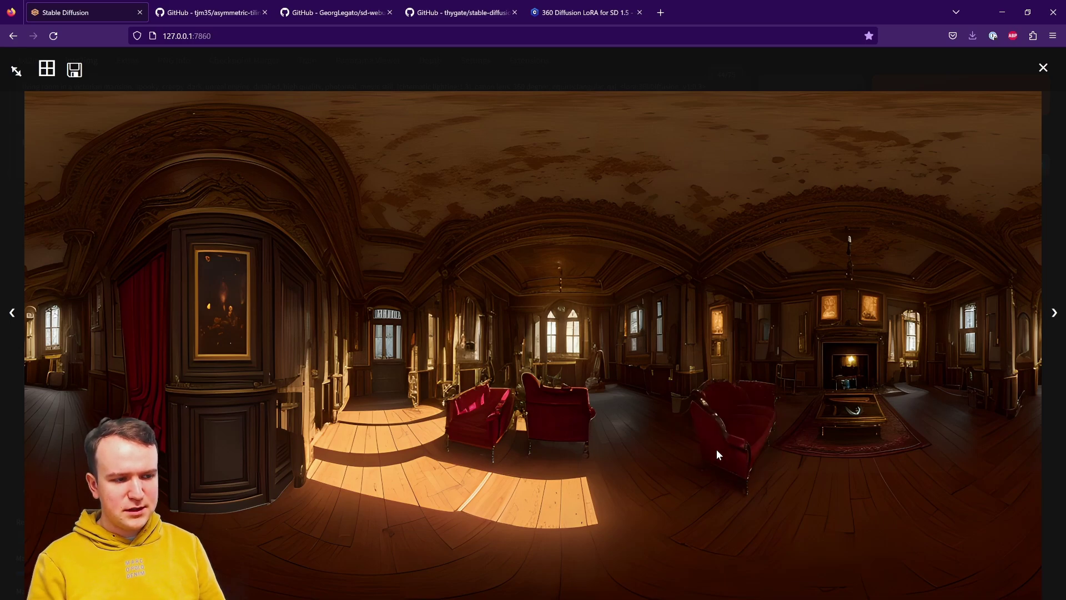
- Compare the inpainted variations and send the second one back to Inpaint
left_click(1042, 67)
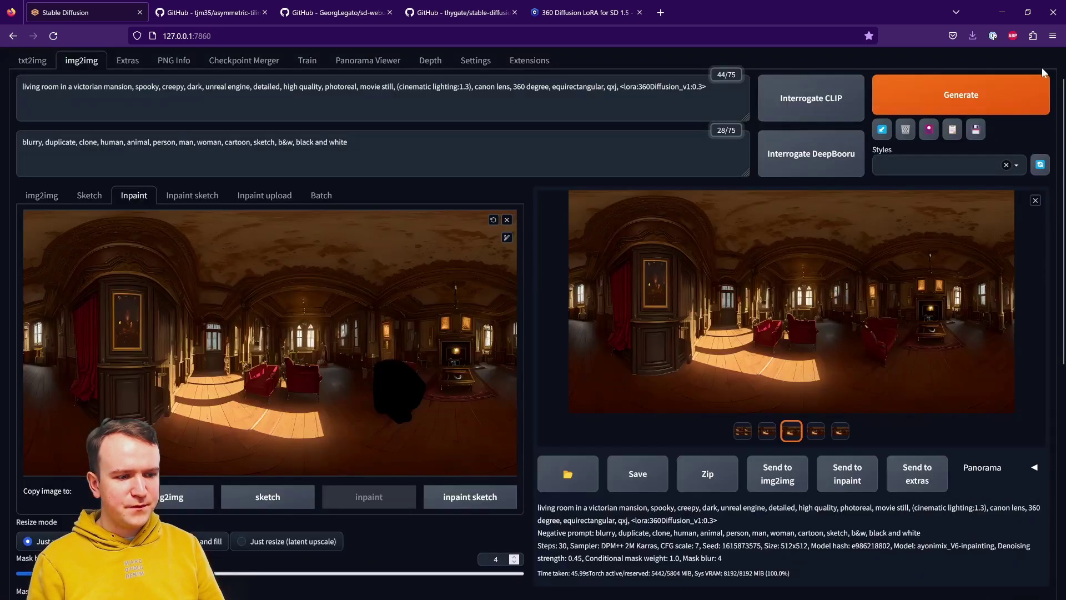
left_click(814, 434)
key("Left")
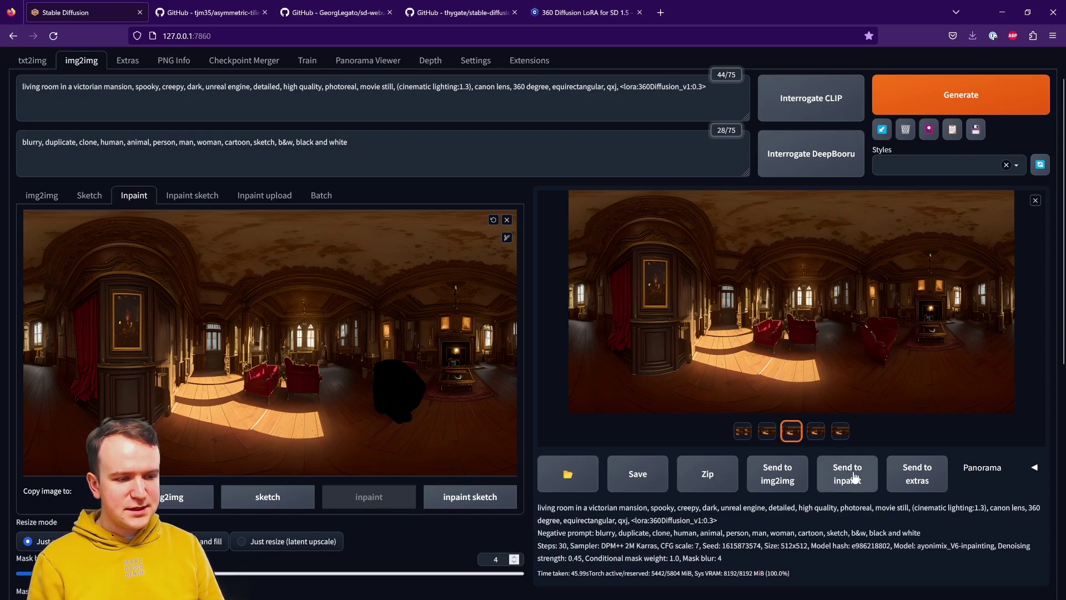
left_click(854, 477)
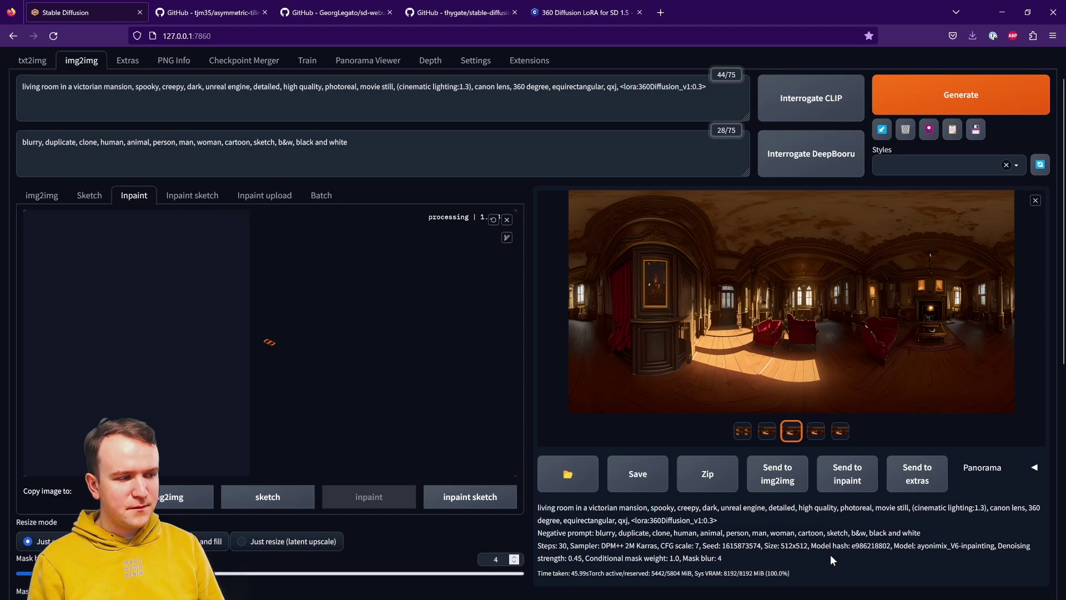
- Mask the two red sofas at the centre of the room and add "red luxury sofas" to the start of the prompt
left_click_drag(380, 364, 380, 411)
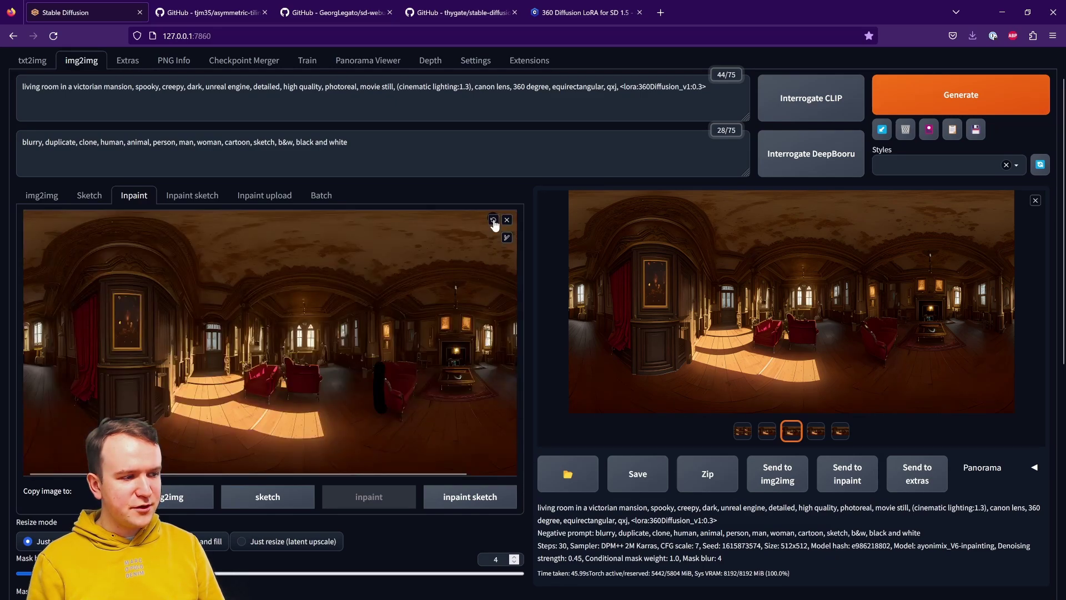
left_click(493, 220)
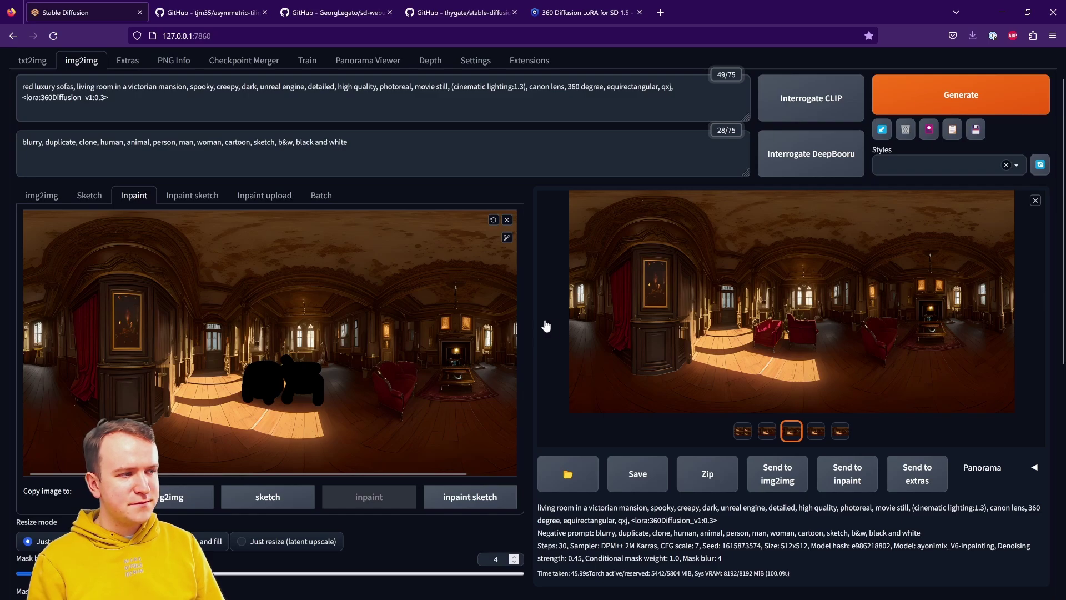
- Set the inpaint width to 768 and the height to 512 for the masked pair of sofas
scroll(631, 424, "down", 7)
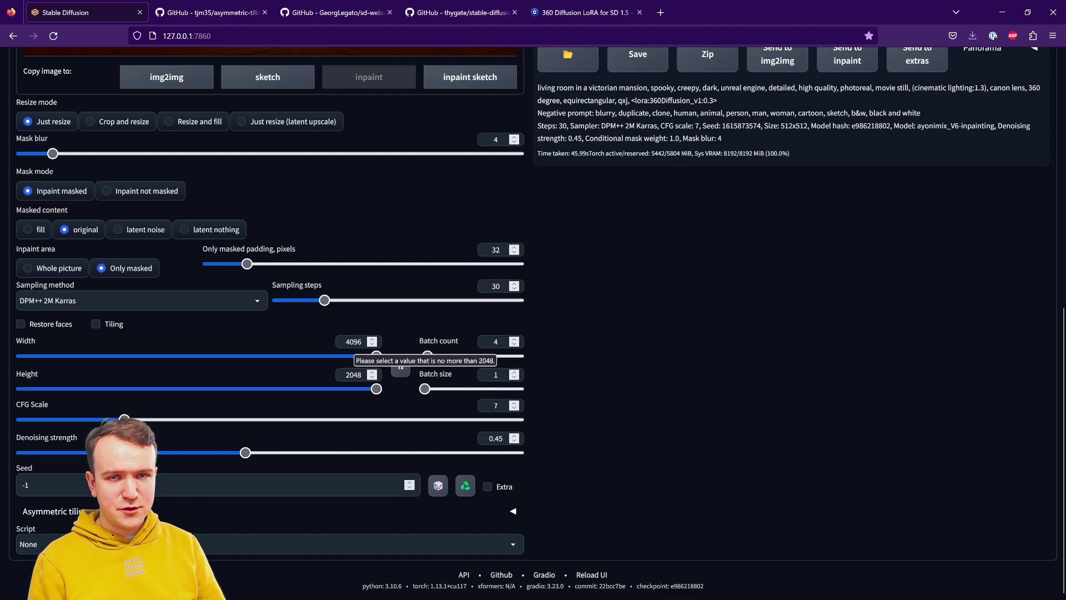
scroll(697, 335, "up", 5)
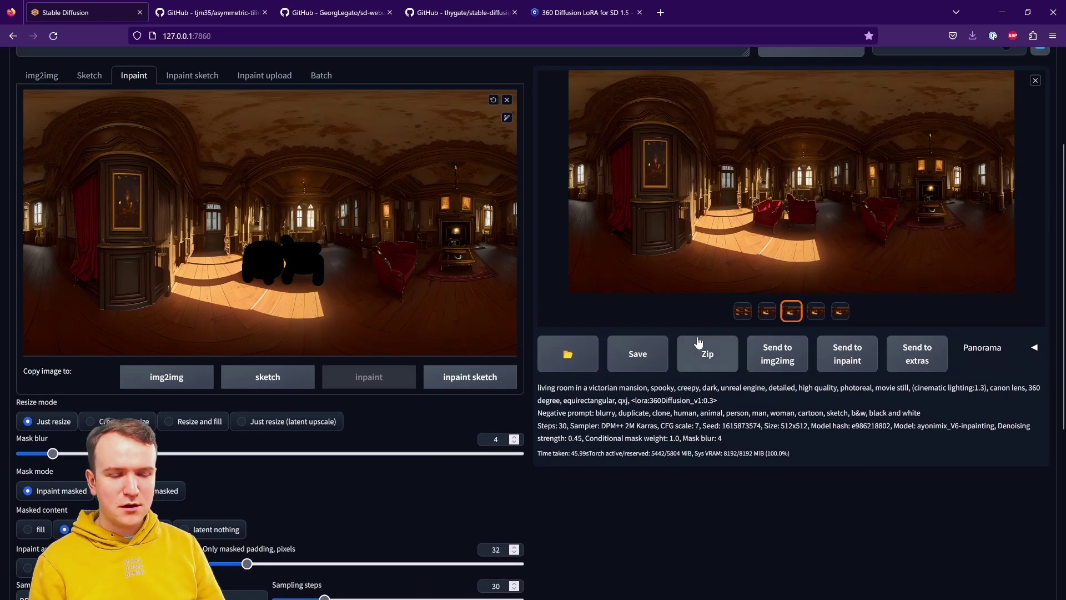
scroll(698, 341, "down", 4)
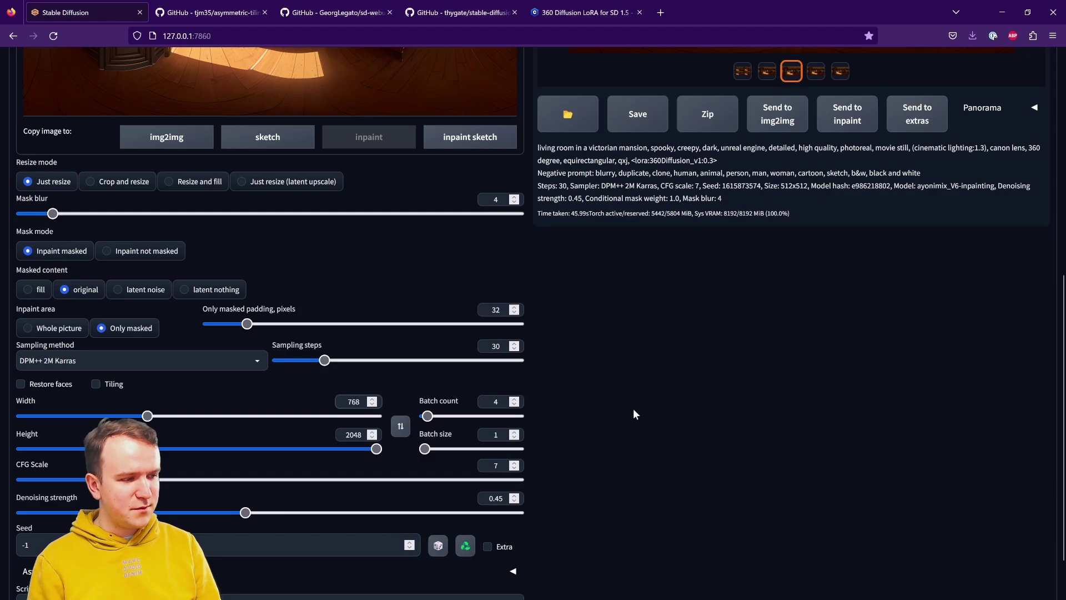
double_click(355, 435)
type("5")
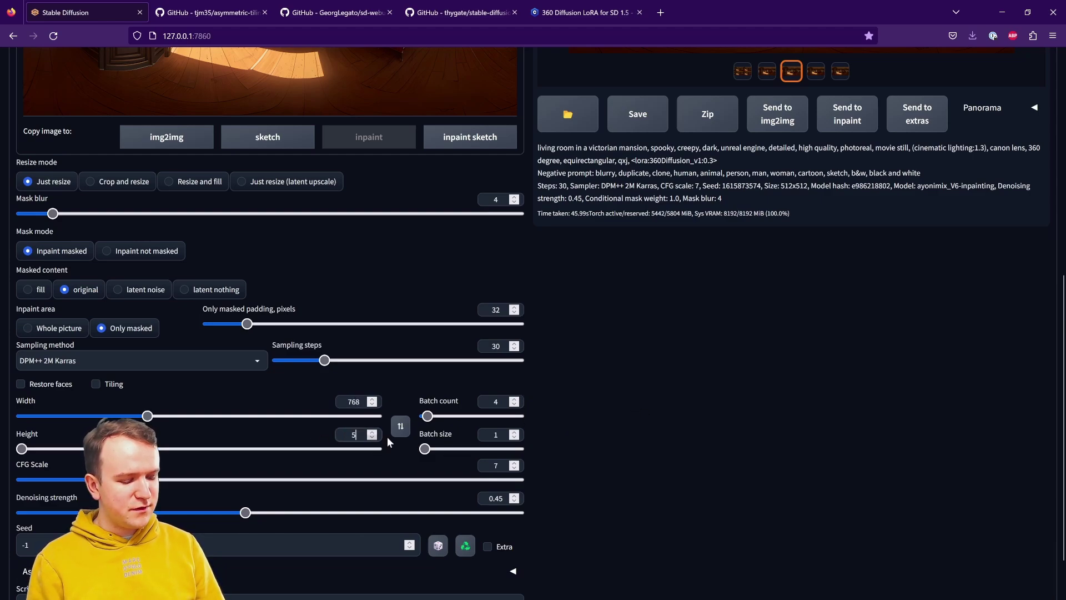
type("12")
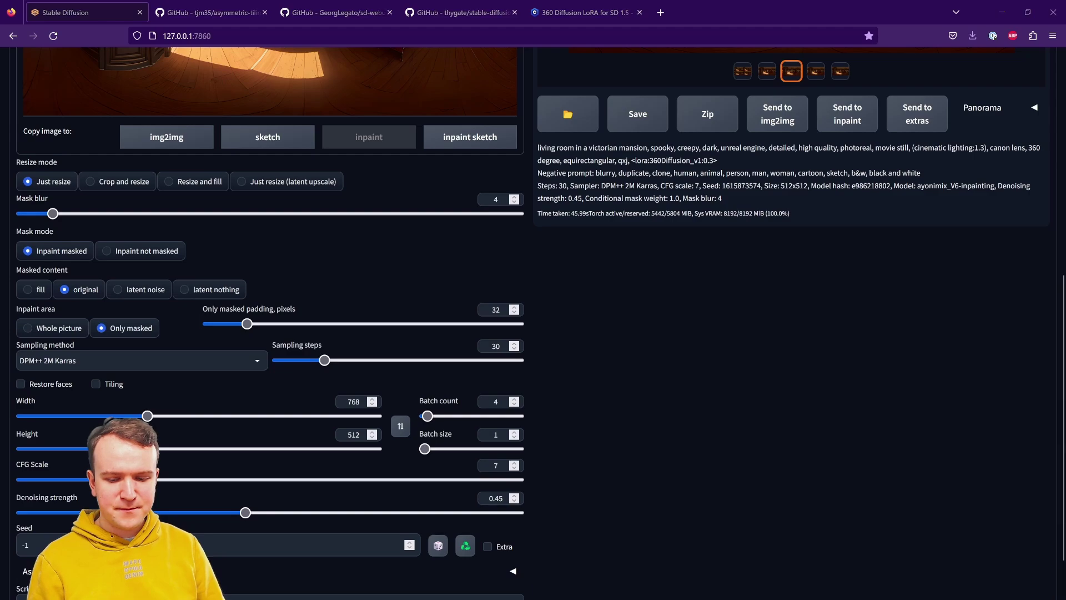
left_click(791, 71)
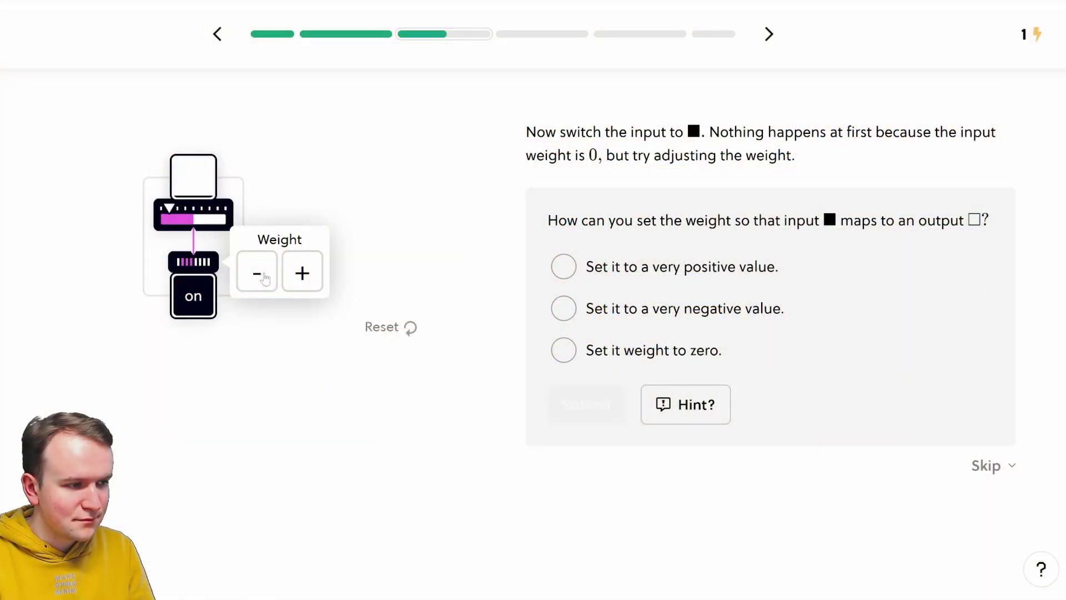
- Answer the lesson's weight question with "Set it to a very negative value." and submit it
left_click(601, 328)
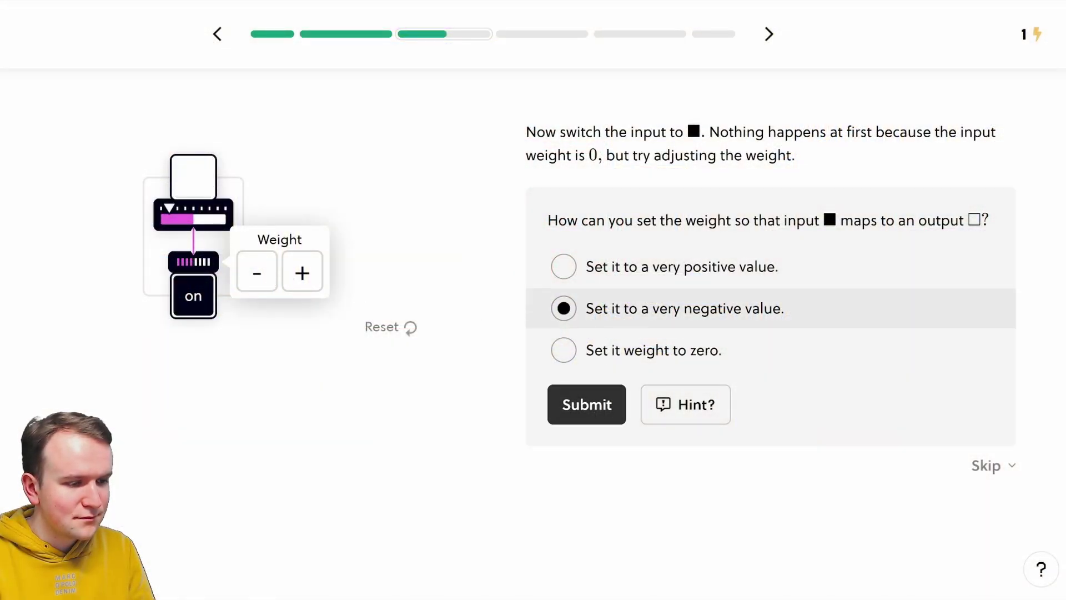
left_click(597, 406)
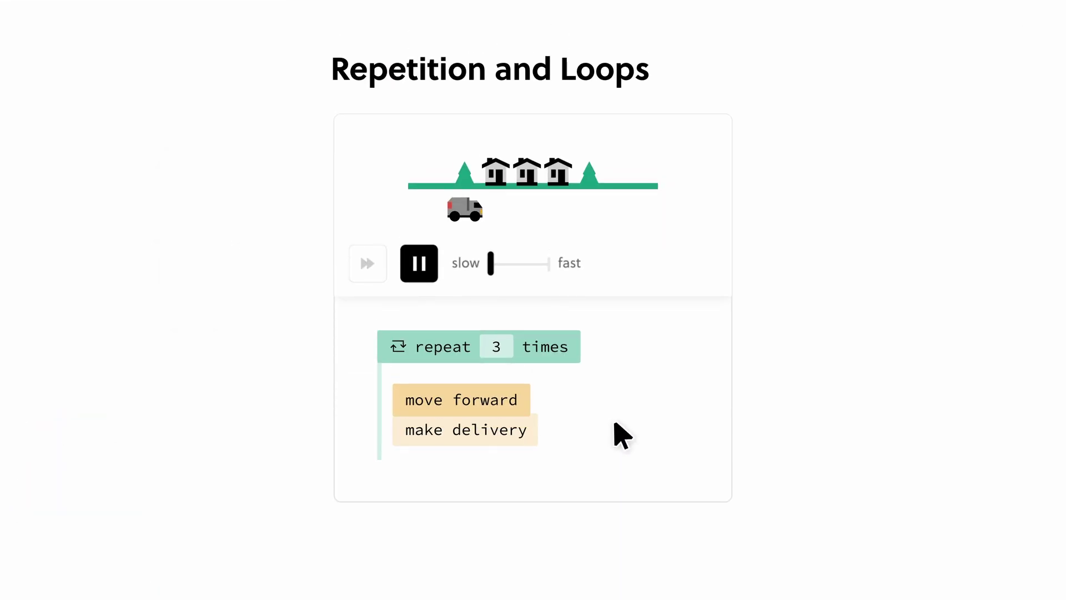
- Set the rover instructions to repeat 10000 times and run the simulation
left_click(433, 250)
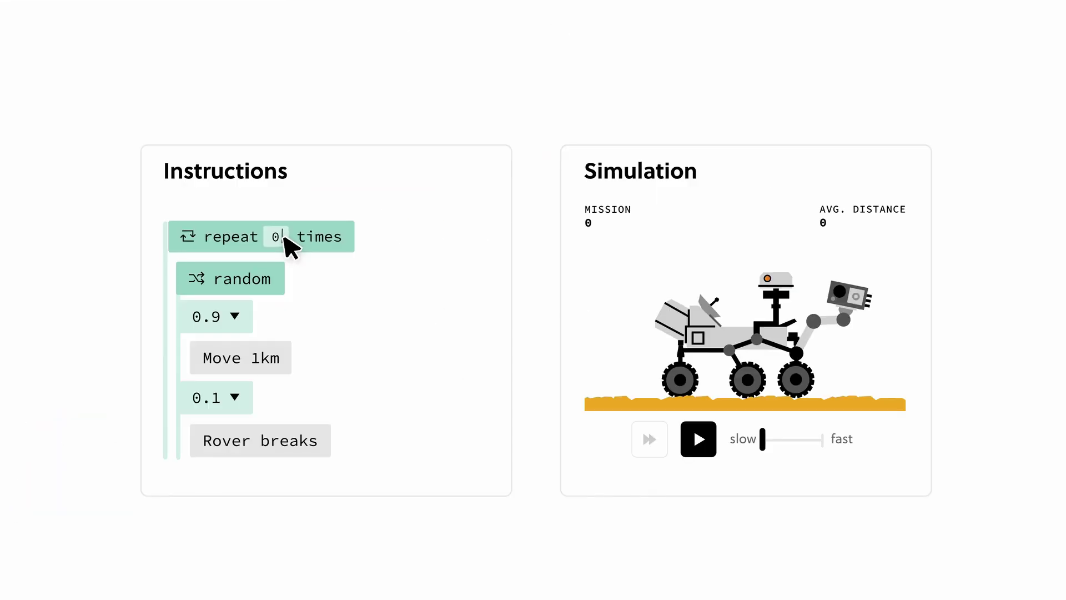
type("10000")
left_click(699, 439)
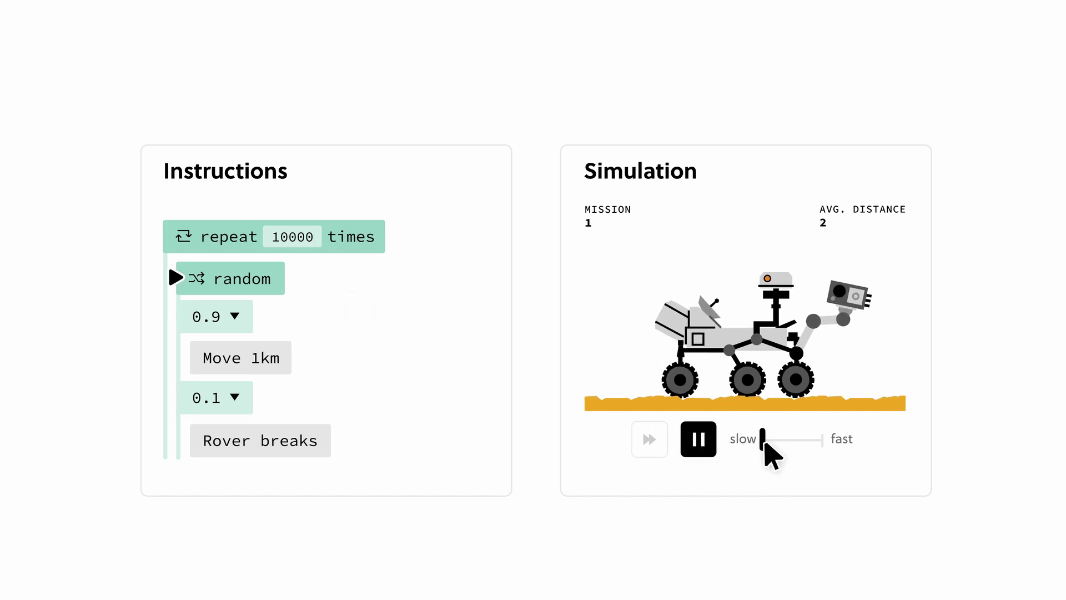
- Set the rover simulation speed to its fastest setting
left_click_drag(764, 439, 826, 444)
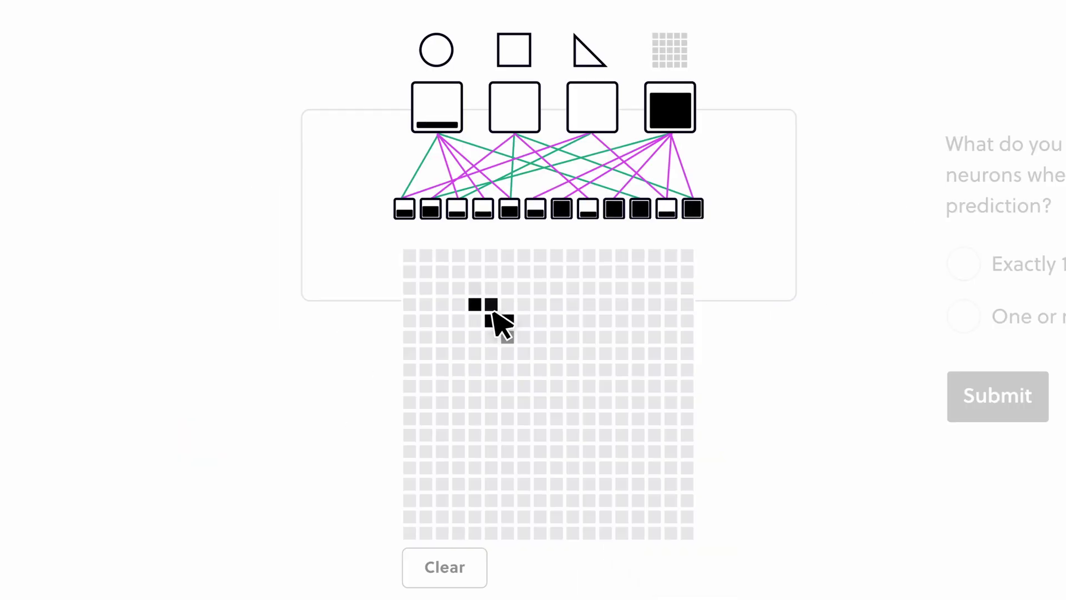
- Draw a shape on the neural network's pixel grid and answer its question with "One or more HL neurons are activated"
mouse_move(493, 314)
left_mouse_down()
mouse_move(660, 494)
mouse_move(461, 405)
mouse_move(460, 302)
left_mouse_up()
left_click(351, 348)
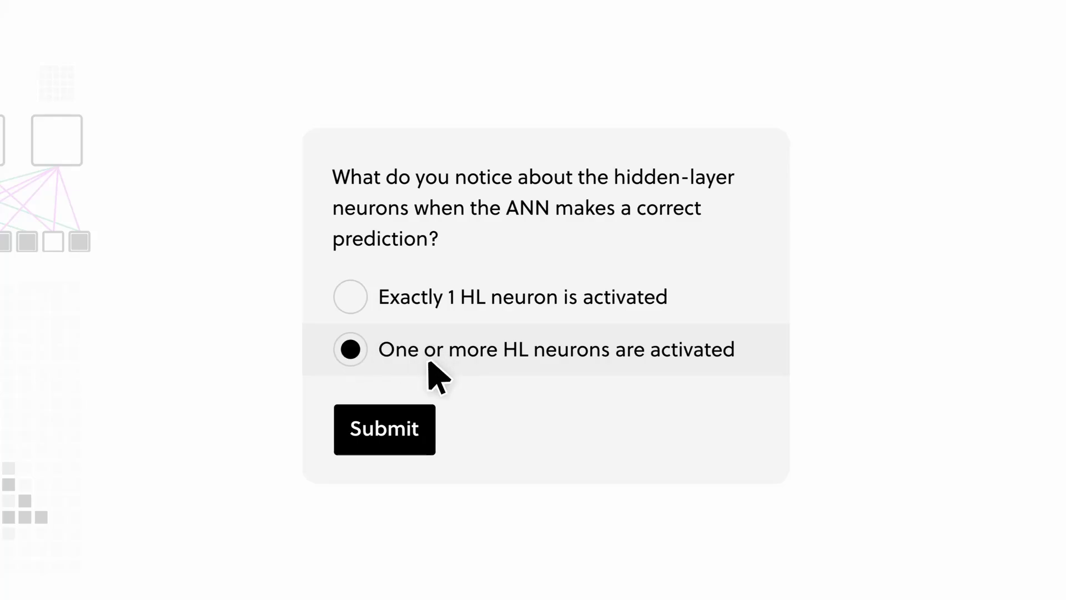
left_click(428, 446)
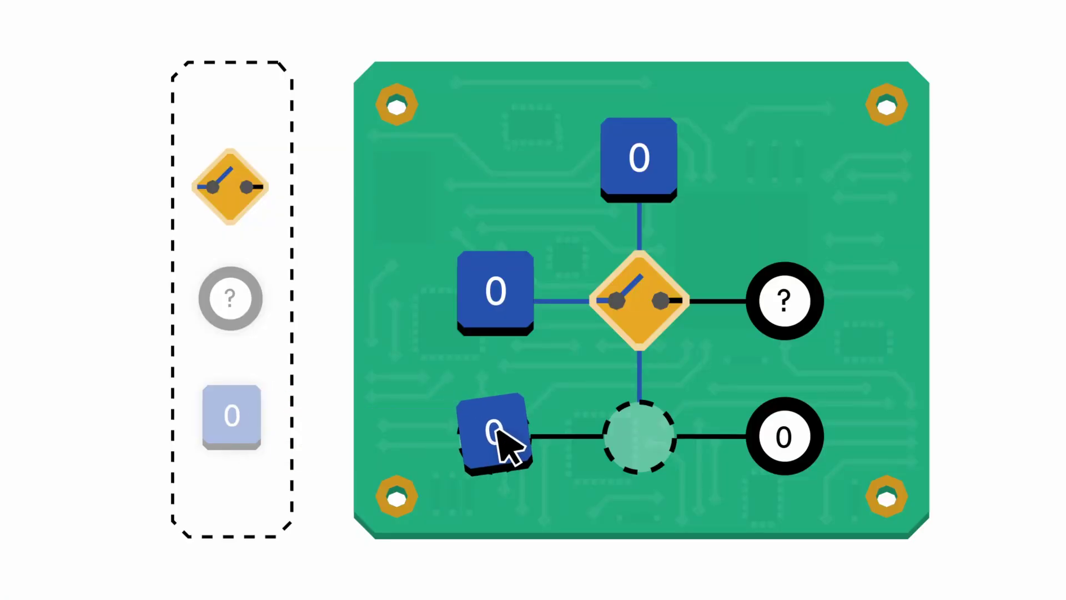
- Complete the two-bit memory cell with a second input and switch, set the first row's input to 1 and toggle the control input
left_click_drag(499, 440, 495, 436)
left_click_drag(238, 191, 636, 430)
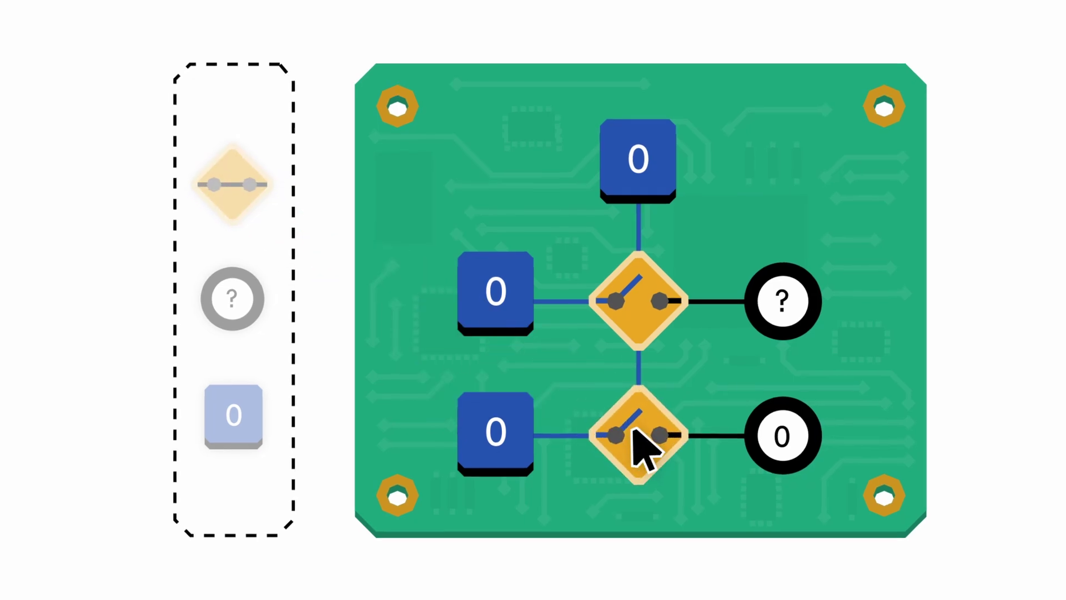
left_click(505, 302)
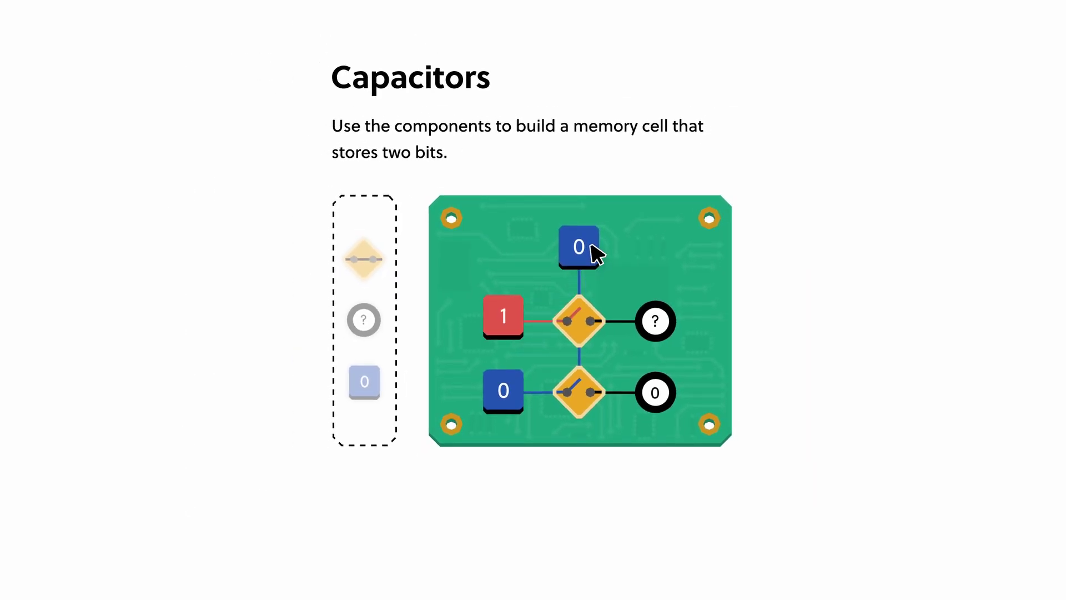
left_click(594, 252)
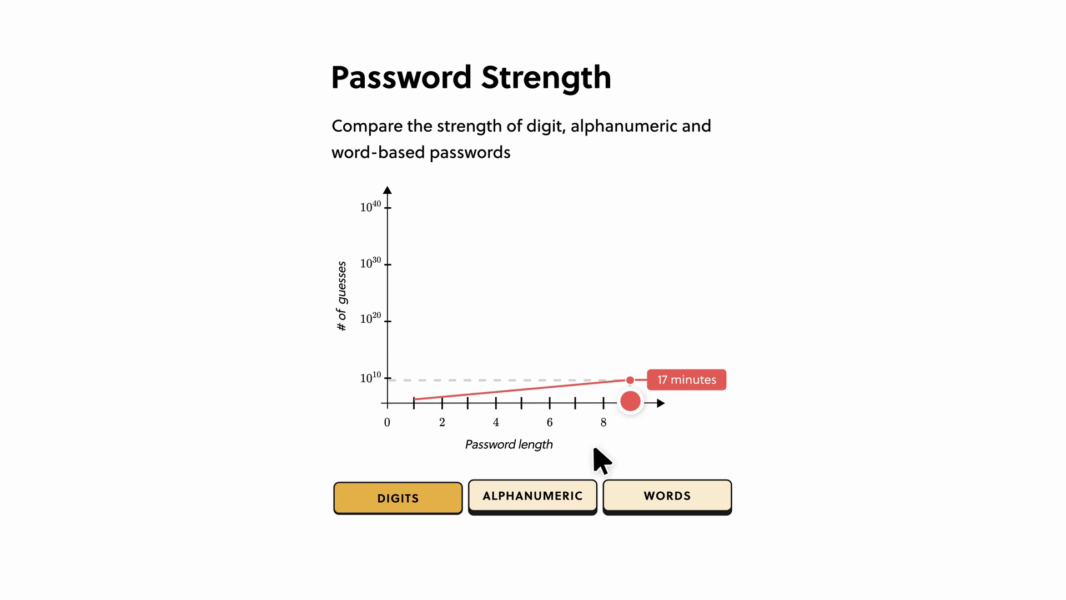
- Compare alphanumeric passwords in the strength graph, and color one large outer and one small inner triangle to shade 5/16 of the figure
left_click(560, 507)
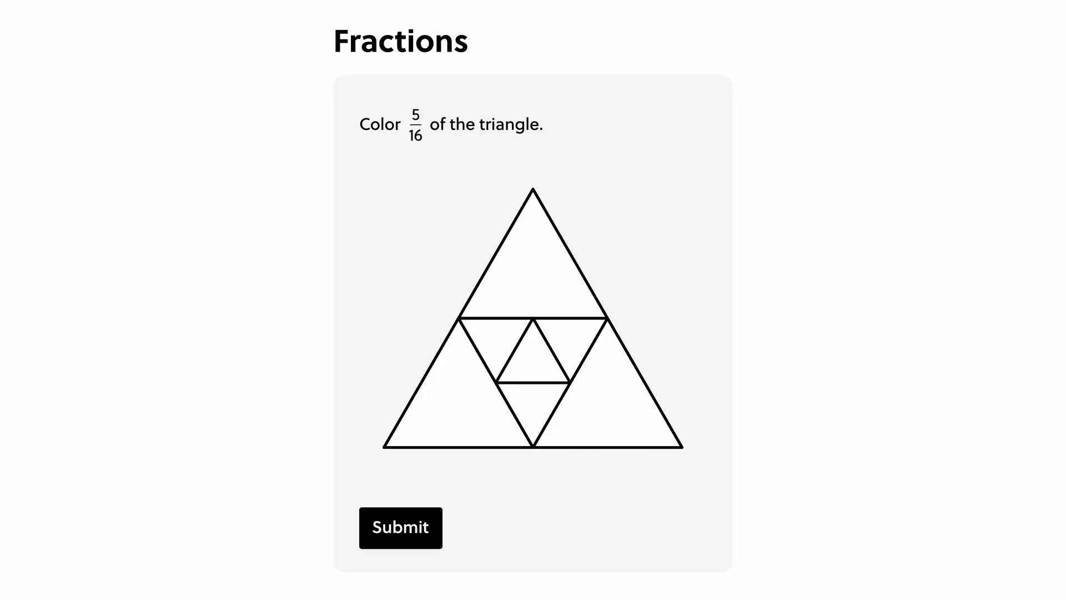
left_click(614, 421)
left_click(531, 407)
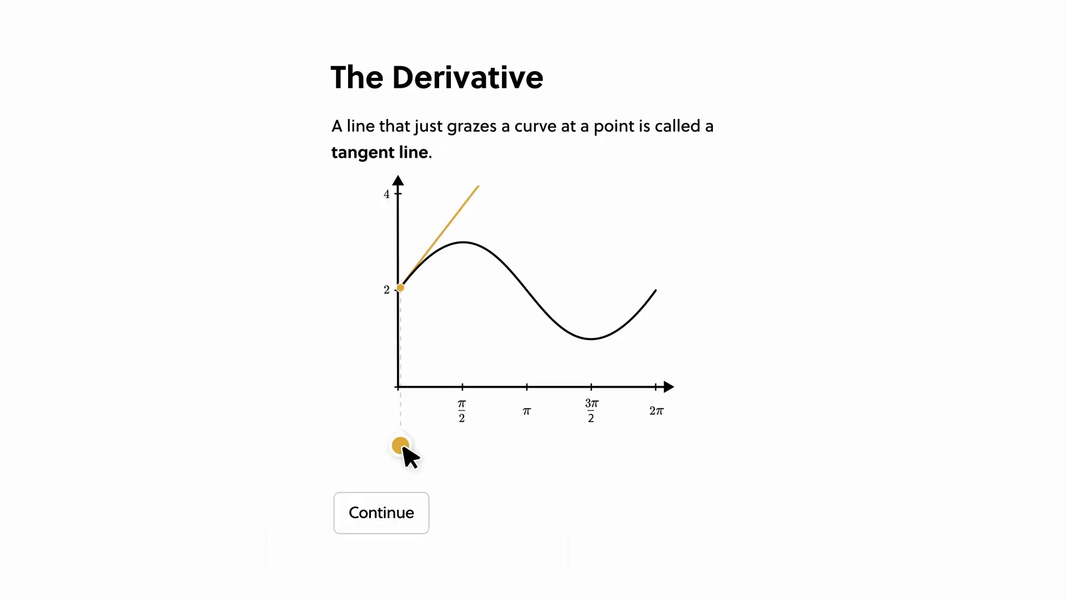
- Move the tangent point along the curve to 3π/2 and shift the fraction bar's divider to about two thirds of the 3/4 section
left_click_drag(401, 445, 591, 446)
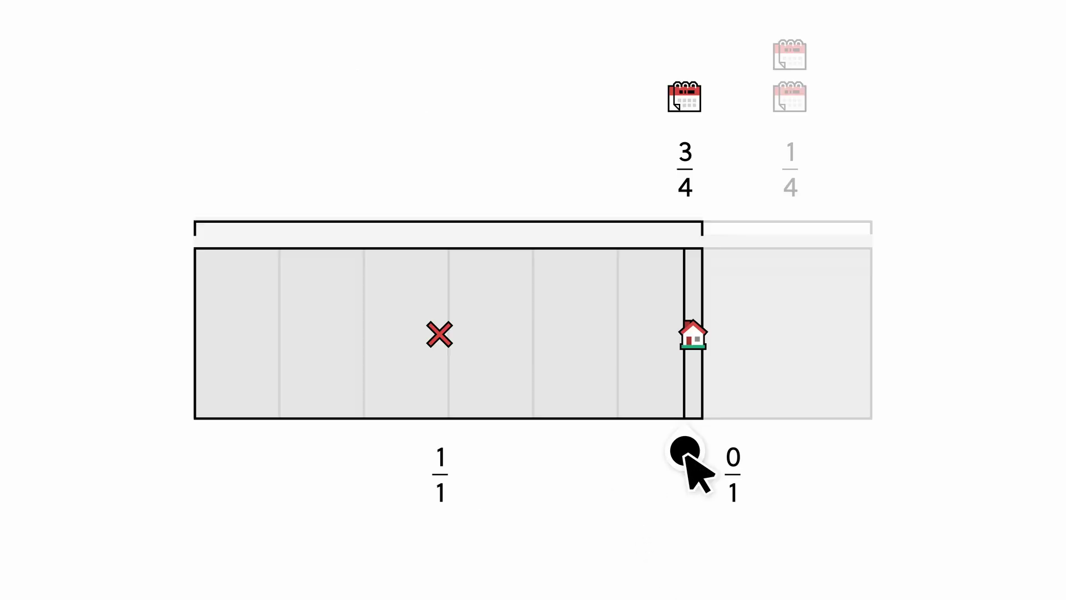
left_click_drag(687, 454, 538, 454)
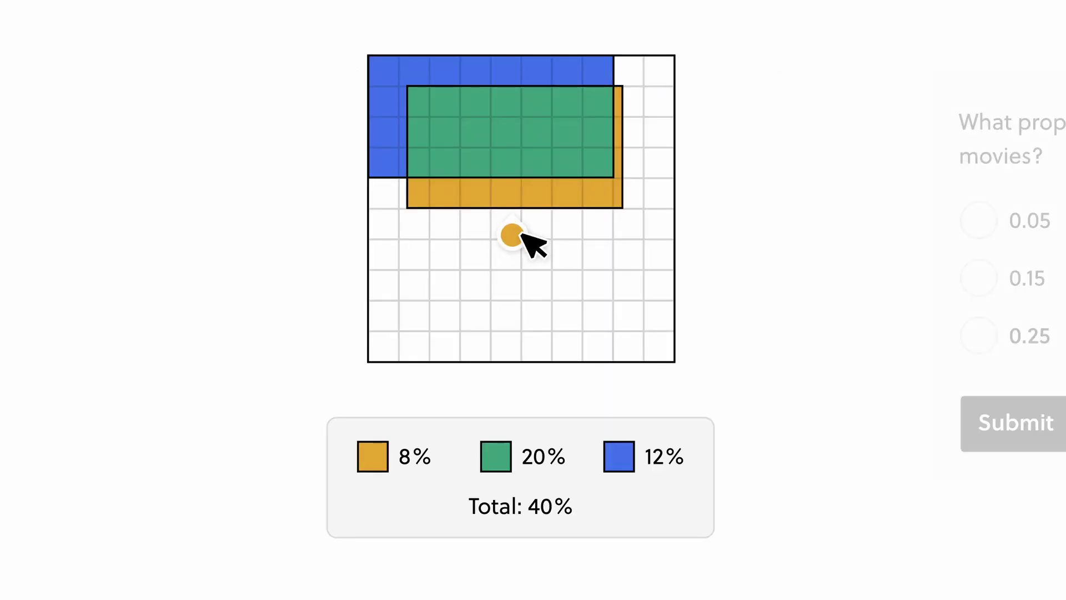
- Shift the orange rectangle to the grid's edge for a 15% overlap and answer the moviegoers question with 0.15
left_click_drag(521, 233, 567, 236)
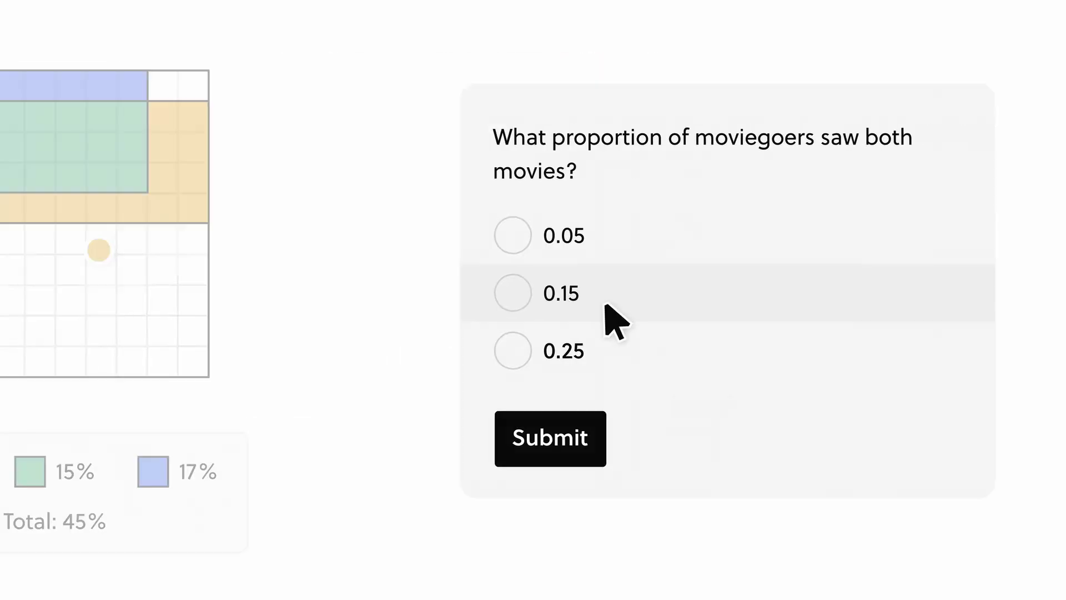
left_click(1055, 277)
left_click(1044, 422)
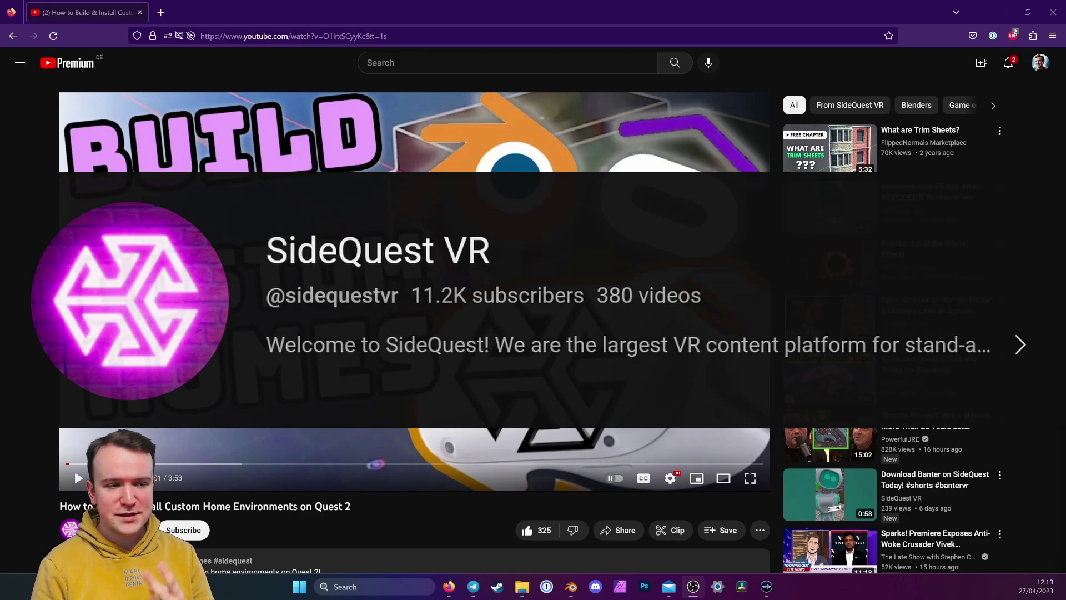
- Minimize the YouTube video, switch to Blender and examine the avatar, Quest menu panels and floor markers in the startup scene
left_click(1003, 12)
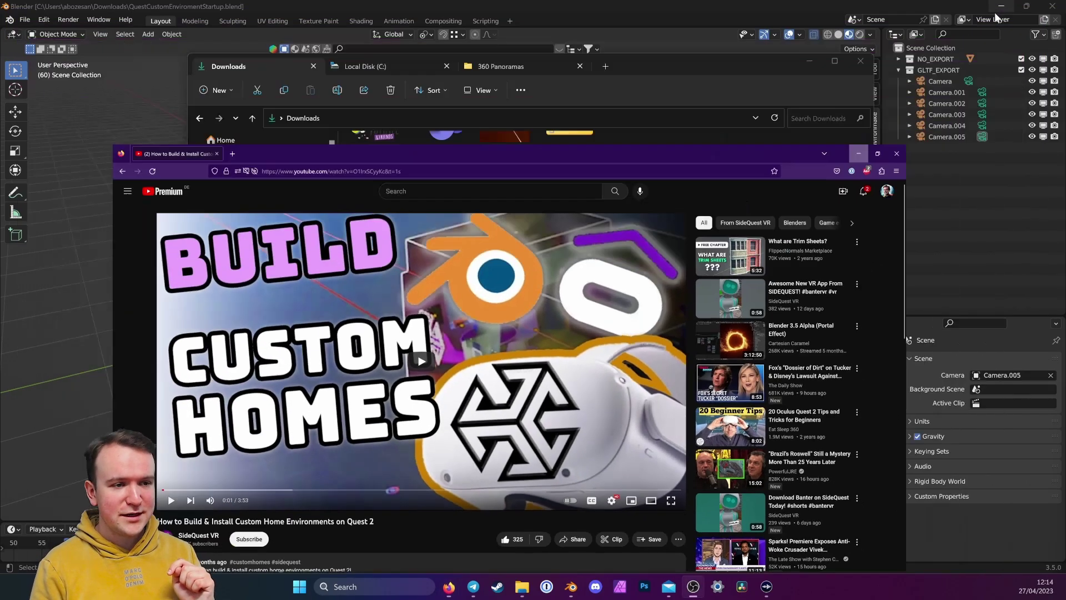
left_click(670, 5)
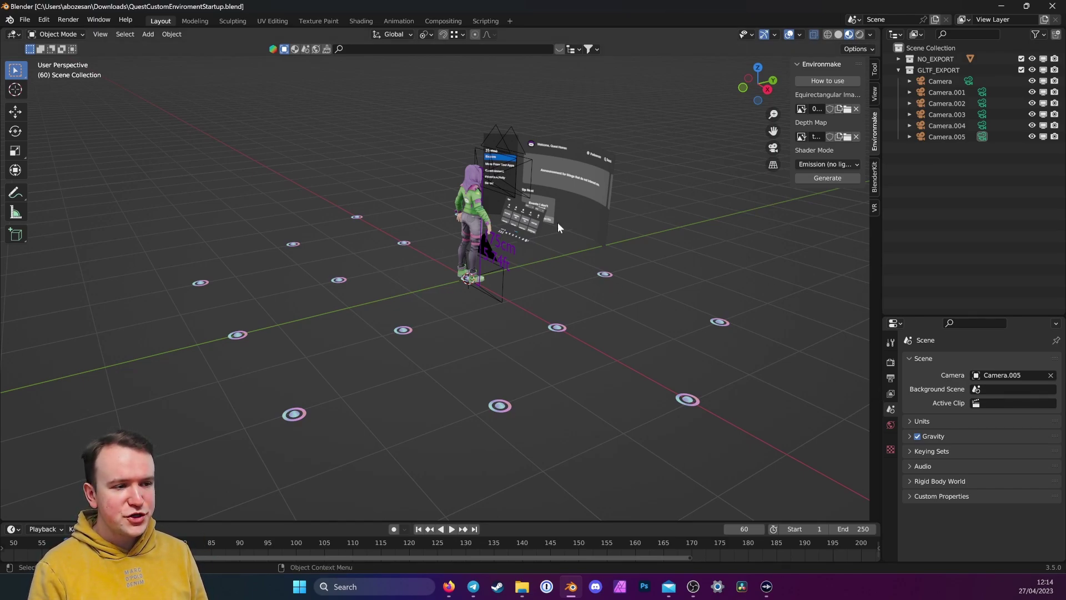
left_click_drag(352, 285, 465, 359)
scroll(469, 338, "up", 4)
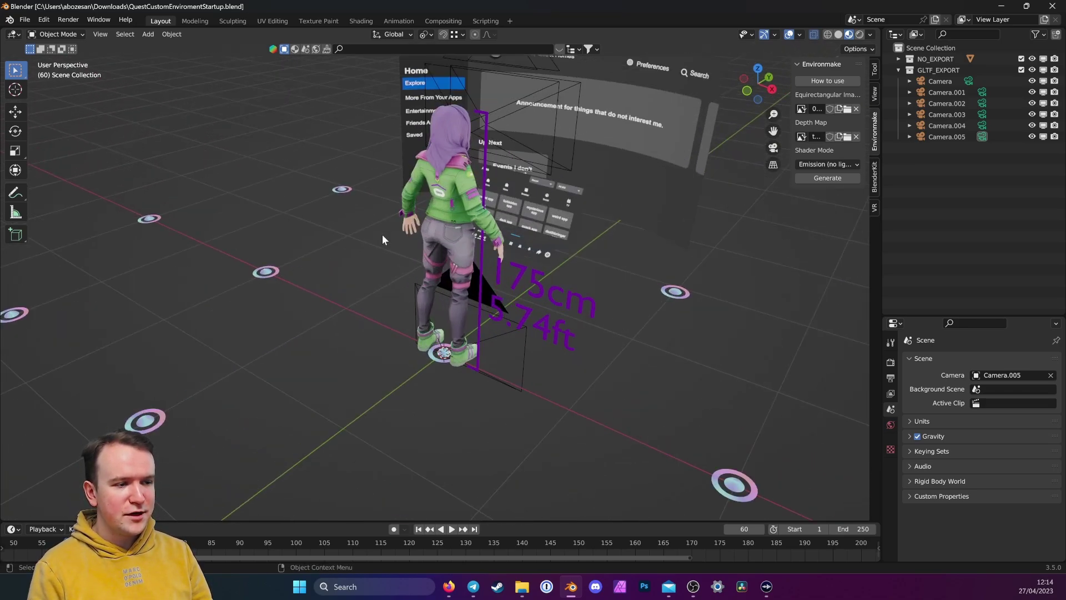
left_click_drag(382, 239, 311, 244)
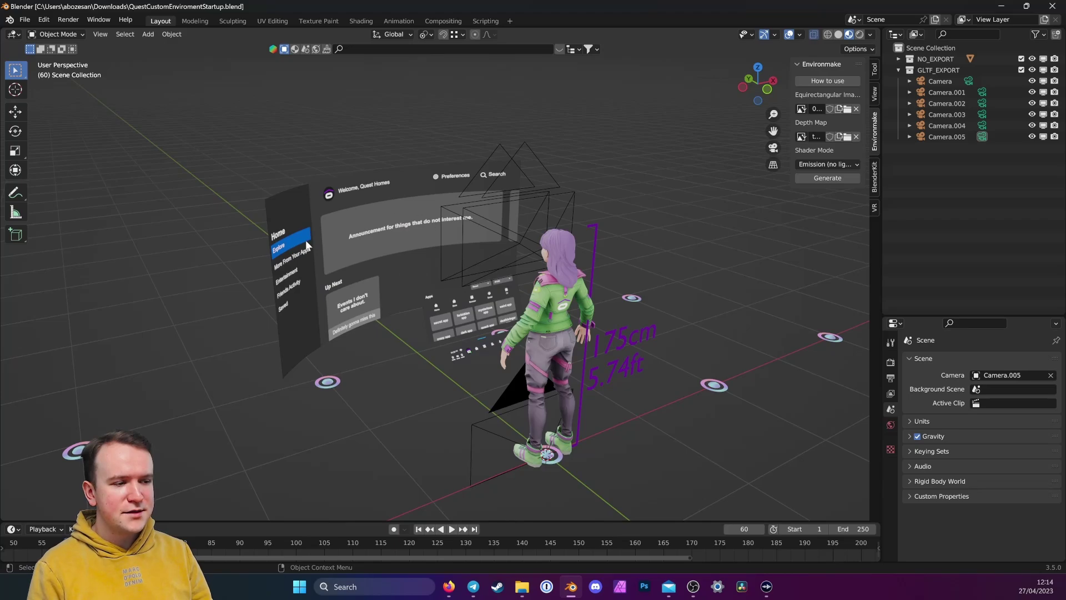
scroll(549, 284, "down", 3)
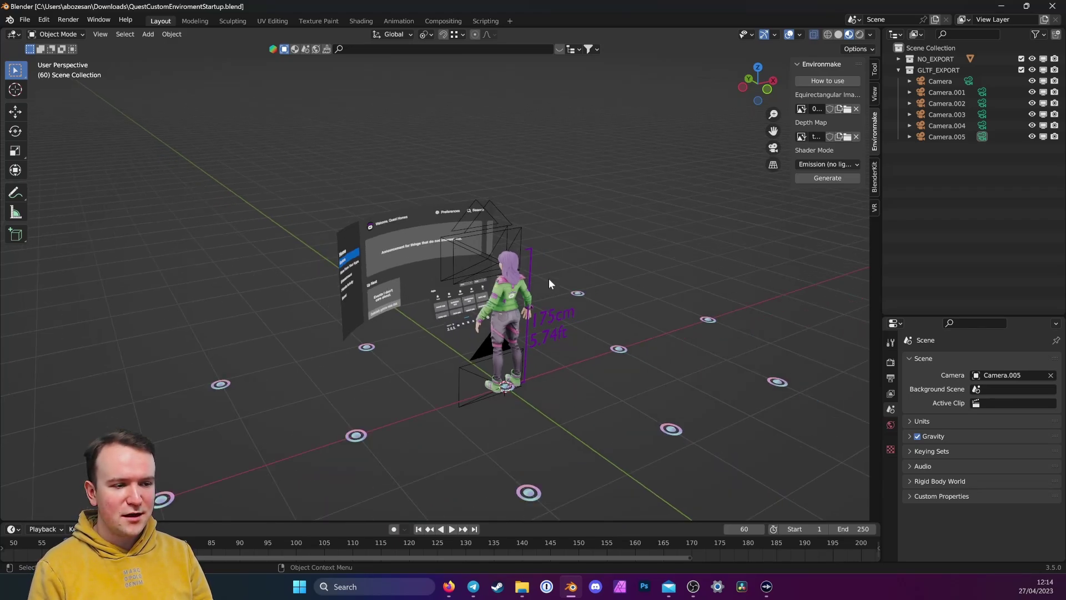
left_click_drag(548, 278, 702, 201)
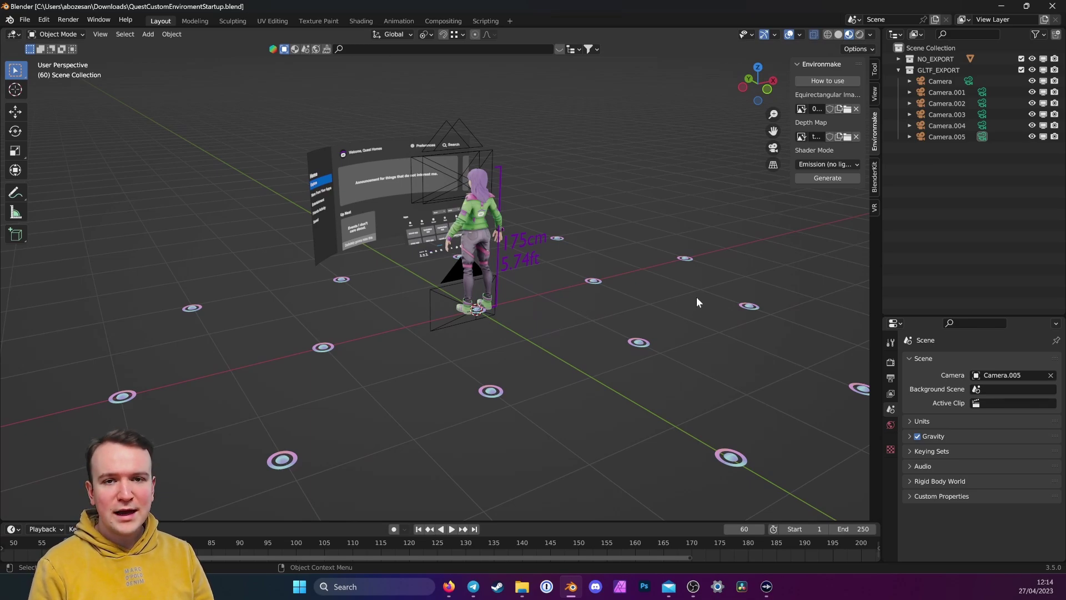
- Open the Downloads folder in File Explorer and start extracting EnviromentConverter.Builder.v2.1.2.JavaPortable.zip
left_click(522, 587)
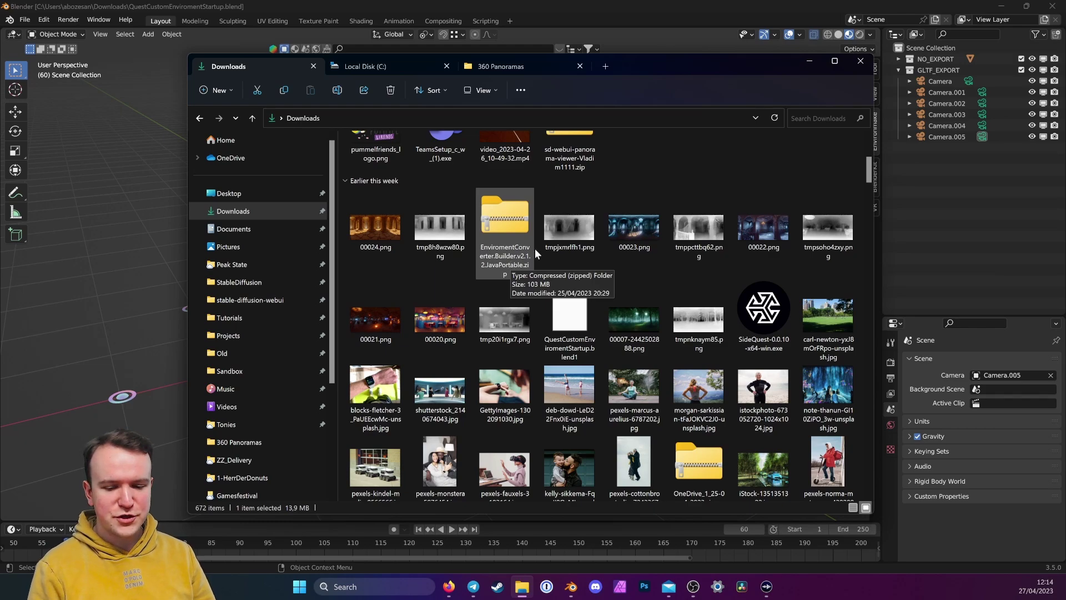
left_click(517, 234)
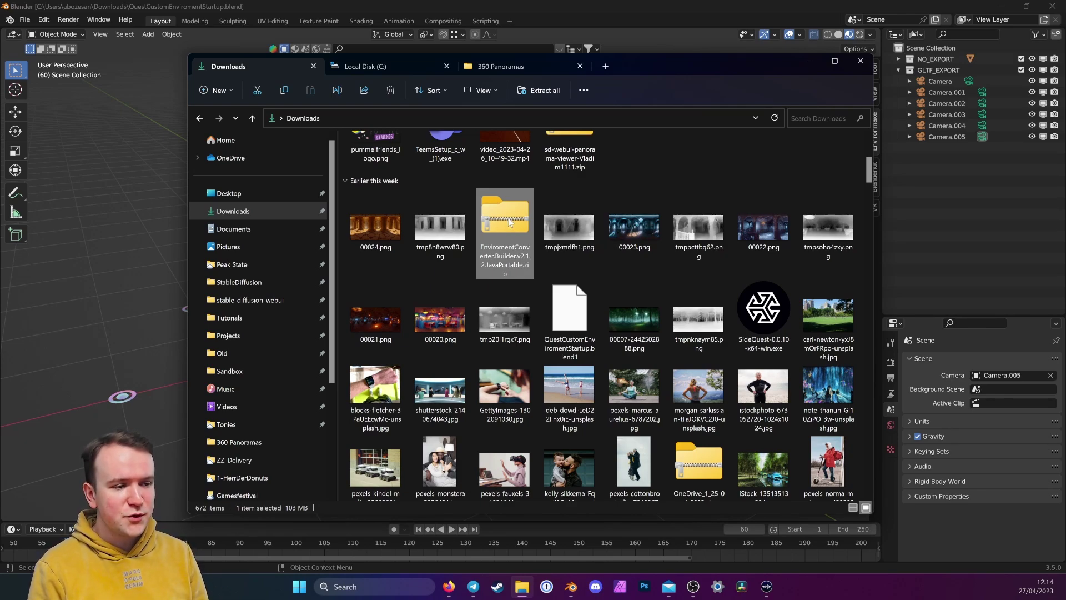
right_click(508, 223)
left_click(563, 328)
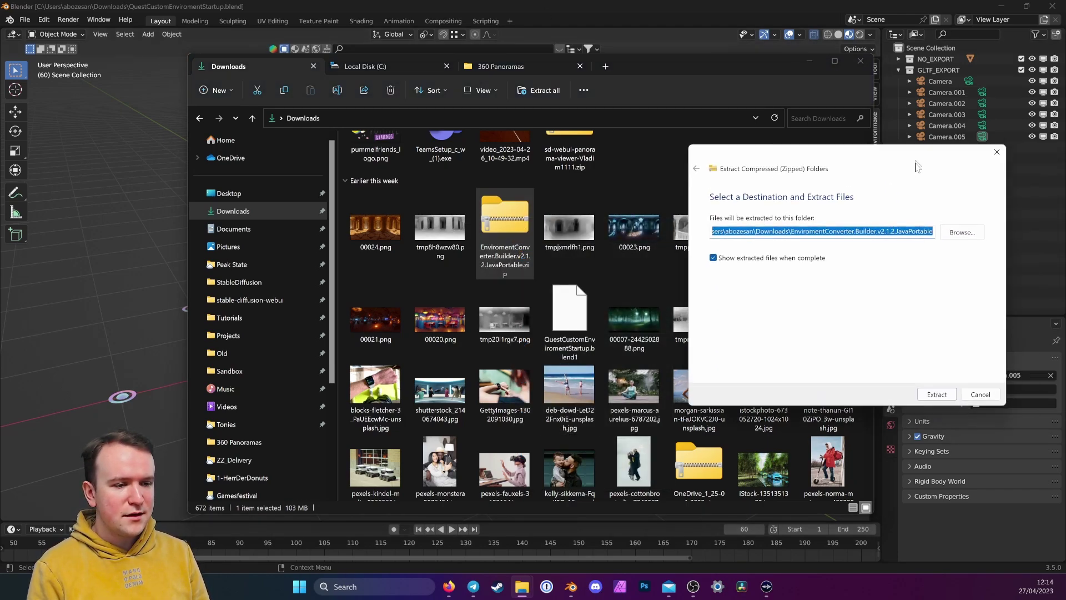
- Open the Tools folder inside the user's home folder on Local Disk (C:) and copy its path
left_click(388, 65)
left_click_drag(632, 65, 545, 69)
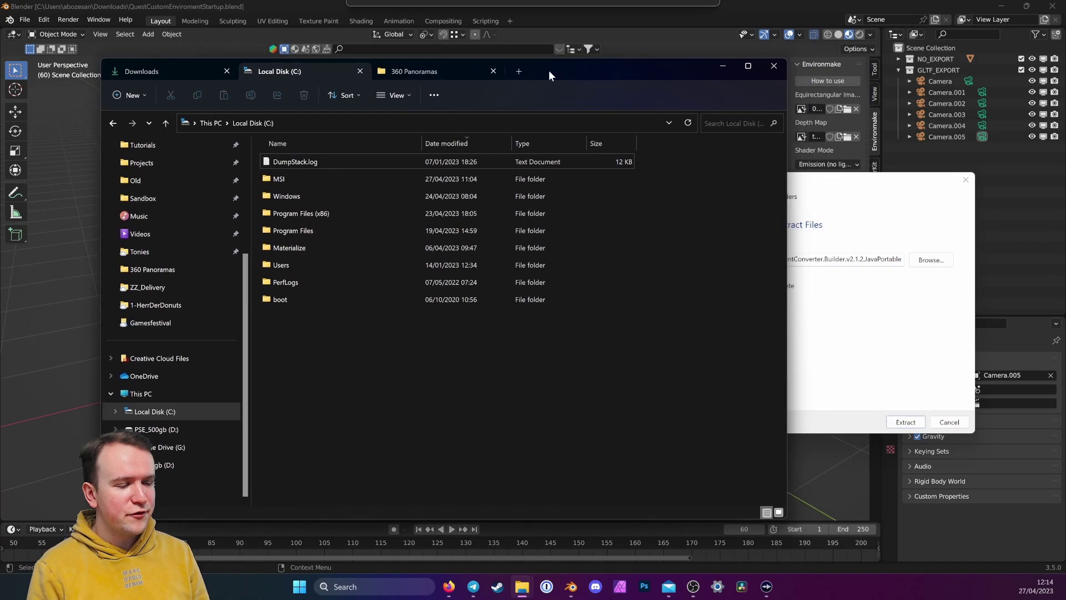
double_click(299, 262)
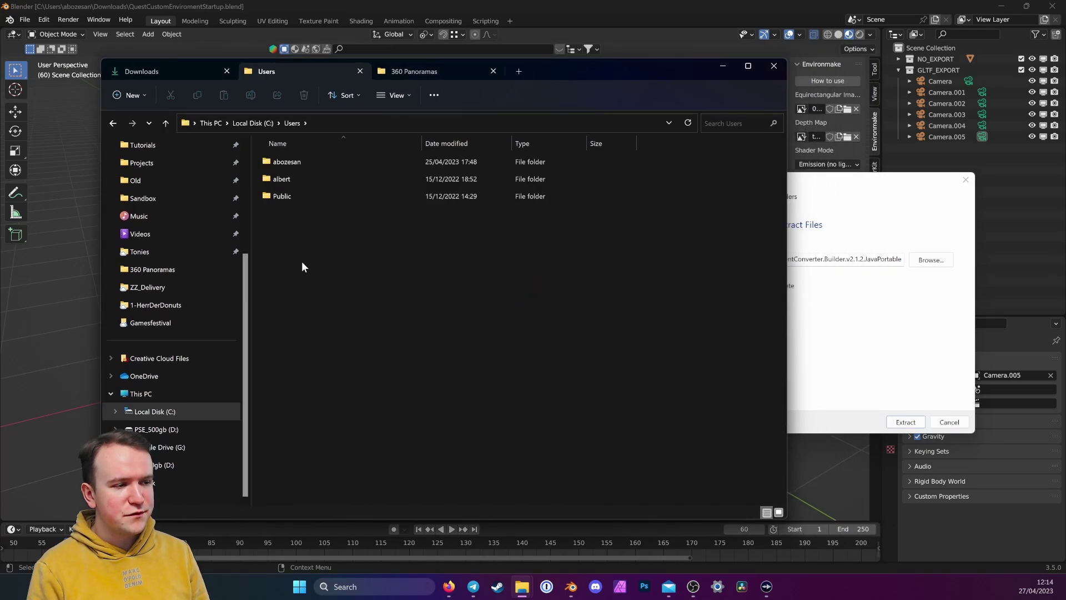
double_click(304, 162)
scroll(406, 395, "down", 3)
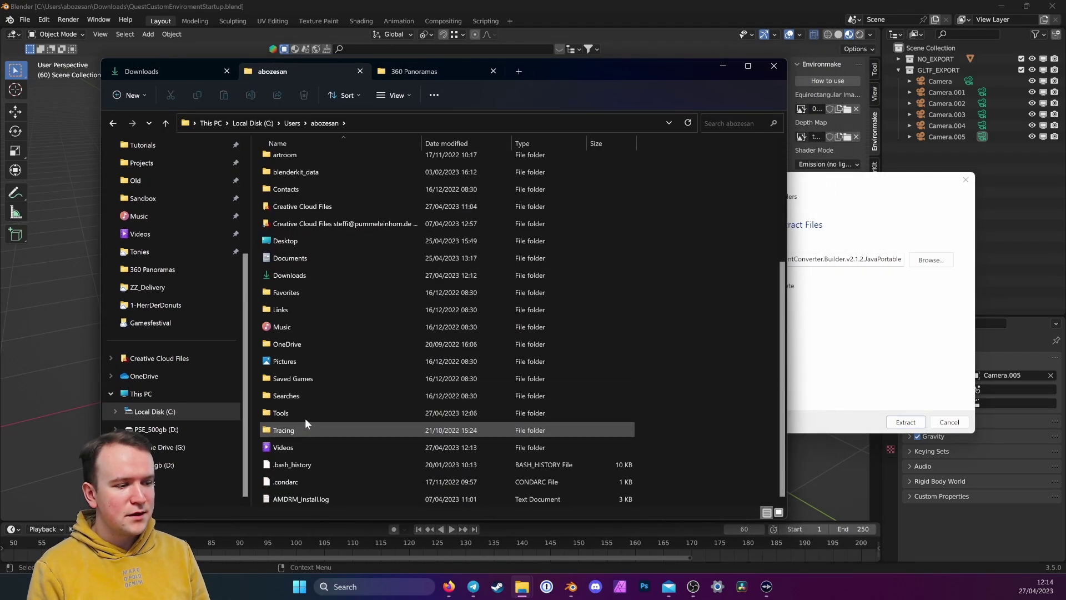
double_click(287, 415)
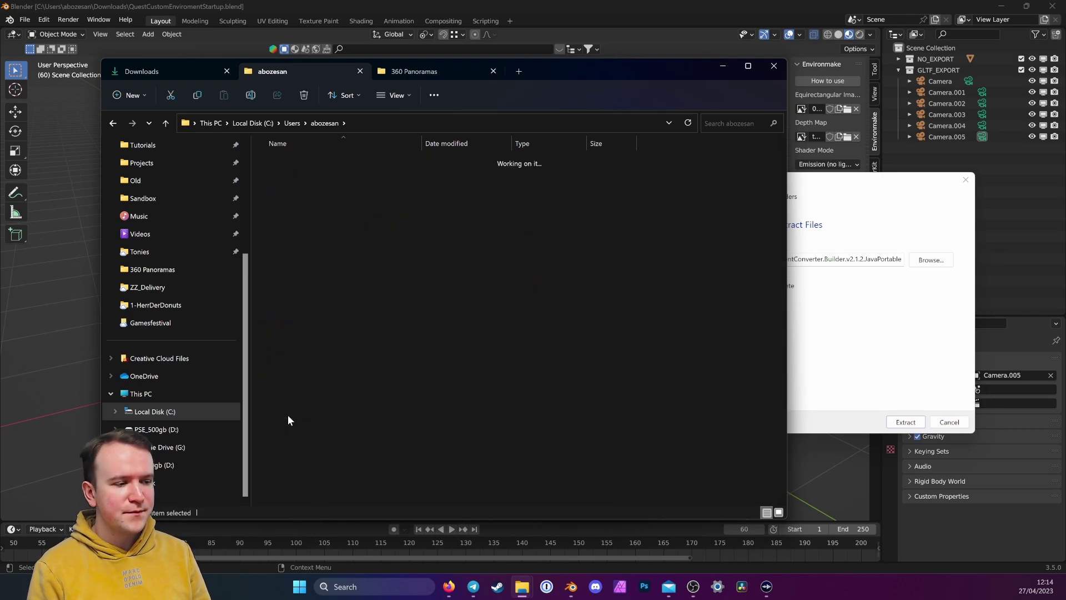
left_click(427, 122)
key("ctrl+c")
- Set the extraction destination to an EnviromentConverter.Builder.v2.1.2.JavaPortable subfolder of the Tools folder and extract the archive
left_click(868, 246)
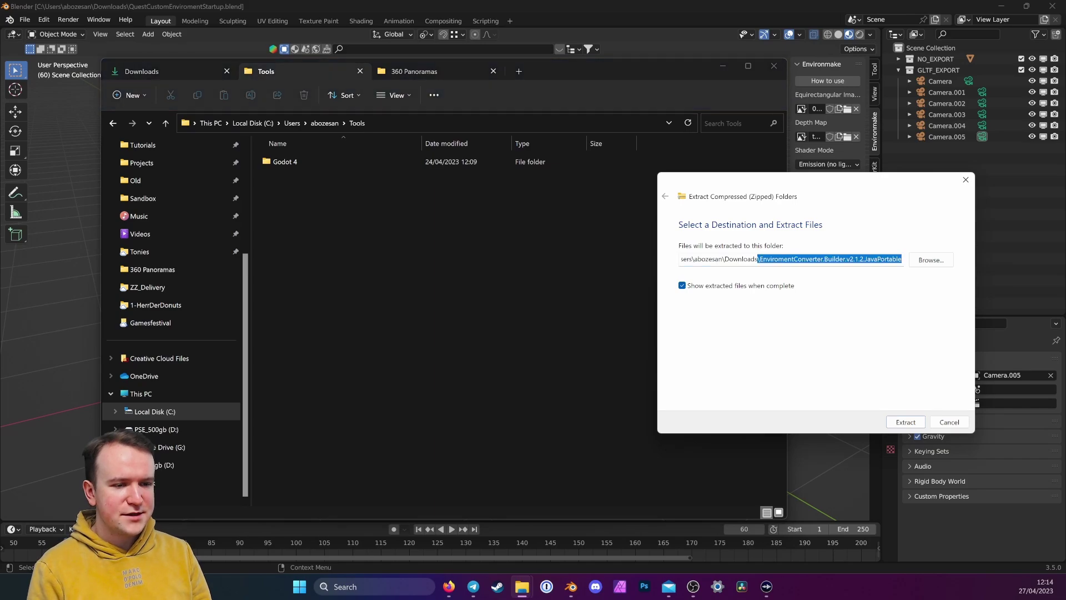
left_click(878, 259)
key("ctrl+a")
key("ctrl+v")
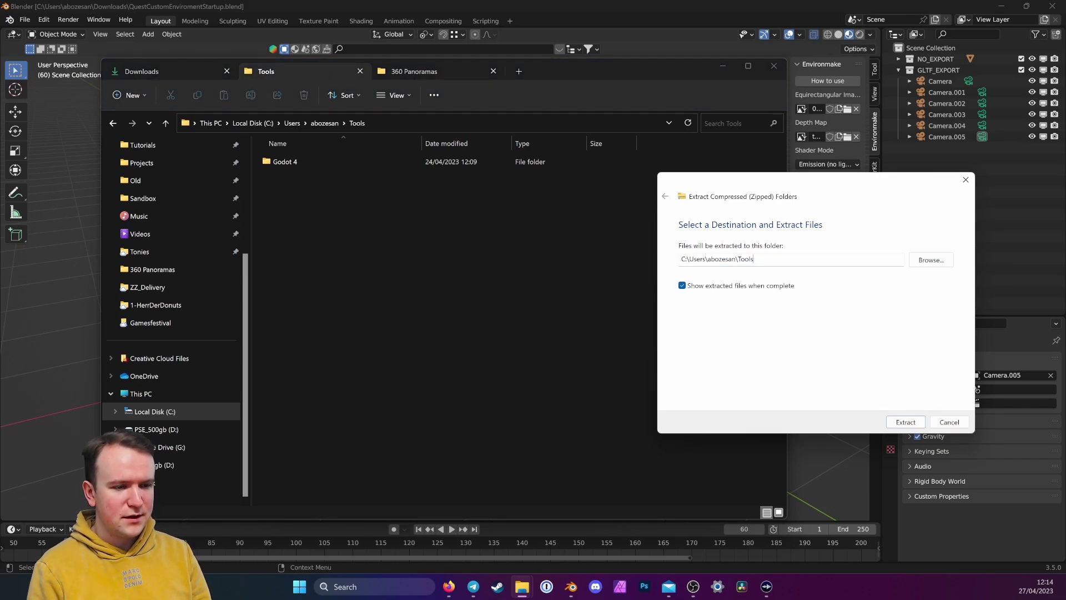
left_click(906, 422)
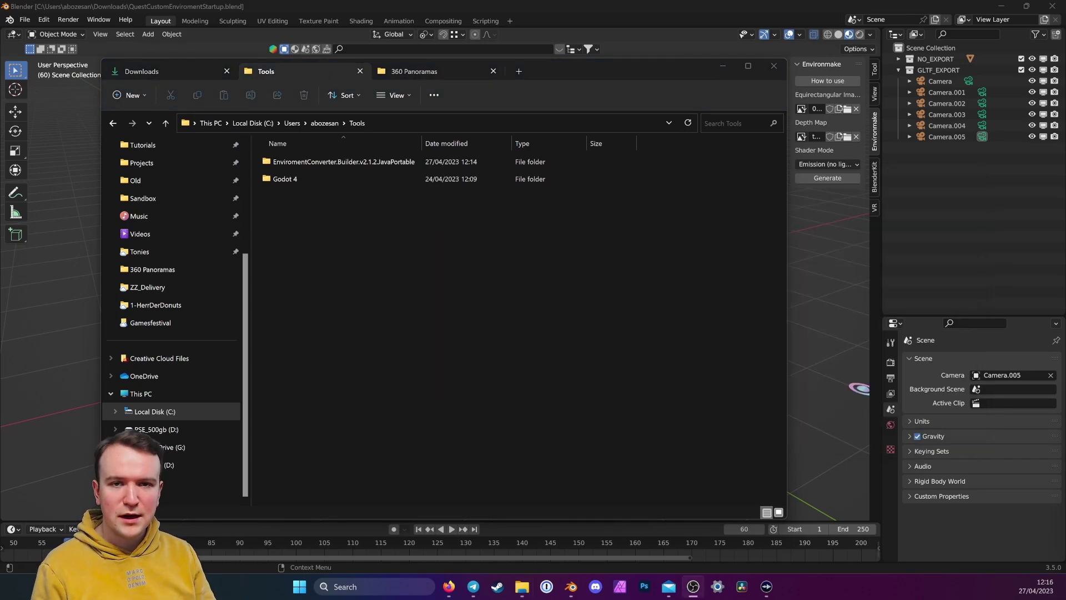
- Launch Environment Converter and Builder from its extracted folder and move its window toward the centre of the screen
double_click(387, 164)
double_click(313, 196)
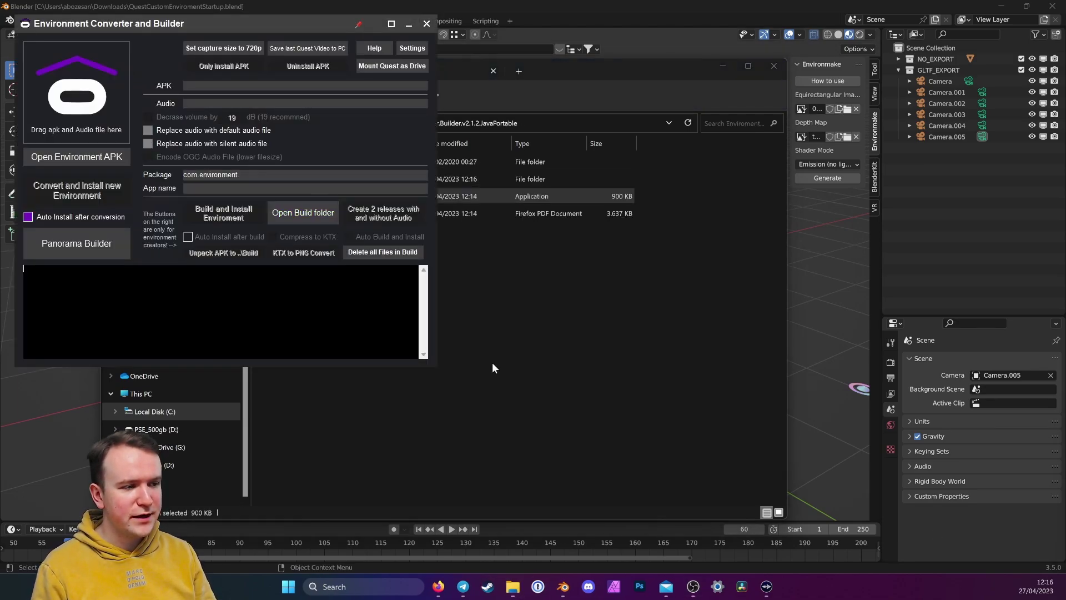
left_click_drag(268, 22, 495, 115)
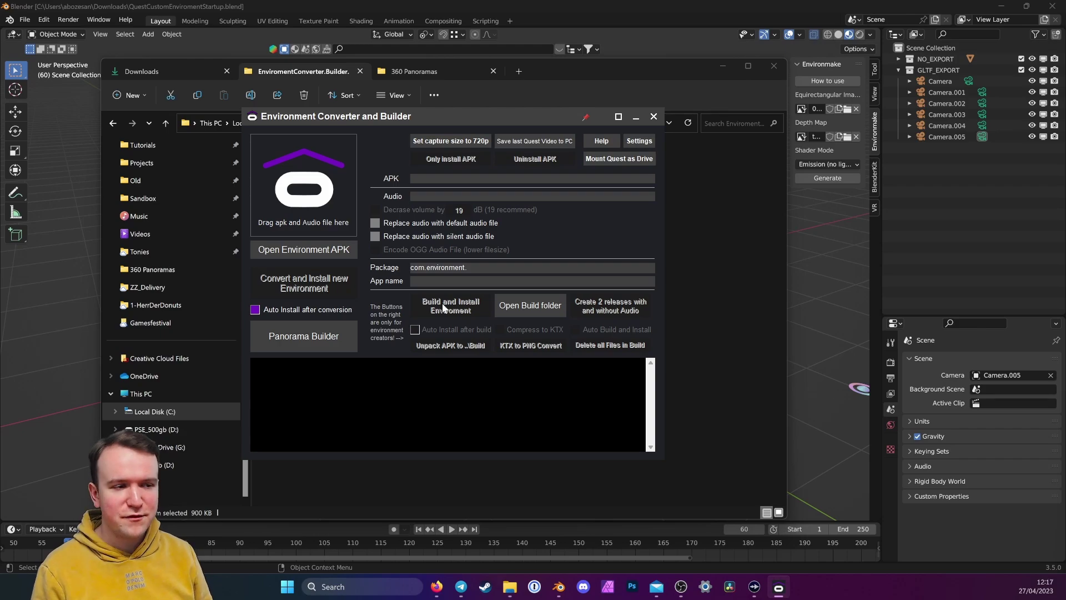
- Switch to the browser, read the Environmake add-on's Gumroad description and installation instructions, and return to Blender
key("alt+Tab")
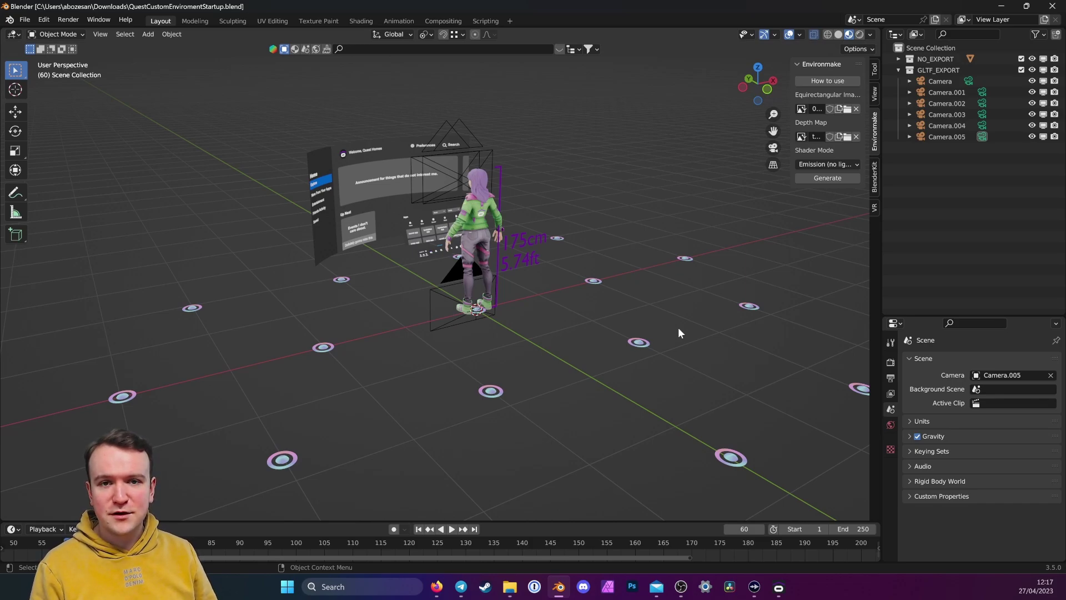
key("alt+Tab")
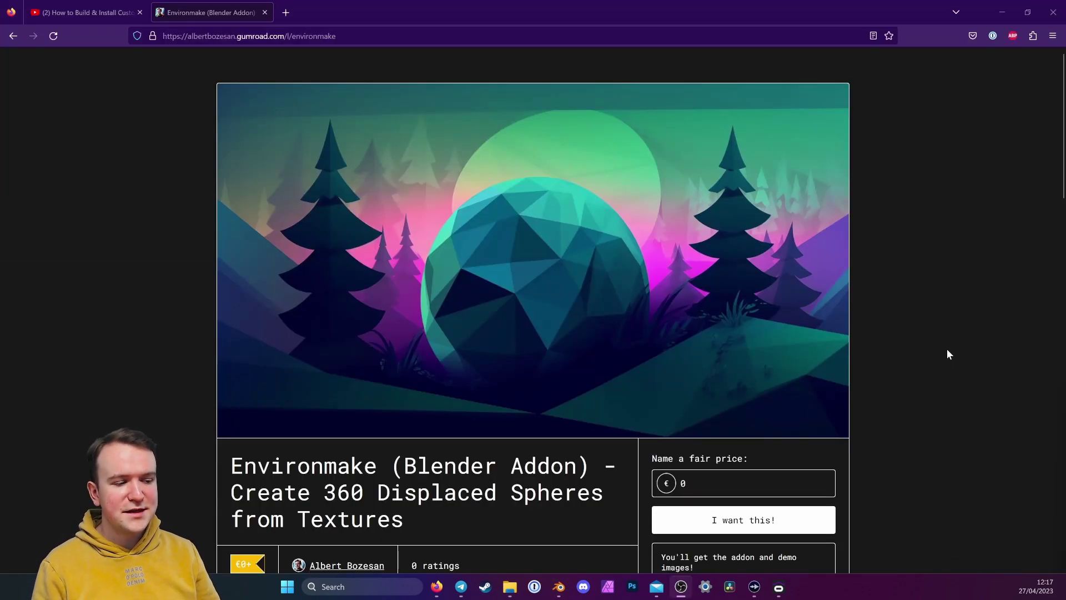
scroll(904, 326, "down", 2)
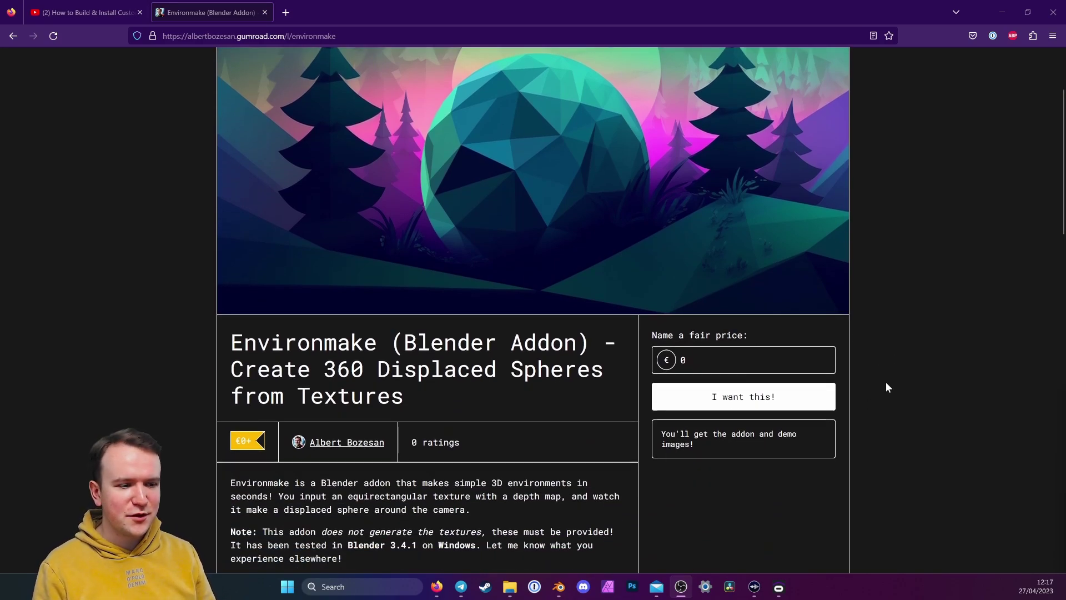
scroll(886, 387, "down", 6)
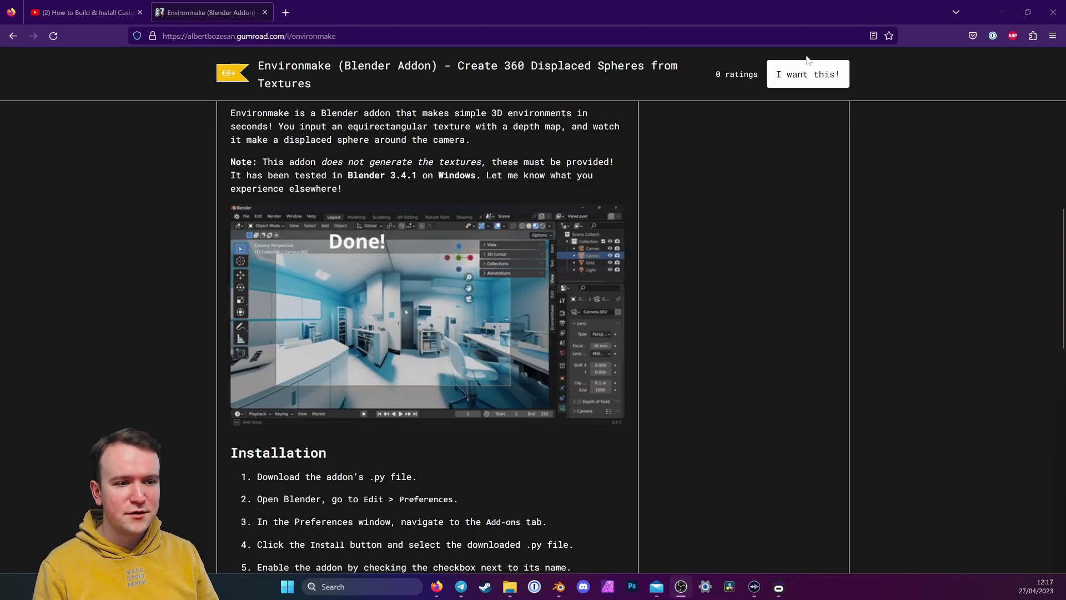
left_click(561, 586)
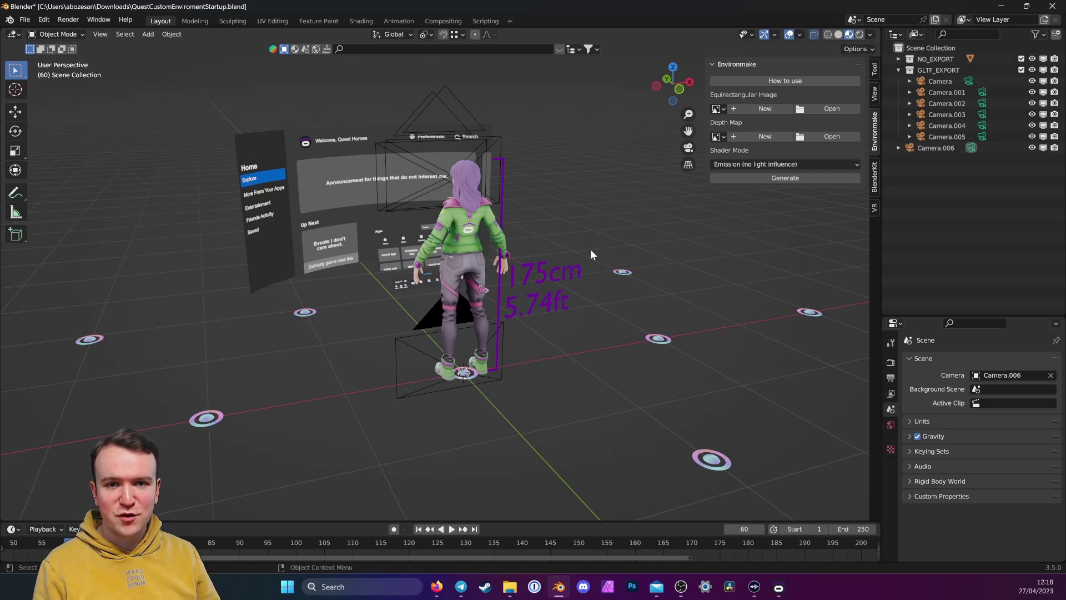
- Snap the 3D cursor to the world origin and set the transform pivot point to Active Element
scroll(671, 316, "down", 2)
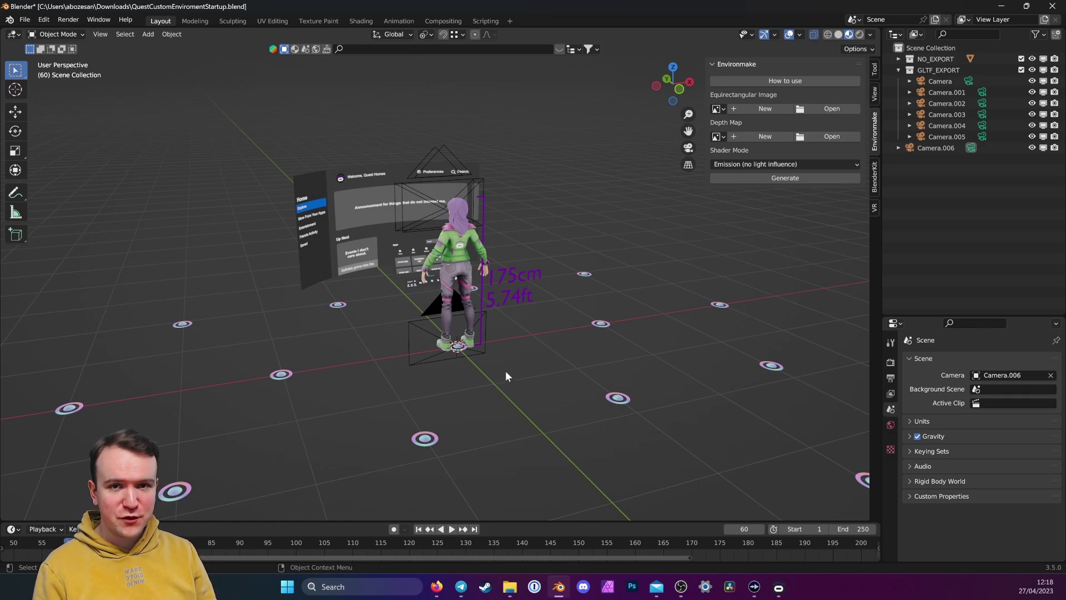
key("shift+s")
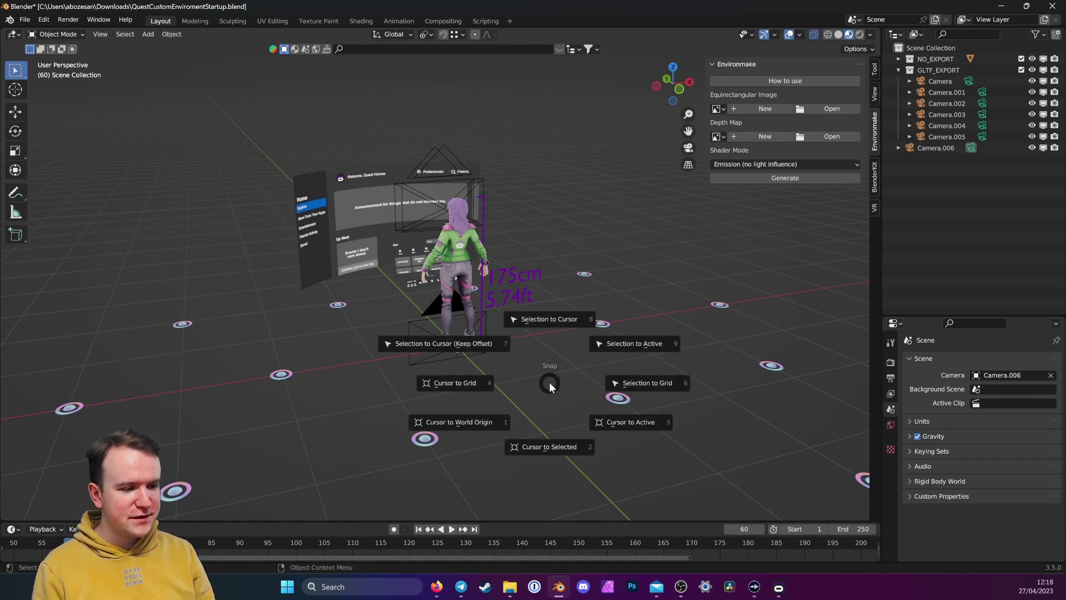
left_click(488, 423)
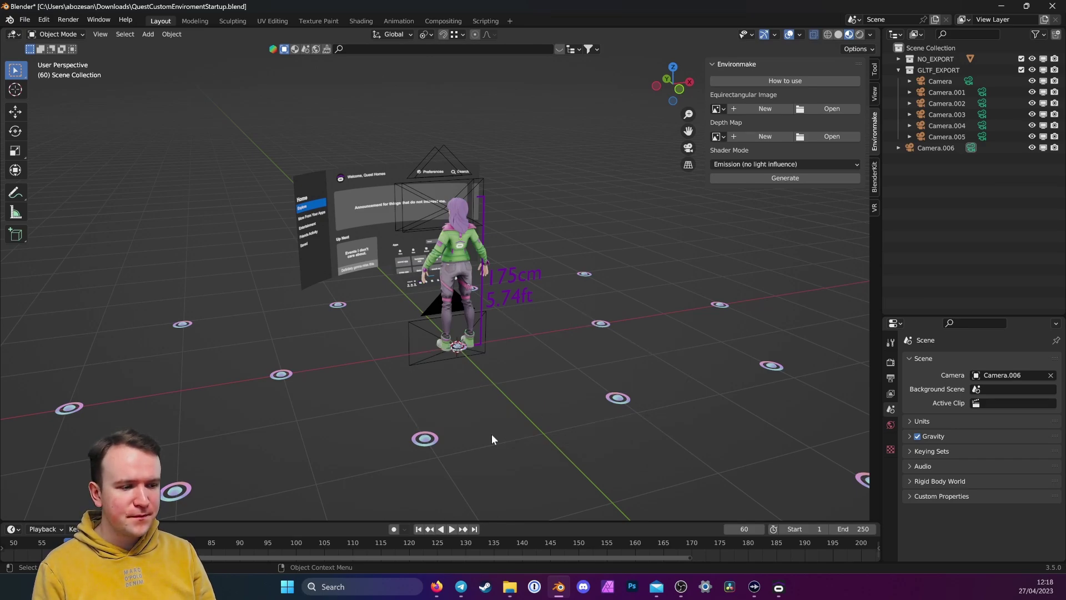
left_click(424, 35)
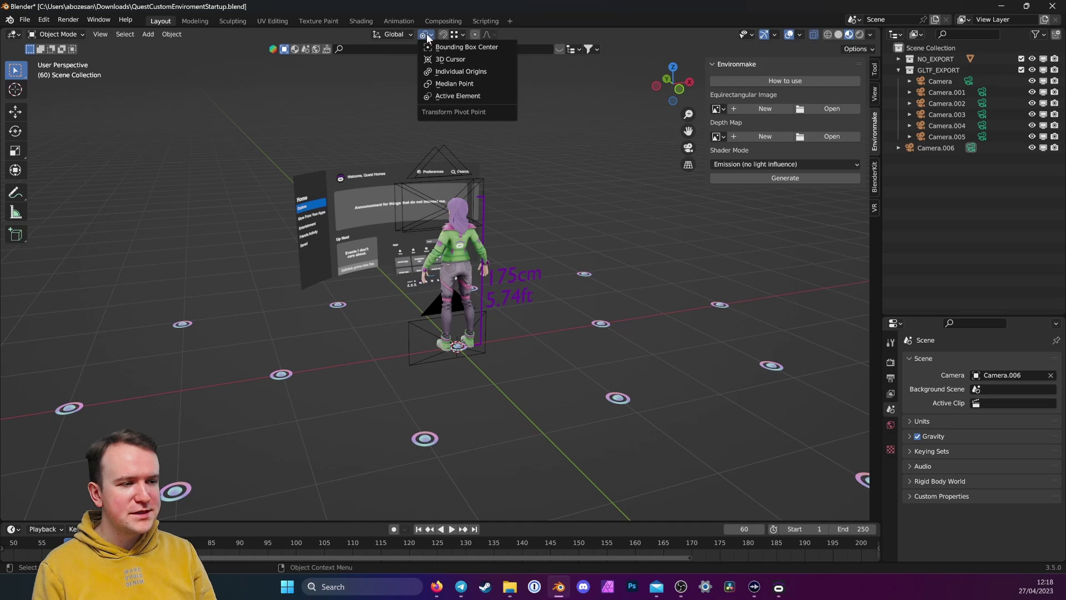
left_click(454, 96)
- Load Upscaled_VictorianMansion_2.png from the 360 Panoramas folder as the Environmake equirectangular image
left_click(826, 110)
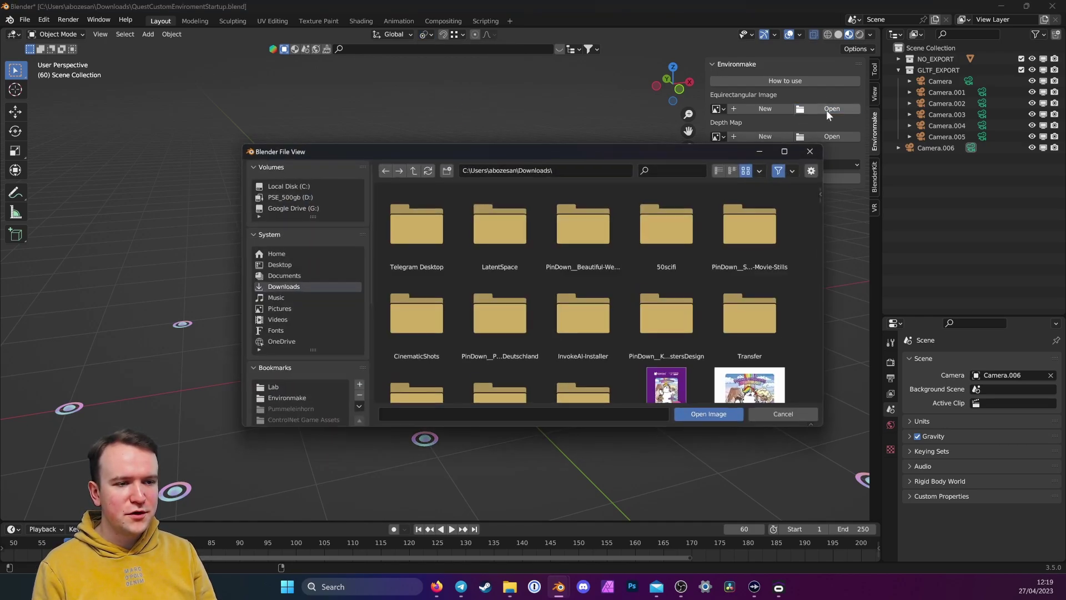
scroll(267, 361, "down", 5)
left_click(282, 402)
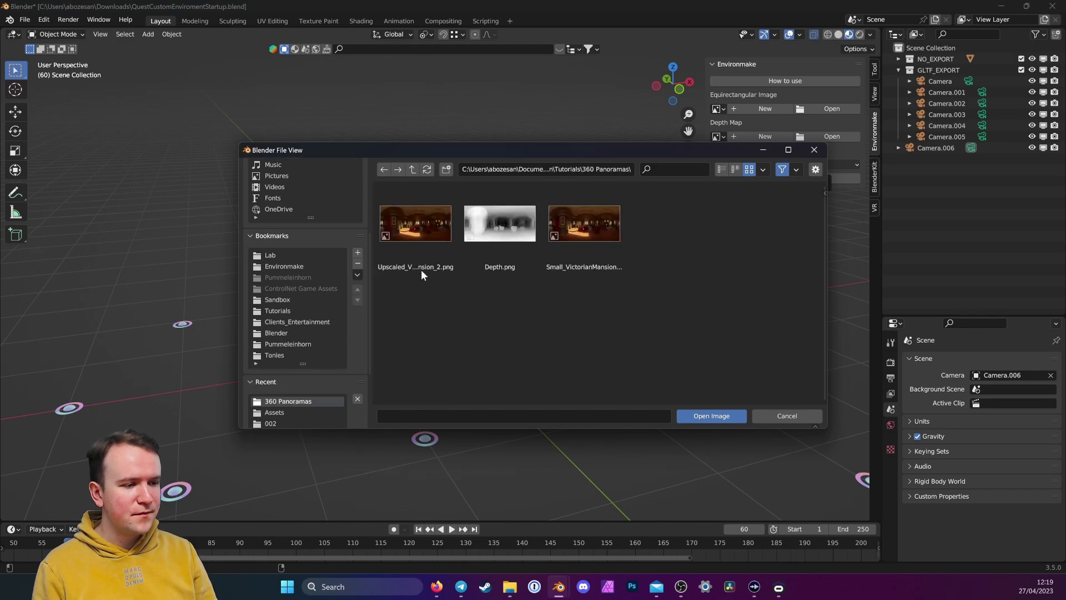
left_click(420, 269)
left_click(716, 416)
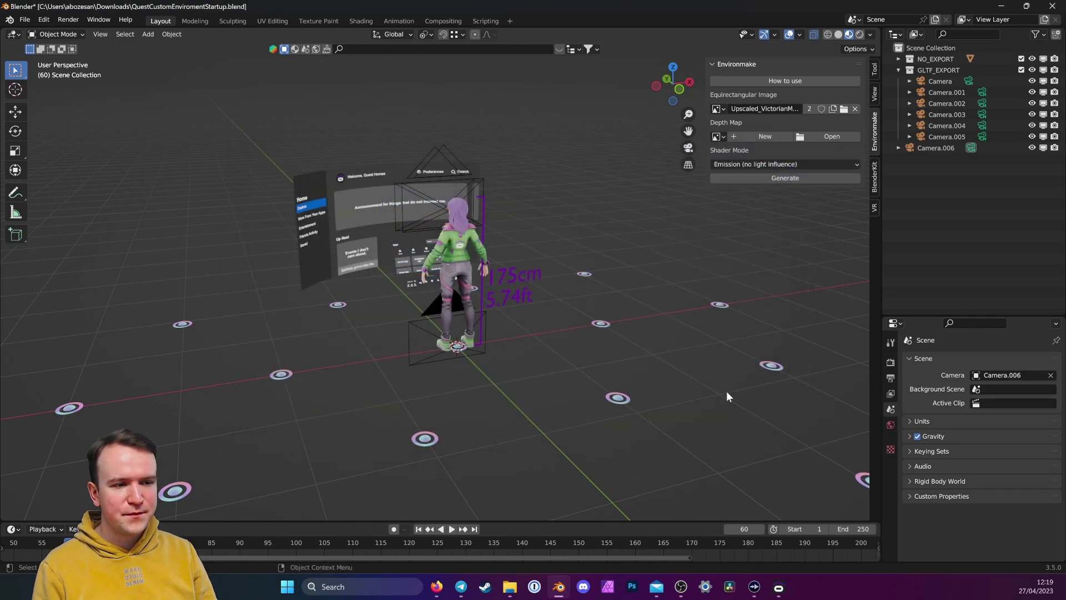
- Load Depth.png from the 360 Panoramas folder as the Environmake depth map
left_click(822, 136)
scroll(305, 395, "down", 5)
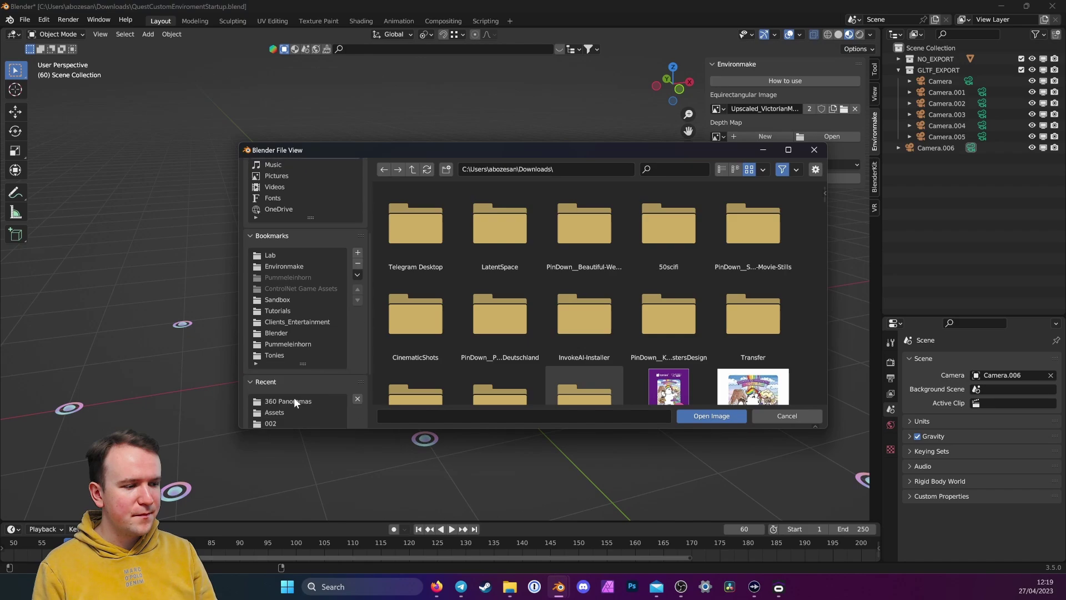
left_click(283, 400)
left_click(498, 227)
left_click(713, 416)
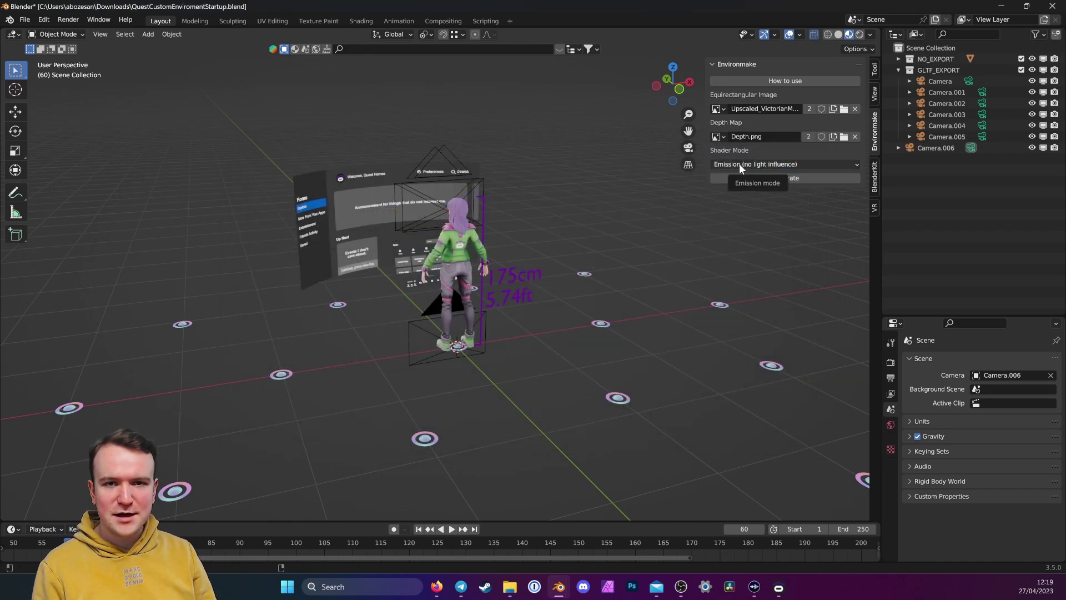
- Generate the Environmake mesh with the Emission (no light influence) shader mode and inspect the textured shape from several sides
left_click(779, 178)
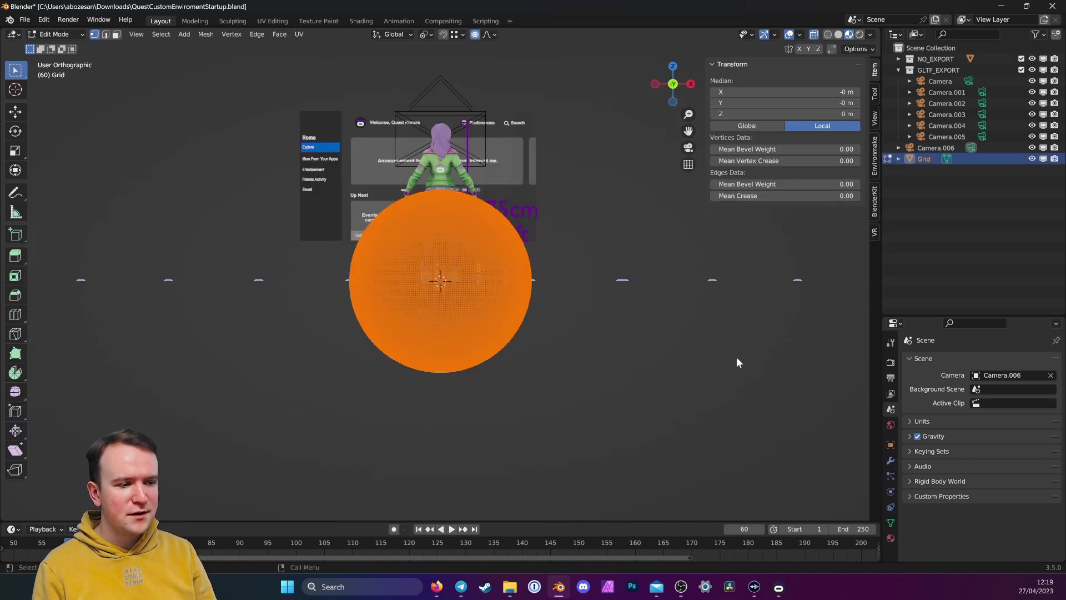
left_click_drag(625, 249, 677, 204)
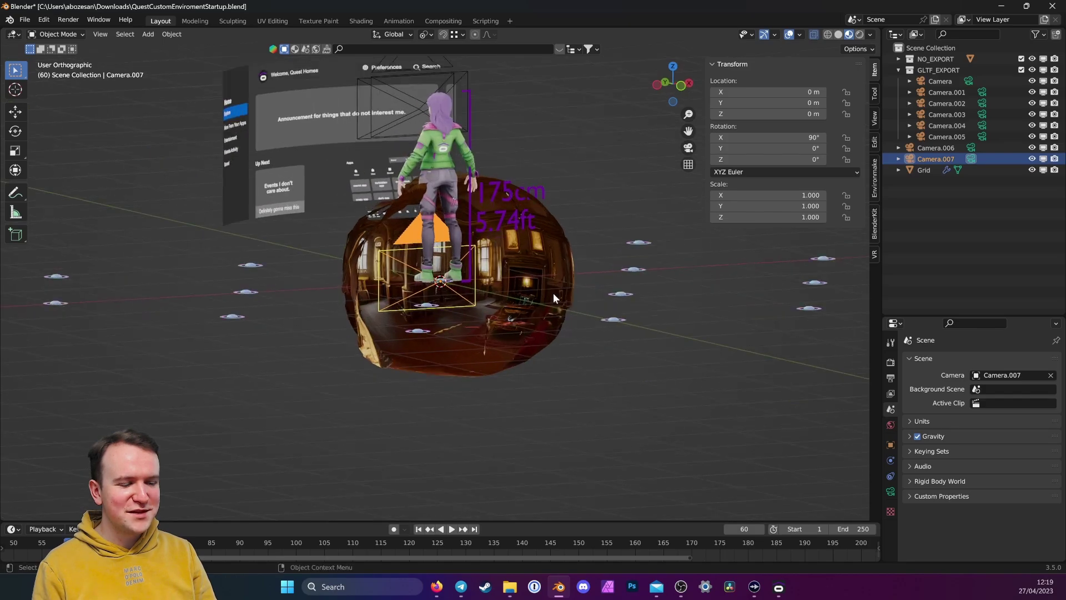
scroll(553, 292, "up", 3)
left_click_drag(581, 284, 527, 290)
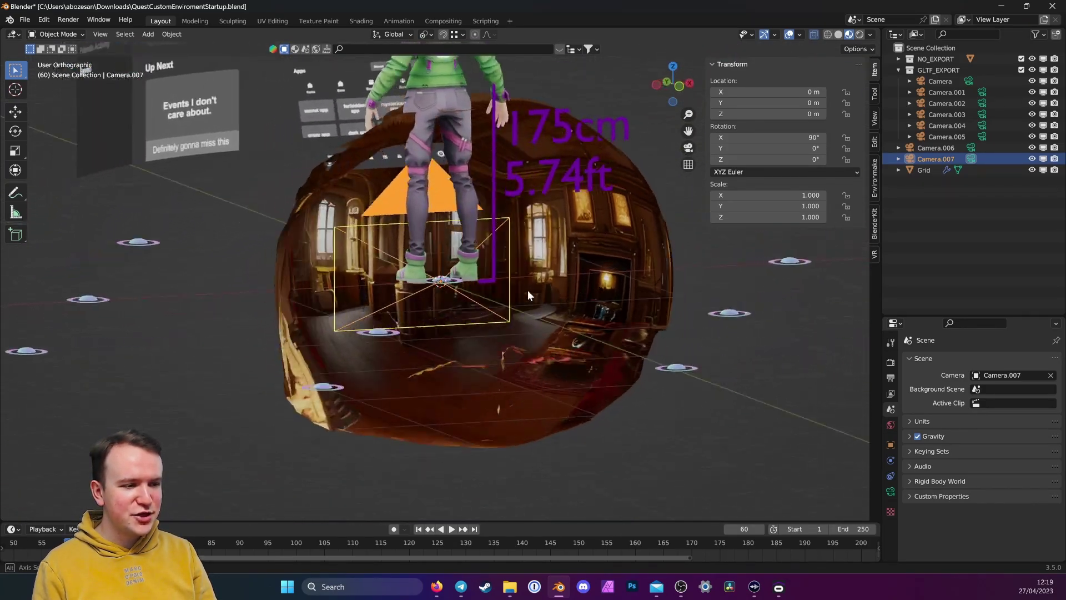
left_click(621, 252)
left_click_drag(621, 252, 483, 339)
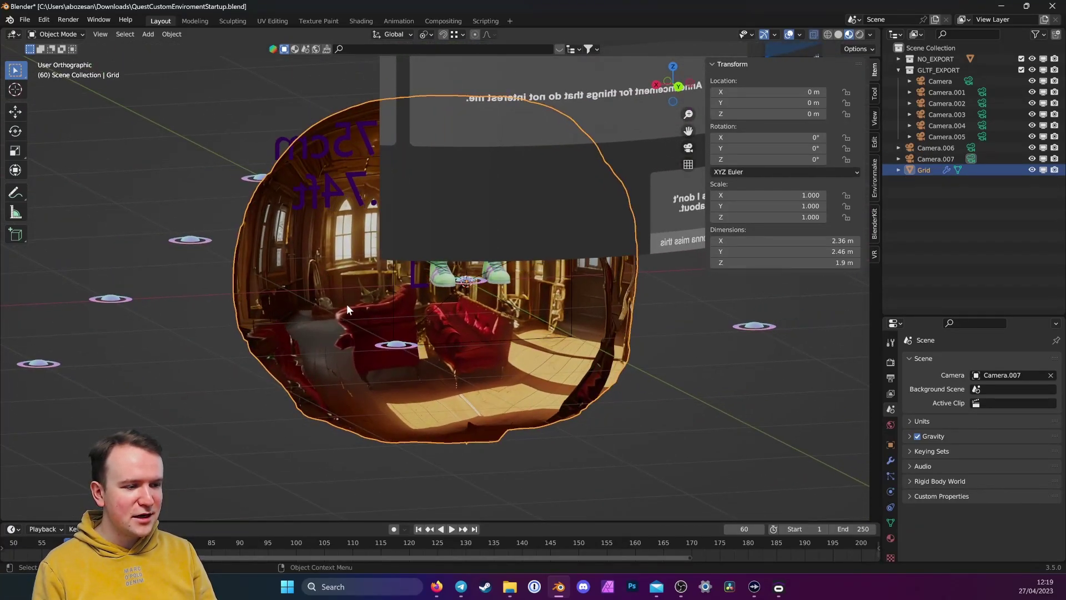
left_click_drag(347, 304, 611, 292)
scroll(605, 297, "down", 4)
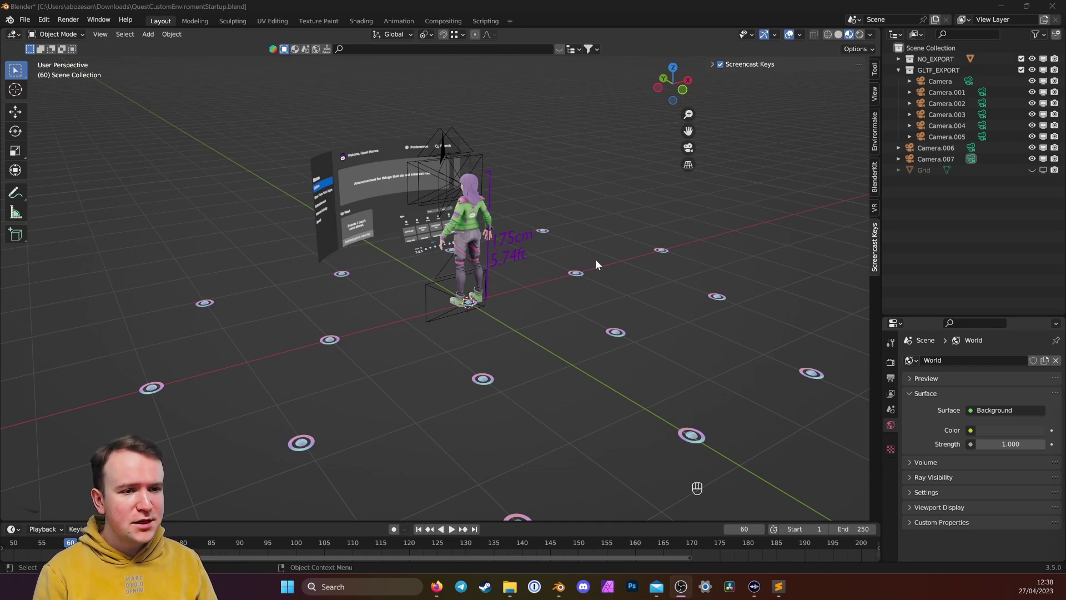
- Exclude the NO_EXPORT collection and add a 2 m grid mesh with 256 X and 256 Y subdivisions
left_click(1021, 58)
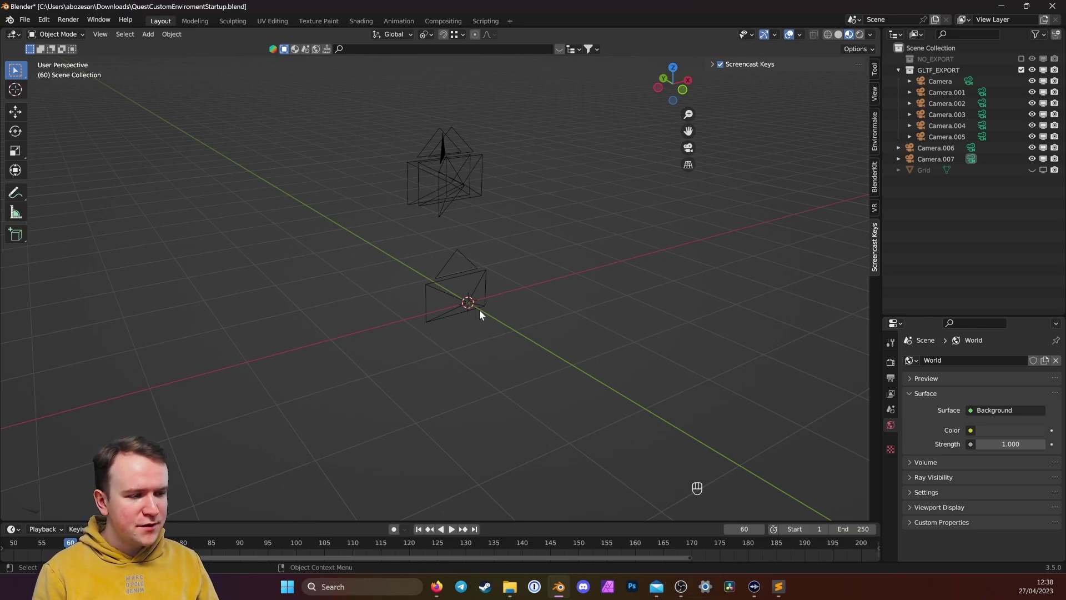
key("shift+a")
mouse_move(487, 309)
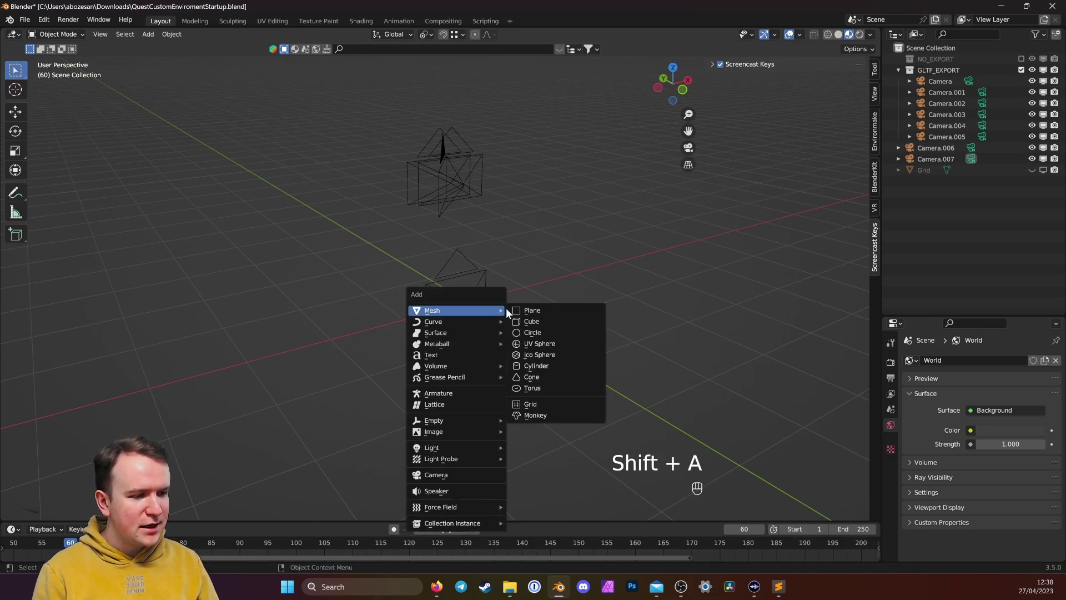
left_click(530, 404)
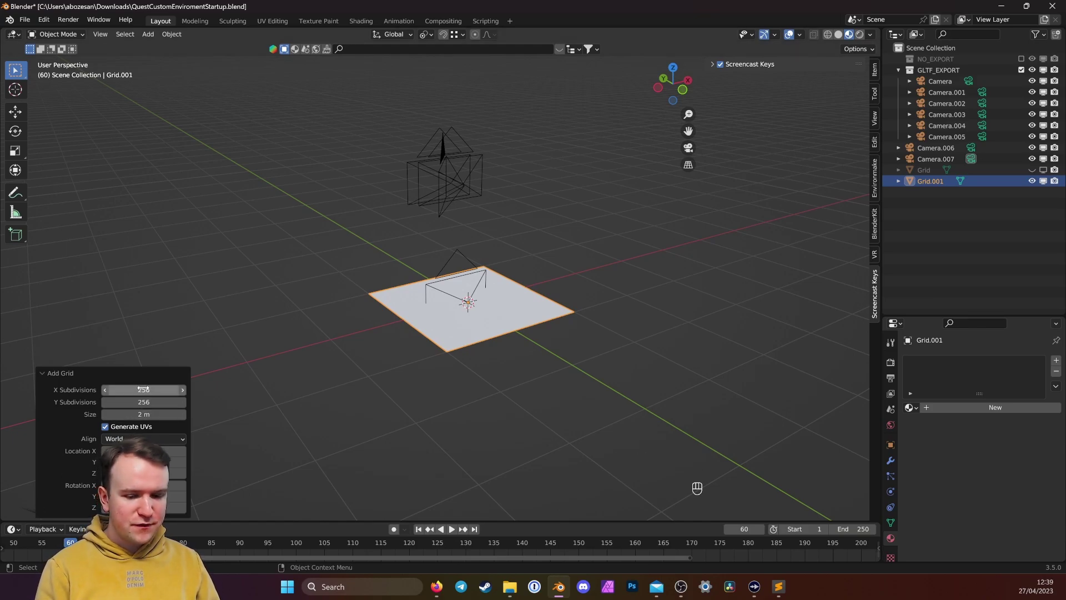
left_click_drag(144, 389, 143, 401)
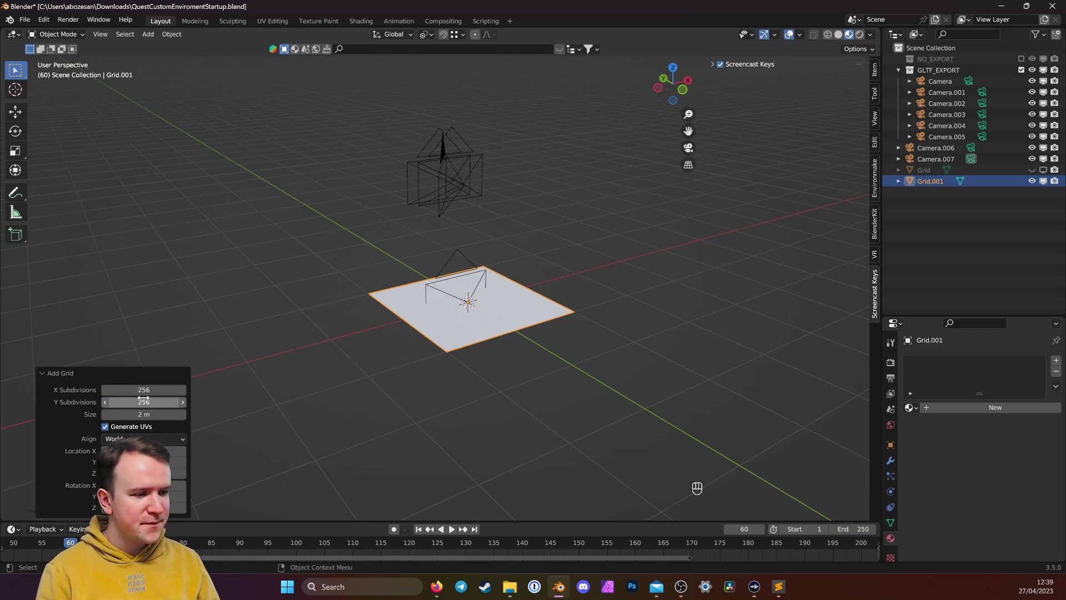
left_click(637, 251)
- Create a new material on the grid and assign an Image Texture to its Emission input
scroll(633, 266, "up", 2)
left_click_drag(632, 275, 846, 461)
left_click(639, 333)
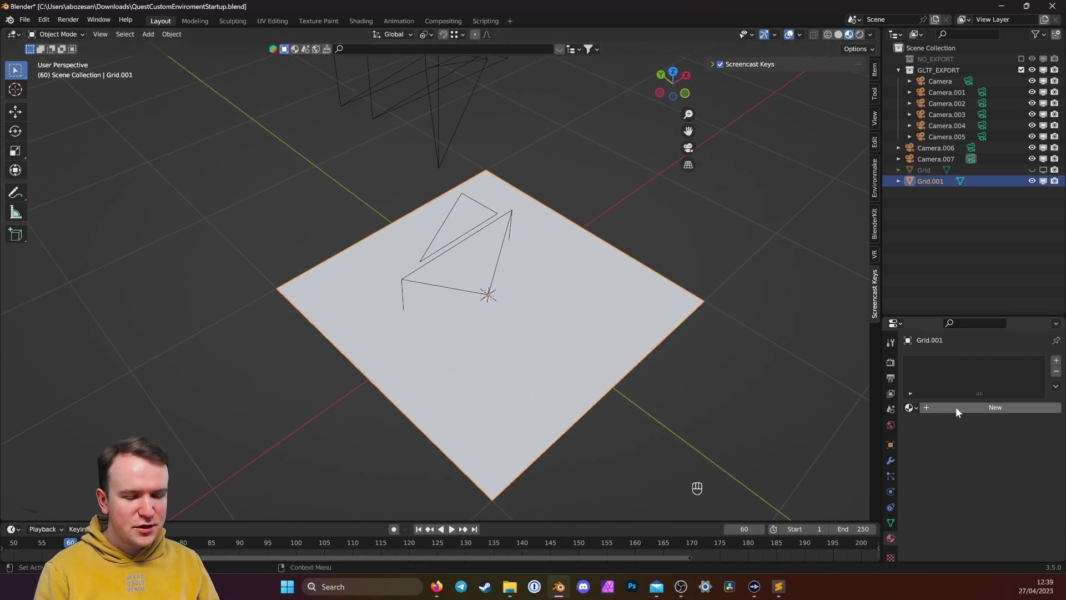
left_click(955, 407)
scroll(944, 480, "down", 8)
scroll(944, 481, "down", 5)
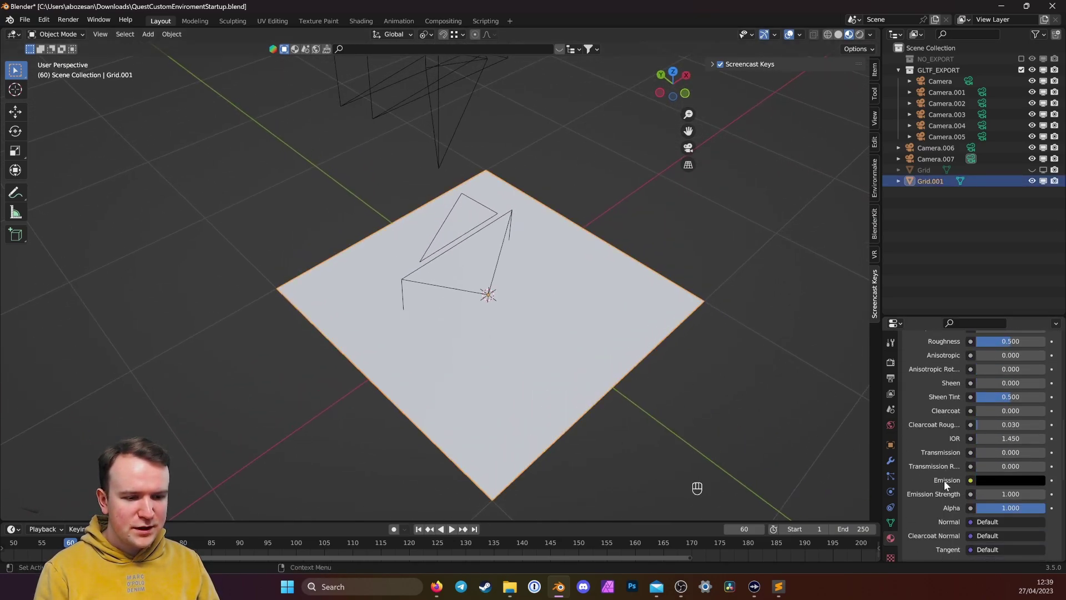
left_click(973, 480)
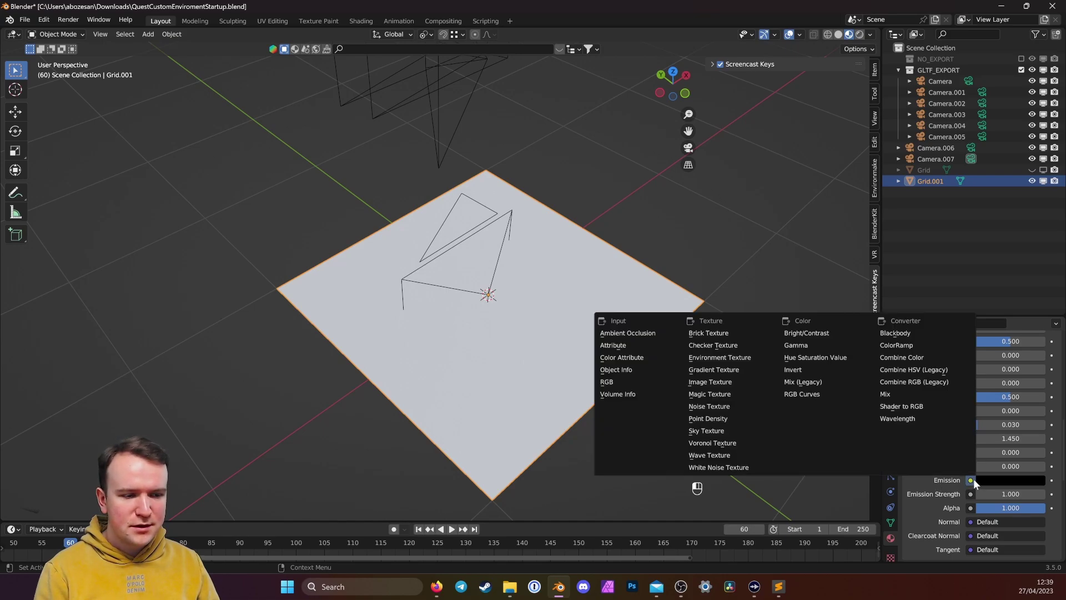
left_click(722, 381)
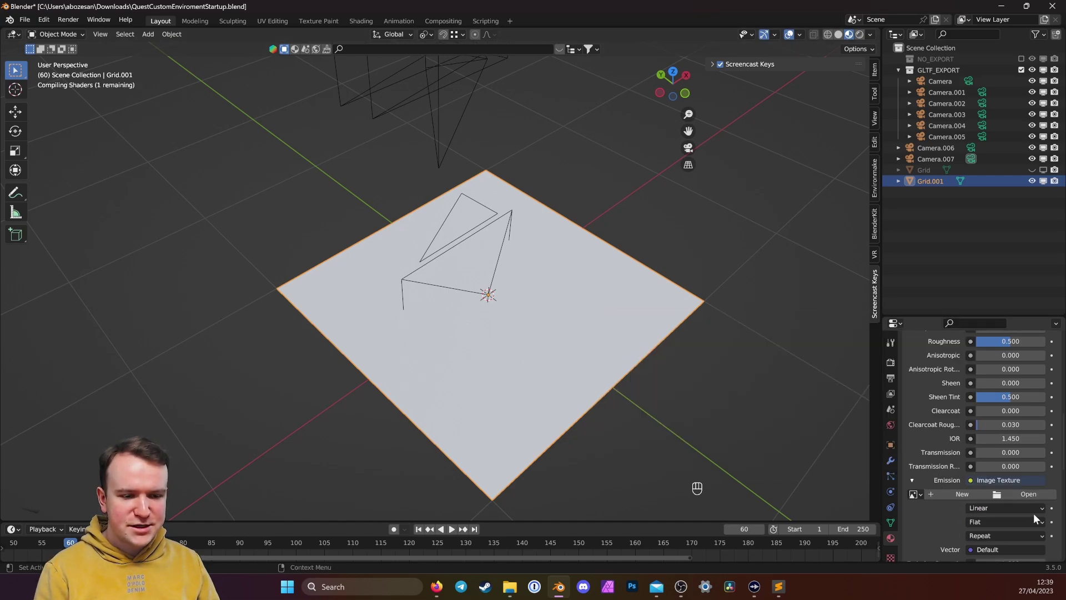
- Load Upscaled_VictorianMansion_2.png from the 360 Panoramas folder into the emission image texture
left_click(1025, 492)
scroll(321, 394, "down", 5)
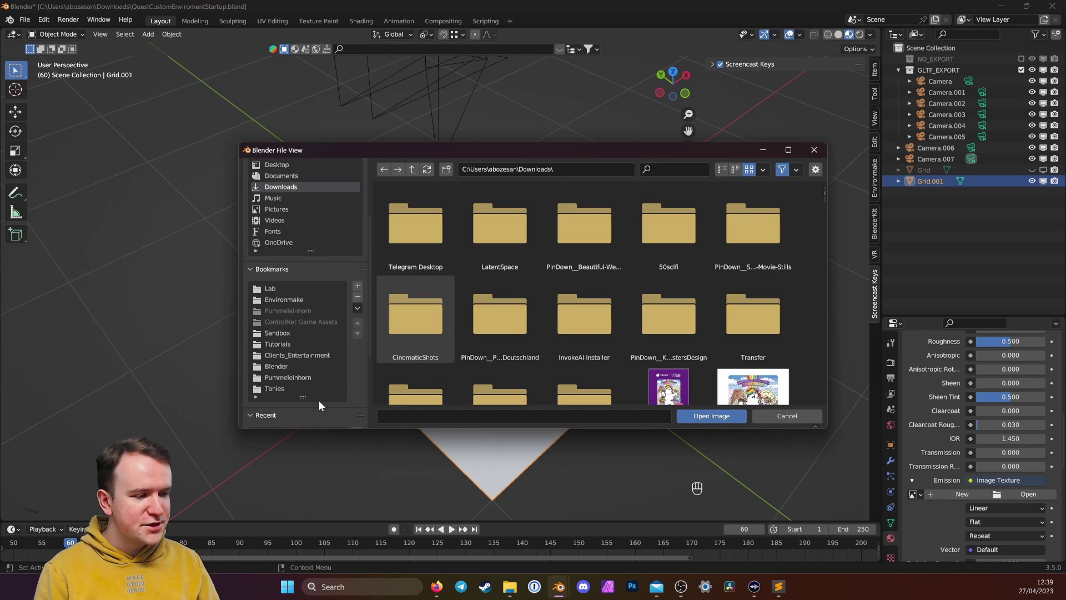
left_click(282, 411)
left_click(419, 248)
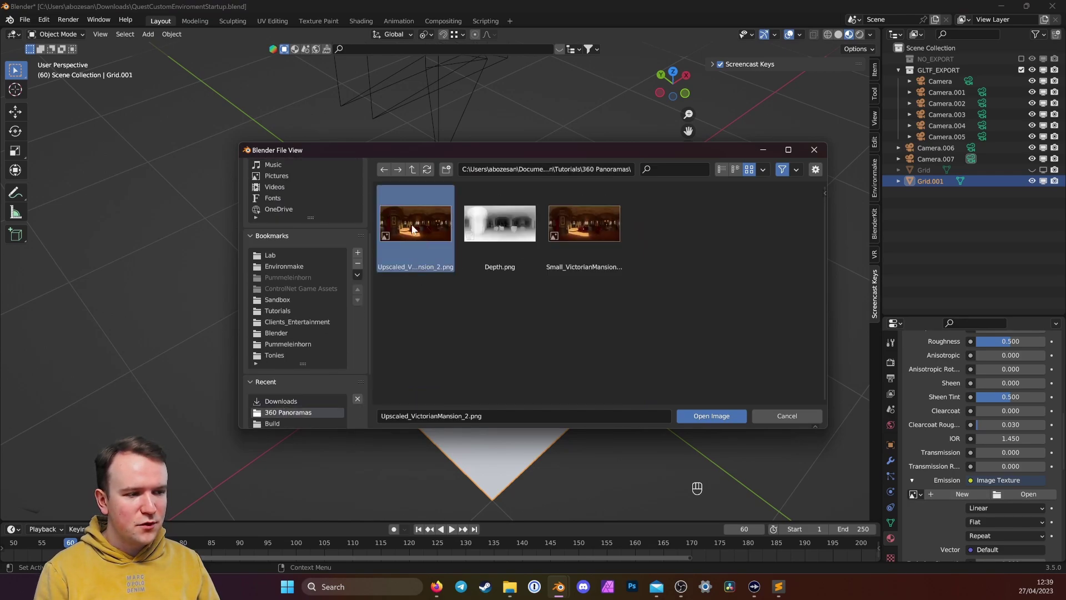
left_click(714, 417)
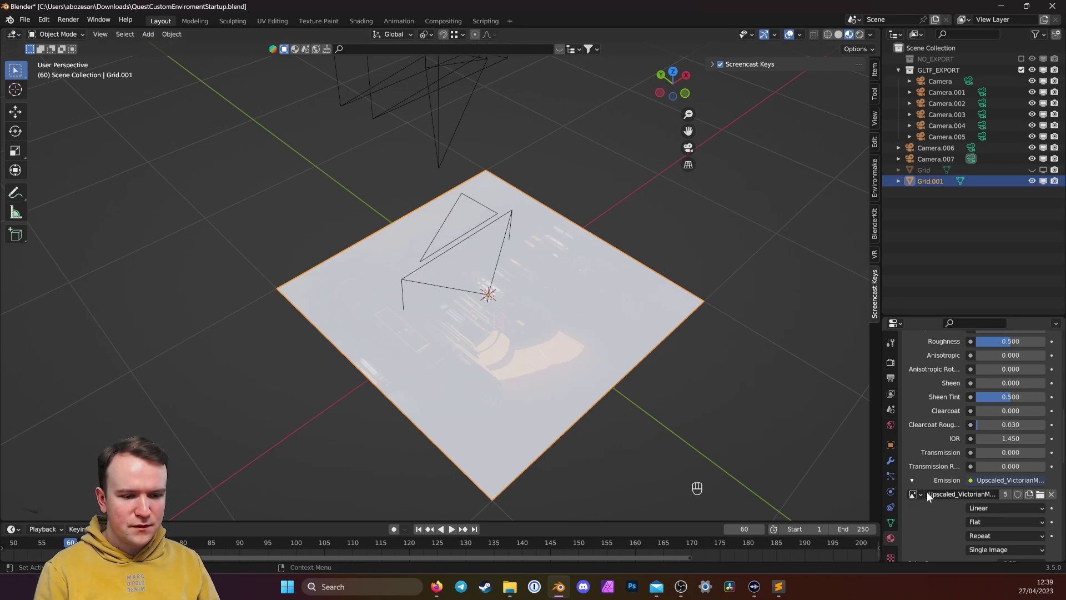
- Set the grid material's base color to black with a value of 0
scroll(956, 467, "up", 10)
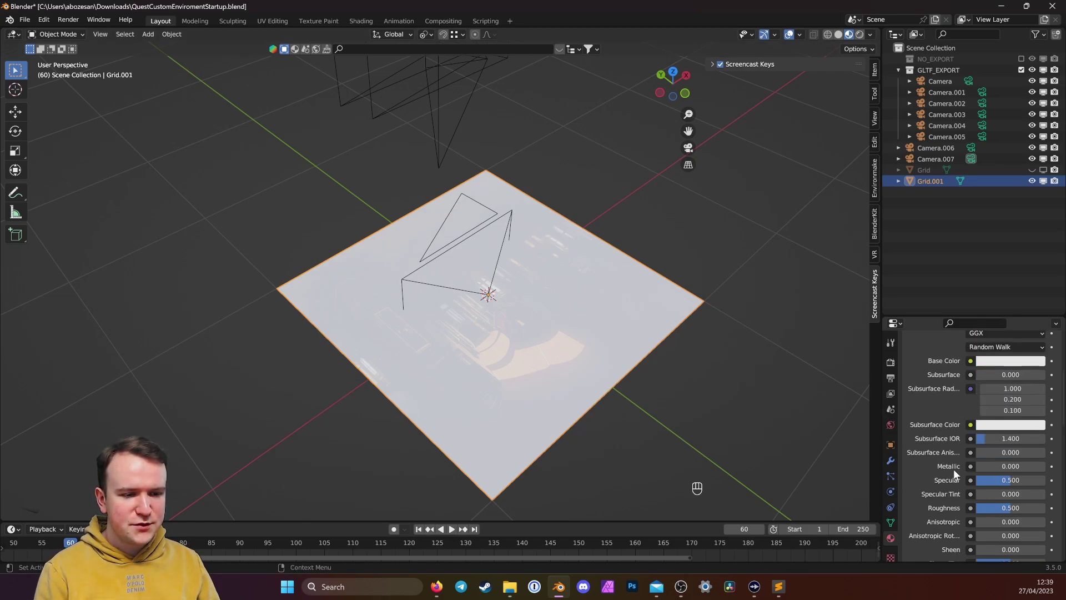
left_click(988, 450)
left_click_drag(1037, 337, 1036, 371)
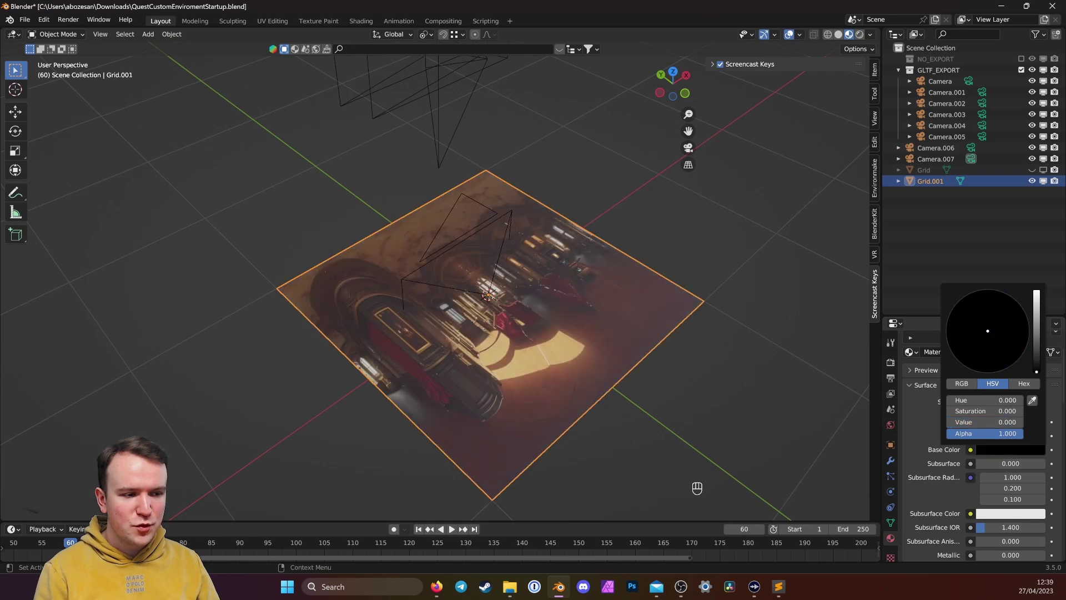
- Set the grid material's specular to 0 and its roughness to 1
scroll(932, 499, "down", 5)
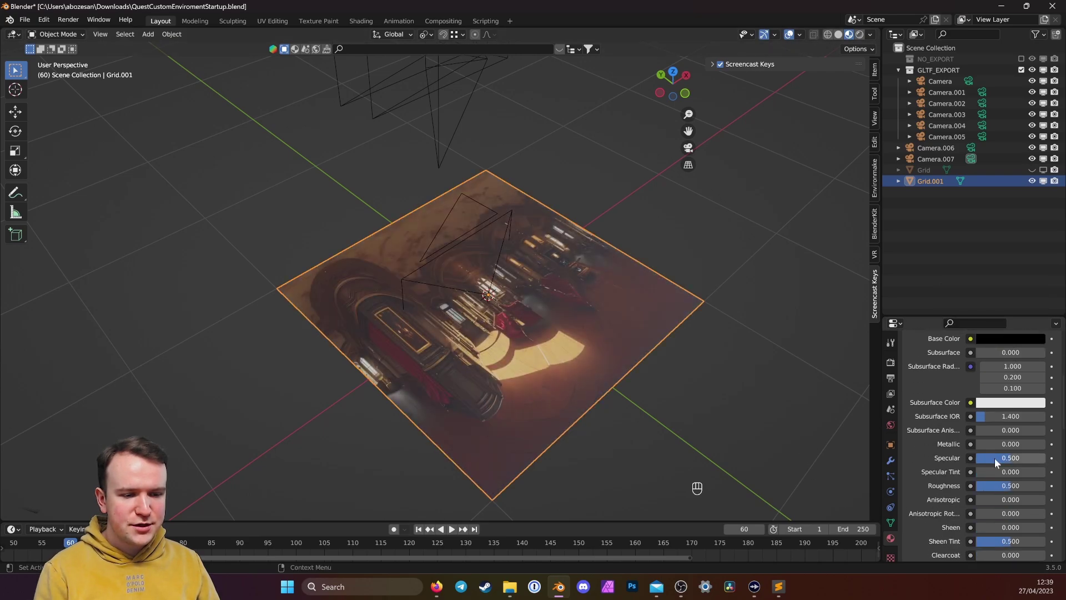
key("BackSpace")
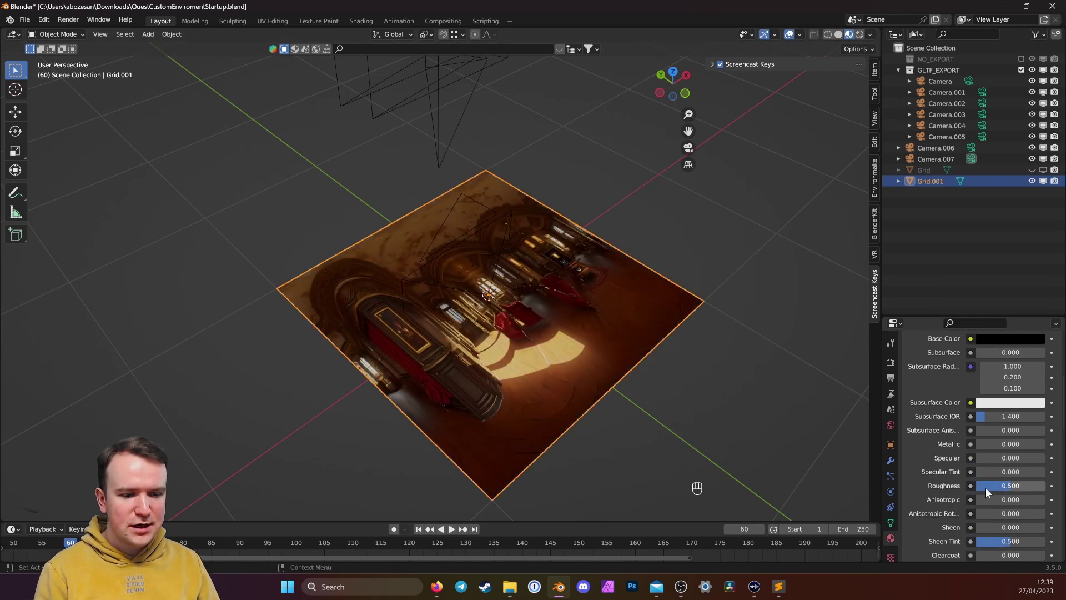
left_click(1011, 485)
type("1")
key("Return")
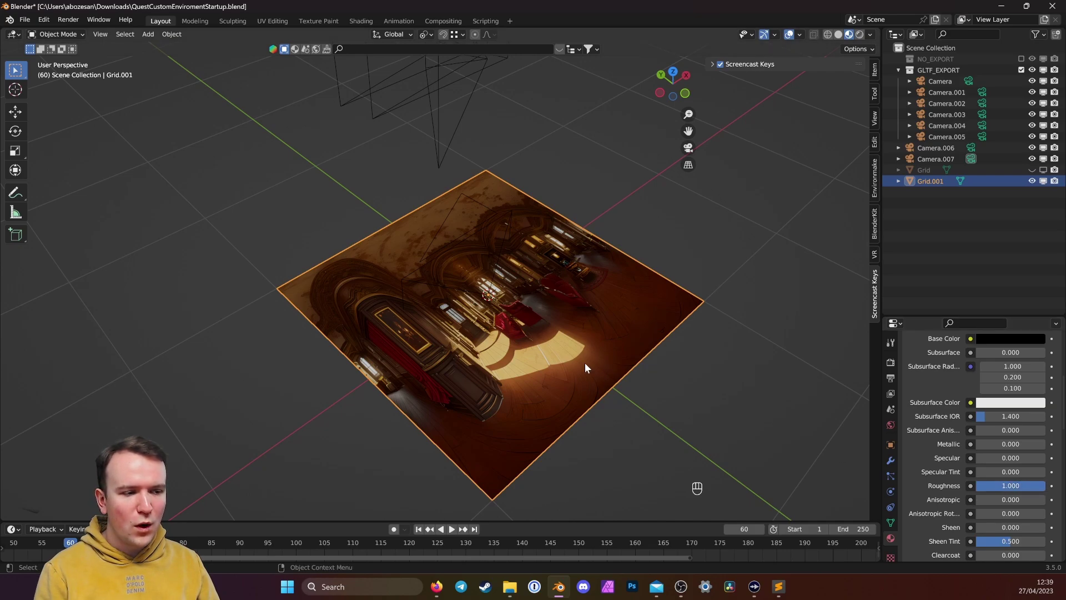
- From the front view, move all of the textured grid's vertices up 1 m along the global Z axis in Edit Mode
left_click_drag(585, 362, 633, 356)
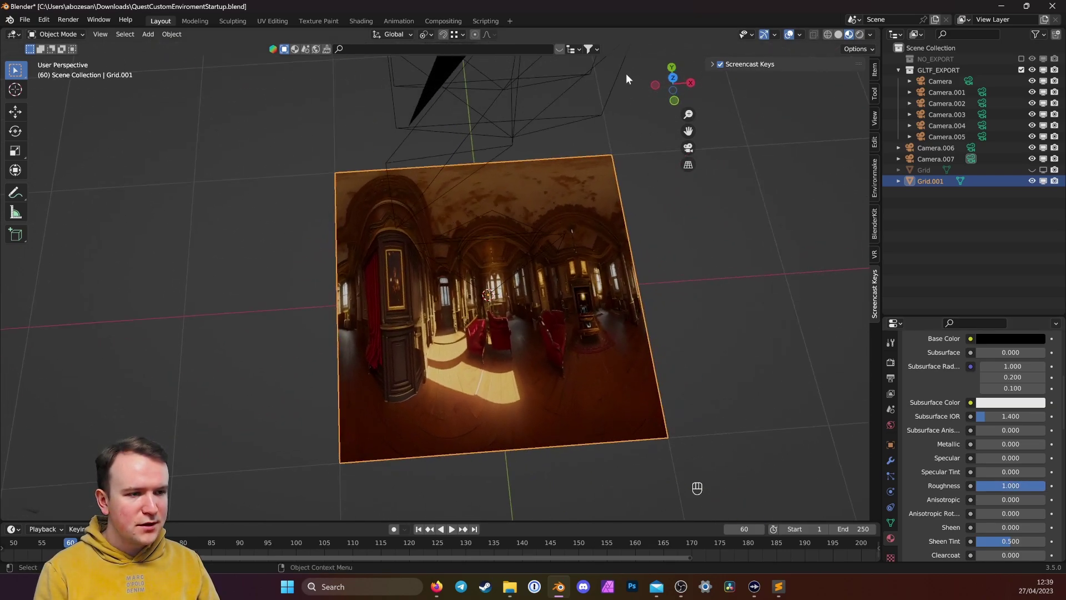
left_click(674, 101)
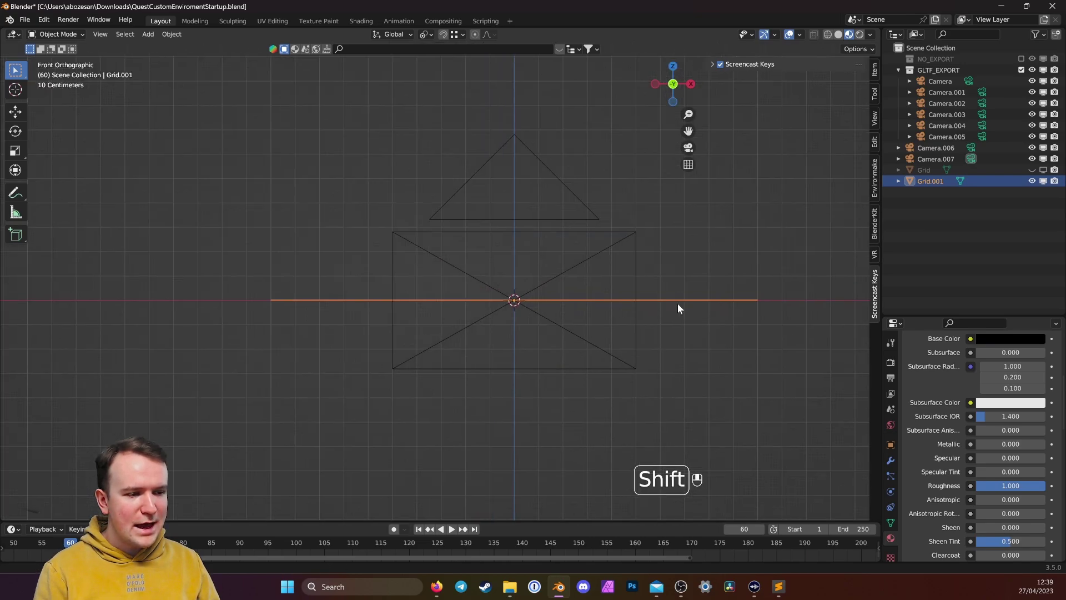
left_click_drag(678, 305, 624, 338)
key("Tab")
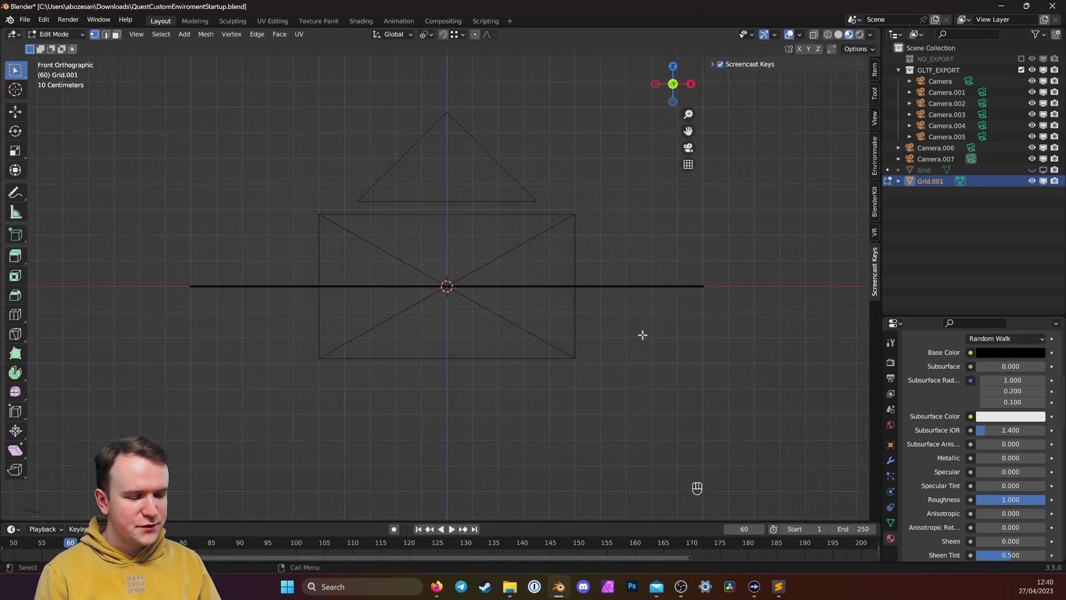
key("a")
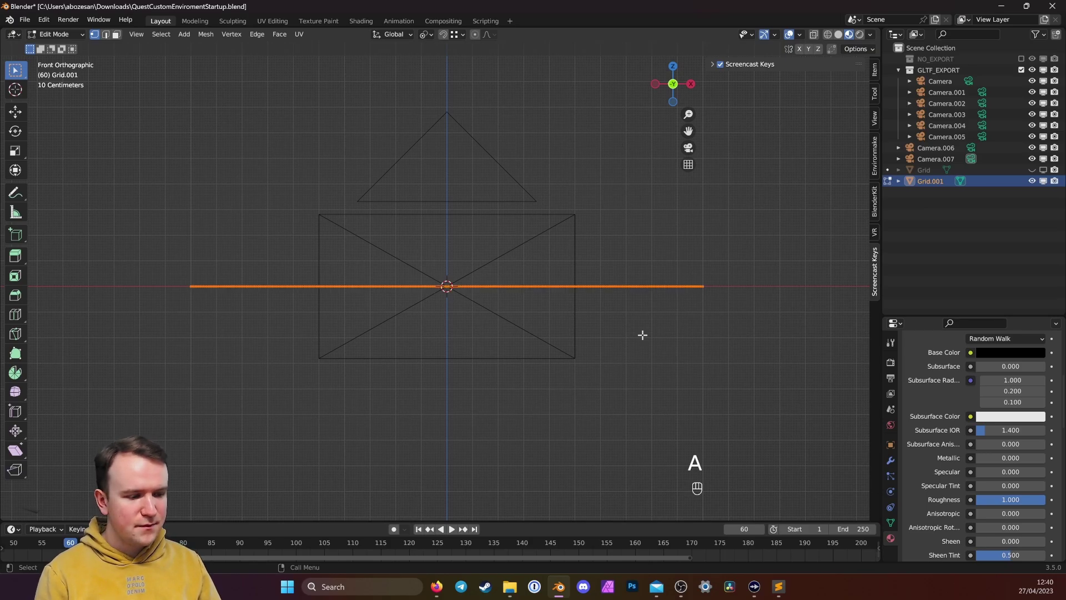
key("g")
key("z")
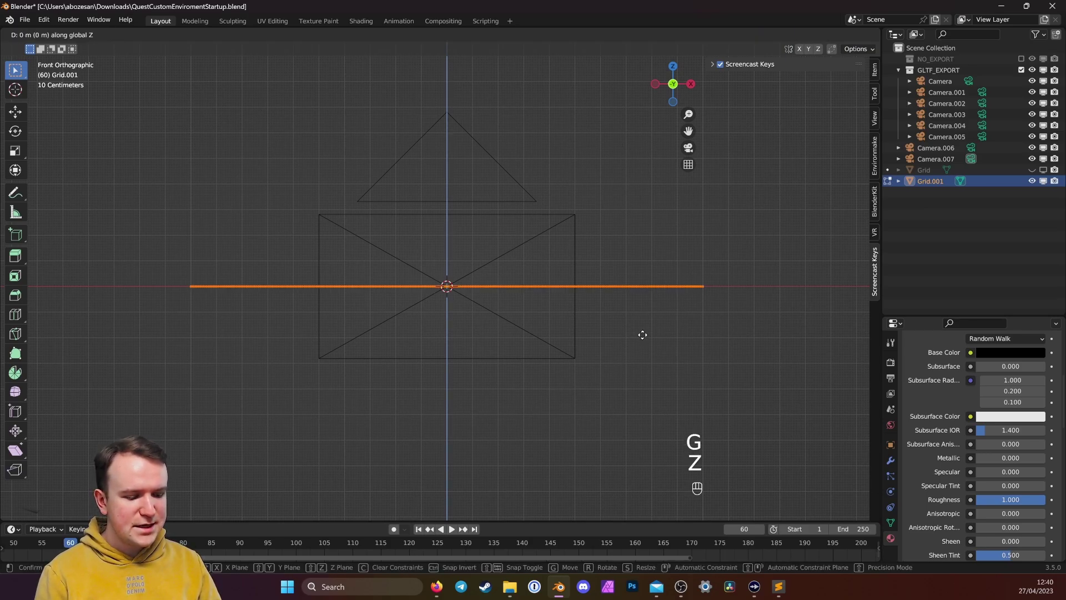
key("1")
key("Return")
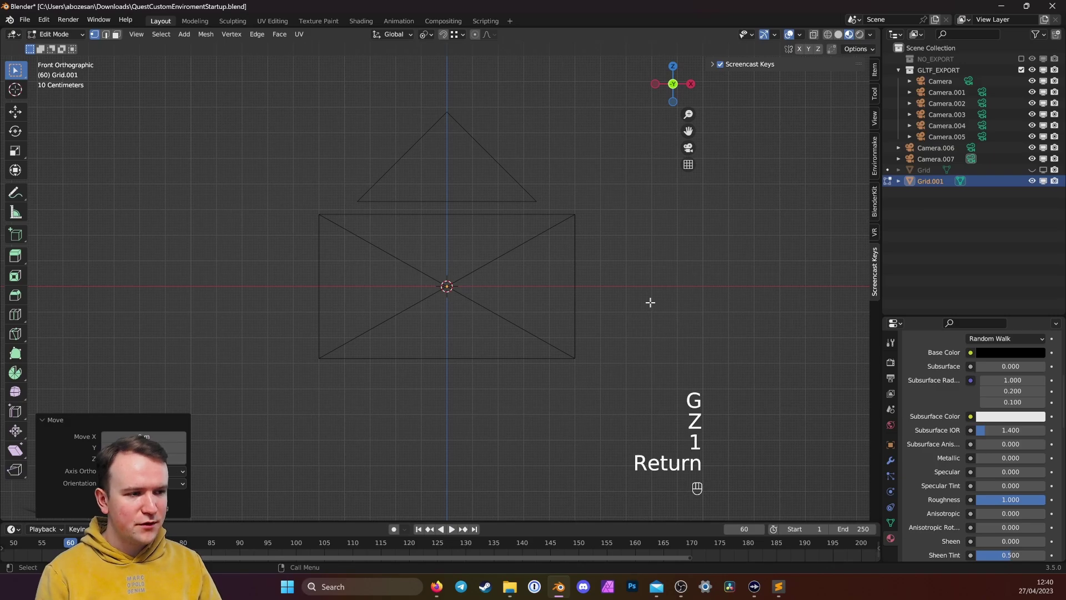
- Return to Object Mode and examine the raised grid and its panorama texture from several angles
scroll(611, 275, "down", 2)
left_click_drag(511, 154, 521, 314)
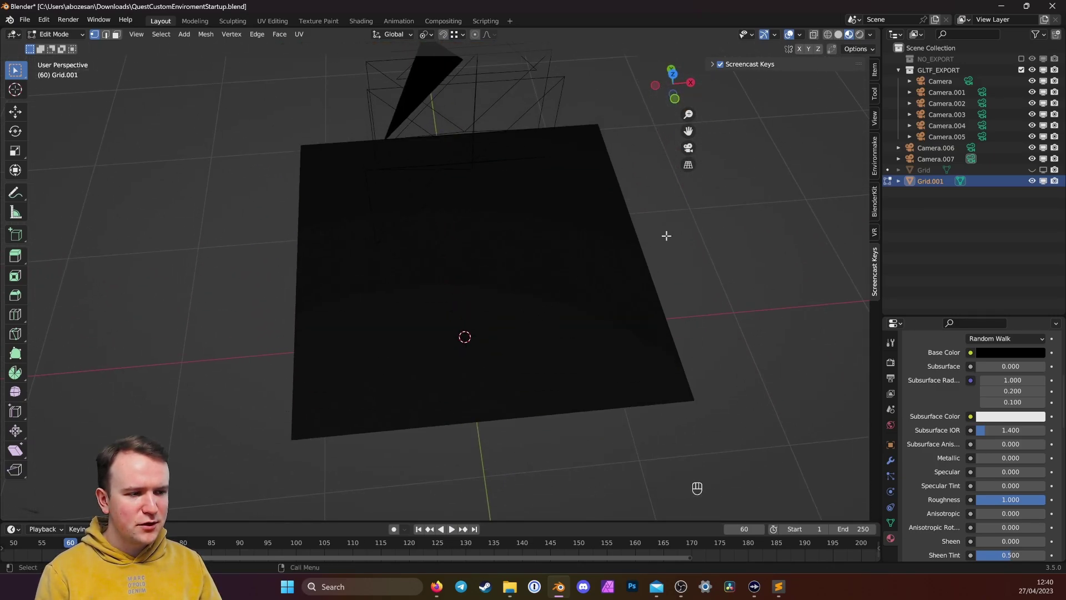
left_click_drag(666, 233, 662, 249)
scroll(663, 252, "up", 2)
scroll(661, 261, "up", 3)
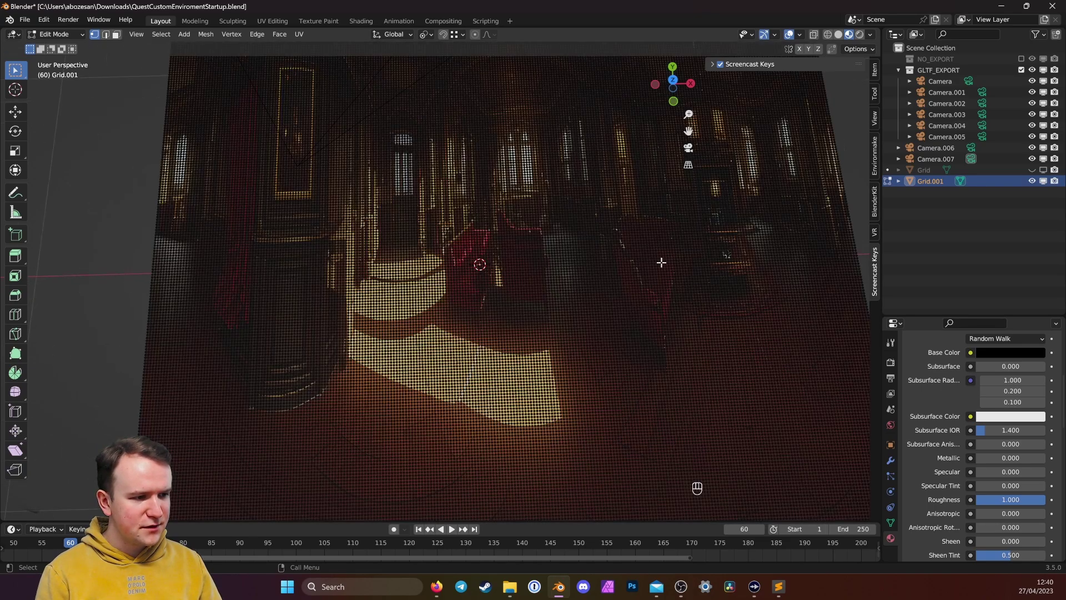
key("Tab")
scroll(678, 289, "down", 5)
left_click_drag(491, 241, 640, 244)
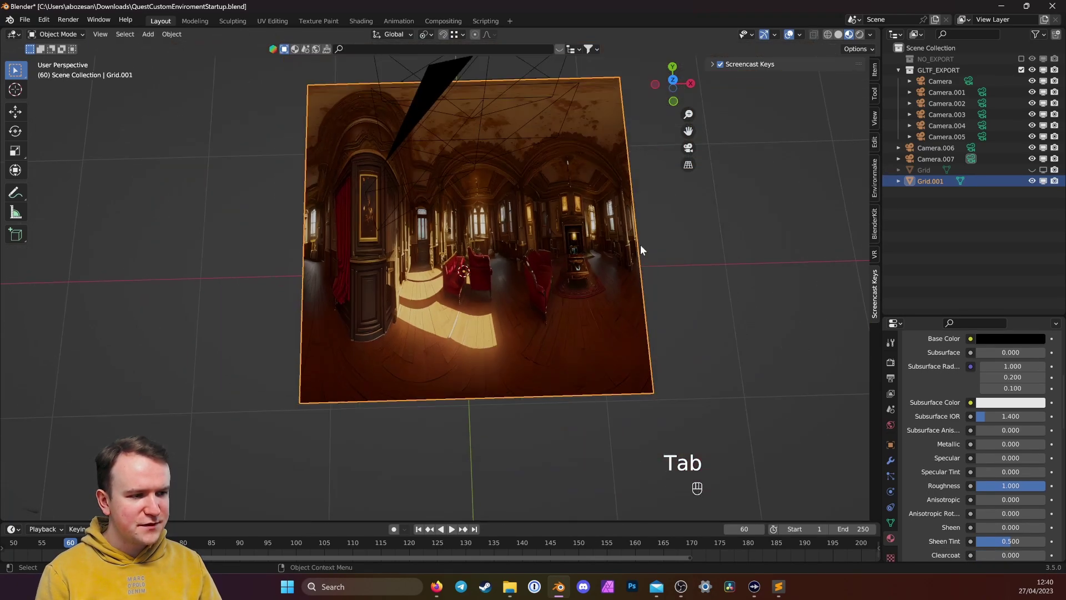
left_click_drag(469, 223, 586, 291)
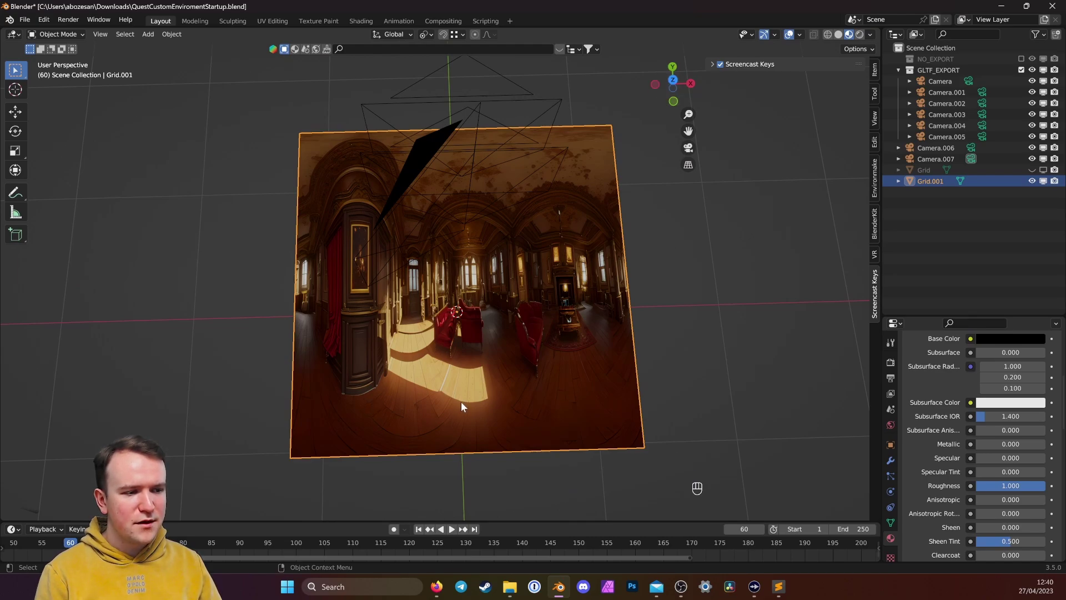
left_click_drag(461, 404, 534, 367)
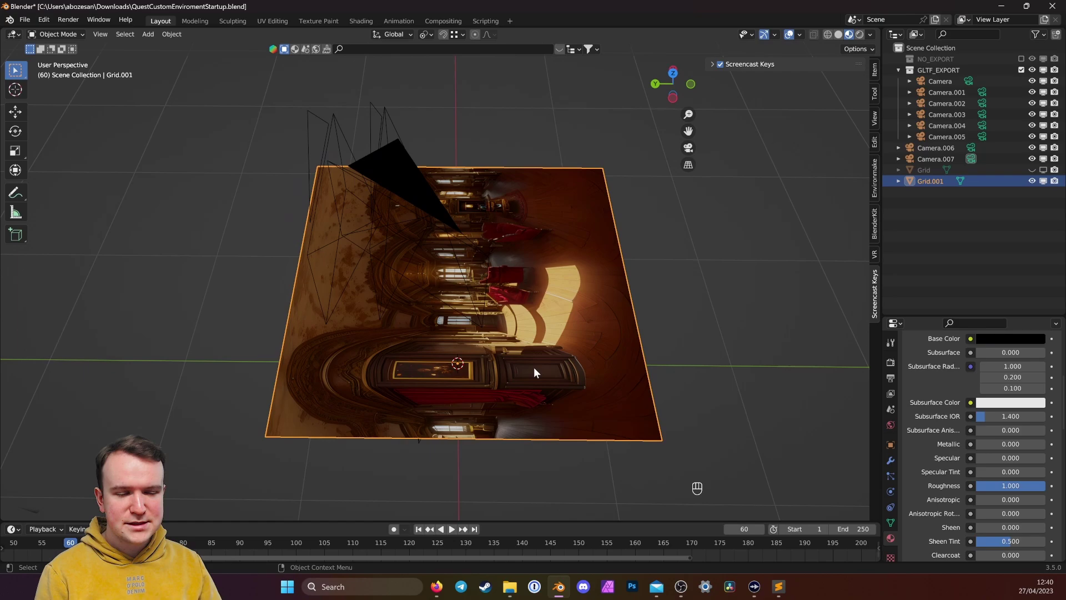
- In the left orthographic view, warp the whole grid mesh around the 3D cursor with a warp angle of 180°
left_click(671, 101)
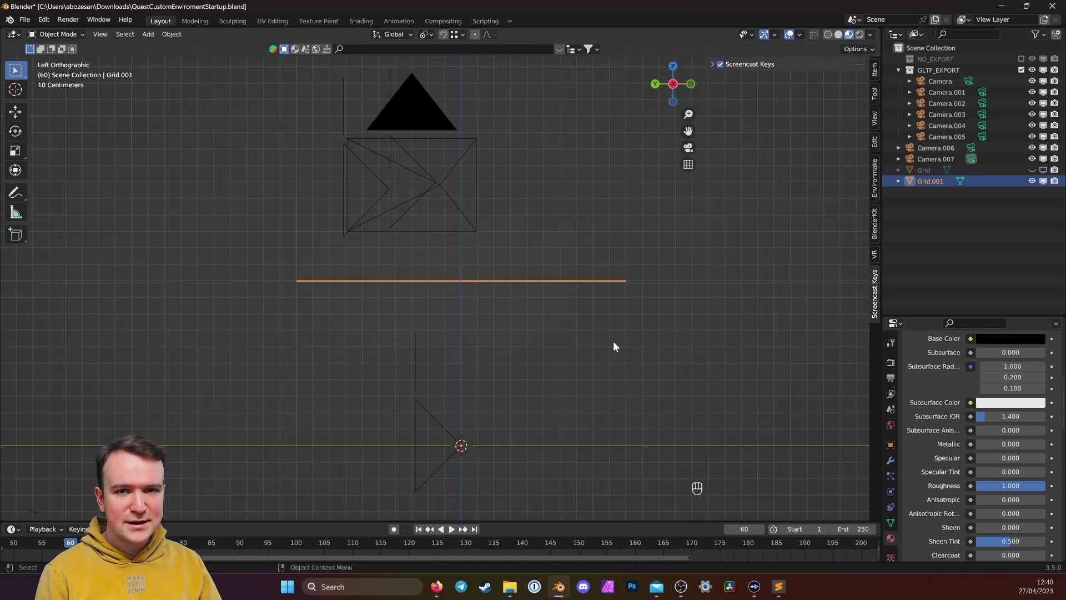
key("Tab")
left_click_drag(633, 366, 624, 254)
key("a")
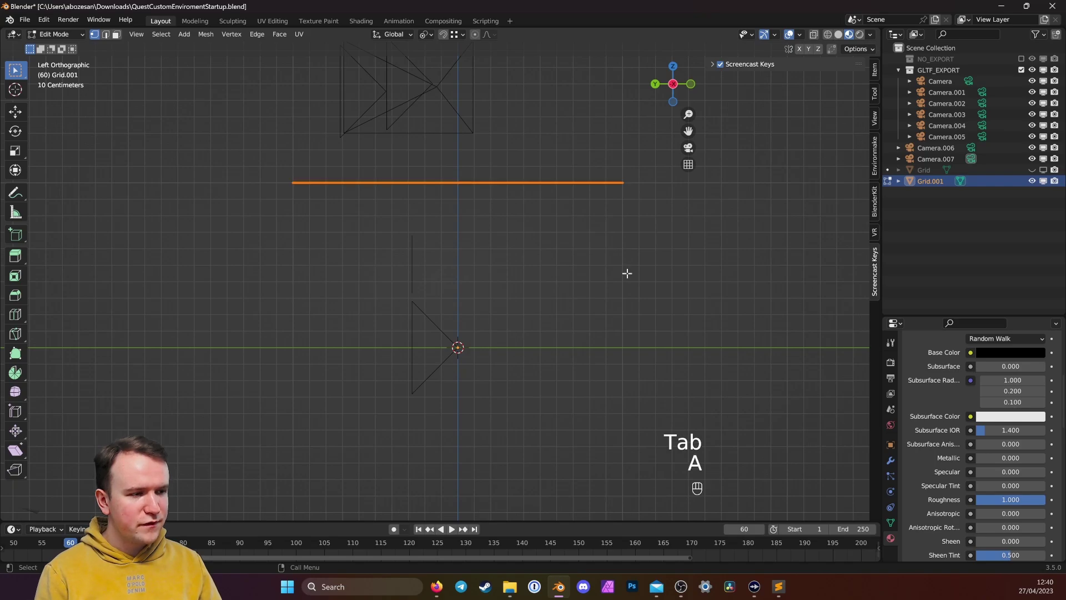
left_click(209, 34)
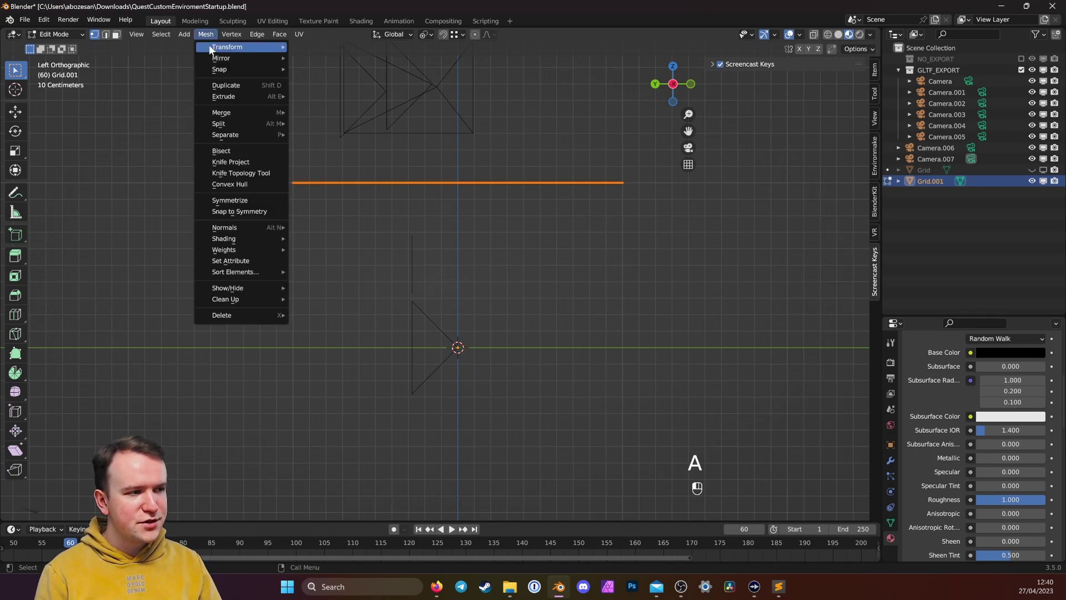
mouse_move(211, 47)
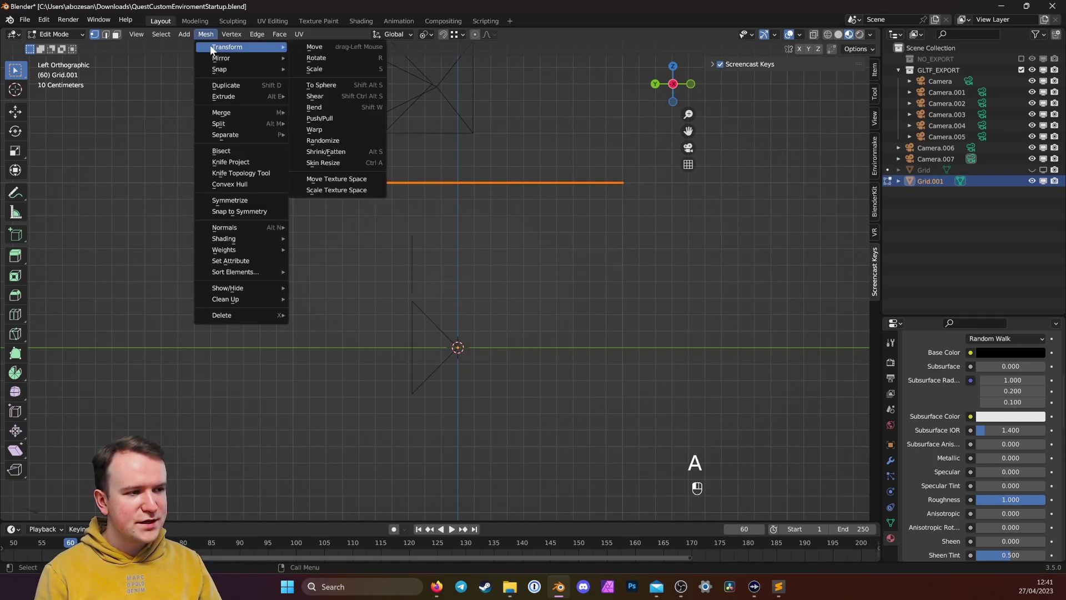
left_click(329, 129)
type("180")
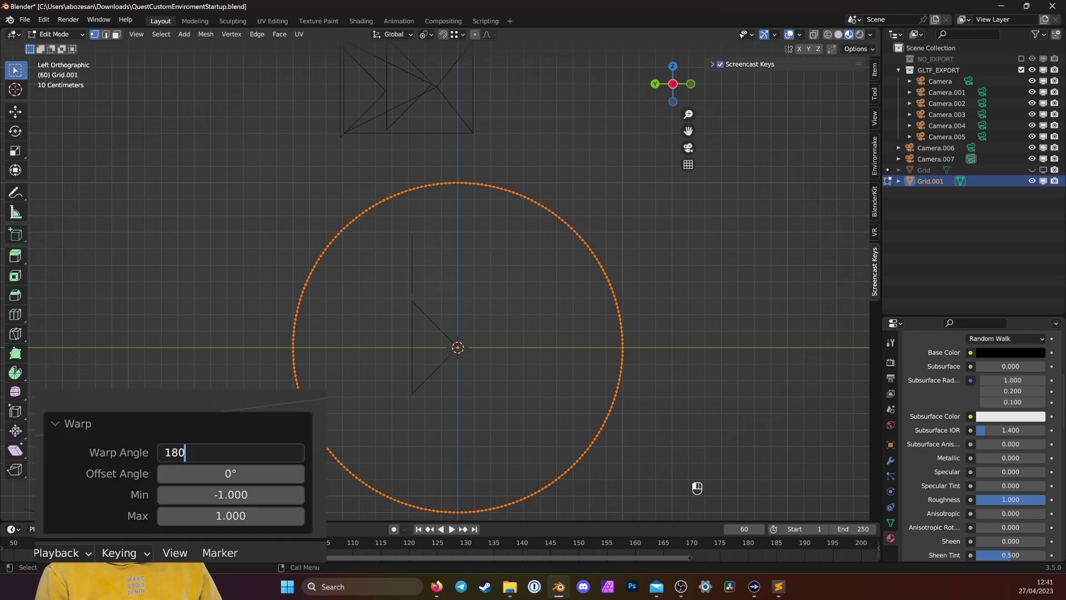
key("Return")
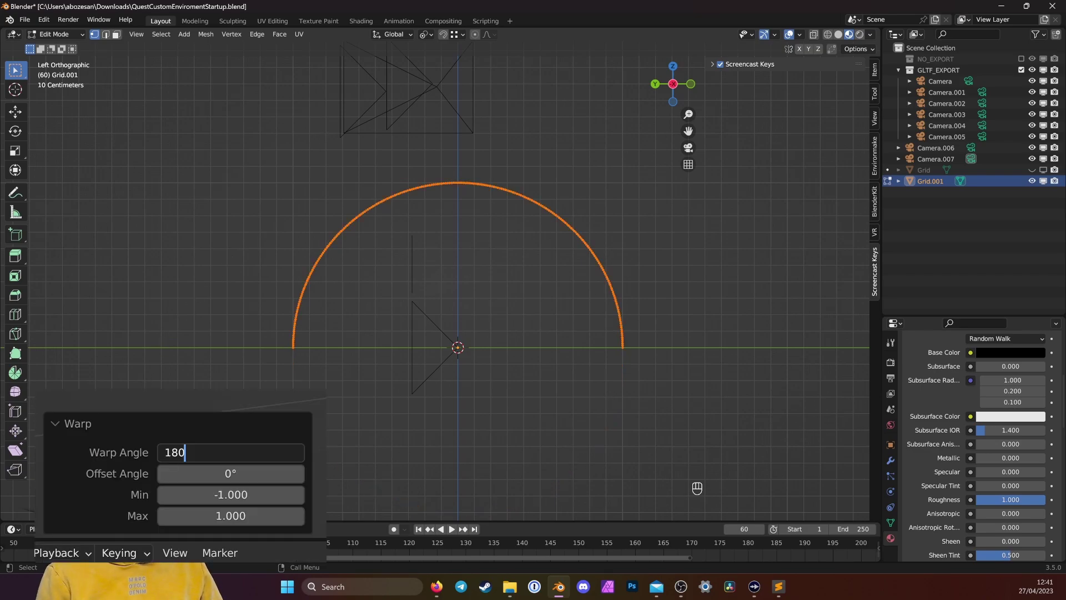
left_click(697, 221)
left_click_drag(697, 222, 594, 340)
key("Tab")
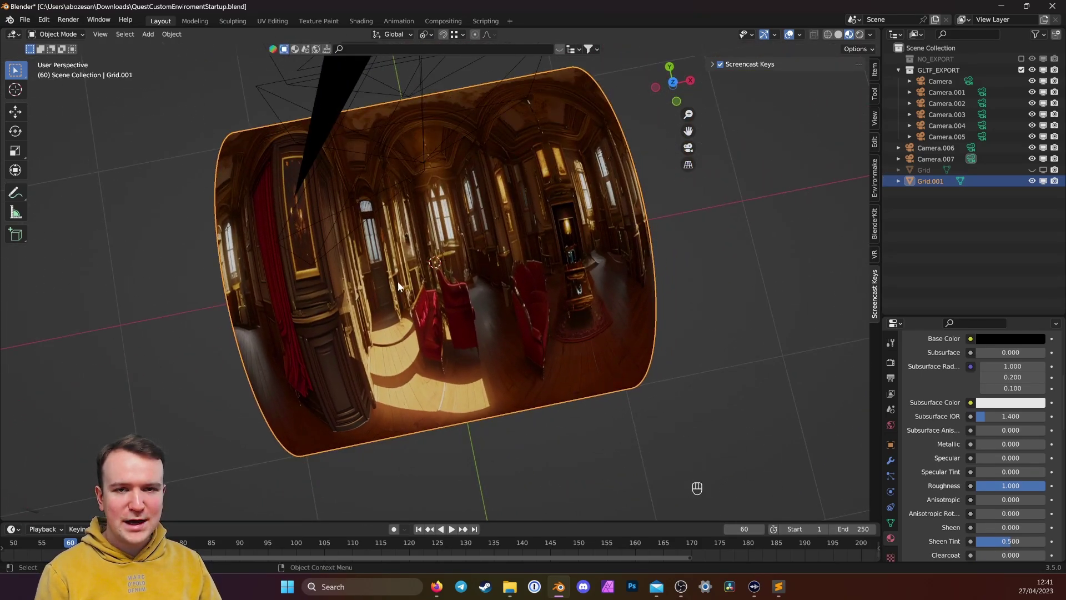
- In the front orthographic view, warp the half-cylinder mesh with a warp angle of 360° to form a sphere
left_click_drag(484, 325, 617, 285)
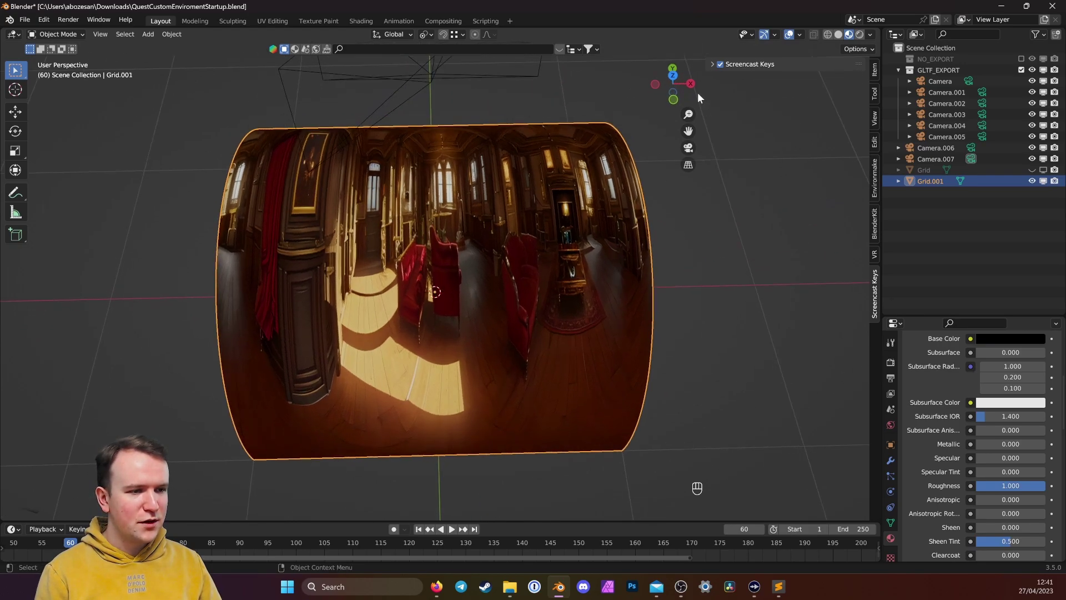
left_click(673, 101)
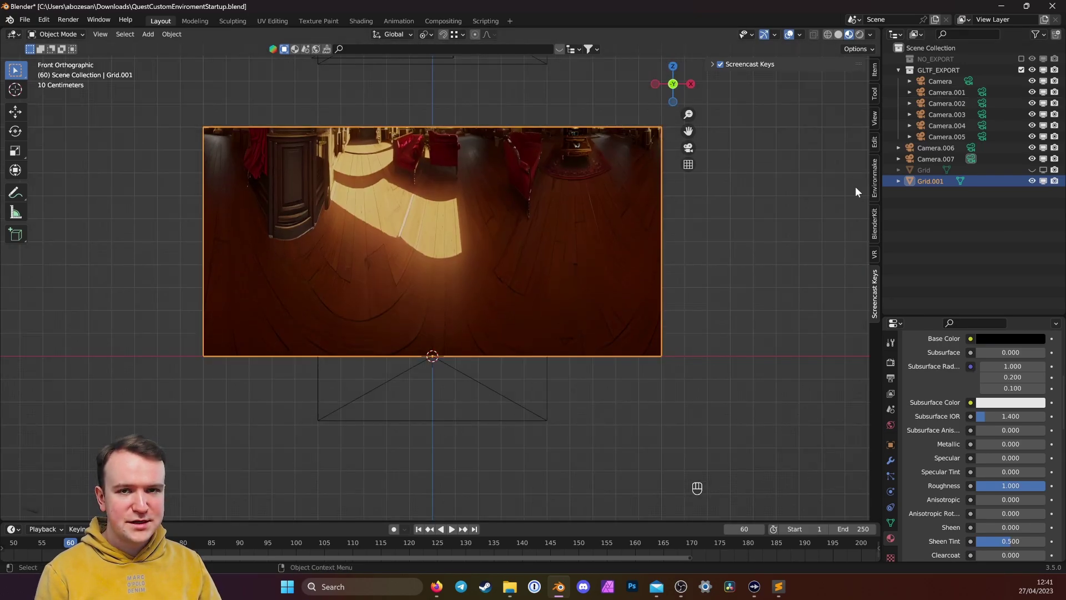
key("Tab")
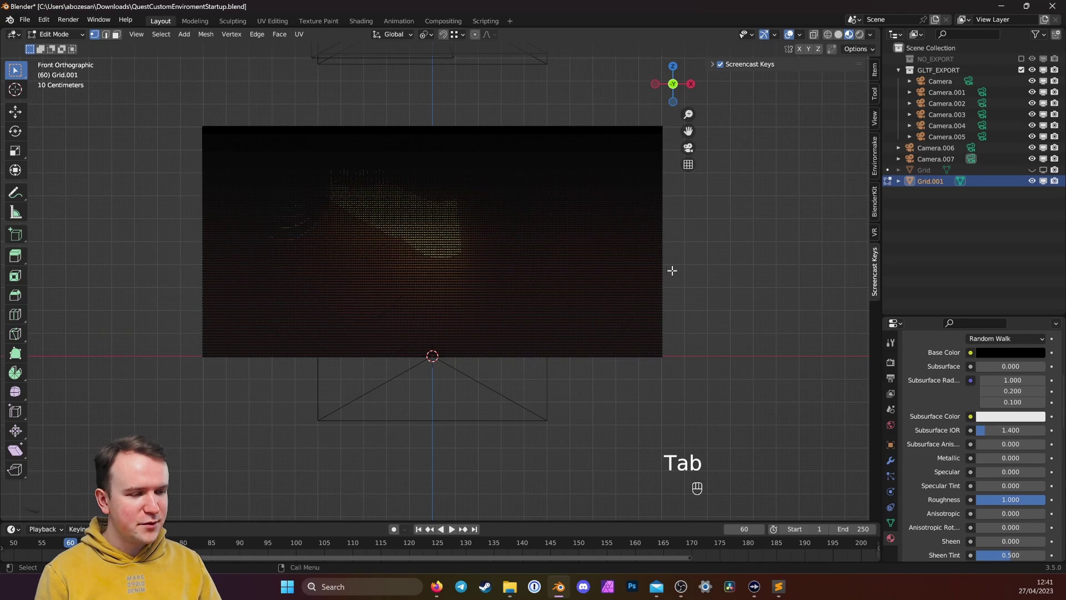
key("a")
left_click(205, 34)
mouse_move(205, 48)
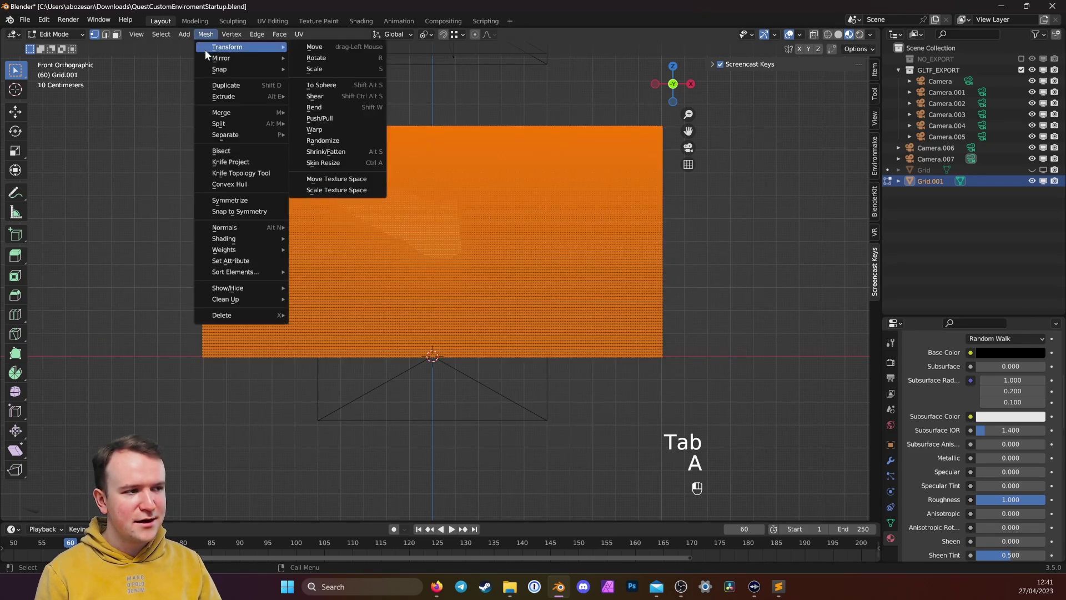
left_click(319, 128)
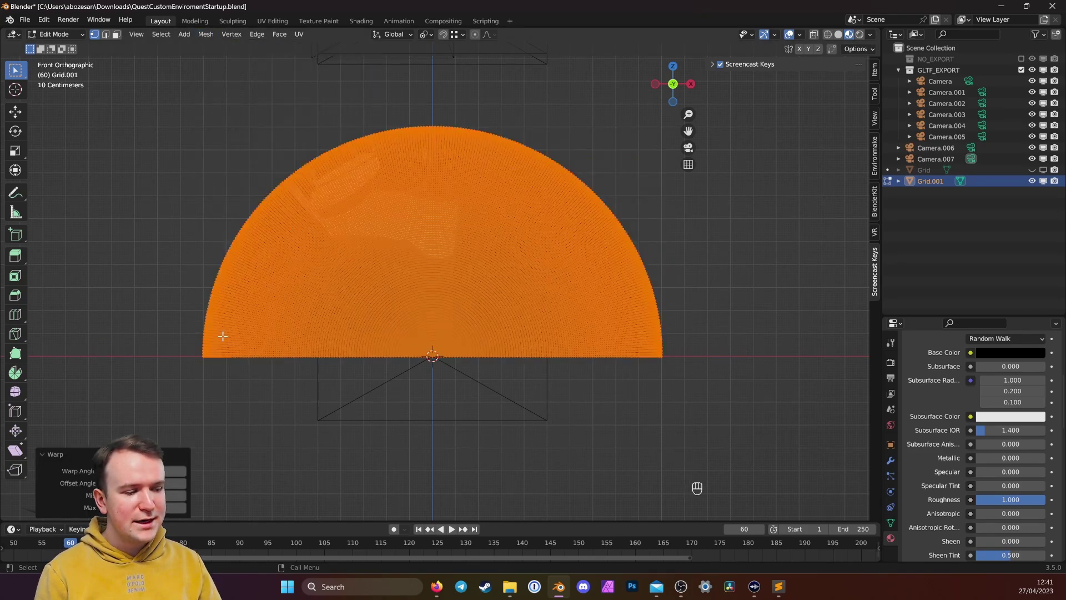
left_click(139, 471)
type("360")
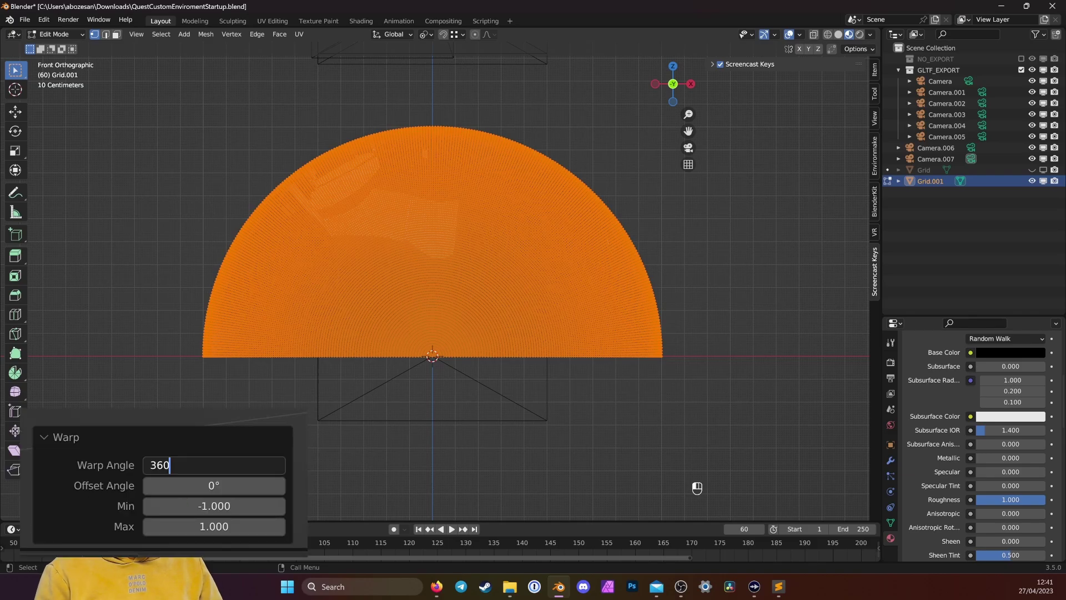
key("Return")
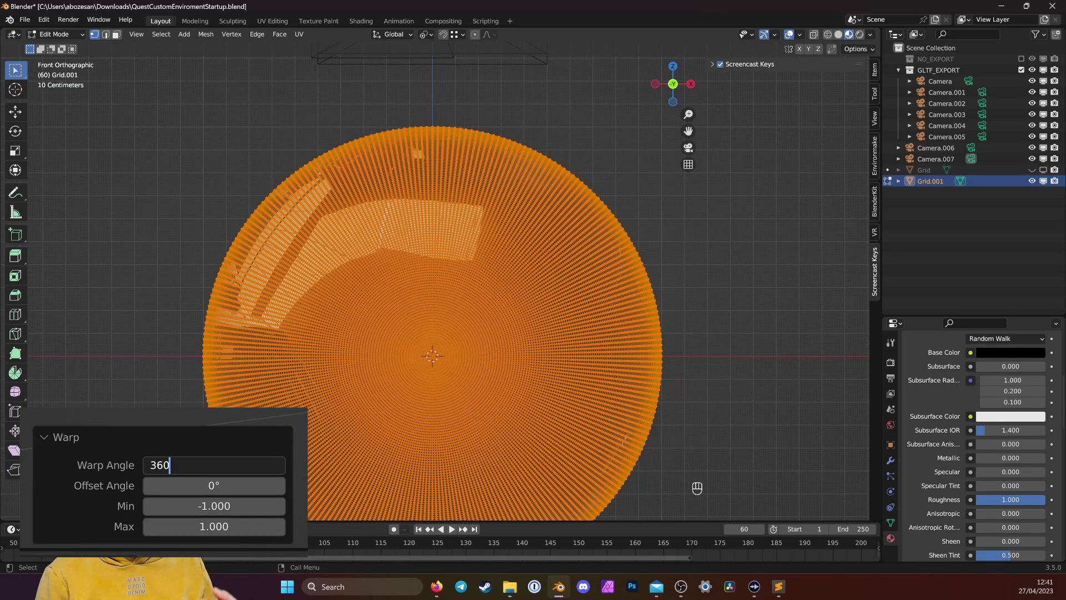
key("Tab")
- Rotate the panorama sphere 90° around the global X axis and check the upright room from outside
left_click_drag(566, 190, 303, 168)
left_click(677, 90)
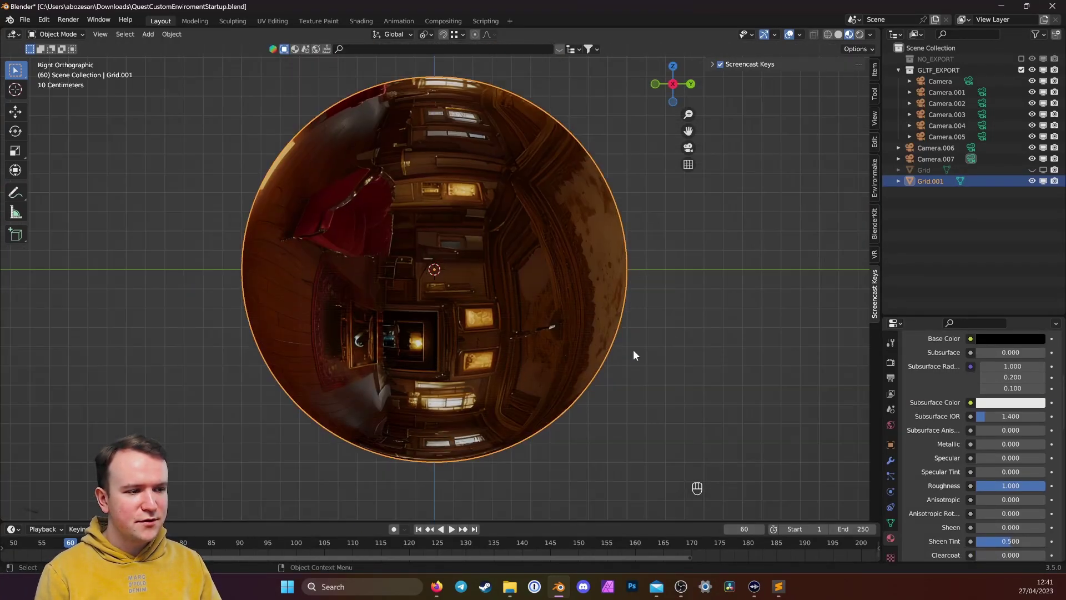
key("r")
key("x")
key("9")
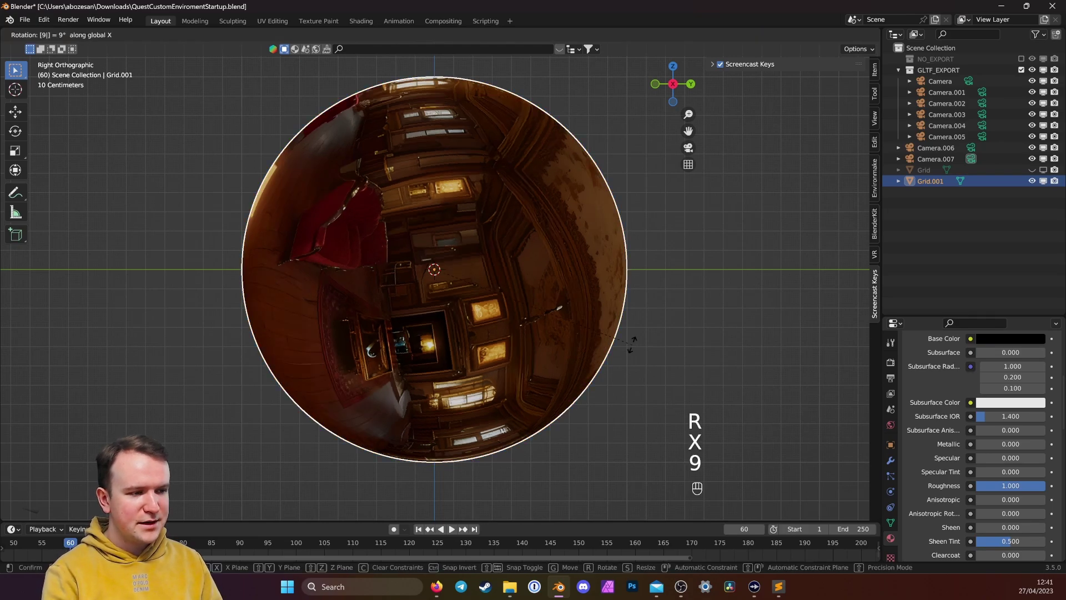
key("0")
key("Return")
left_click_drag(624, 348, 691, 354)
left_click_drag(694, 287, 596, 291)
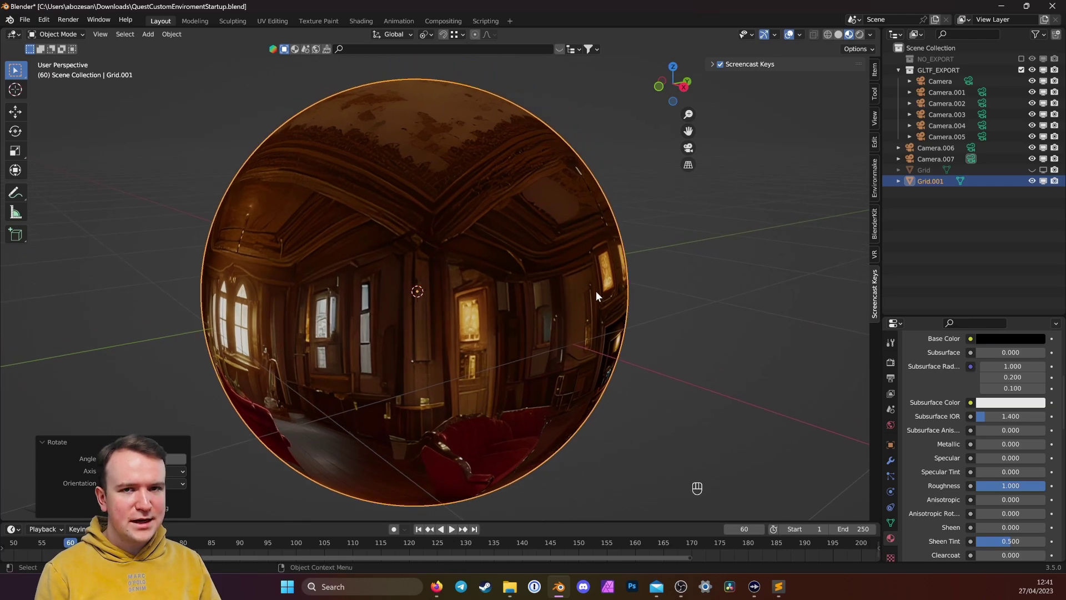
left_click_drag(466, 207, 574, 242)
scroll(598, 274, "down", 2)
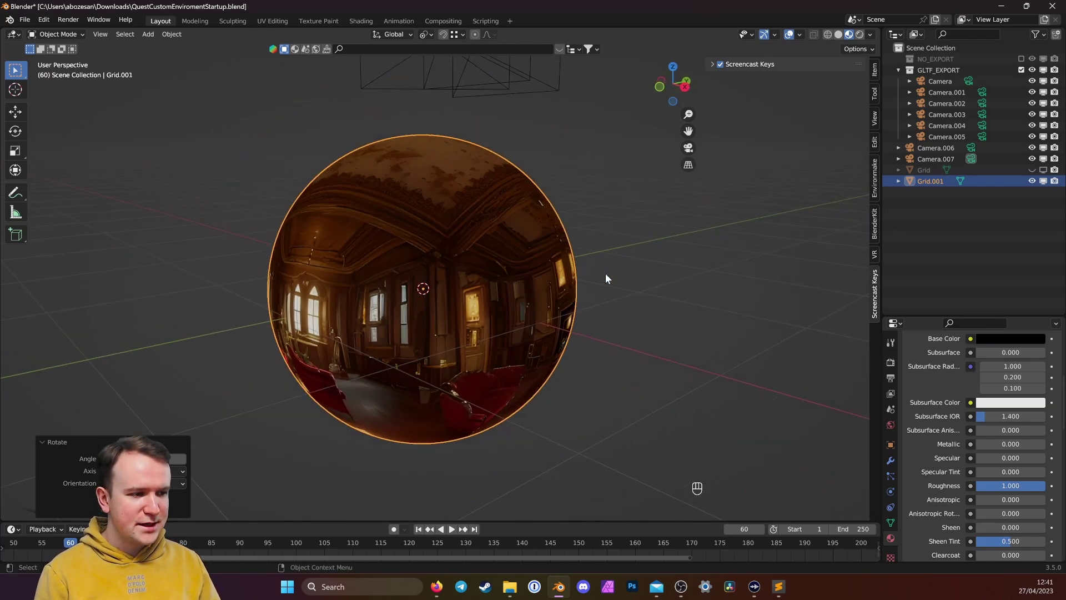
scroll(605, 279, "up", 1)
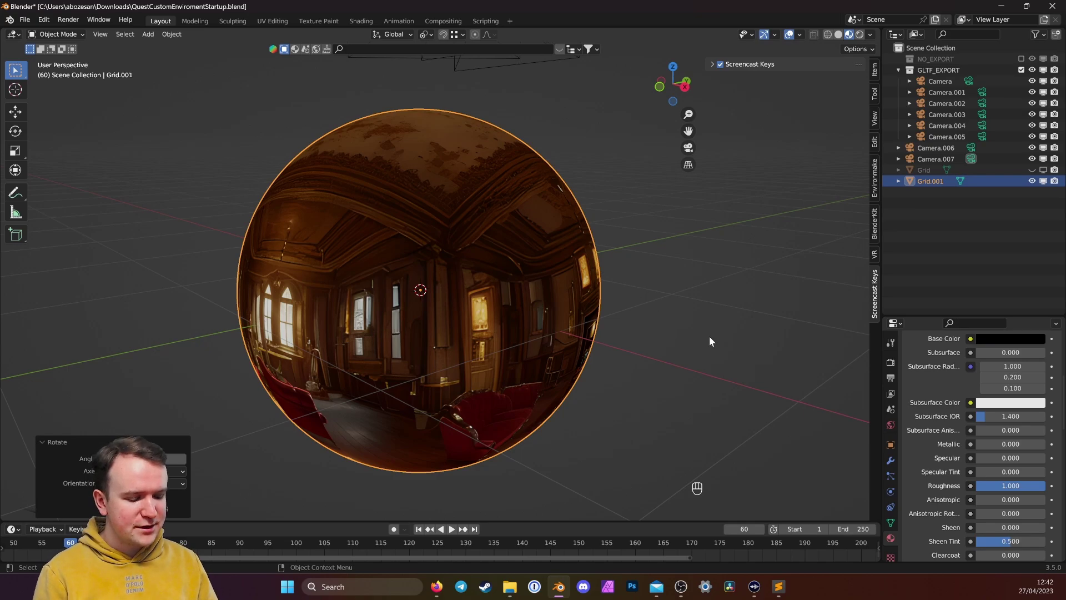
- Turn on the Face Orientation overlay and select the panorama sphere
left_click(800, 34)
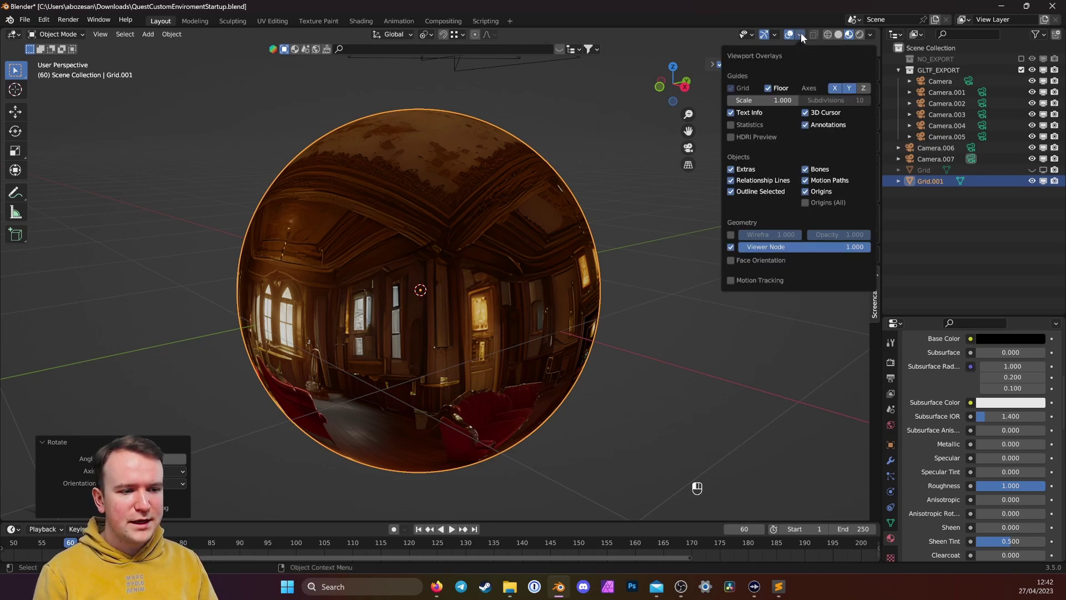
left_click(730, 260)
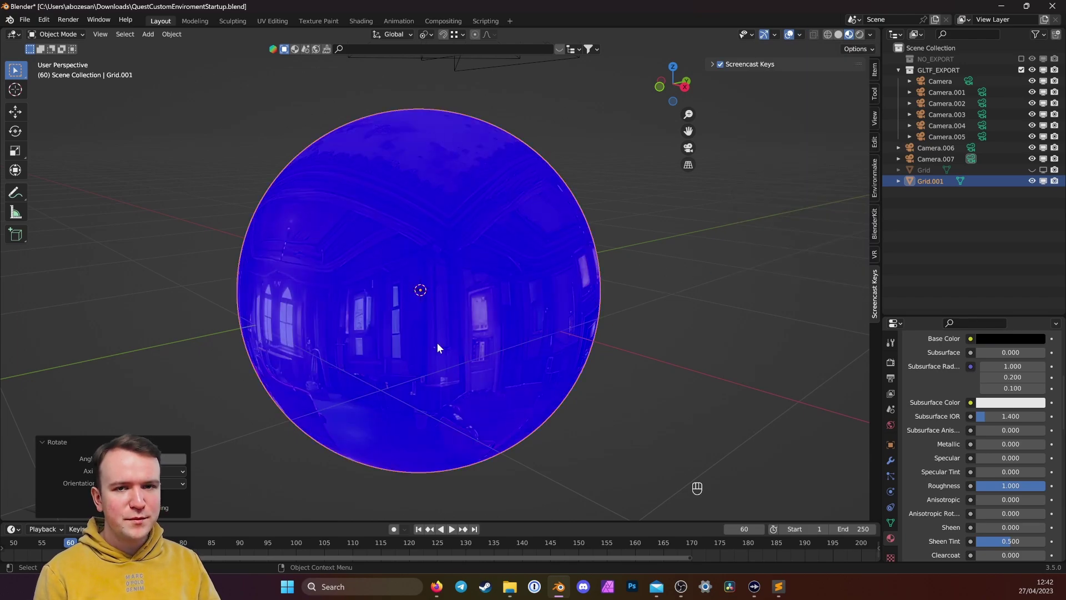
left_click(671, 280)
left_click(552, 238)
- Flip the normals of all faces on the panorama sphere and turn off the Face Orientation overlay
key("Tab")
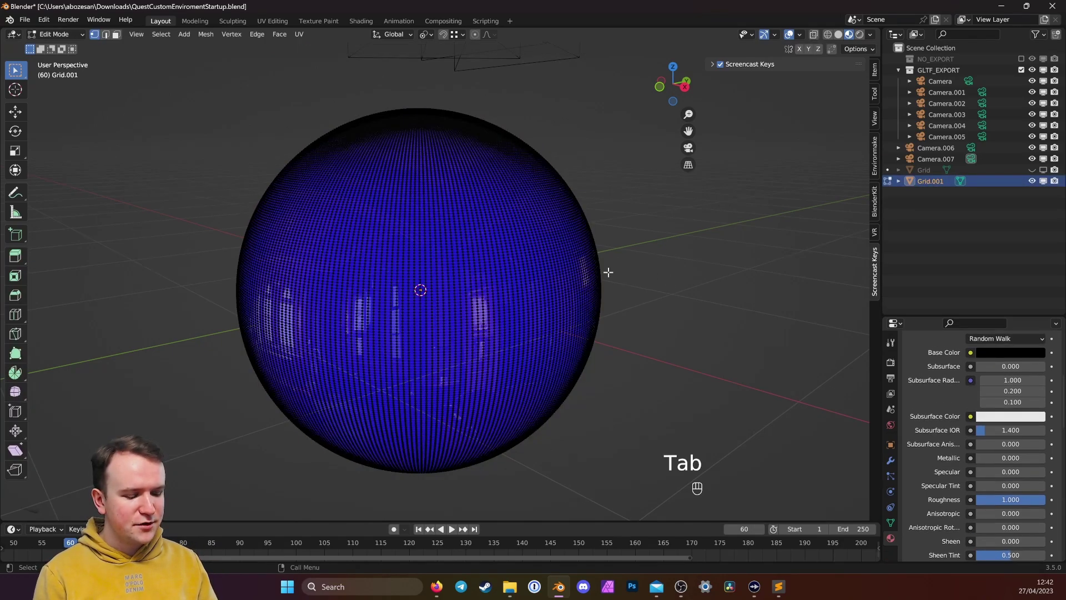
key("a")
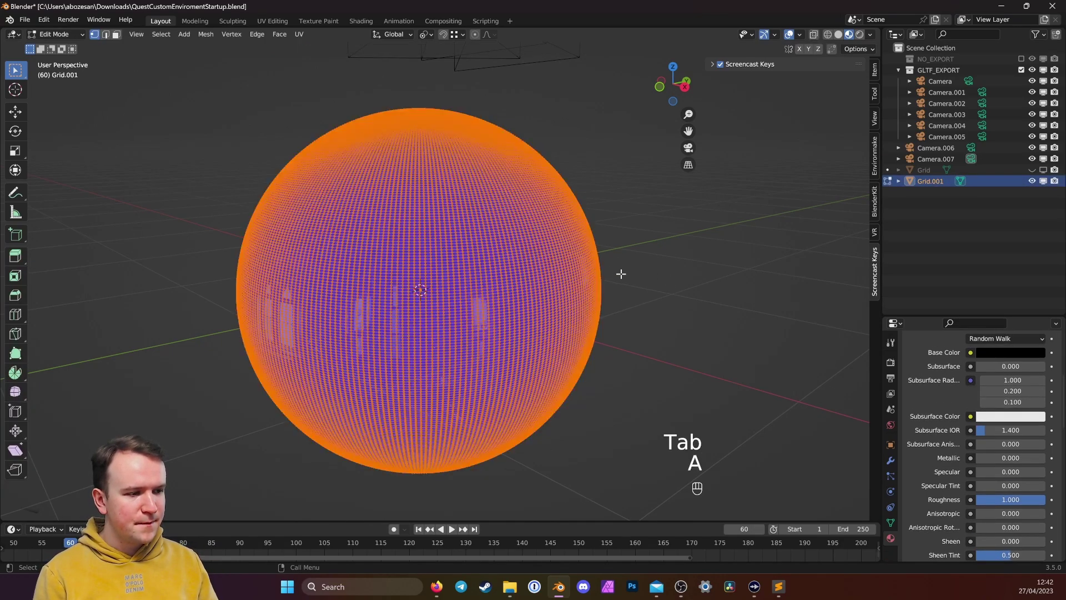
left_click(209, 34)
mouse_move(228, 228)
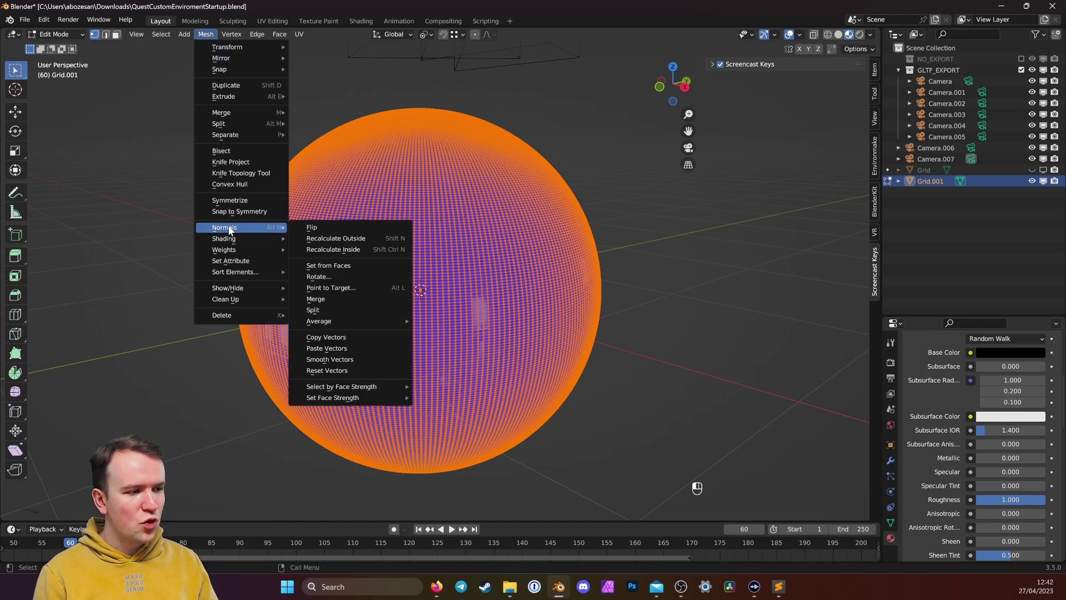
left_click(302, 227)
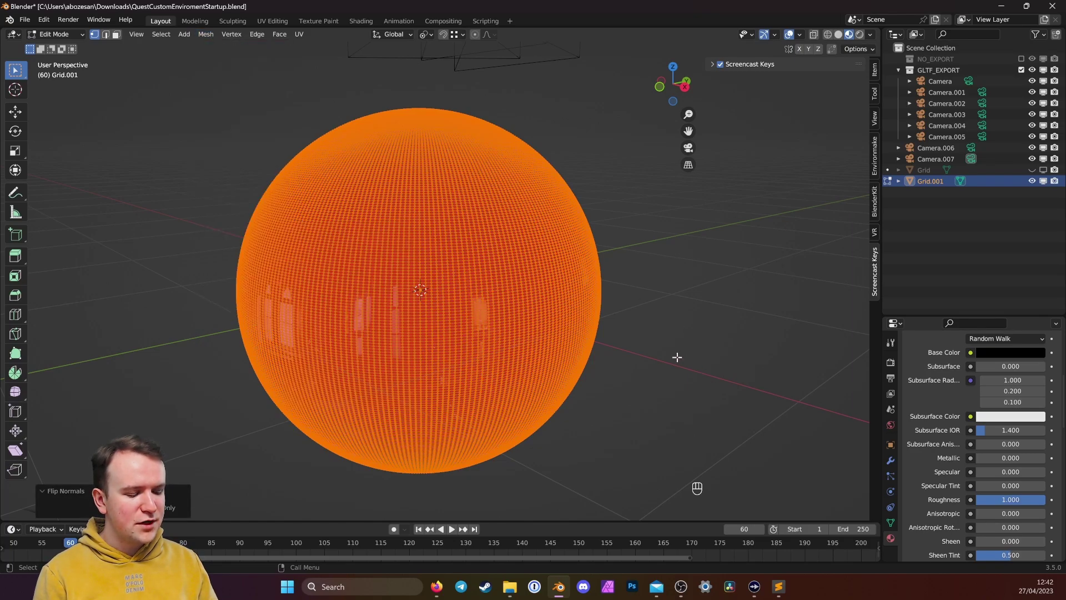
key("Tab")
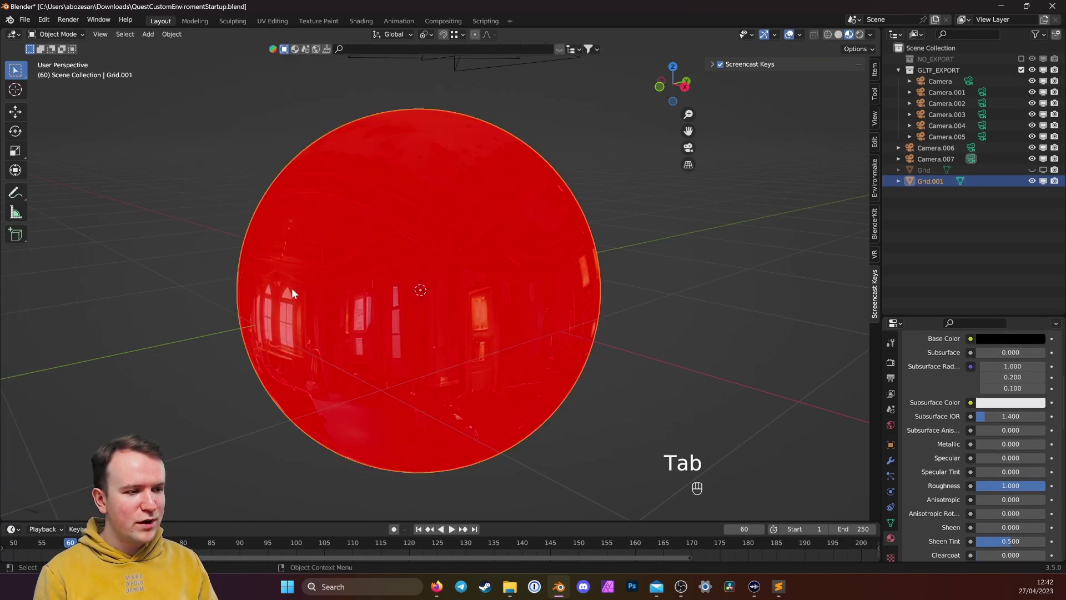
left_click(800, 35)
left_click(731, 260)
- Enable Backface Culling in the panorama material's viewport display settings and check the room through the sphere from several angles
left_click_drag(420, 320, 722, 372)
scroll(931, 478, "down", 15)
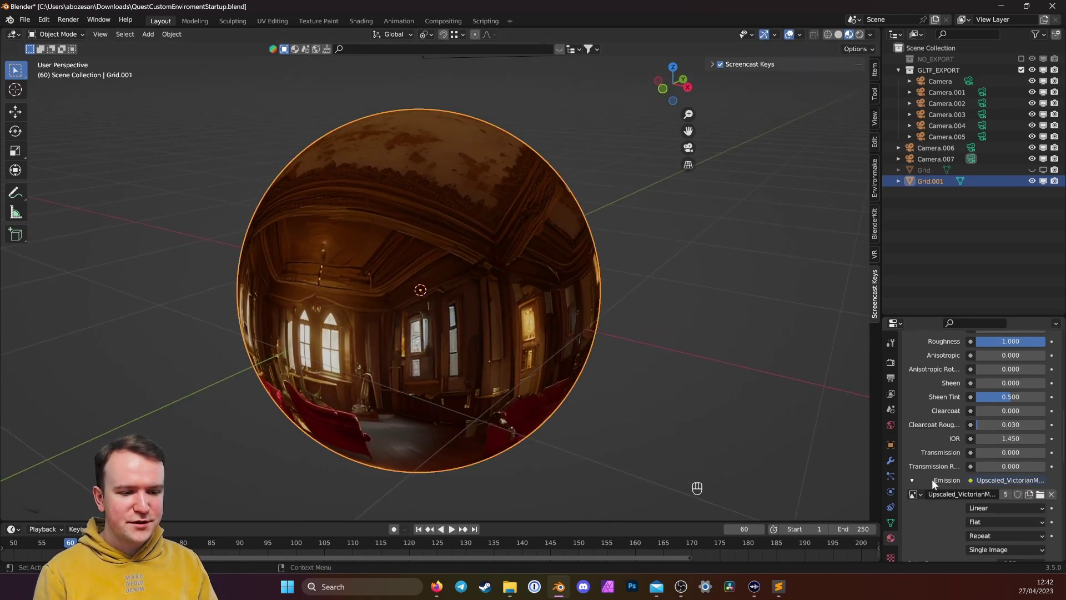
scroll(932, 479, "down", 6)
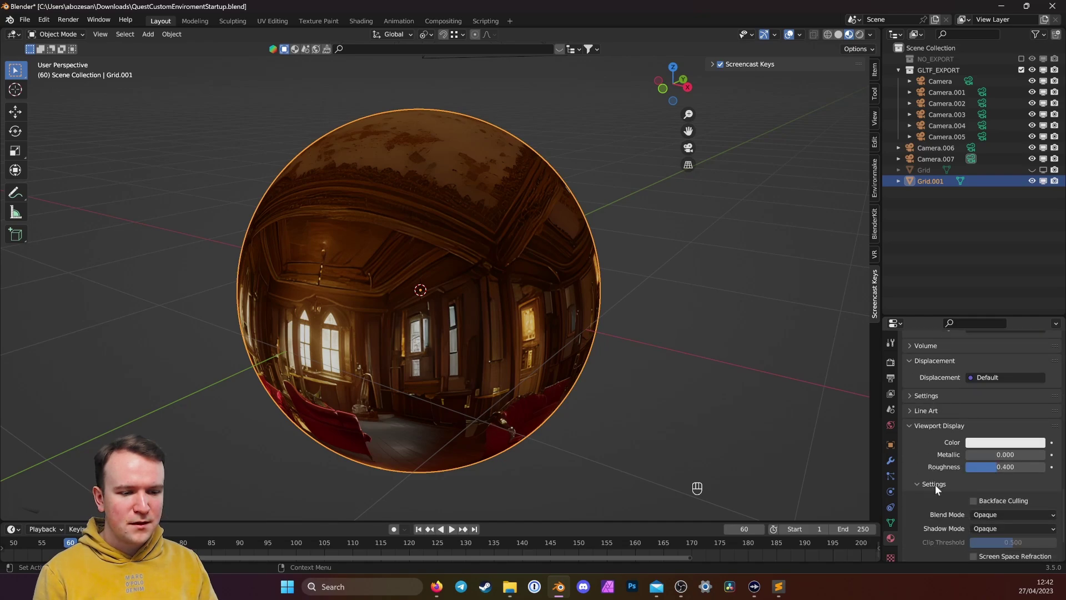
left_click(927, 392)
left_click(940, 546)
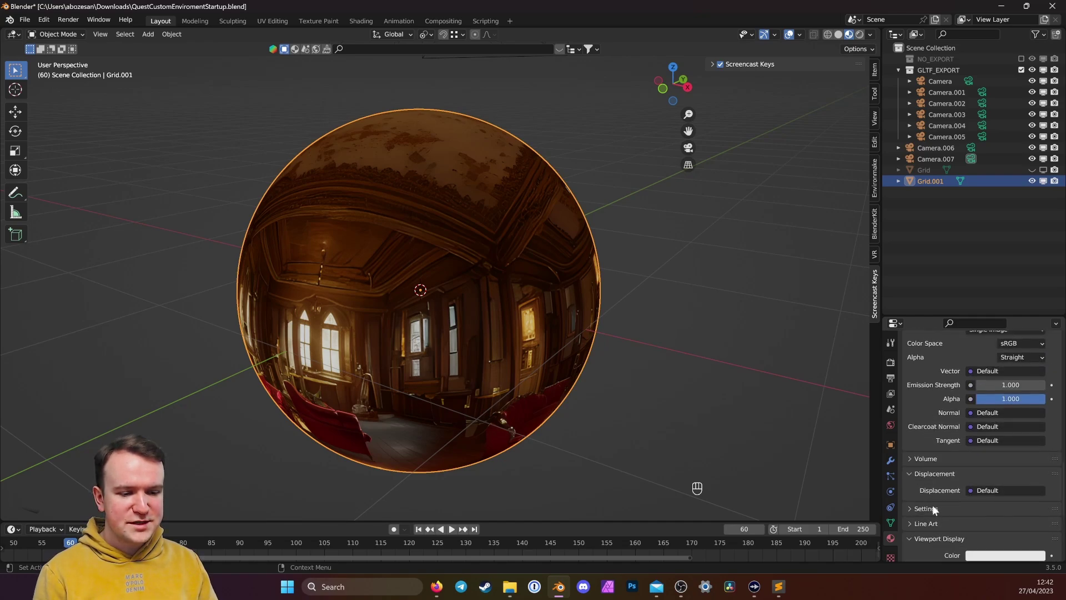
scroll(933, 495, "down", 7)
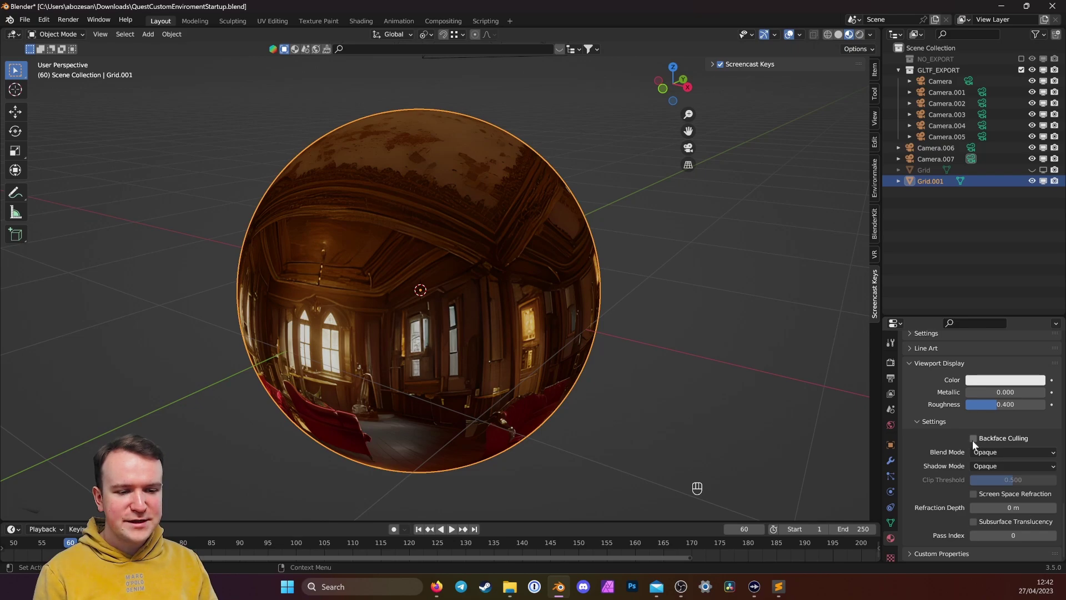
left_click(973, 438)
left_click_drag(452, 290, 614, 289)
left_click_drag(283, 271, 775, 348)
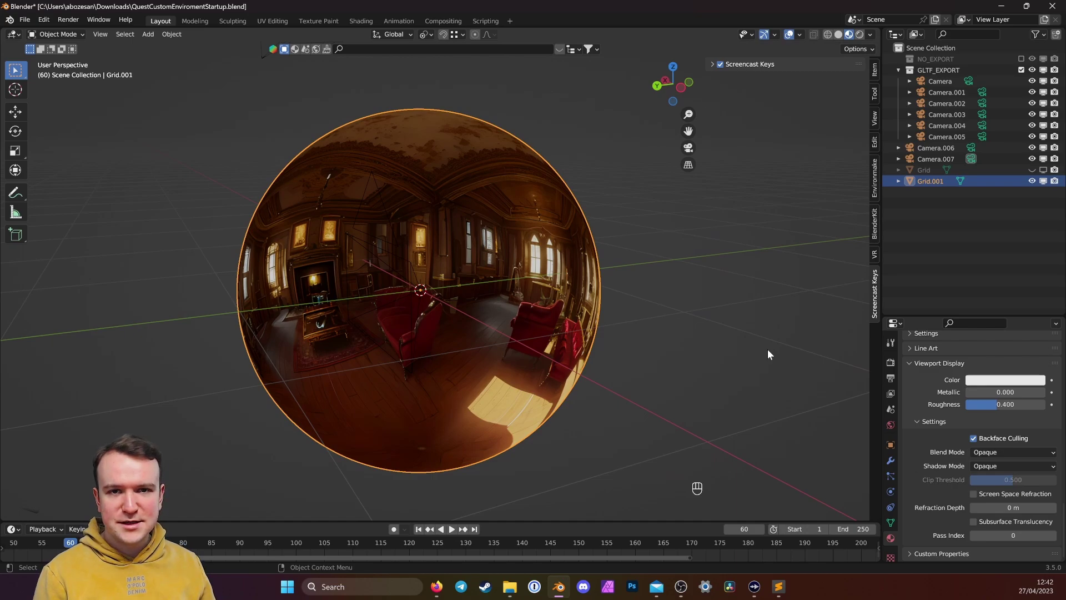
- Add a Displace modifier to the panorama sphere and create a new texture for it
left_click(891, 459)
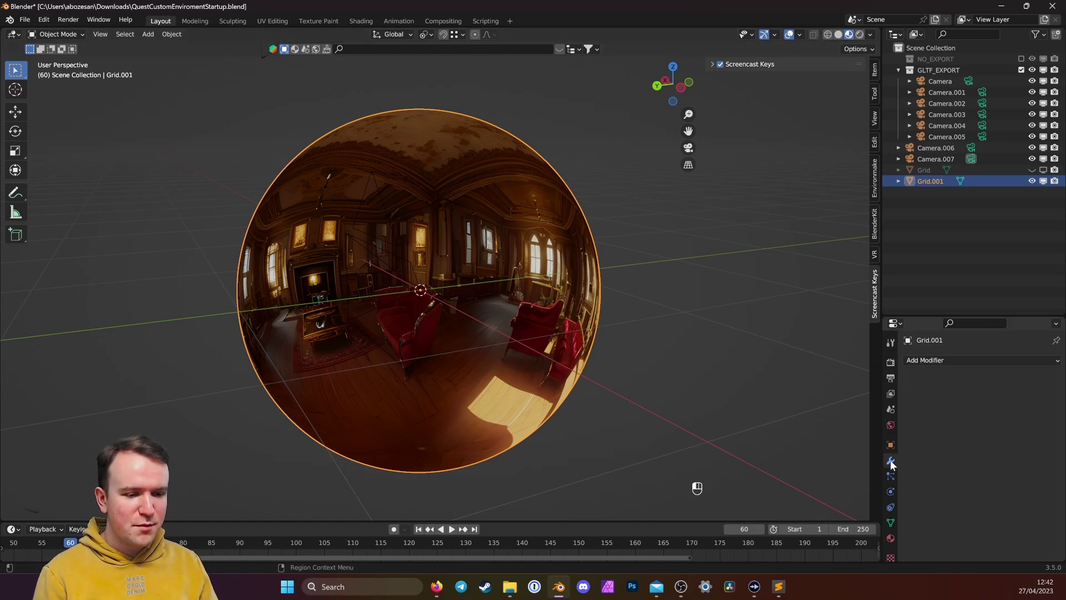
left_click(938, 360)
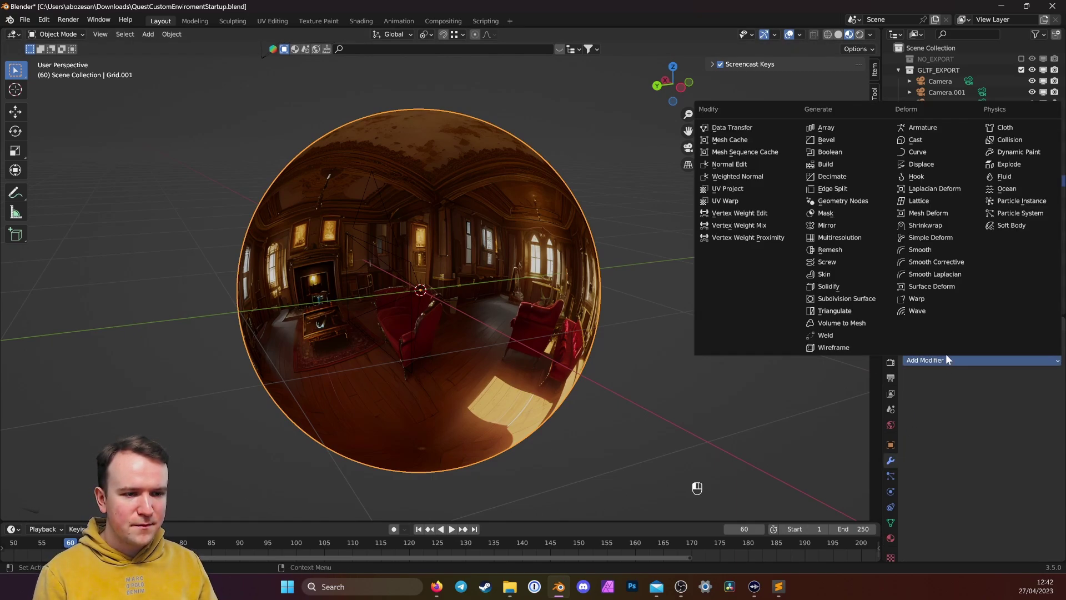
left_click(925, 163)
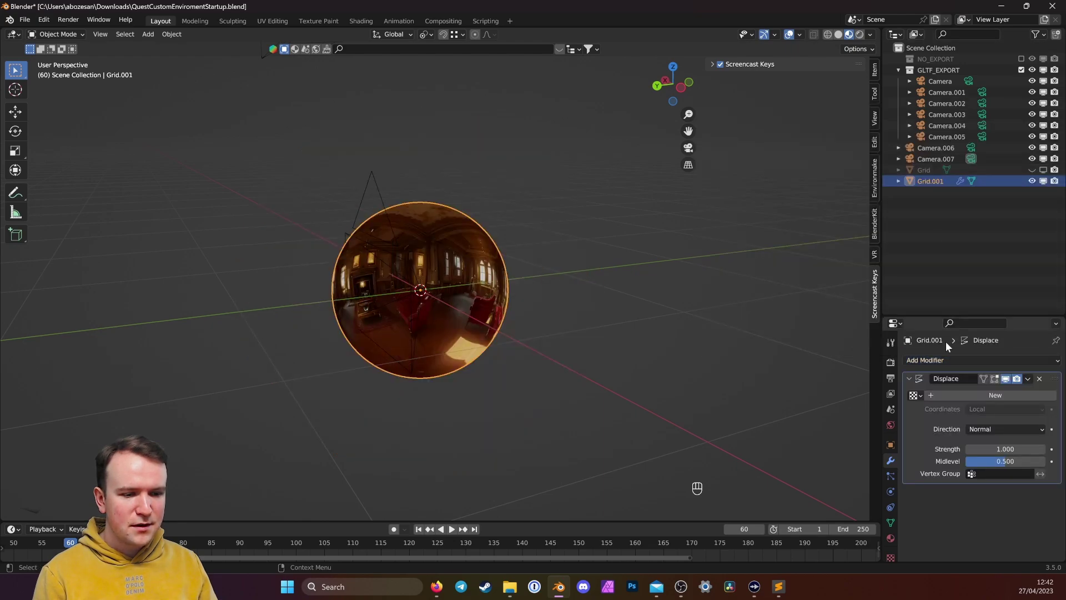
left_click(951, 393)
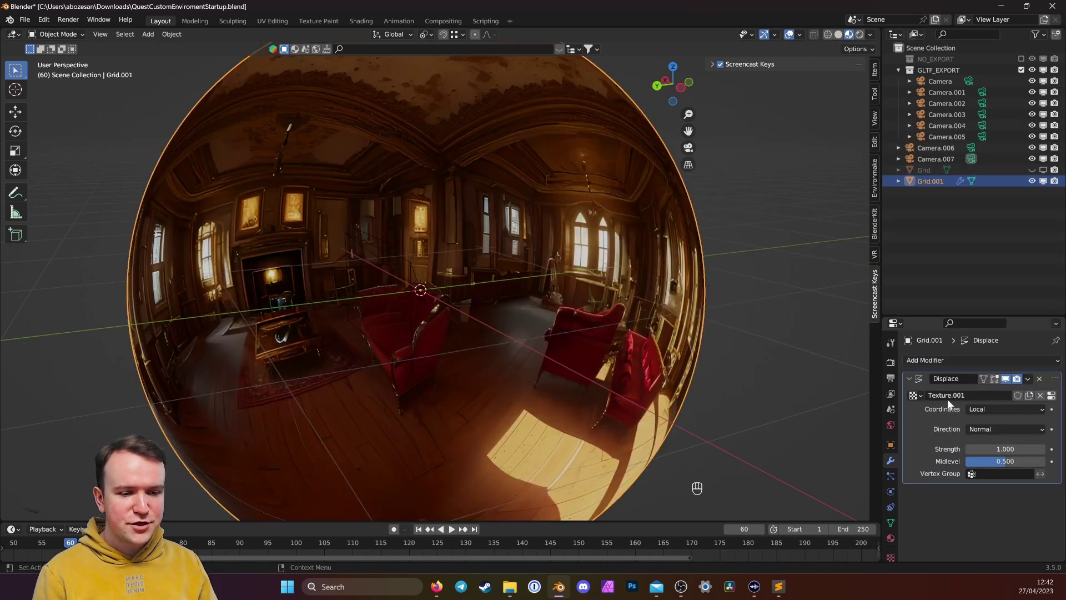
- Load Depth.png from the 360 Panoramas folder as the image of the displacement texture and inspect the deformed sphere
left_click(1051, 395)
scroll(976, 445, "down", 1)
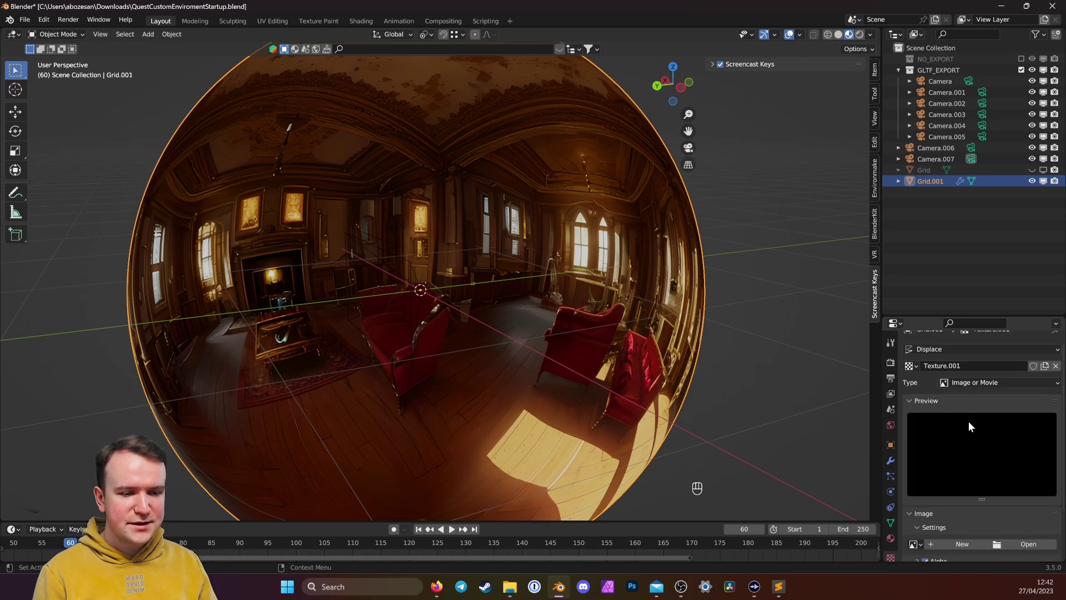
scroll(935, 441, "down", 2)
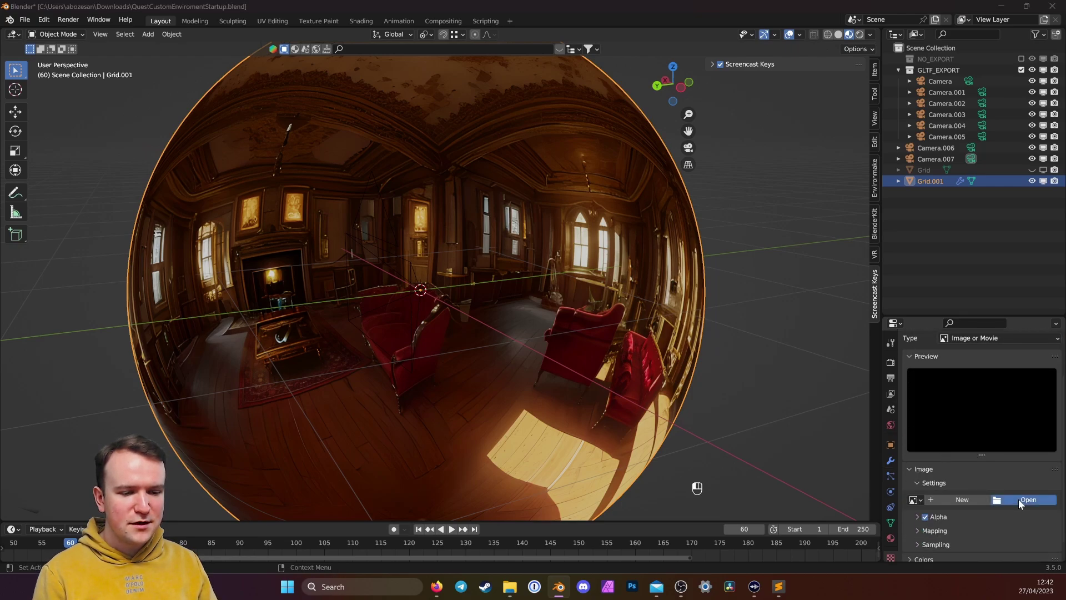
left_click(1019, 499)
left_click(272, 402)
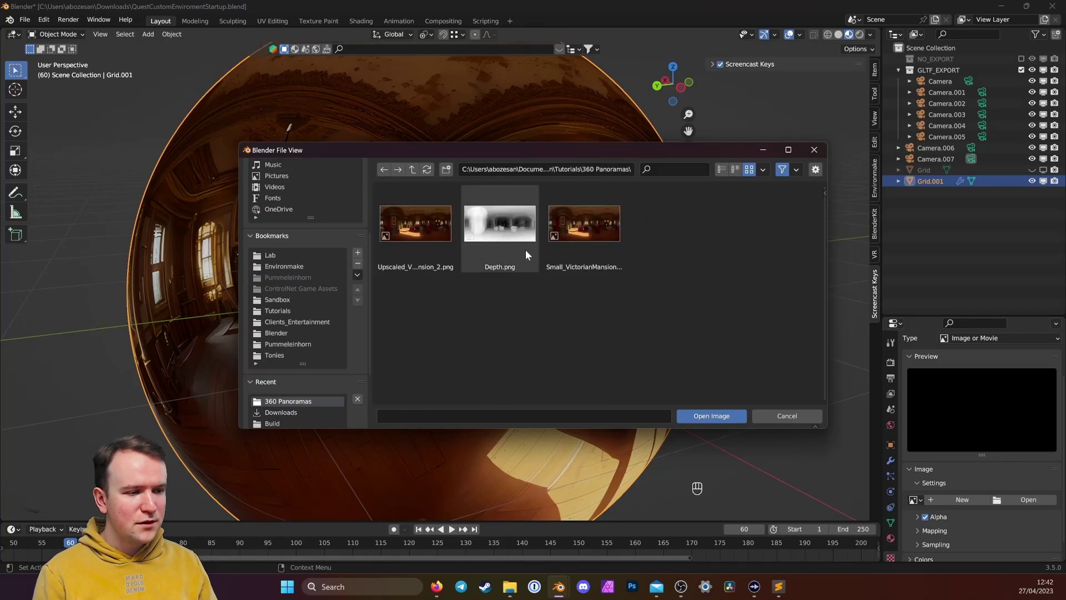
left_click(522, 245)
left_click(710, 416)
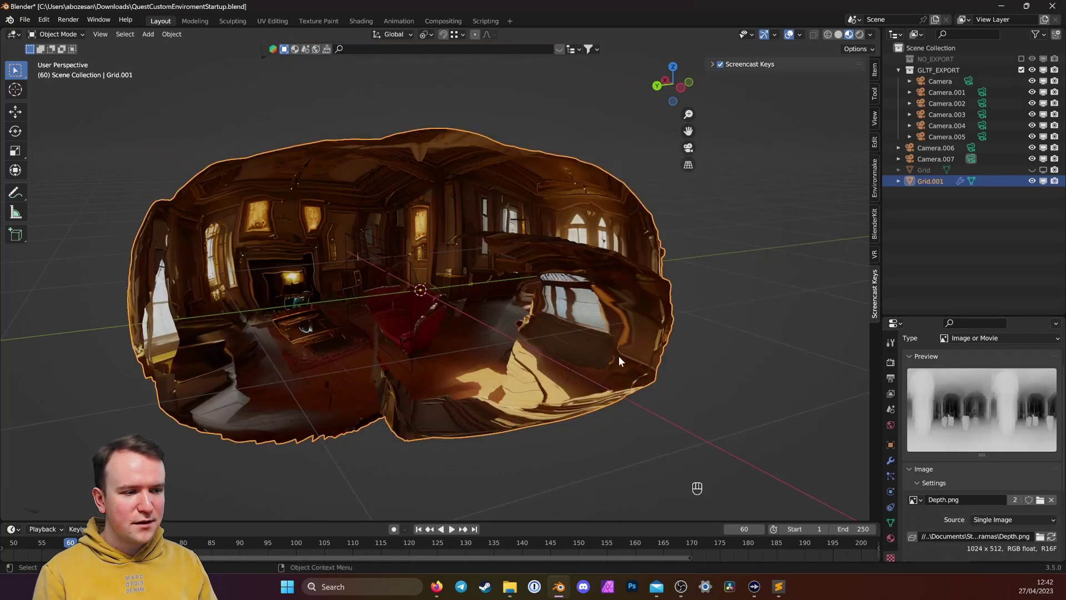
left_click_drag(618, 355, 596, 291)
- Set the Displace modifier's strength to 0.5 and inspect the deformed room
left_click(891, 461)
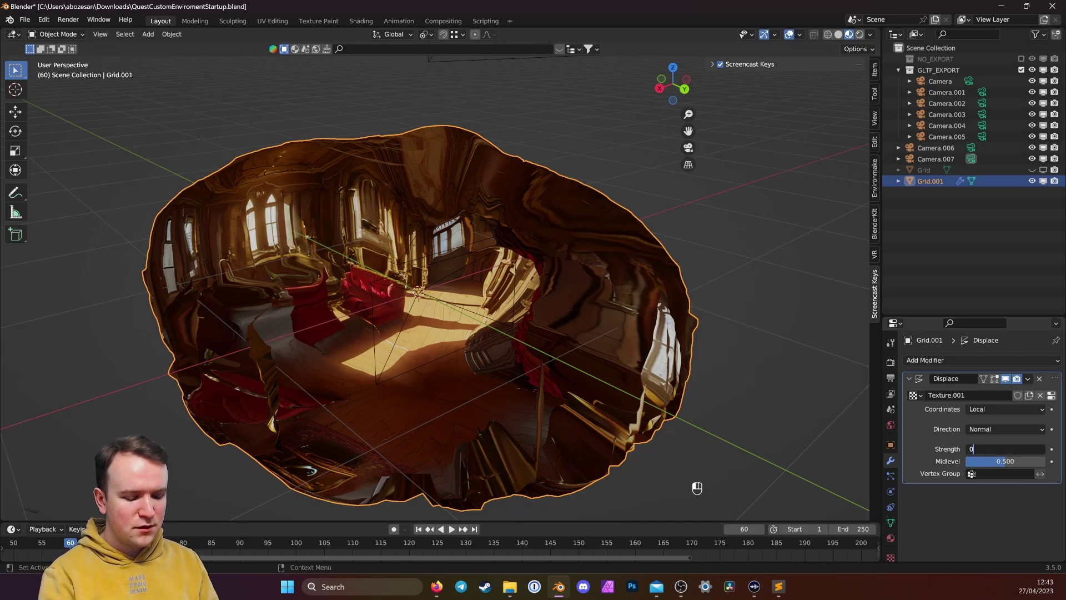
type("0.5")
key("Return")
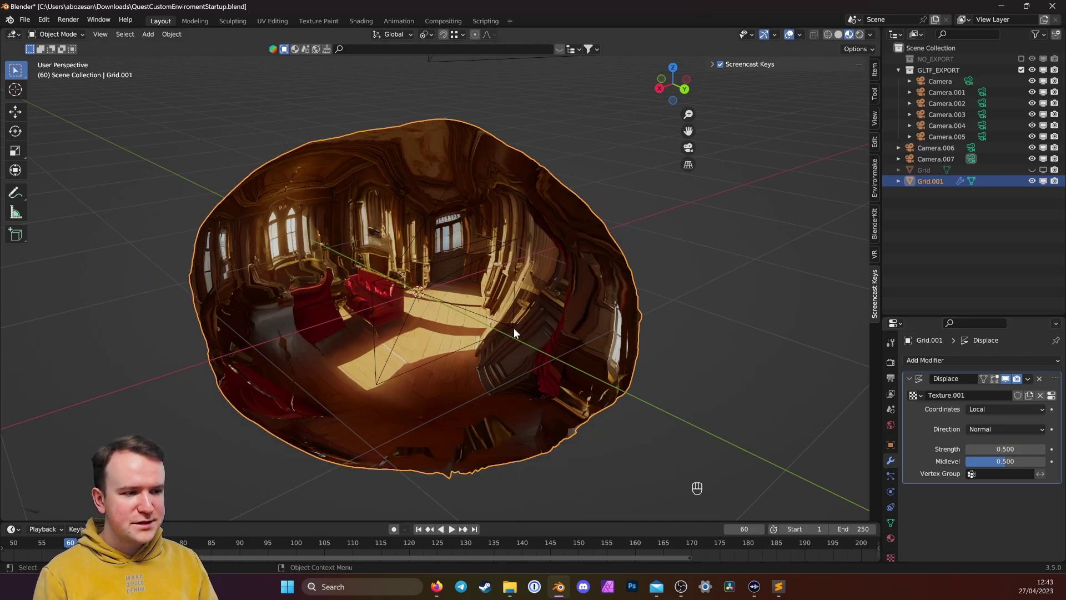
left_click_drag(514, 328, 598, 338)
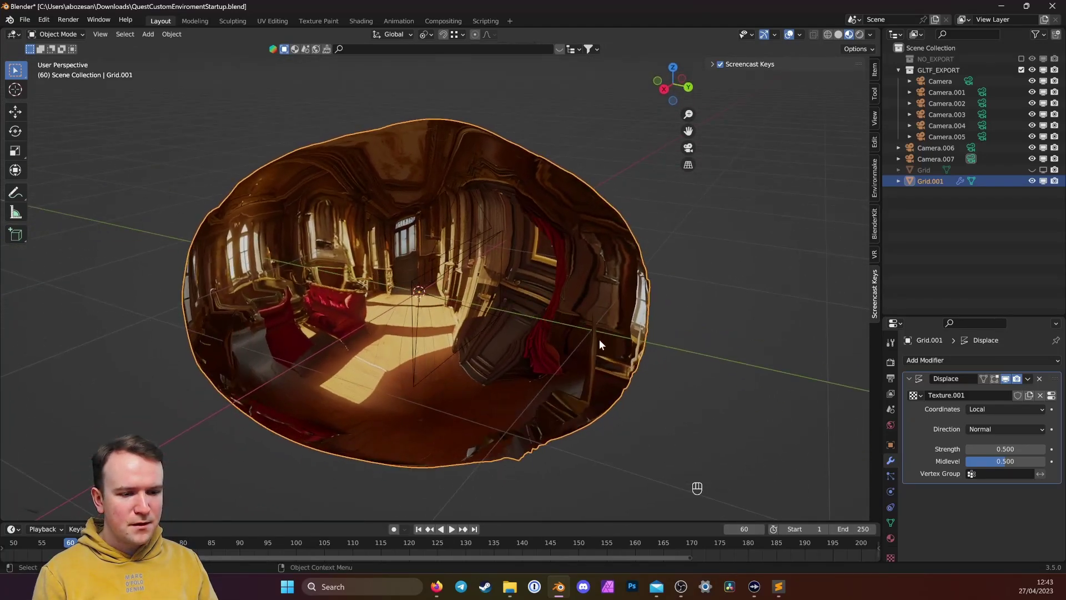
- Set the Displace modifier's texture coordinates to UV and inspect the room from another angle
left_click(993, 409)
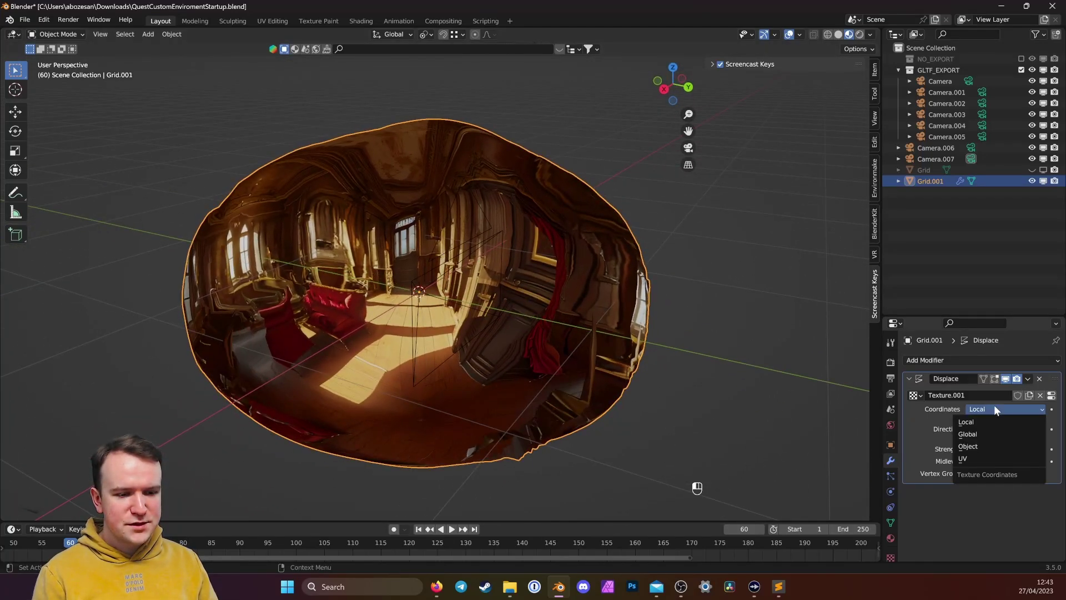
left_click(975, 458)
left_click_drag(400, 333, 345, 368)
left_click_drag(401, 169, 794, 168)
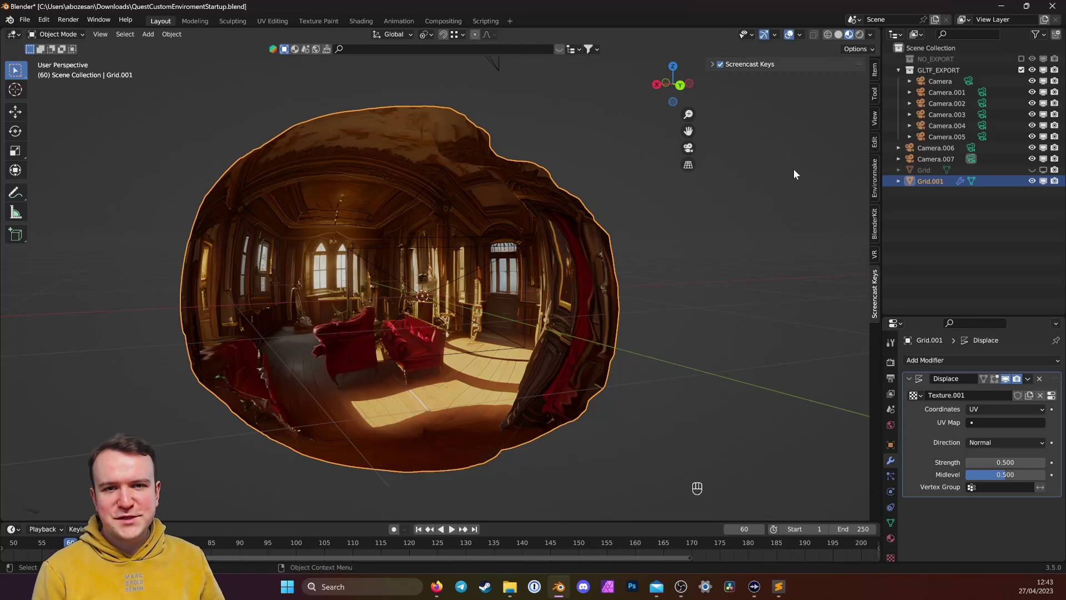
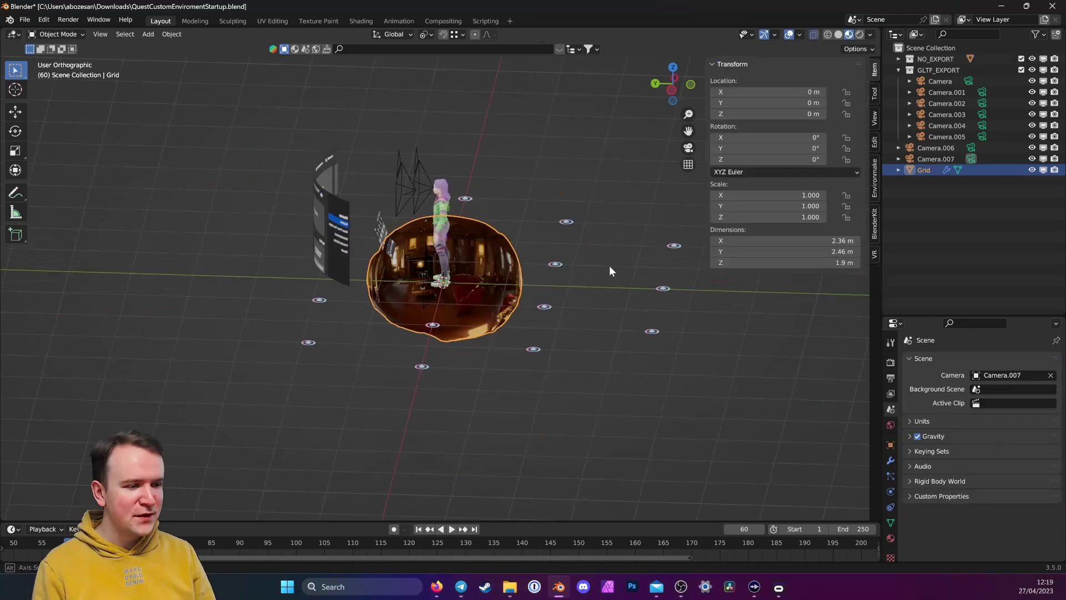
- In the left orthographic view, scale the room mesh uniformly to about 2.87 and raise it about 0.77 m along Z
left_click(674, 87)
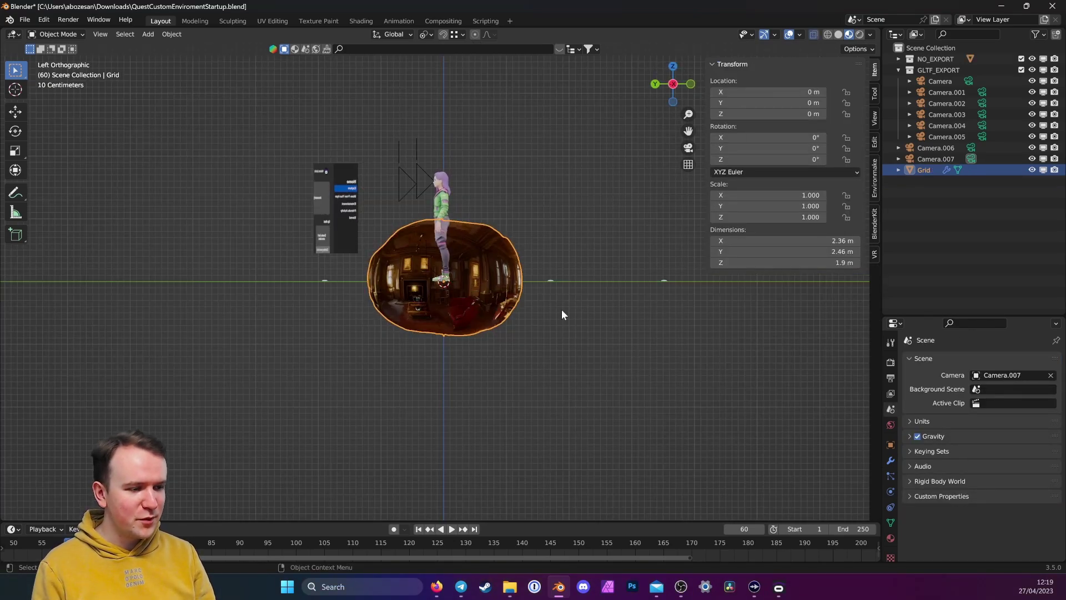
key("s")
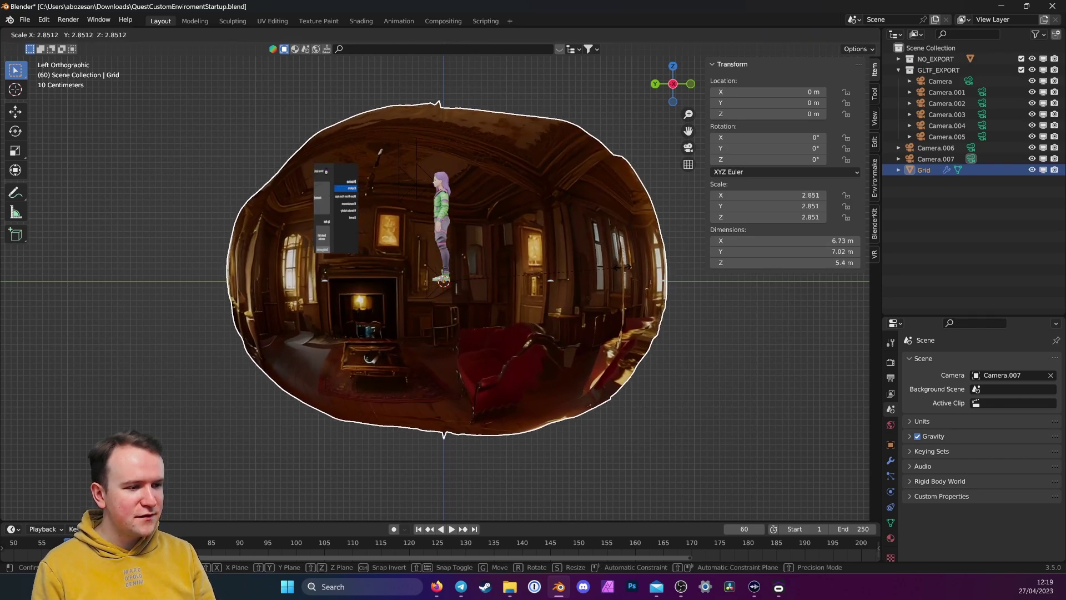
left_click(601, 358)
key("g")
key("z")
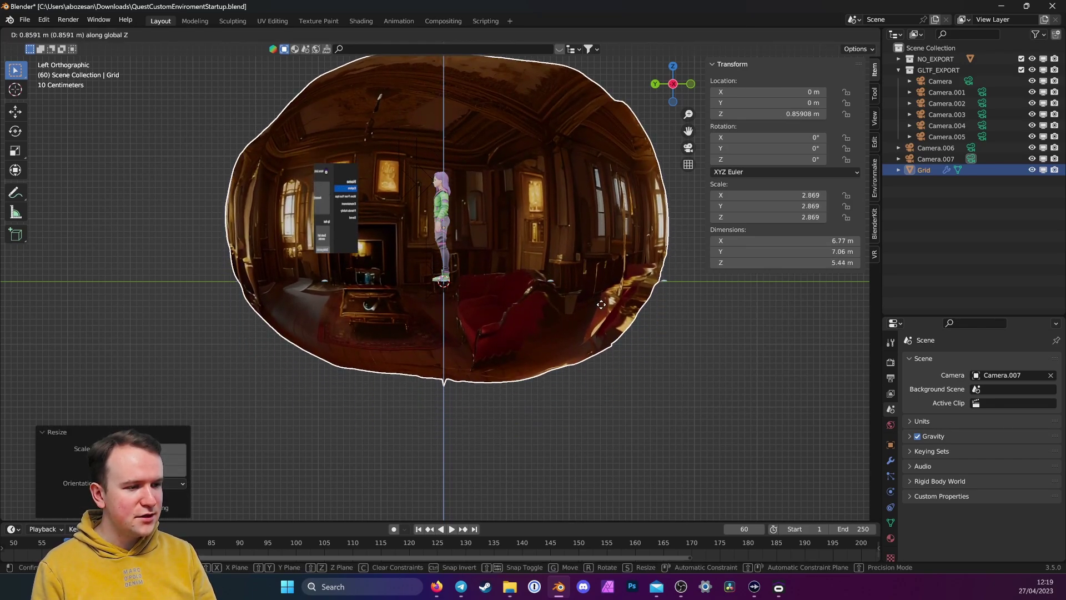
left_click(593, 301)
left_click_drag(593, 301, 425, 255)
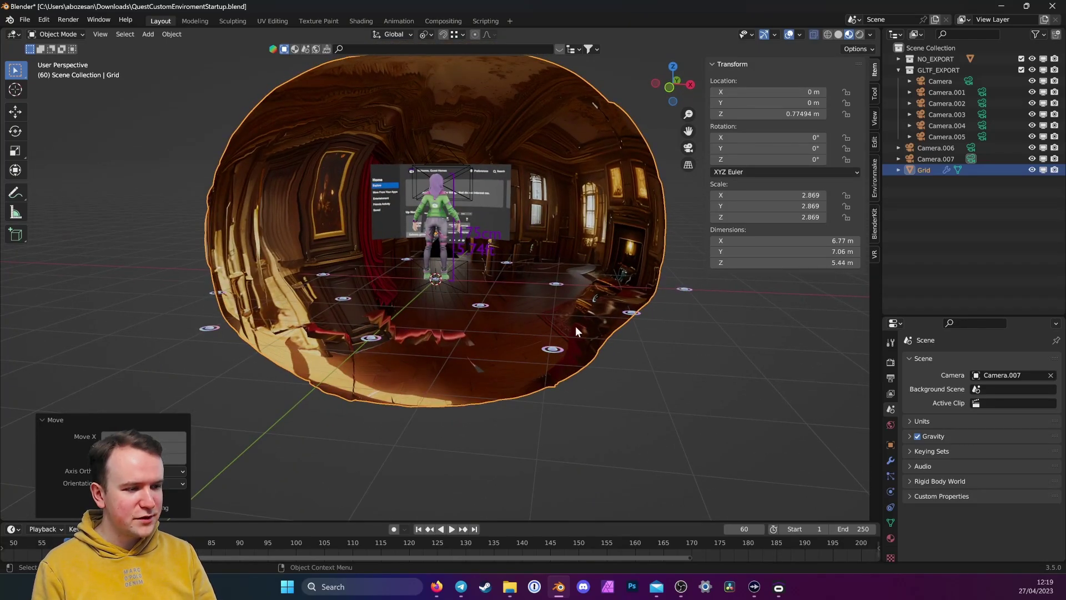
- Scale the room mesh down uniformly to about 1.87 and raise it to about 1.25 m on Z around the reference figure
key("s")
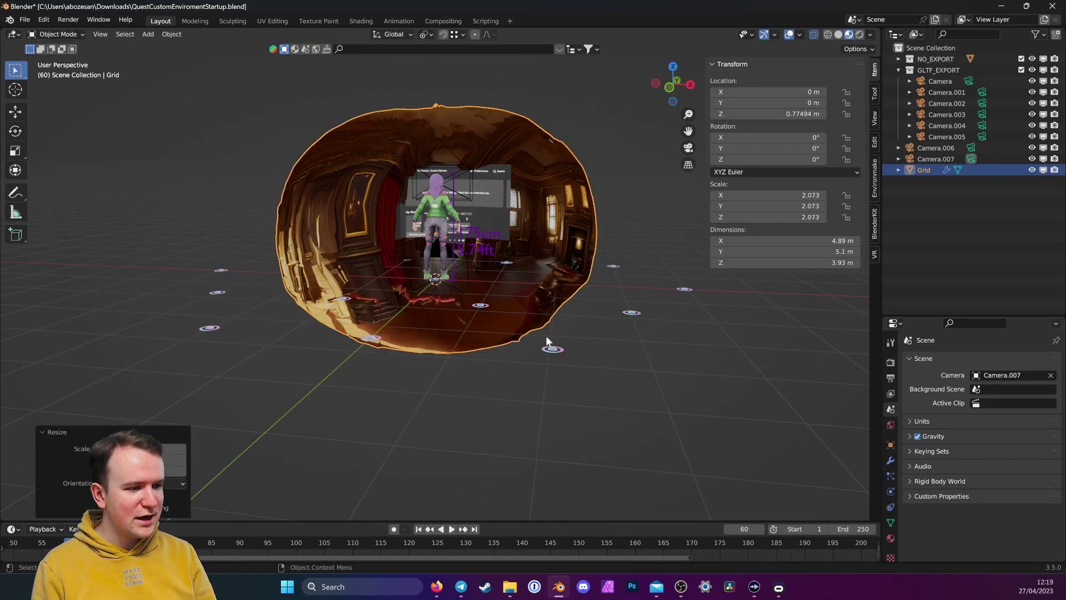
key("g")
key("z")
left_click(563, 324)
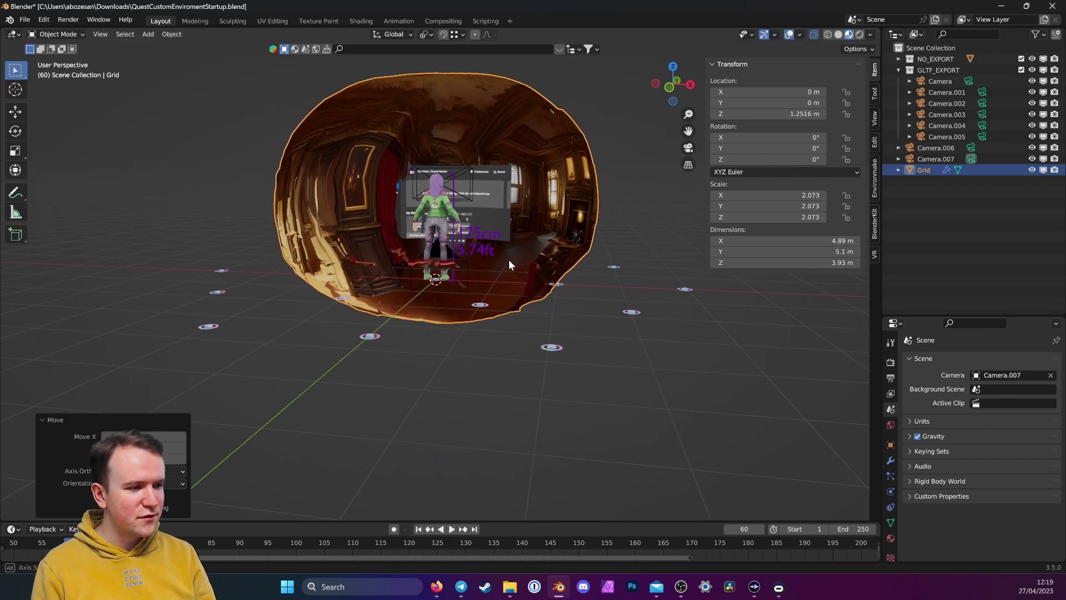
key("s")
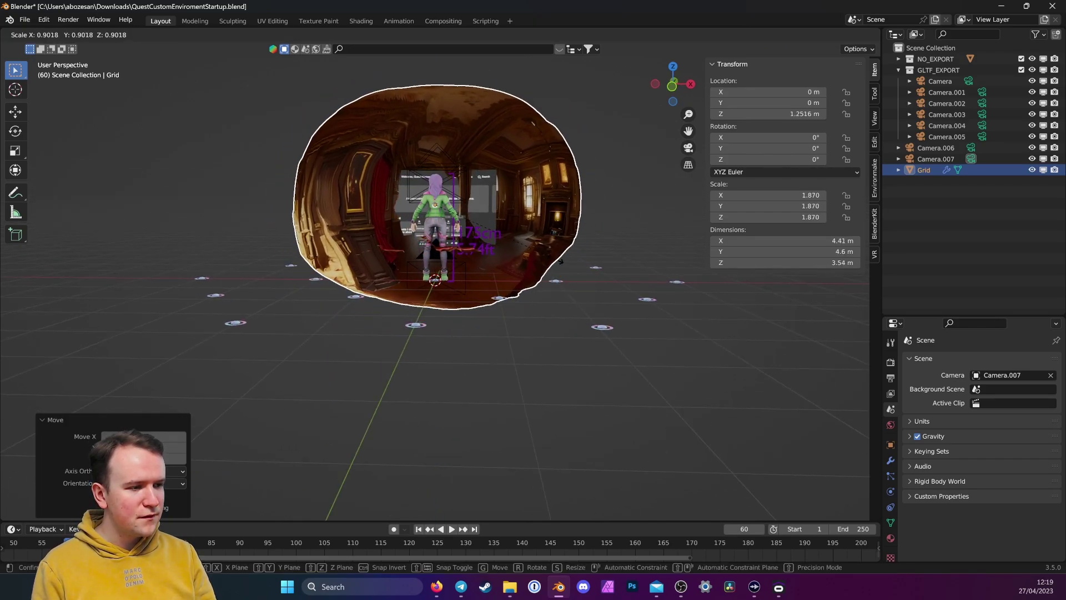
left_click(494, 291)
left_click_drag(494, 291, 547, 271)
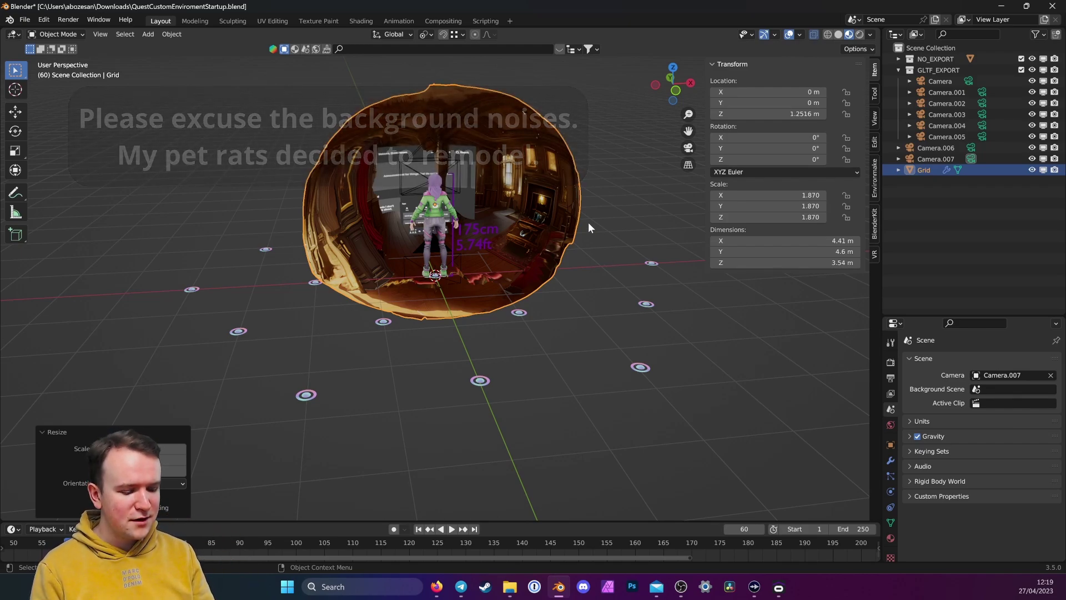
- Widen the room mesh to a scale of about 3.43 in X and Y only, then check its interior up close
key("s")
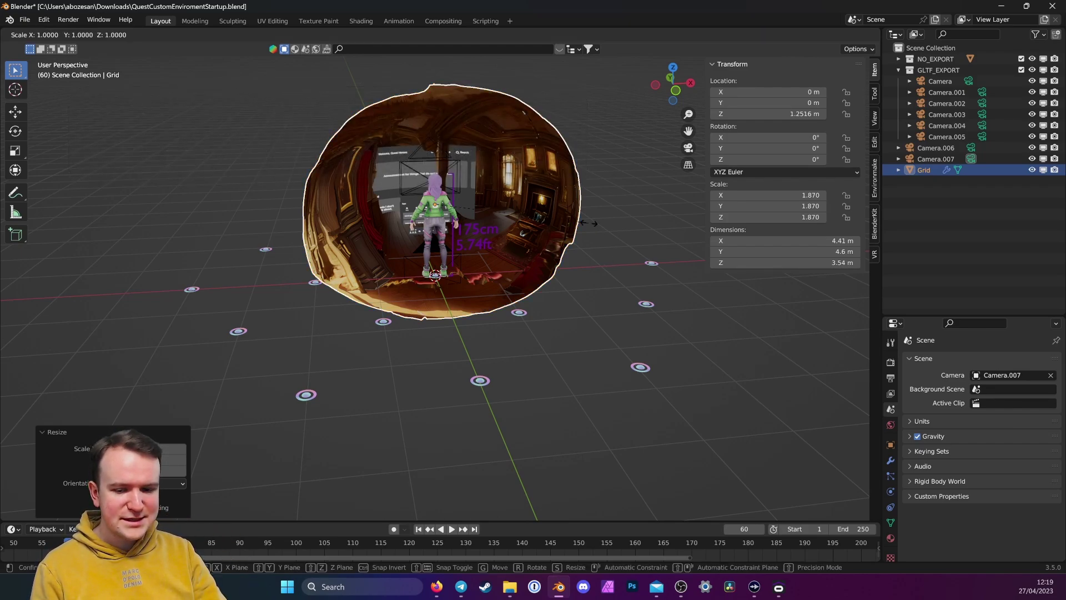
key("shift+z")
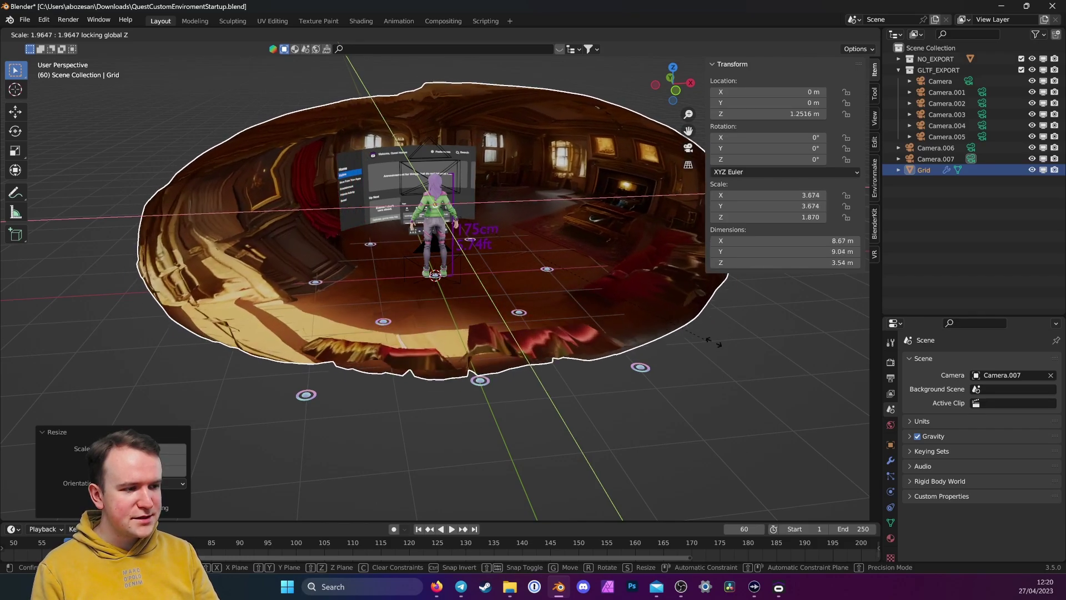
left_click(684, 343)
left_click_drag(684, 341, 415, 268)
scroll(428, 205, "up", 3)
left_click(688, 166)
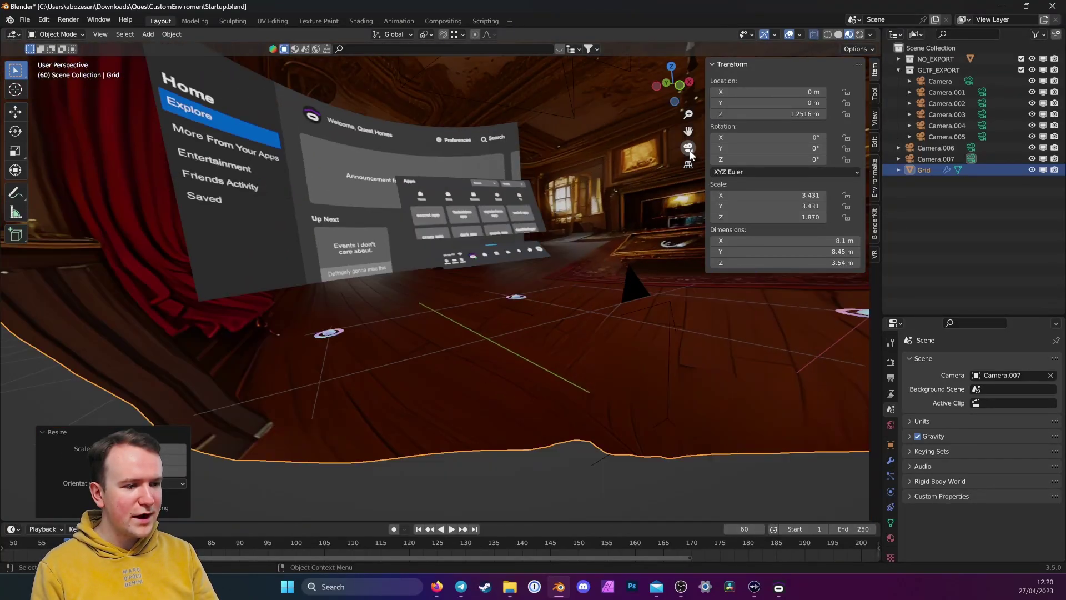
- Raise Camera.007 to about 1.58 m on Z and shift it to about 0.13 m on Y, at the reference figure's head
left_click(590, 122)
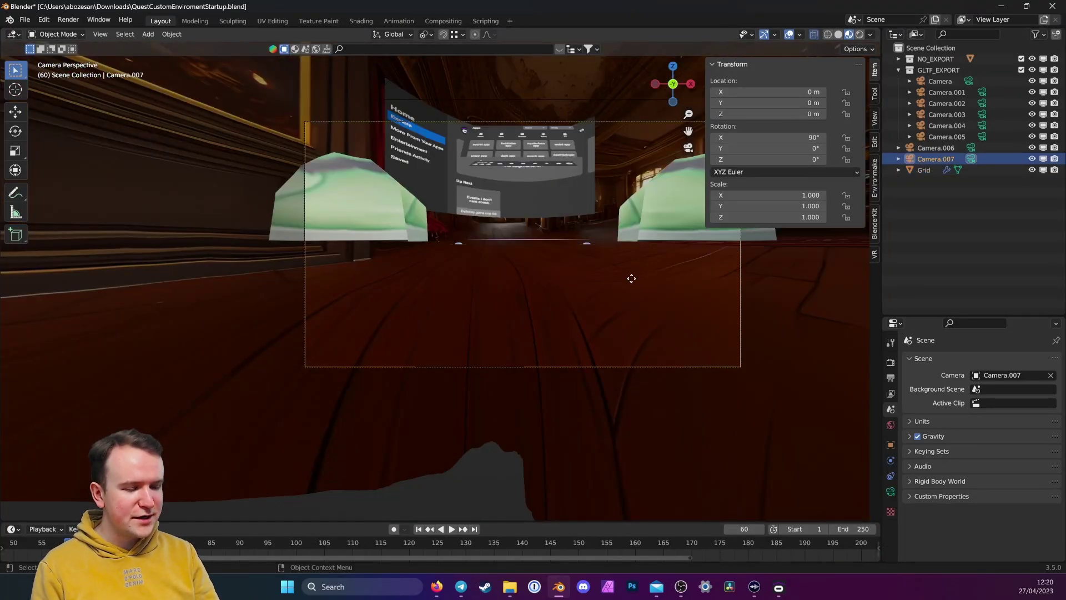
key("g")
key("z")
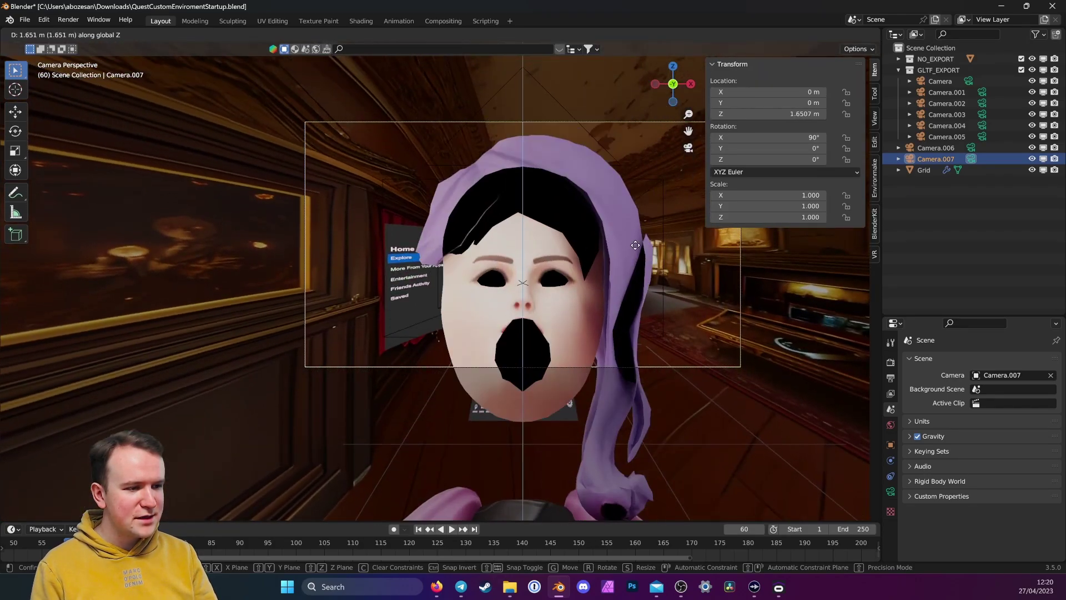
left_click(634, 245)
key("g")
key("y")
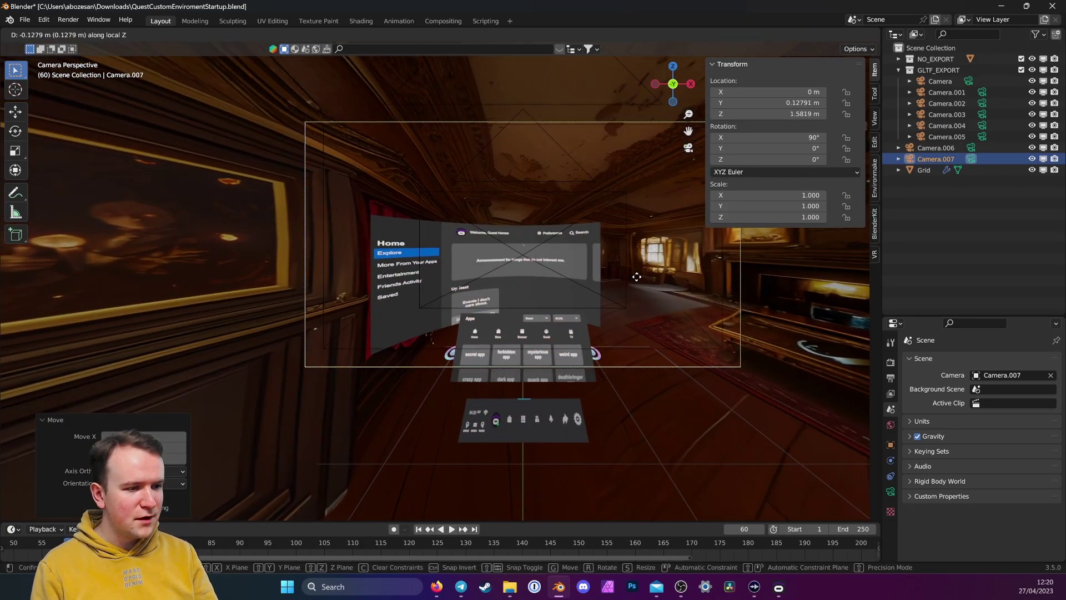
left_click(638, 280)
- Rotate Camera.007 about the global Z axis to about -308° to look around the room interior
key("r")
key("z")
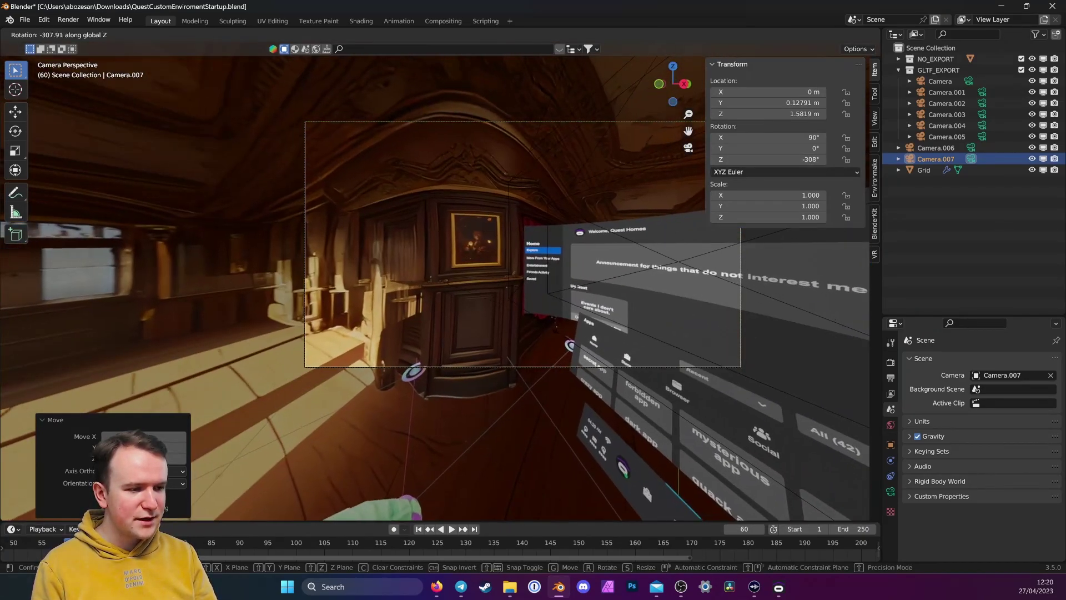
left_click(512, 352)
left_click_drag(512, 352, 525, 322)
scroll(525, 322, "down", 10)
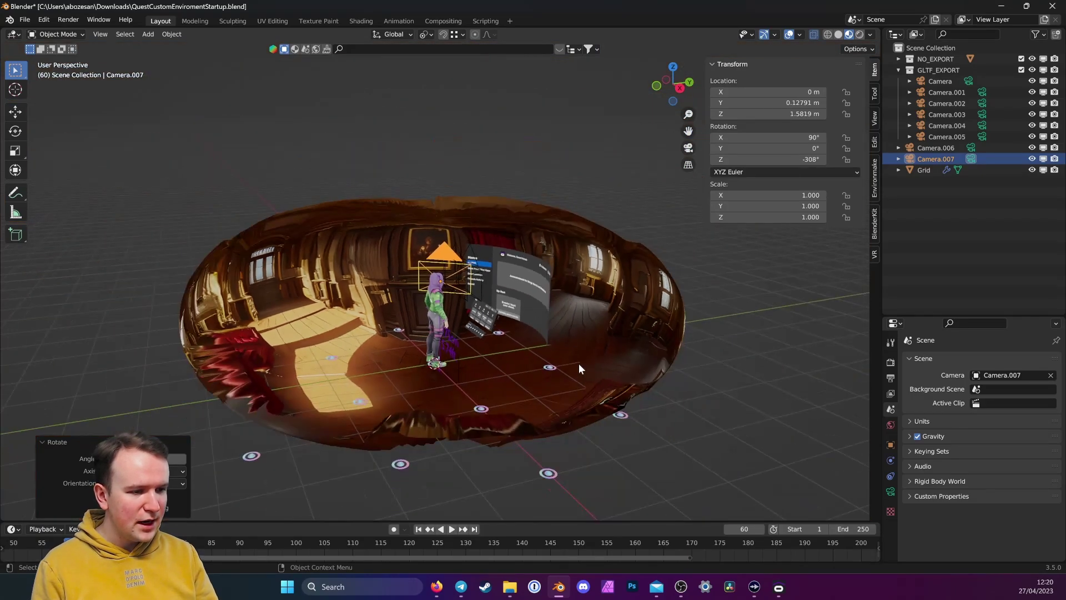
- Select the room mesh and increase its Displace modifier's strength to 0.9
left_click(567, 347)
left_click_drag(445, 367, 416, 336)
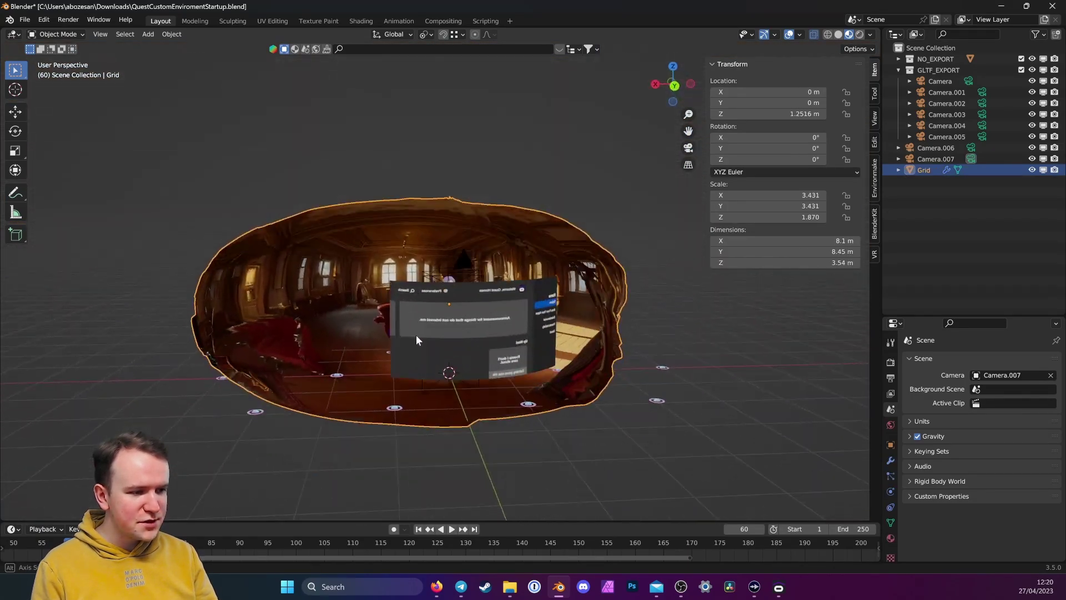
left_click(890, 460)
left_click_drag(741, 435, 388, 311)
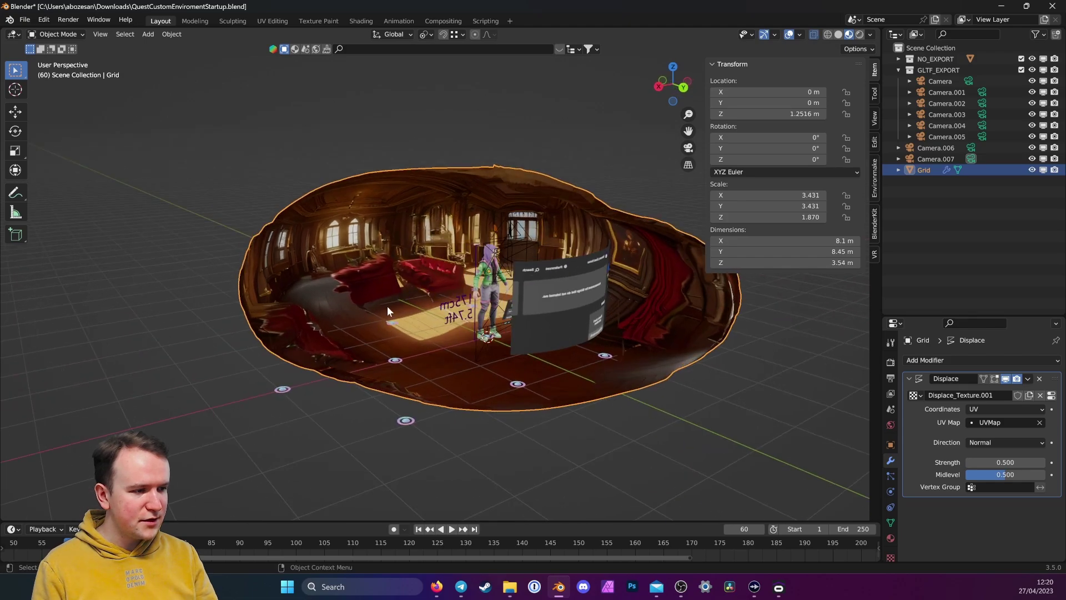
scroll(462, 341, "up", 5)
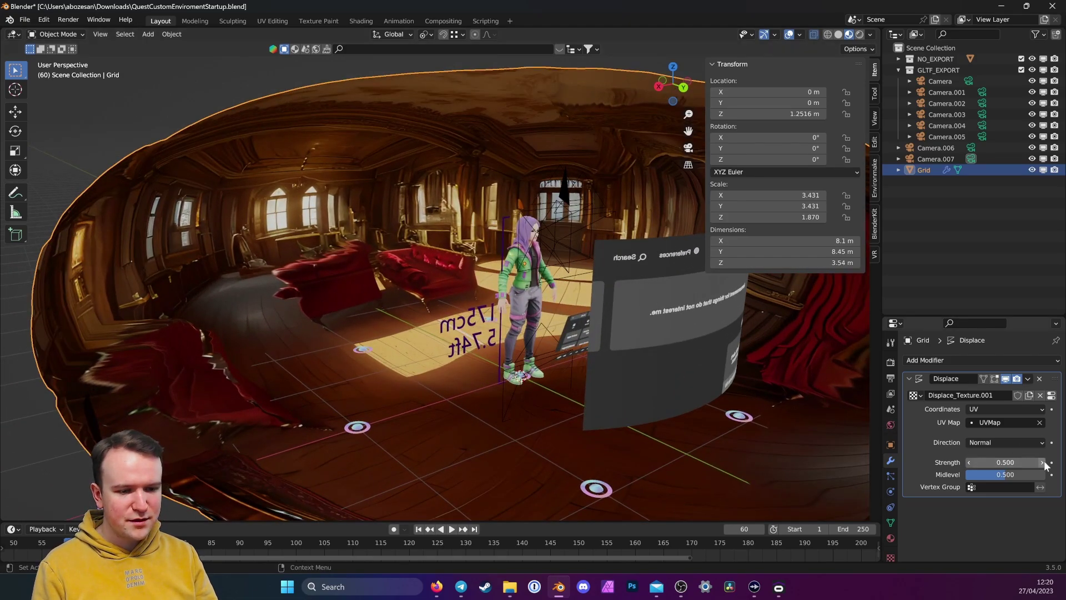
left_click_drag(1005, 462, 1027, 462)
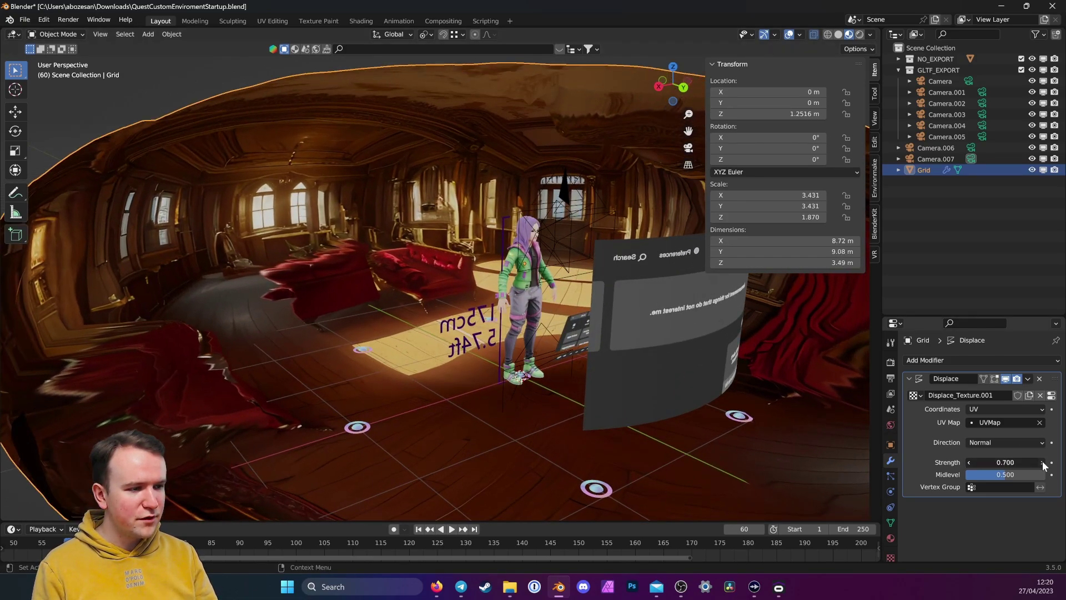
left_click_drag(555, 311, 567, 365)
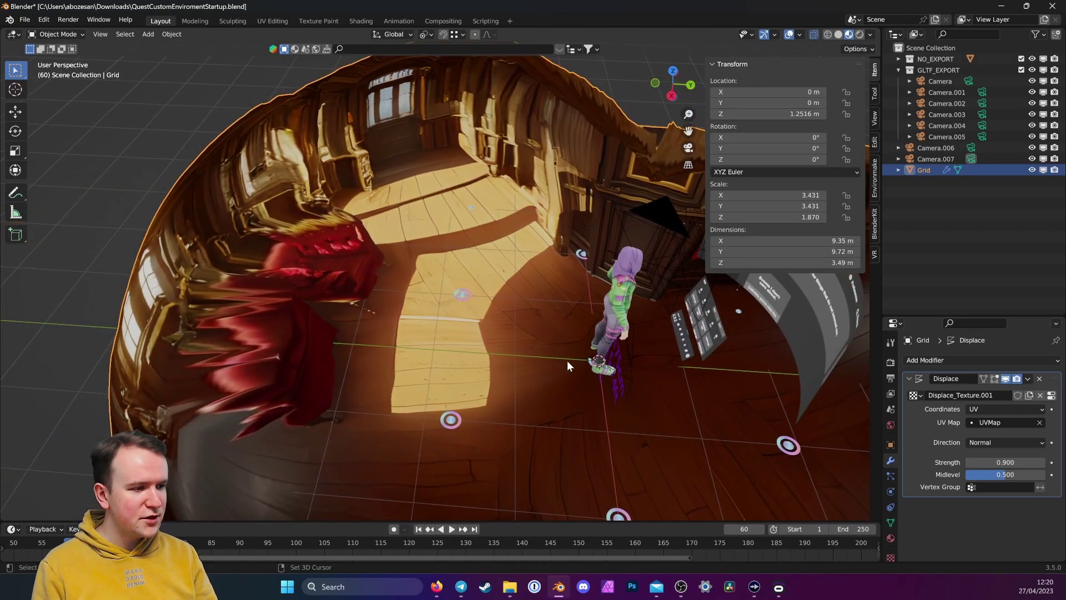
- Rotate the room mesh to about 112° around the global Z axis
left_click_drag(318, 262, 432, 282)
scroll(433, 288, "down", 8)
left_click_drag(518, 302, 581, 346)
scroll(582, 345, "down", 3)
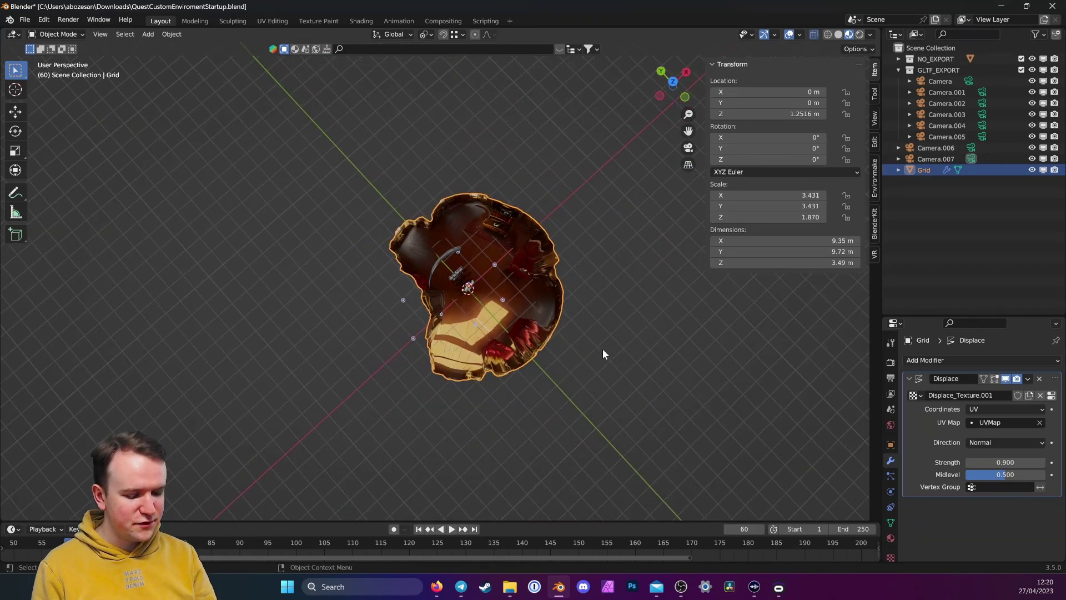
key("r")
key("z")
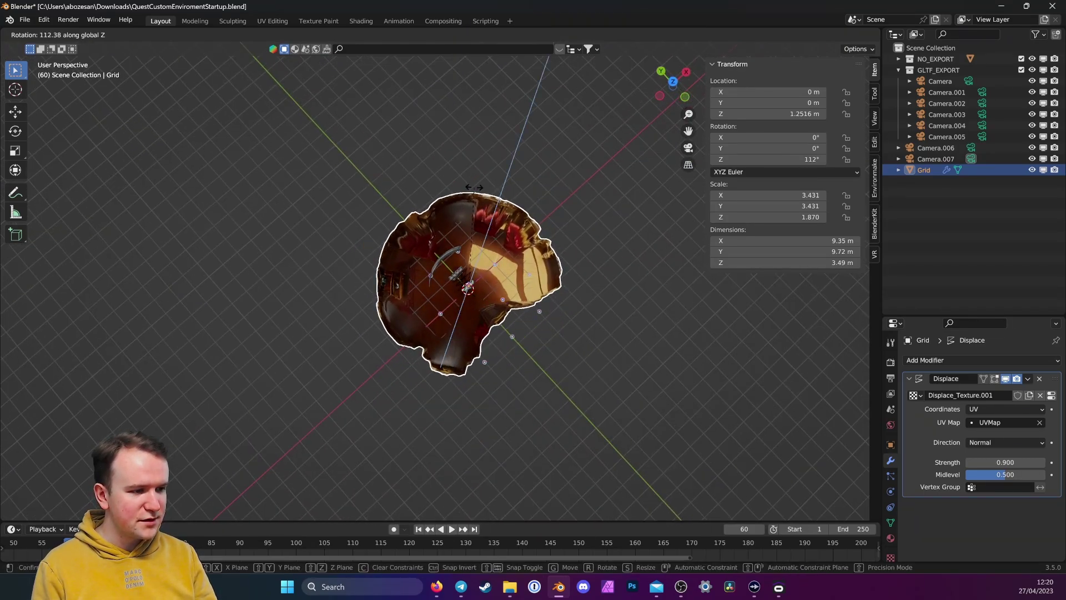
left_click(544, 287)
- Move the room mesh horizontally, with its height locked, to about 0.125 m on X and -1.04 m on Y
key("g")
key("shift+z")
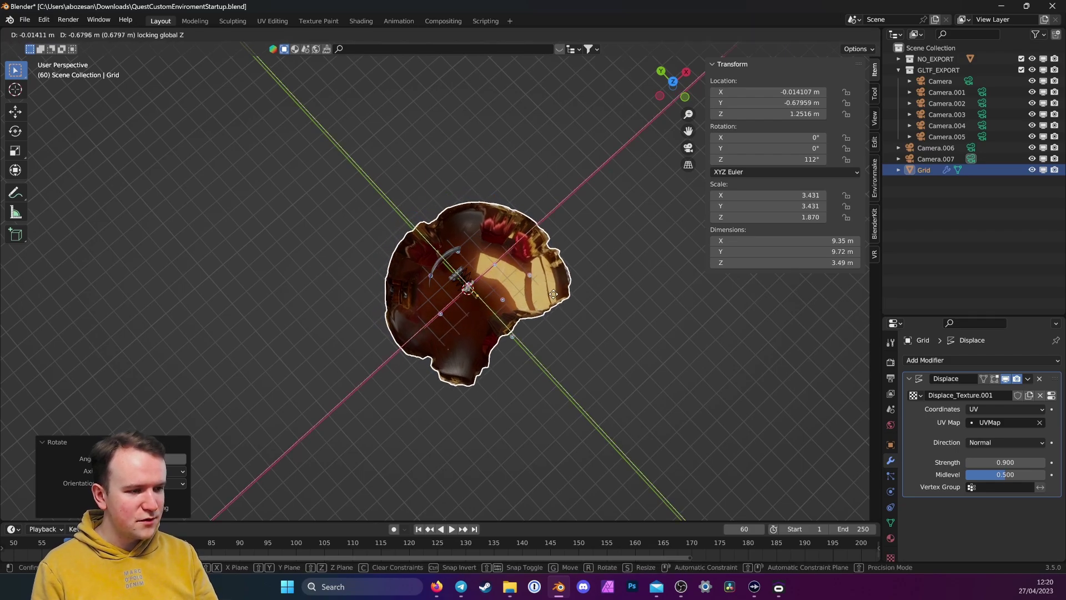
left_click(552, 303)
scroll(545, 307, "up", 5)
- Examine the displaced room's shape and the reference figure's position in it from several angles
left_click_drag(545, 308, 578, 384)
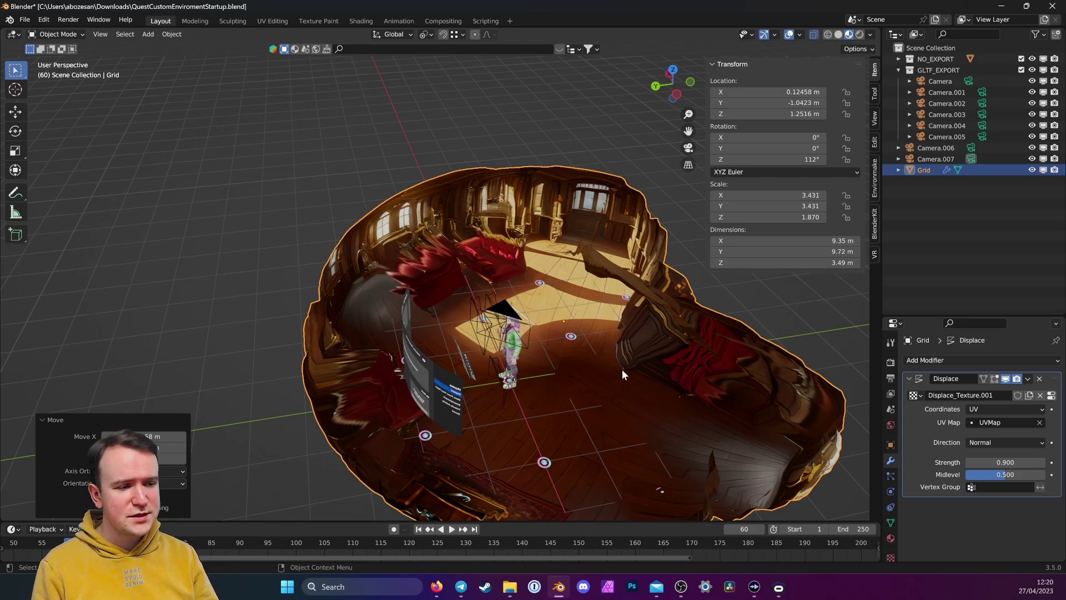
left_click_drag(628, 380, 664, 355)
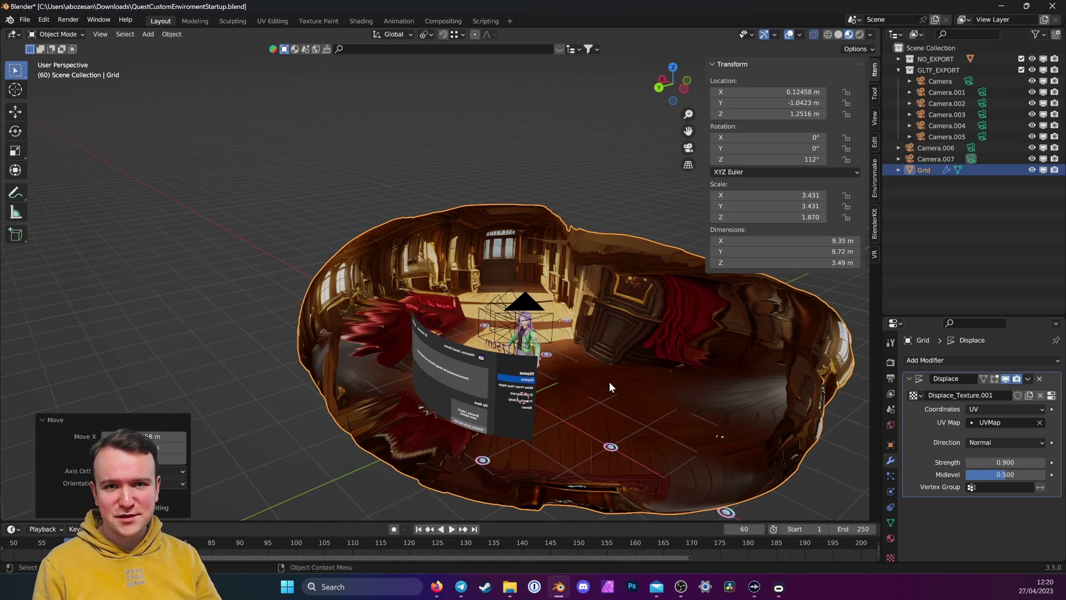
left_click_drag(607, 359, 612, 374)
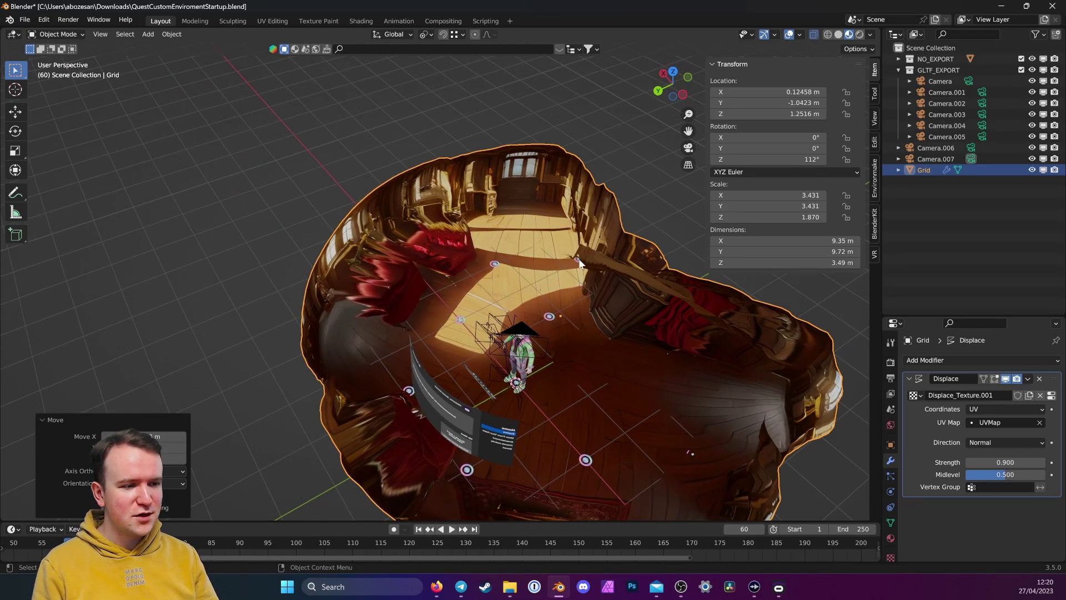
left_click_drag(579, 263, 631, 222)
left_click_drag(501, 270, 517, 402)
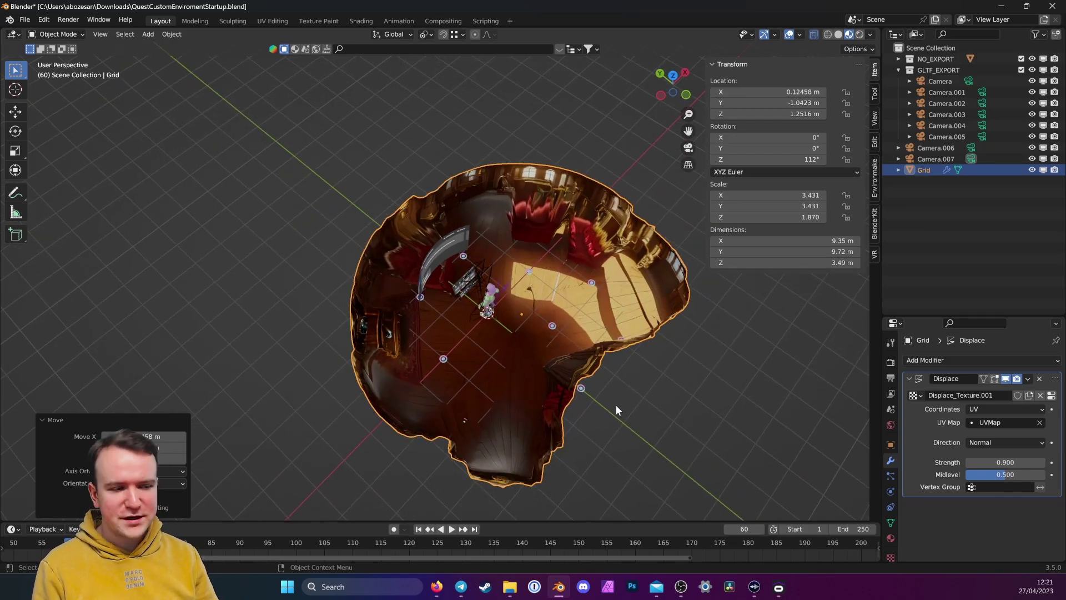
left_click_drag(675, 399, 614, 308)
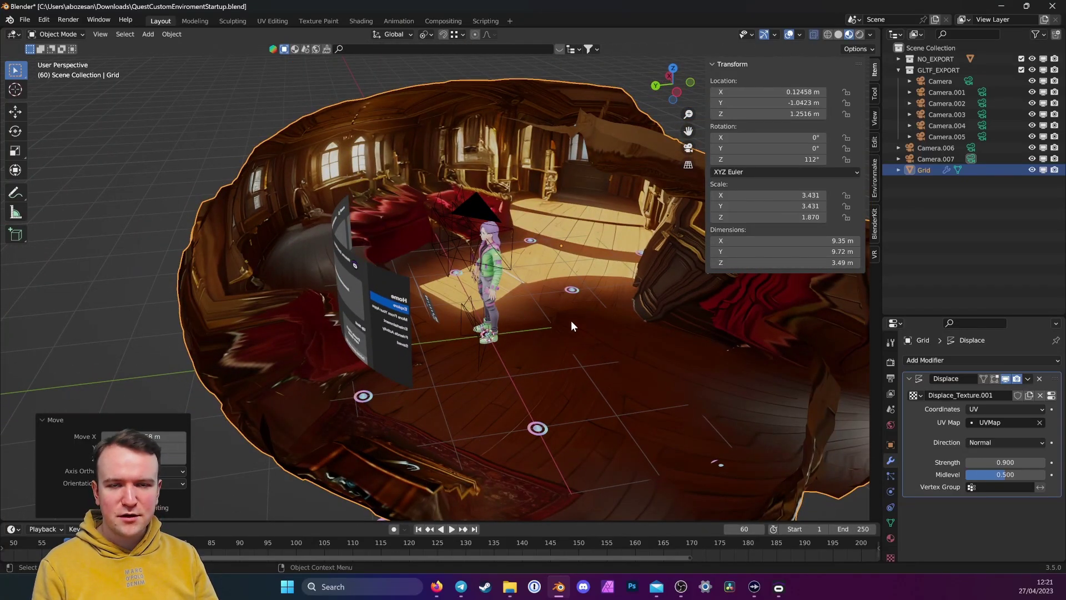
left_click_drag(594, 372, 632, 392)
- Apply the Displace modifier to the room mesh and apply the mesh's scale
left_click(1021, 378)
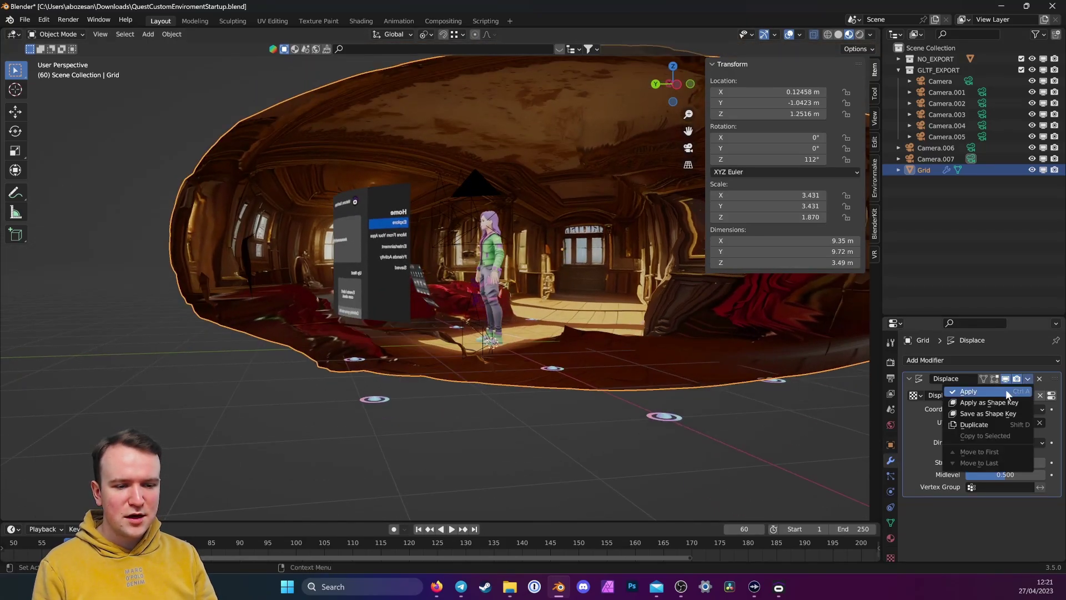
left_click(1002, 392)
left_click_drag(654, 387, 629, 345)
key("ctrl+a")
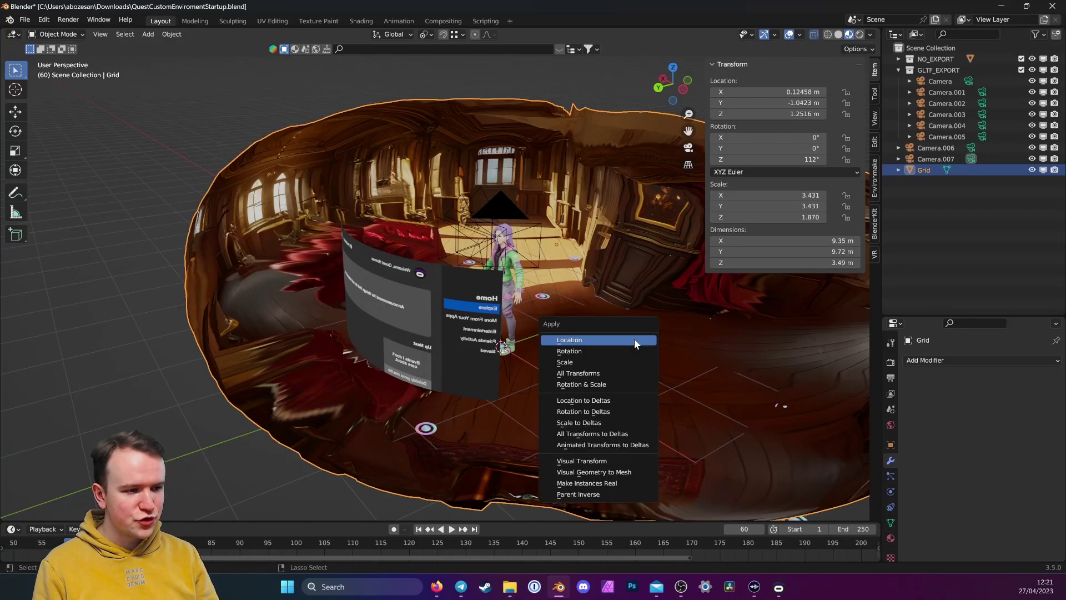
left_click(610, 361)
- In Edit Mode with X-ray off, clear the selection and select a round patch of vertices at the floor's central pole
left_click_drag(580, 370, 643, 286)
key("Tab")
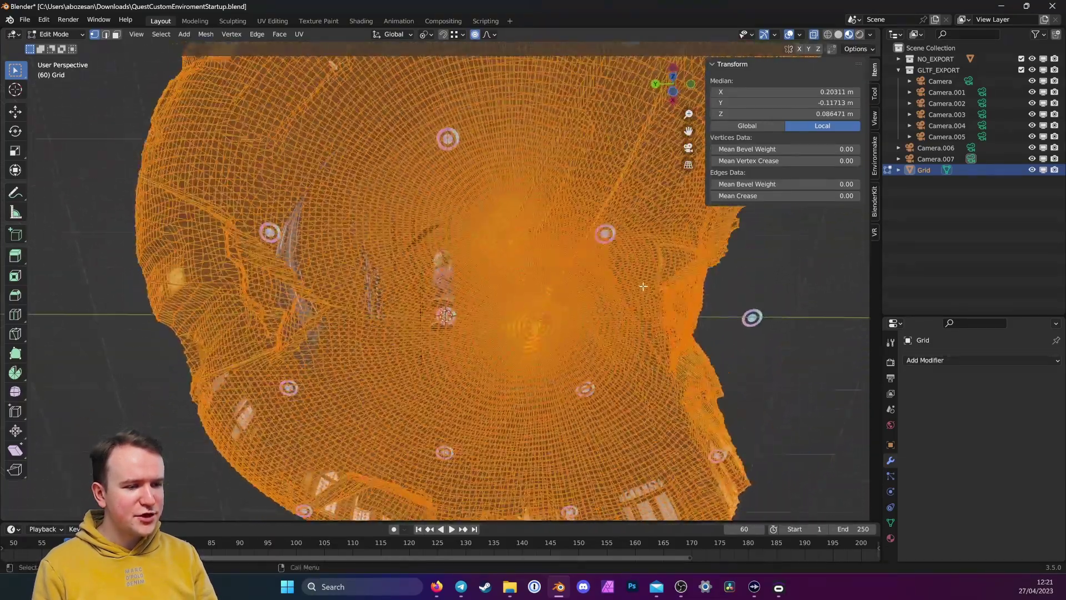
left_click(814, 34)
key("alt+a")
left_click_drag(522, 311, 481, 328)
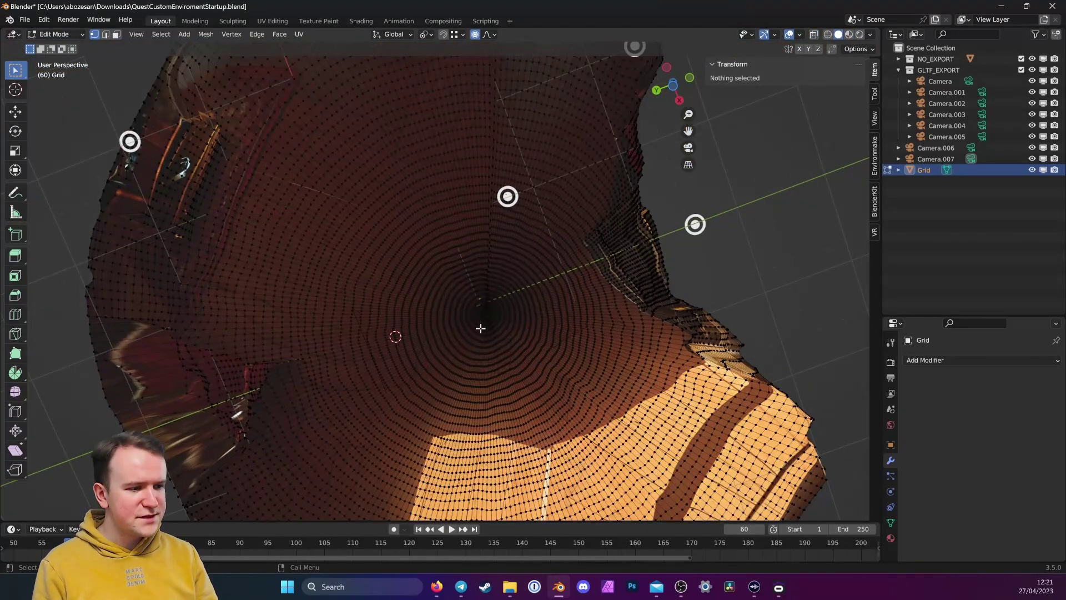
key("l")
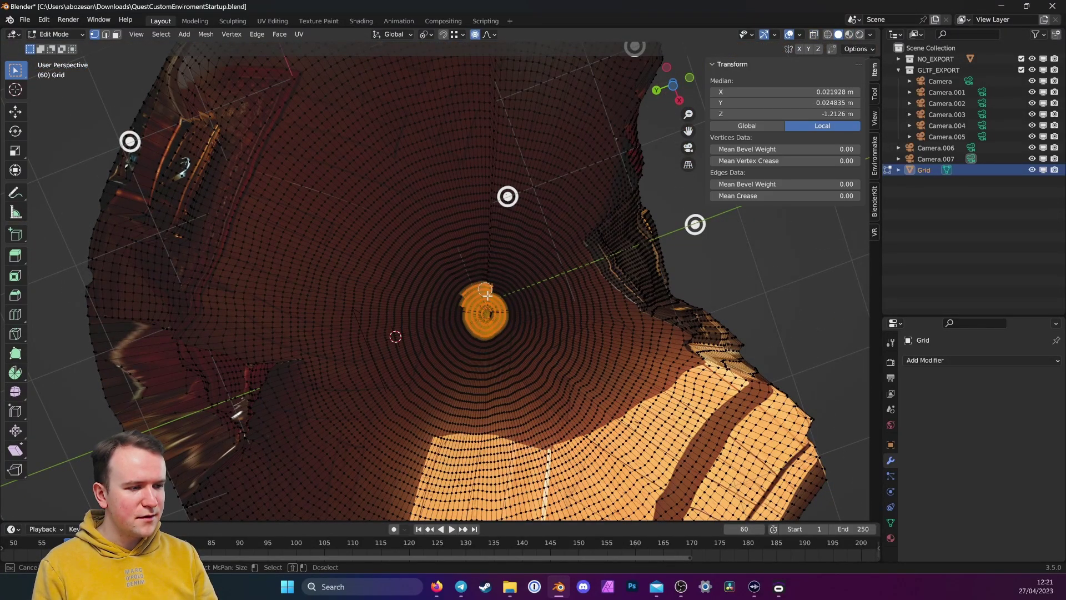
mouse_move(488, 295)
left_mouse_down()
mouse_move(481, 336)
mouse_move(511, 307)
mouse_move(478, 311)
mouse_move(503, 336)
mouse_move(496, 290)
left_mouse_up()
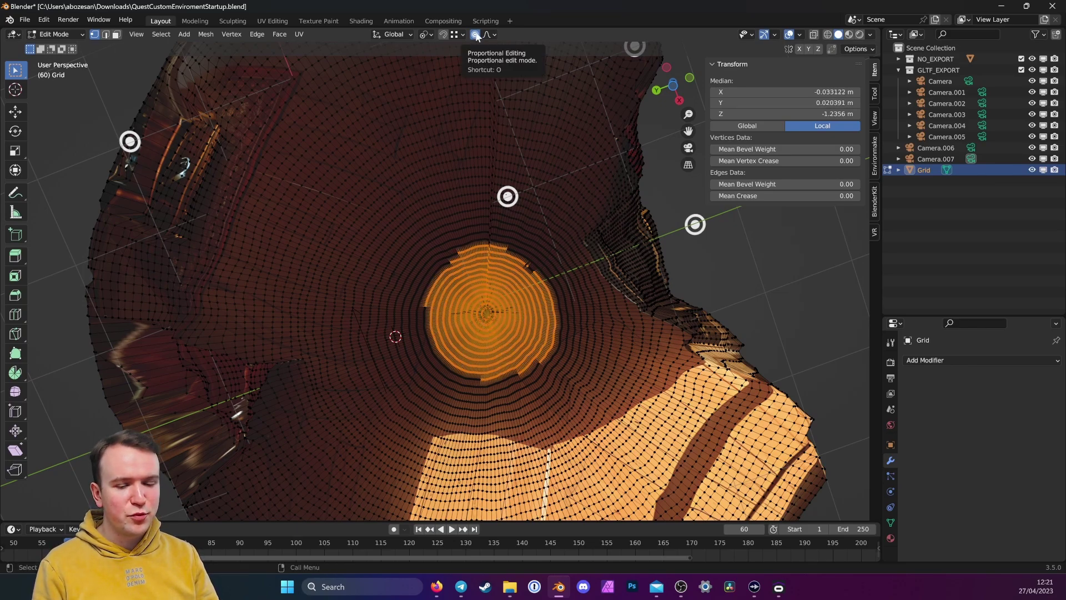
- Flatten the selected floor vertices along Z by a factor of about 0.334 with smooth proportional editing, and return to Object Mode
left_click_drag(635, 189, 600, 281)
key("s")
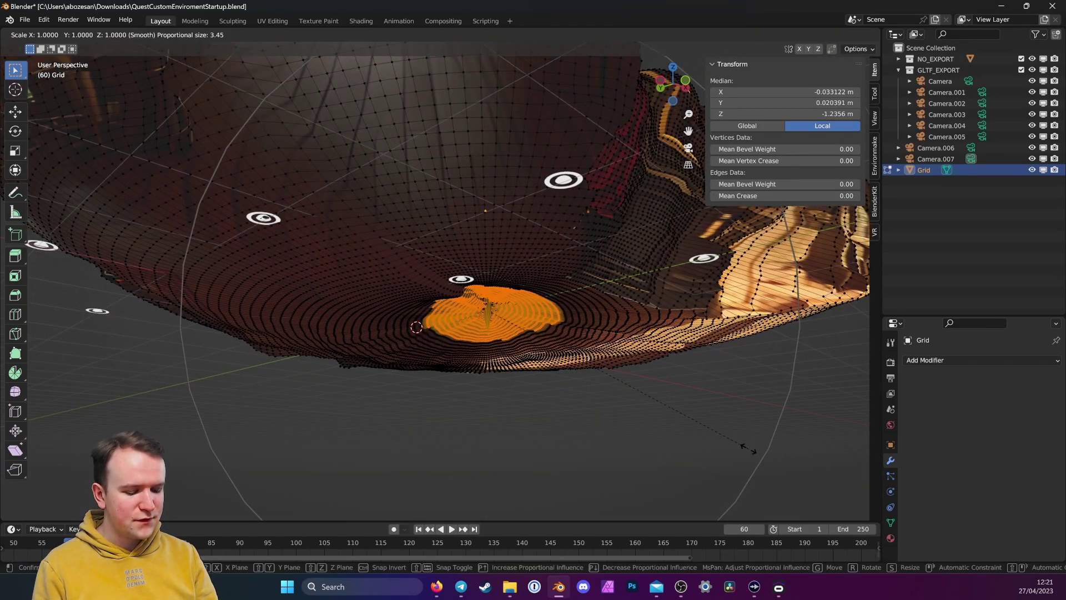
key("z")
scroll(719, 437, "up", 7)
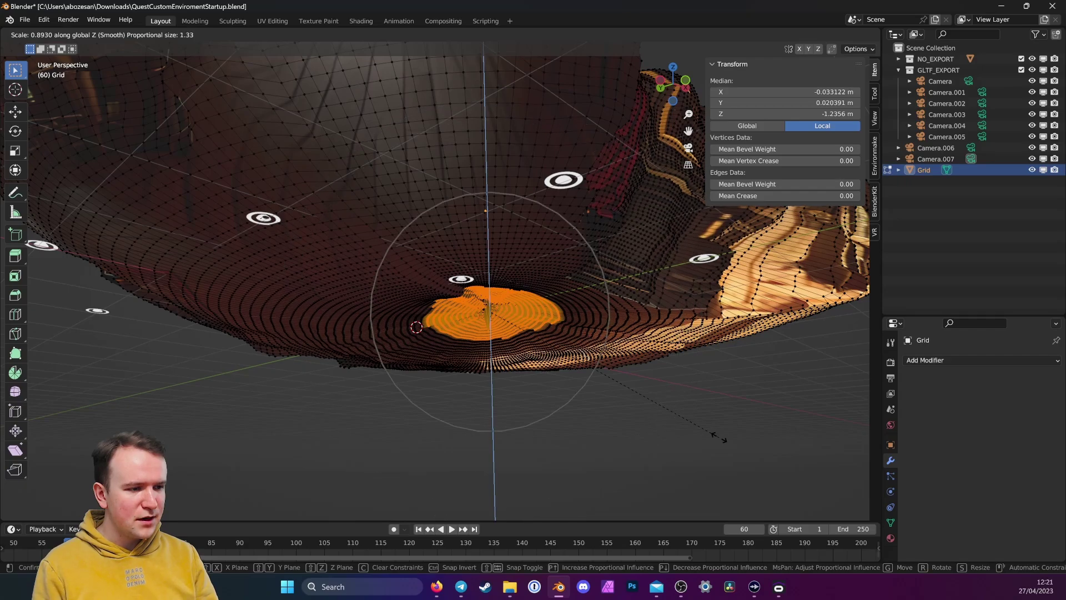
scroll(719, 437, "down", 4)
scroll(719, 437, "up", 3)
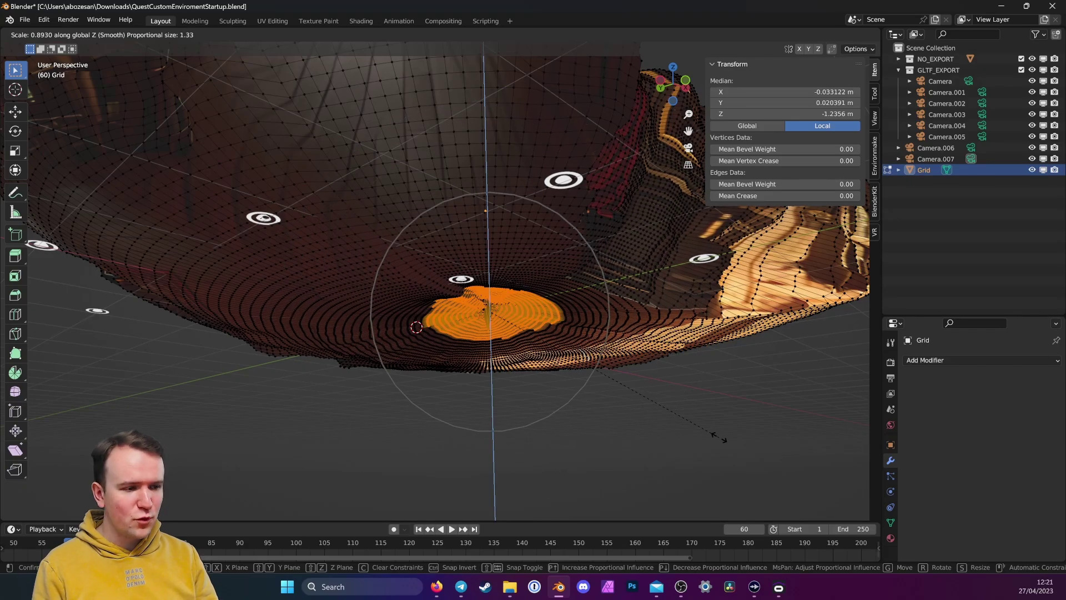
scroll(719, 436, "down", 4)
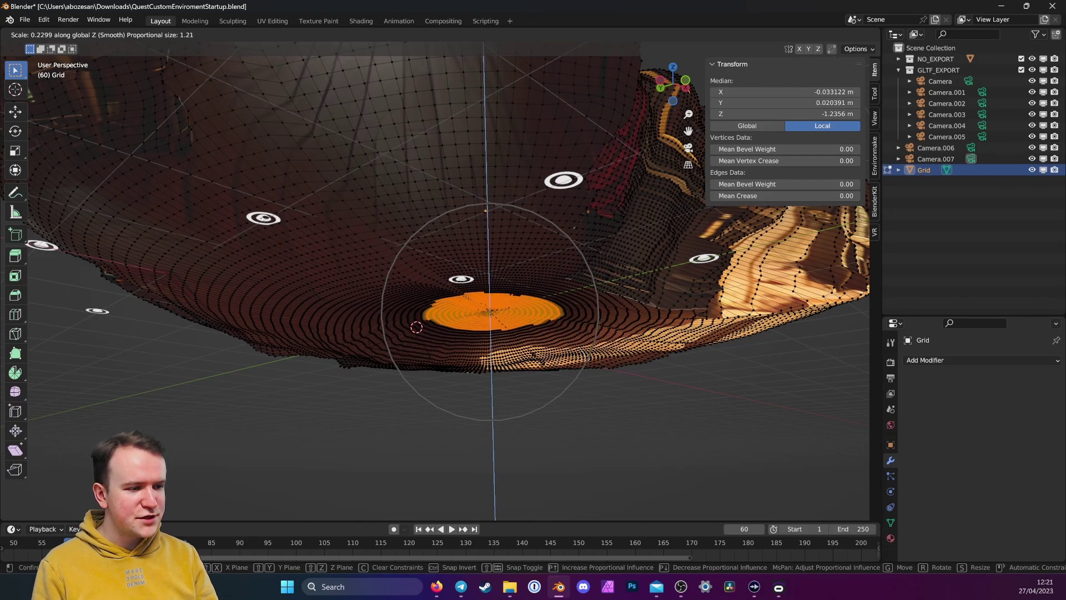
left_click(523, 352)
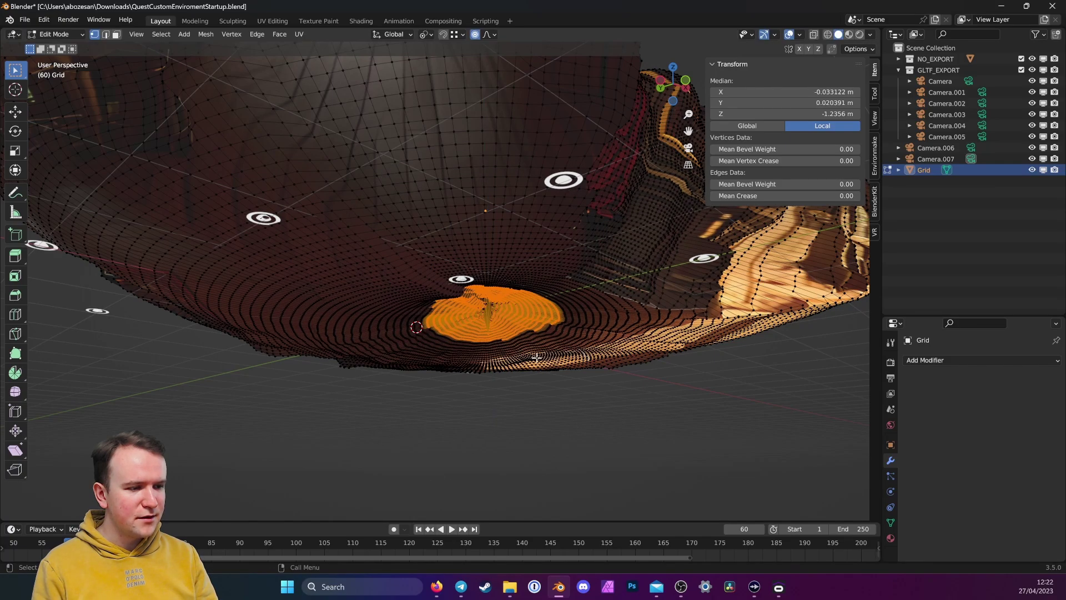
scroll(602, 383, "up", 5)
scroll(679, 362, "down", 4)
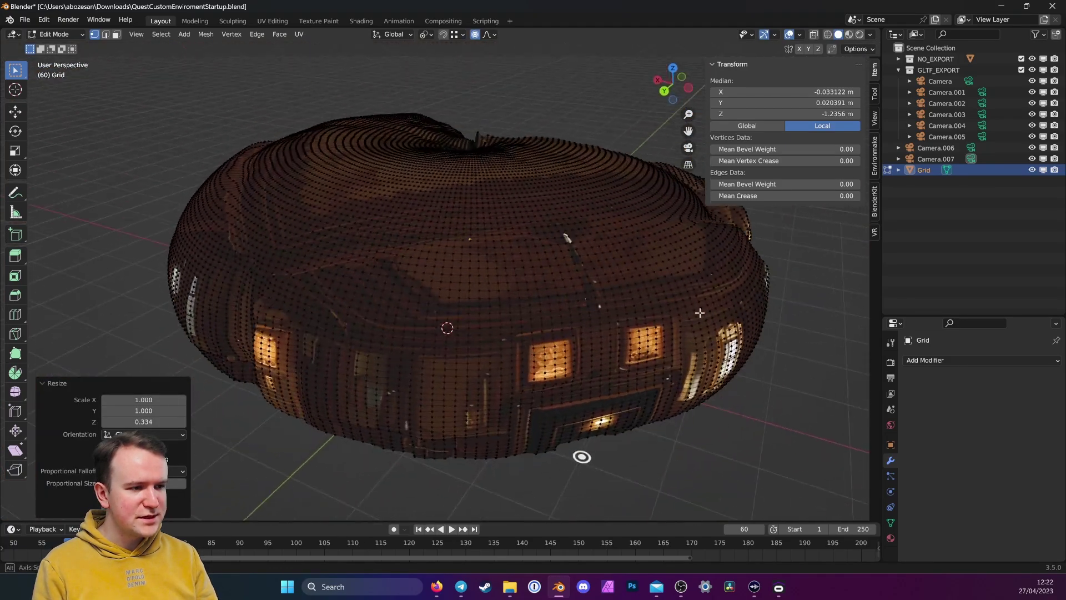
left_click_drag(679, 362, 708, 333)
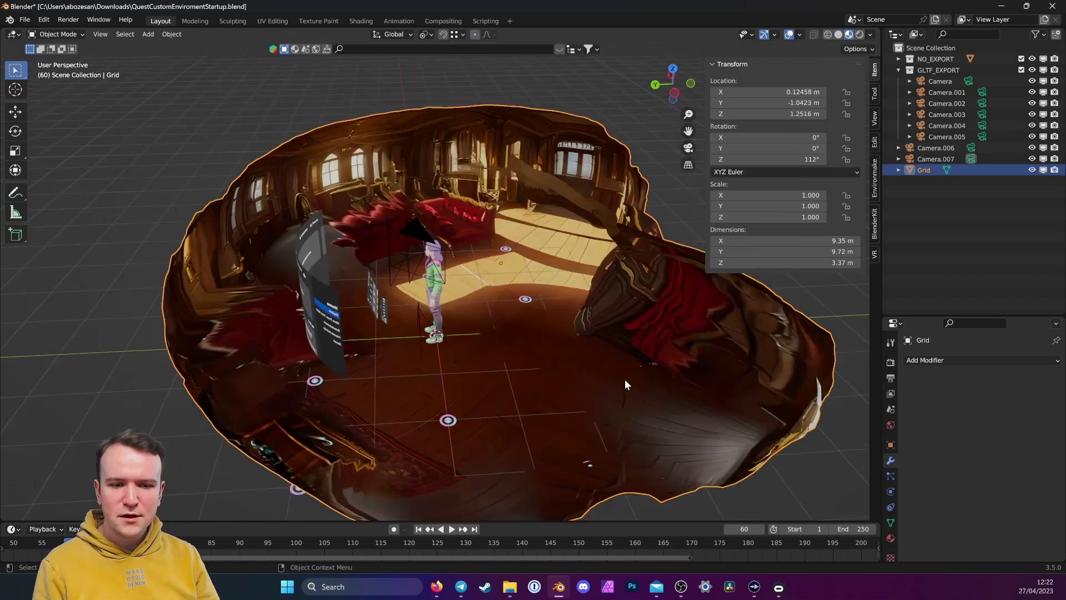
left_click_drag(612, 372, 553, 362)
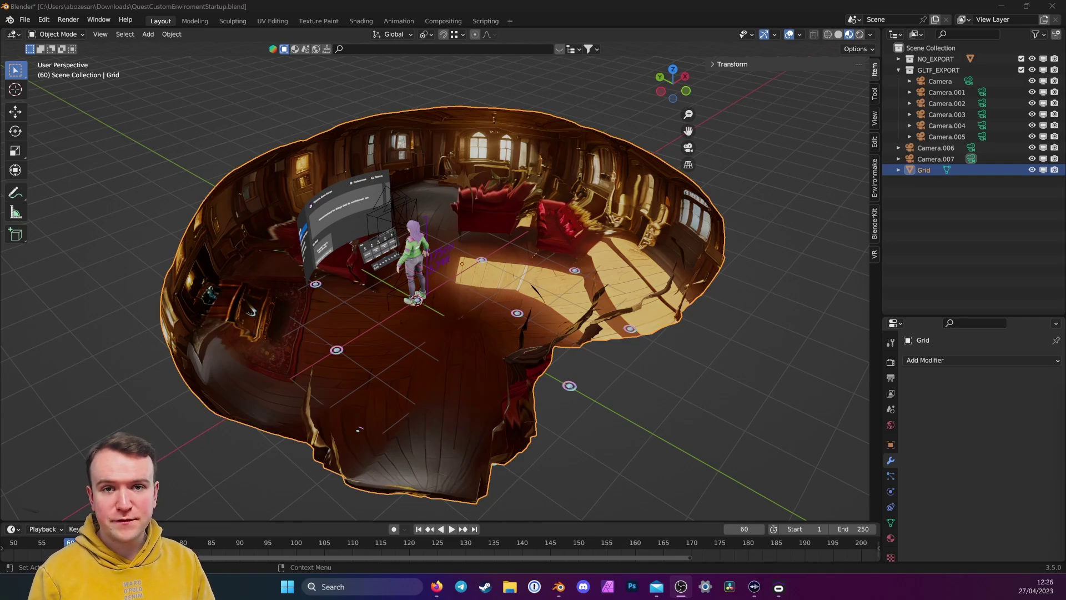
- Select only the Grid room mesh and start a glTF 2.0 export
left_click(702, 328)
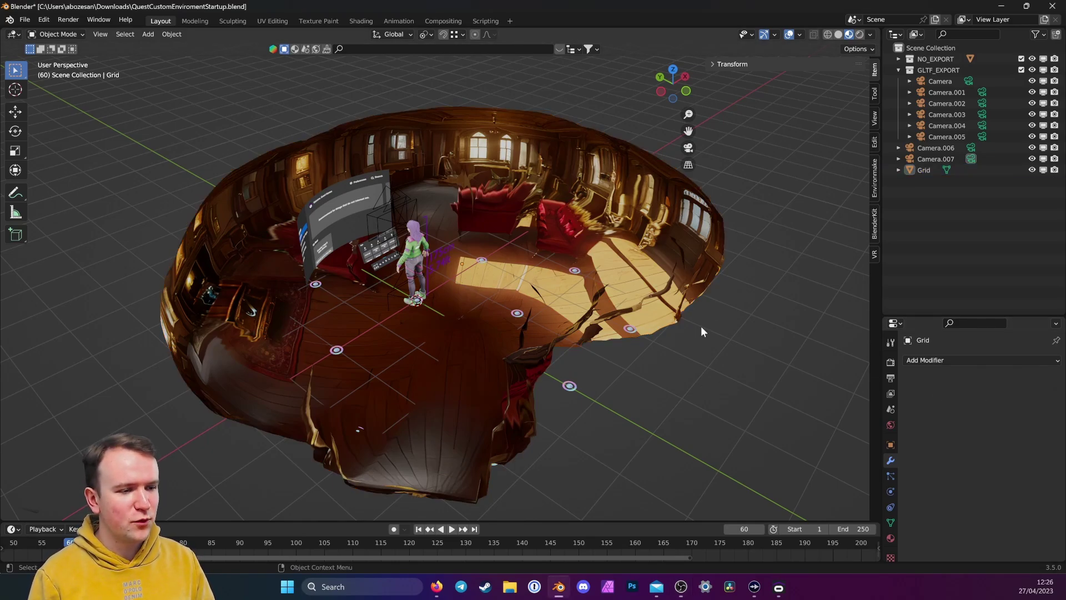
left_click(645, 210)
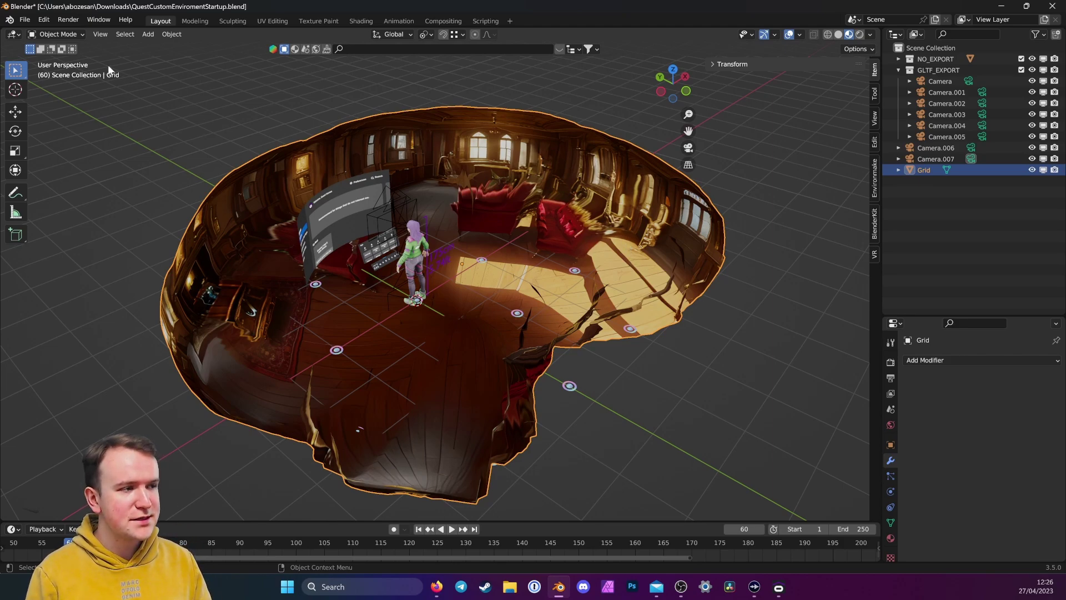
left_click(25, 20)
mouse_move(48, 180)
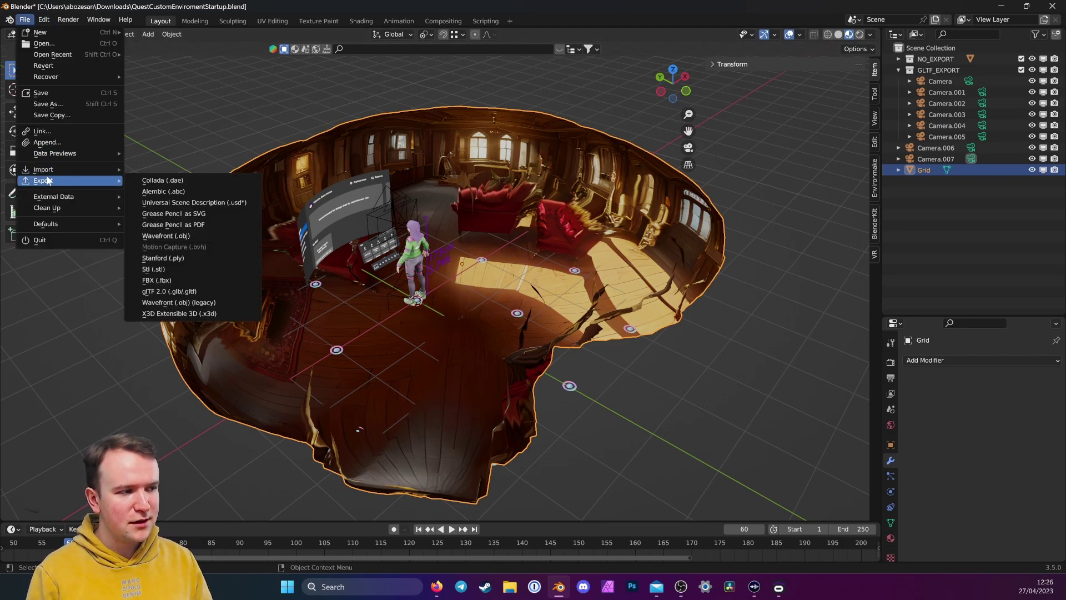
left_click(177, 292)
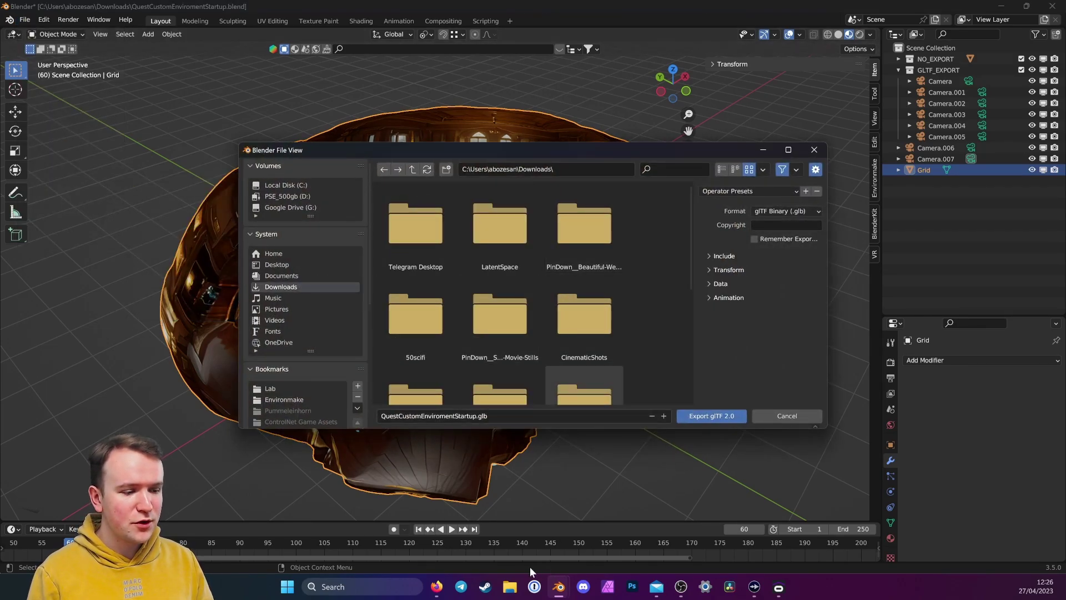
- In File Explorer, open the Build folder inside Tools\EnviromentConverter.Builder.v2.1.2.JavaPortable on Local Disk (C:) and copy its path
left_click(509, 587)
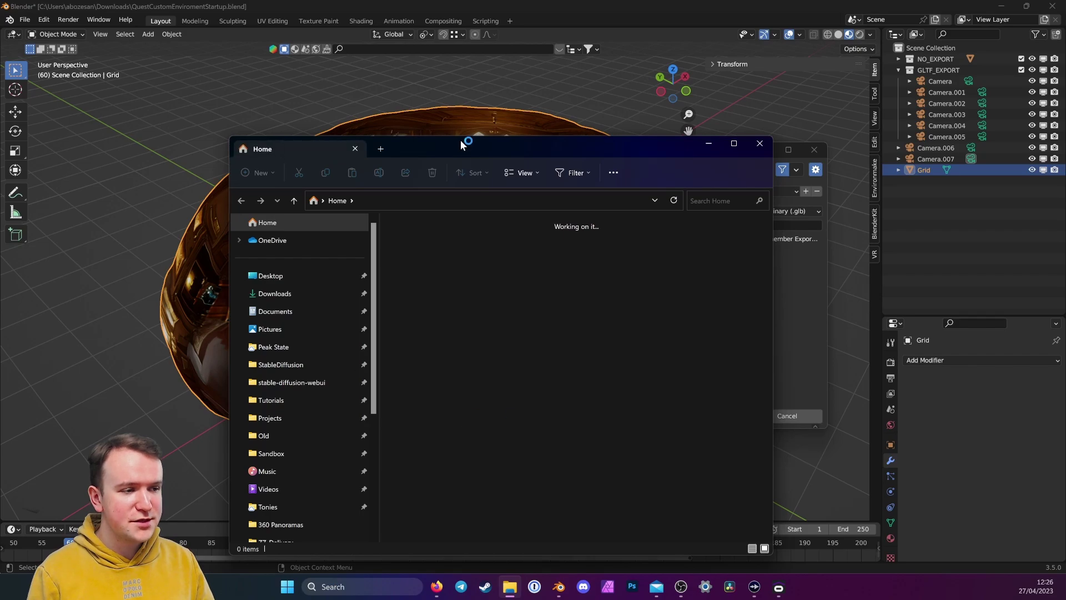
scroll(319, 391, "down", 3)
left_click(319, 397)
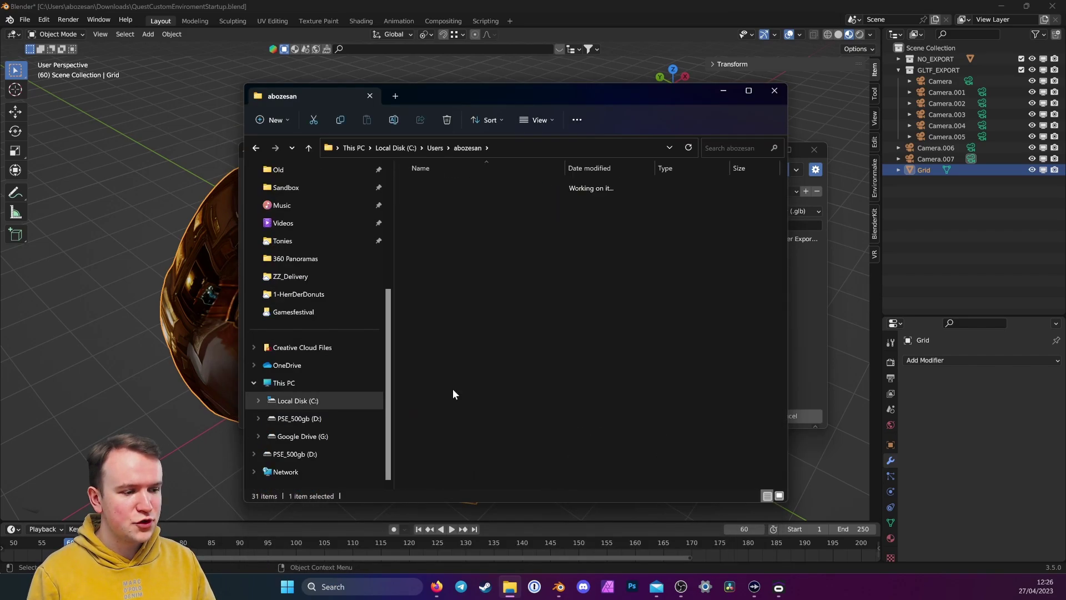
double_click(452, 389)
left_click(465, 189)
double_click(465, 187)
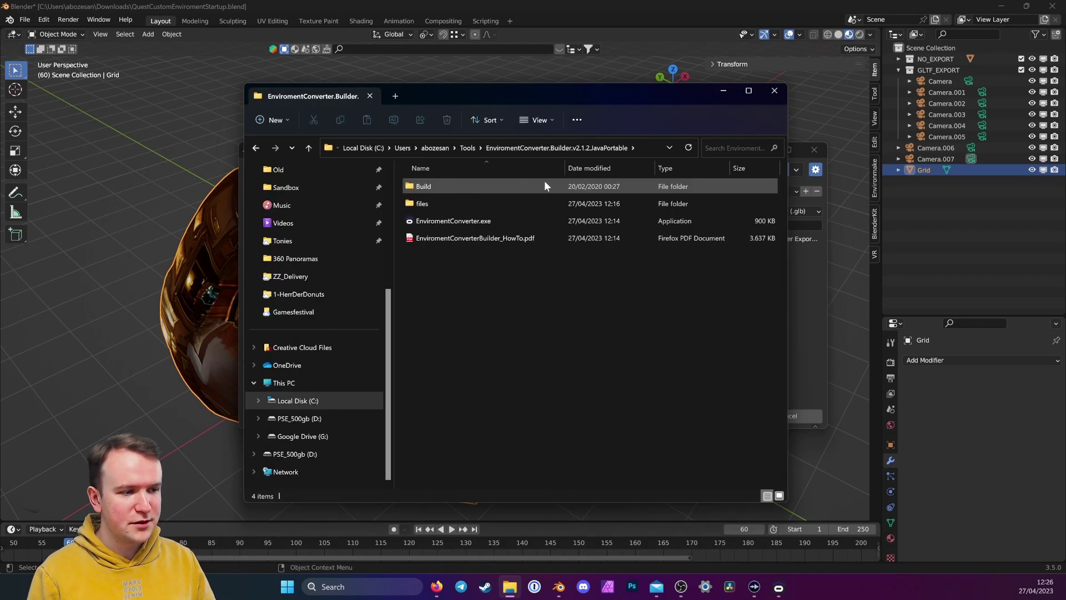
double_click(447, 186)
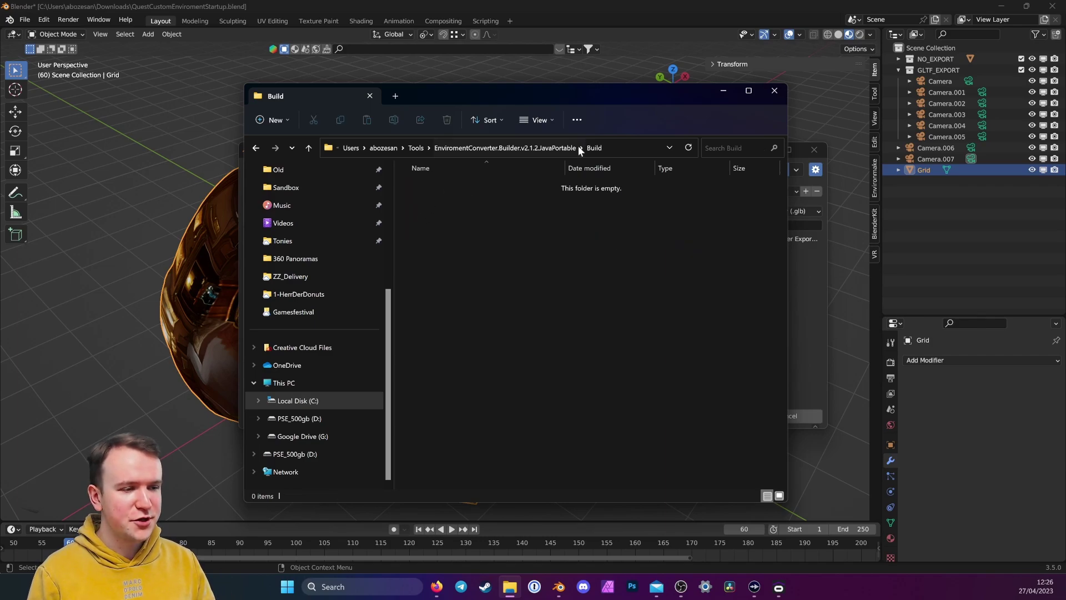
left_click(578, 148)
key("ctrl+c")
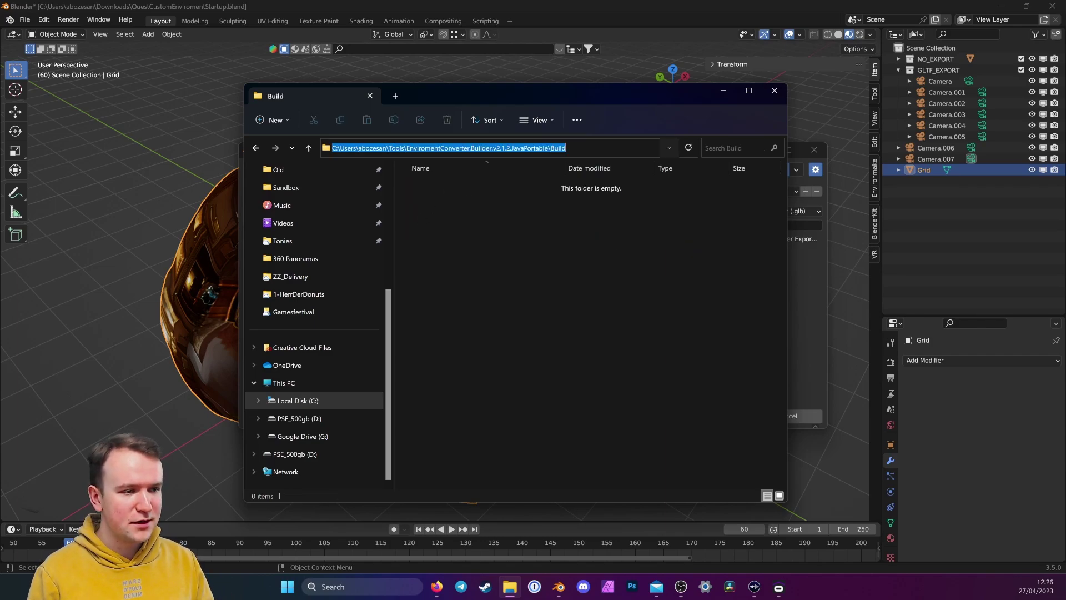
- Back in Blender's export dialog, set the destination to the copied Build folder path
left_click(808, 273)
left_click(564, 169)
key("ctrl+v")
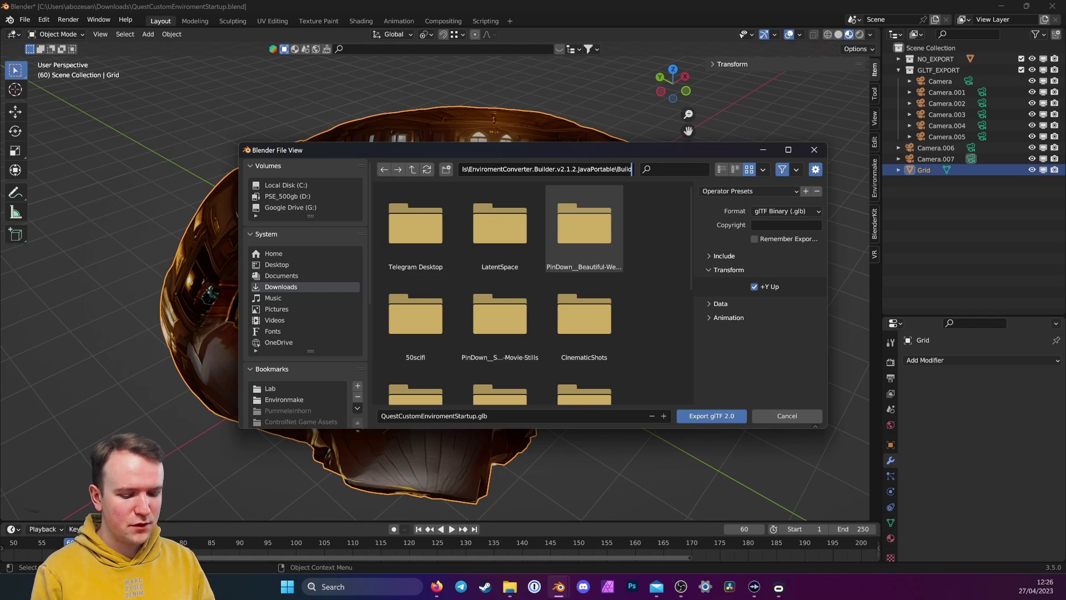
key("Return")
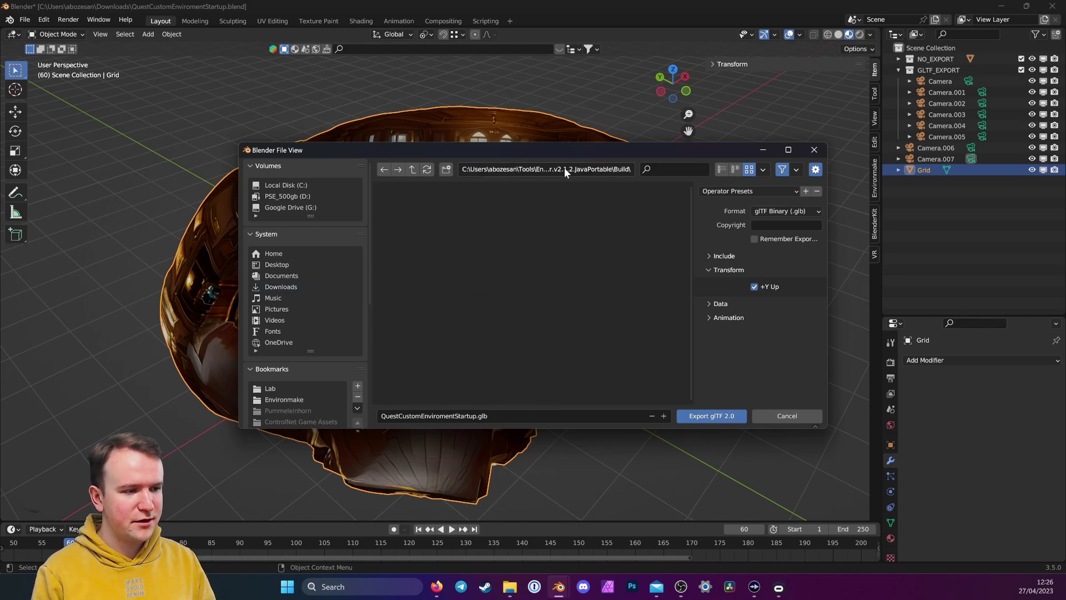
- Set the export format to glTF Separate and limit the export to Selected Objects
left_click(777, 209)
left_click(746, 238)
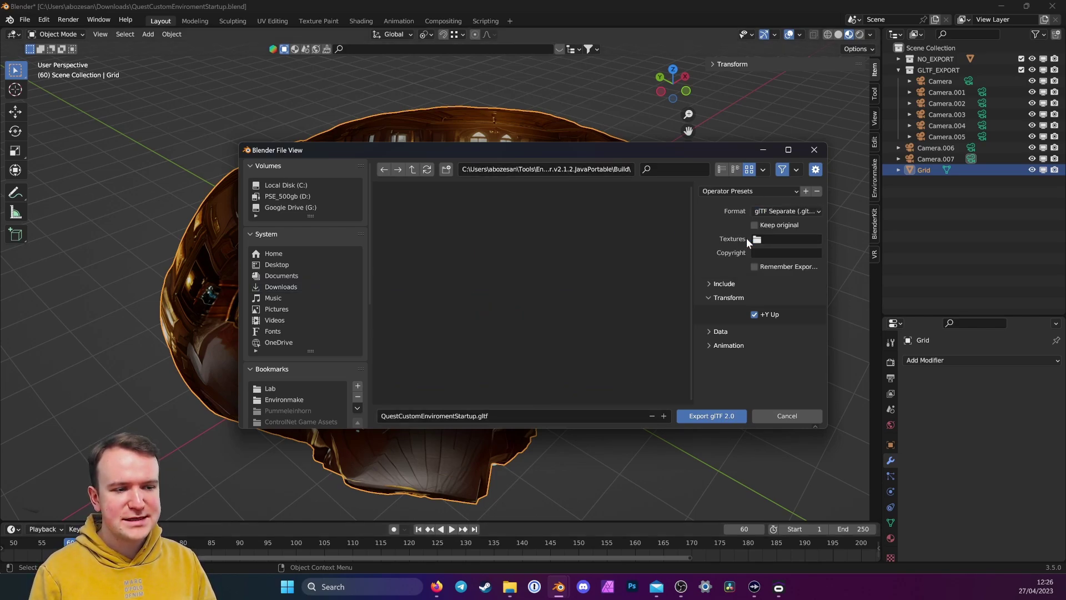
left_click(725, 284)
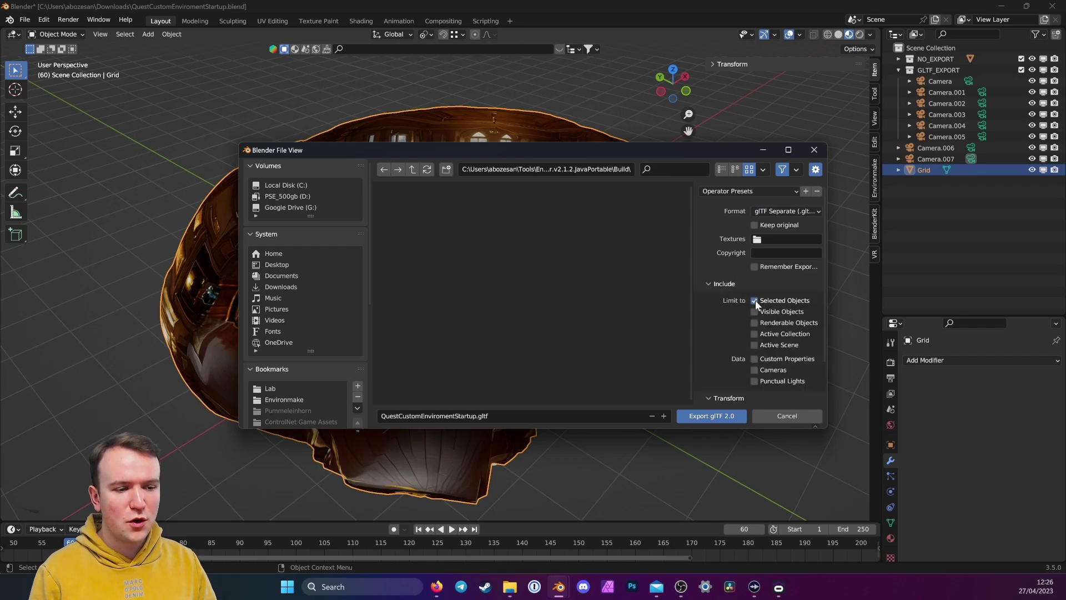
left_click(722, 284)
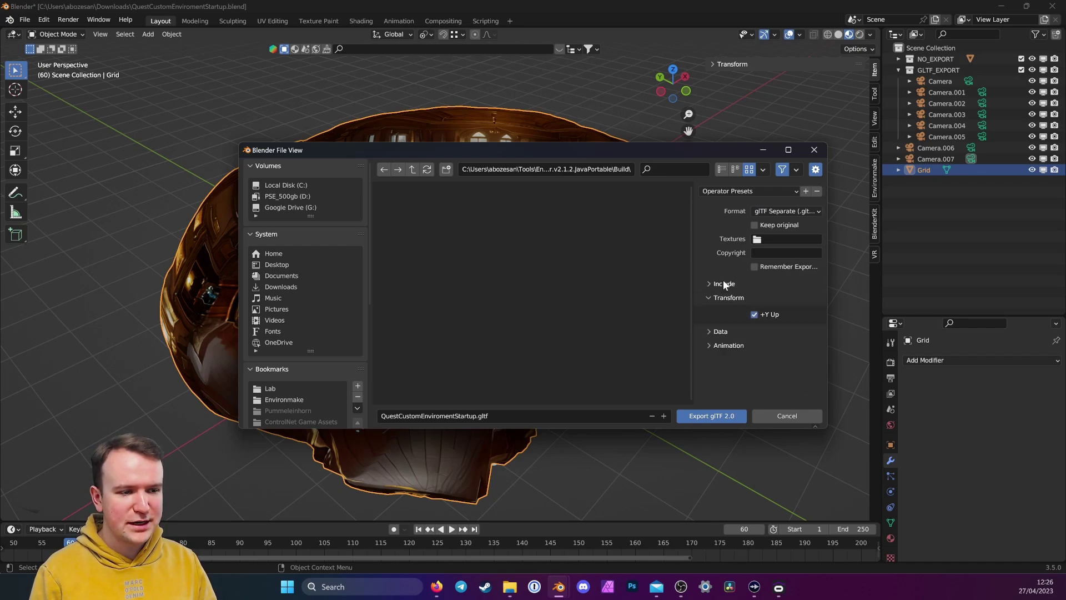
- Review the mesh data export options and export QuestCustomEnviromentStartup.gltf to the Build folder
left_click(720, 331)
left_click(725, 341)
scroll(735, 355, "down", 1)
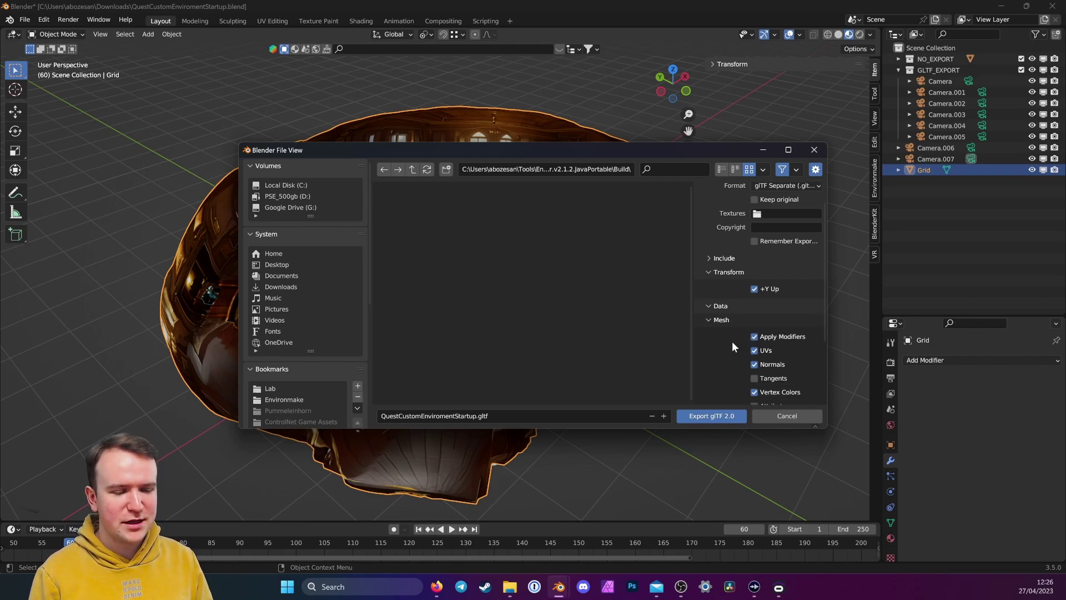
left_click(712, 417)
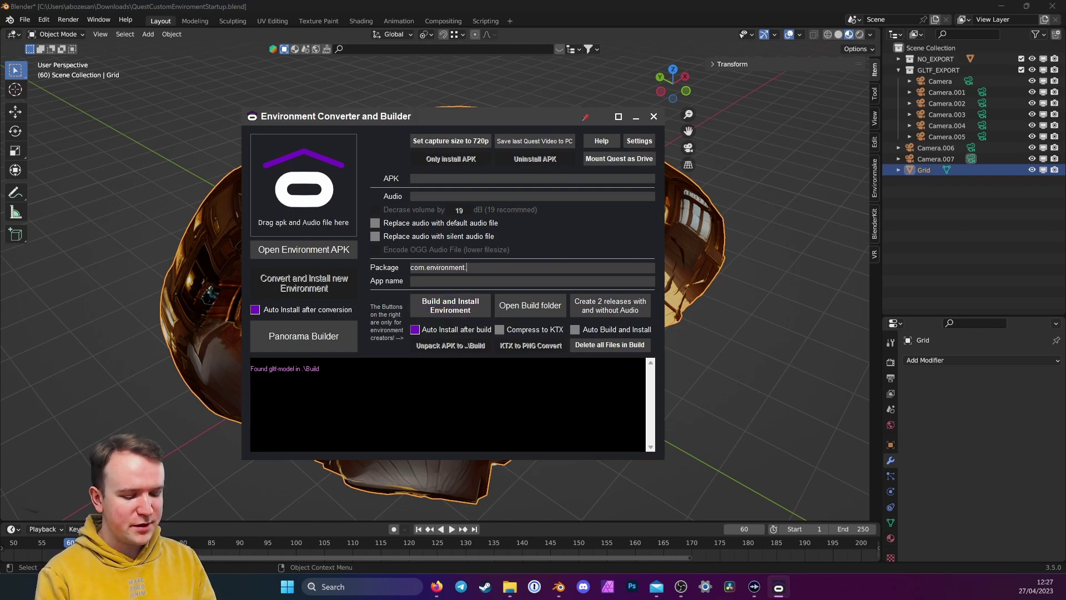
- In Environment Converter and Builder, set package com.environment.victorianmansion and app name VictorianMansion, and build and install the environment
type("victorian")
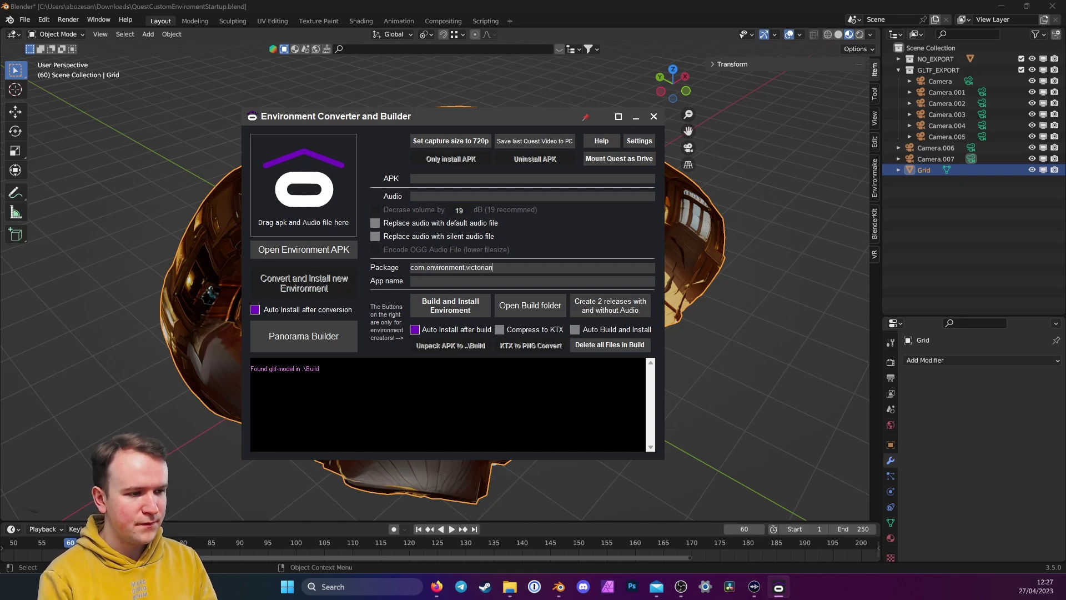
type("mansion")
key("Tab")
type("VictorianMansion")
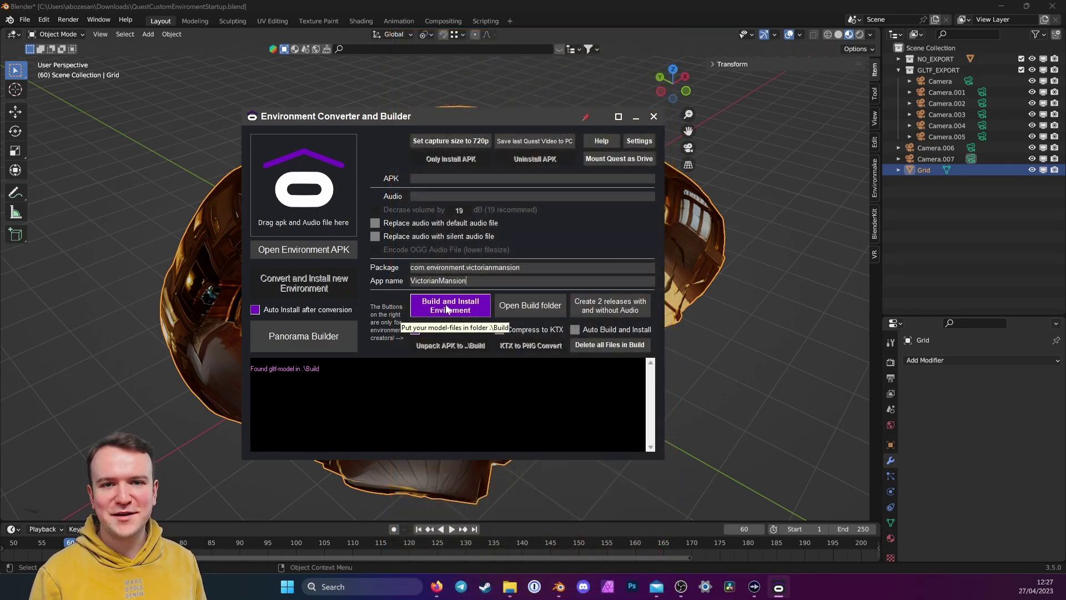
left_click(448, 309)
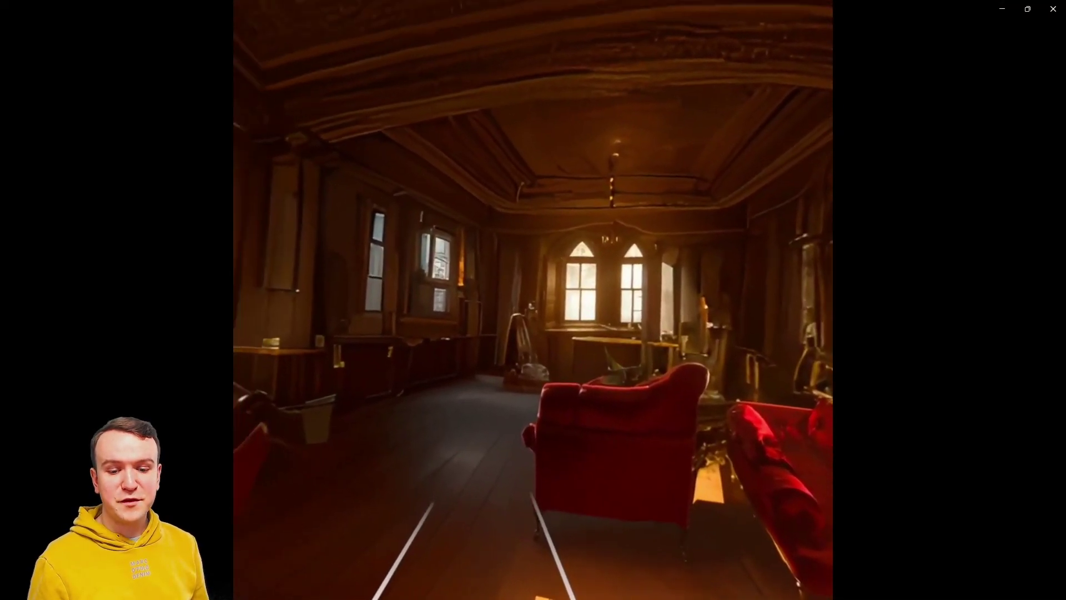